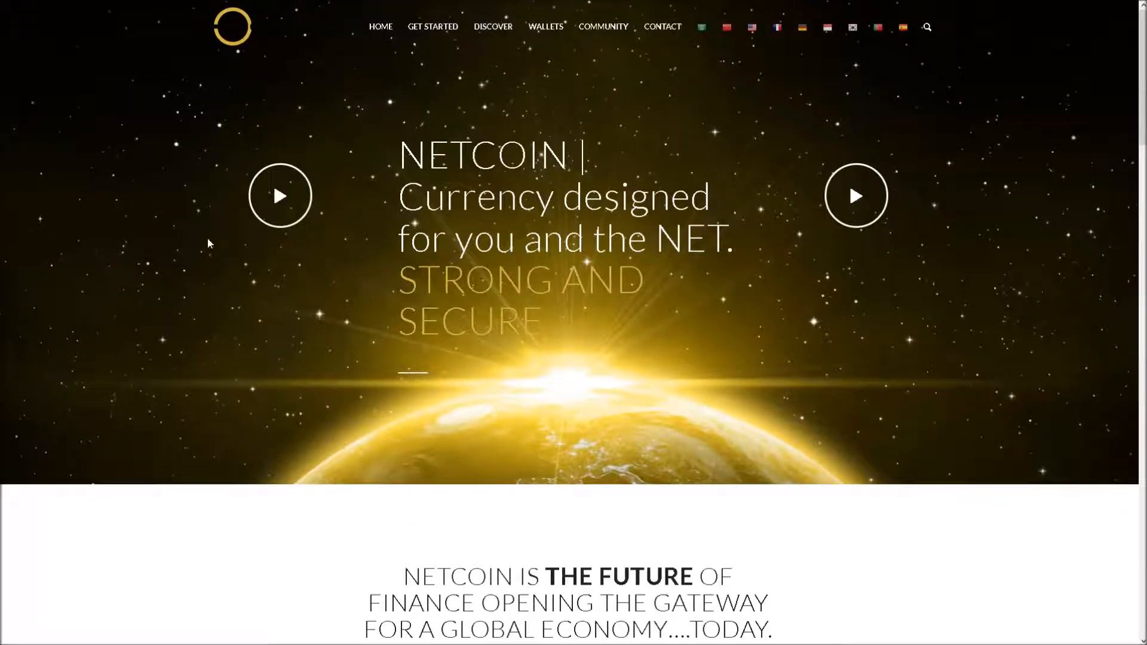
Open the Wallet Downloads page from the WALLETS menu on the Netcoin website
mouse_move(110, 3)
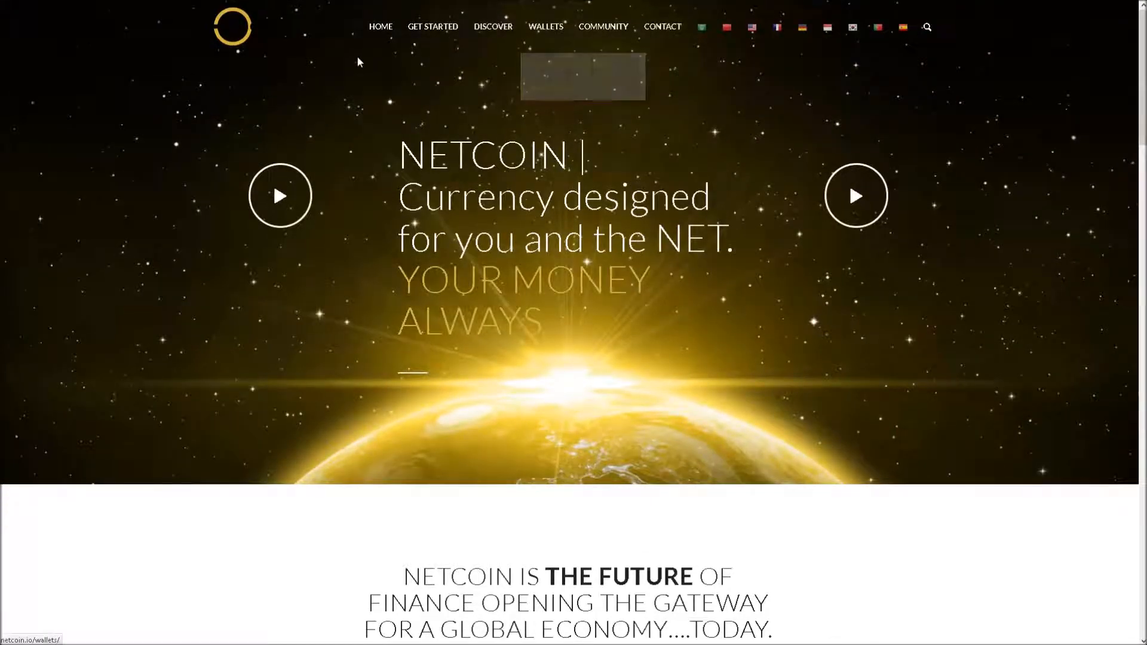
mouse_move(494, 34)
mouse_move(541, 33)
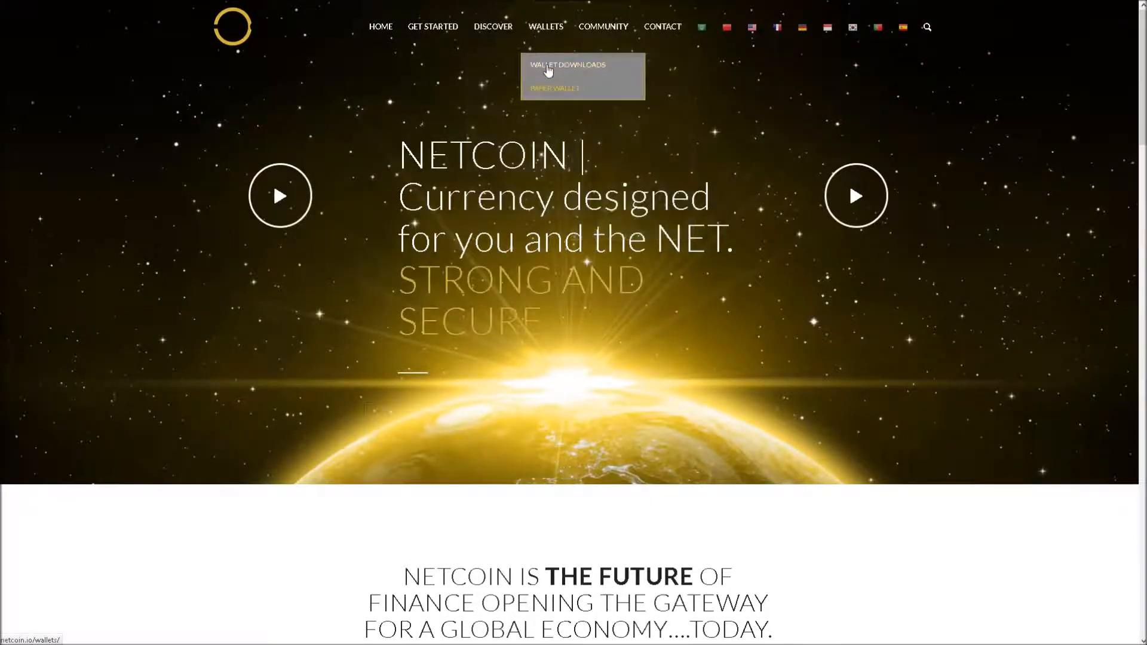
left_click(547, 64)
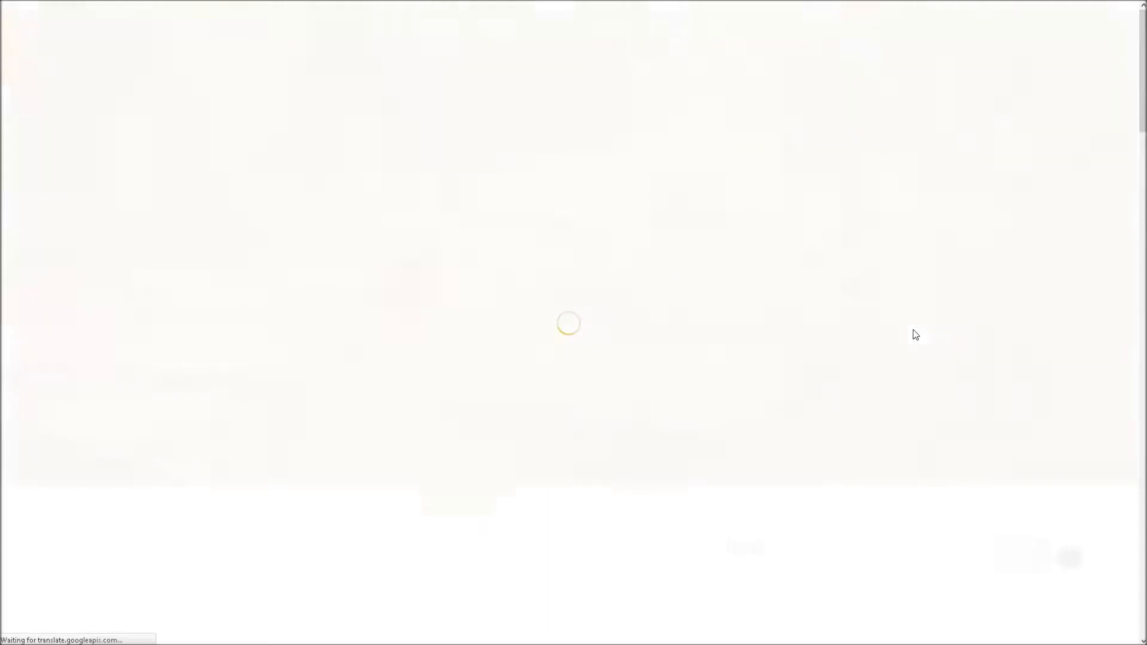
Review the platform downloads, request the Windows 64-bit wallet, then cancel its save prompt
scroll(501, 315, "down", 10)
scroll(499, 313, "up", 3)
scroll(497, 312, "down", 2)
scroll(339, 247, "up", 1)
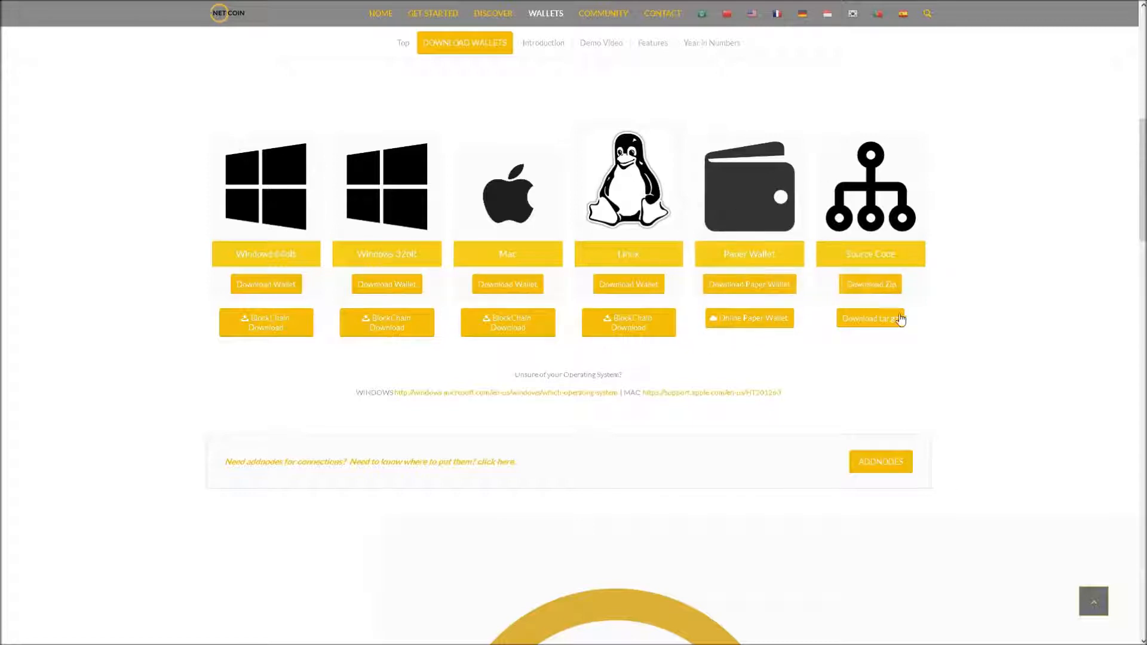
left_click_drag(831, 106, 894, 358)
left_click(863, 138)
left_click_drag(971, 136, 1025, 259)
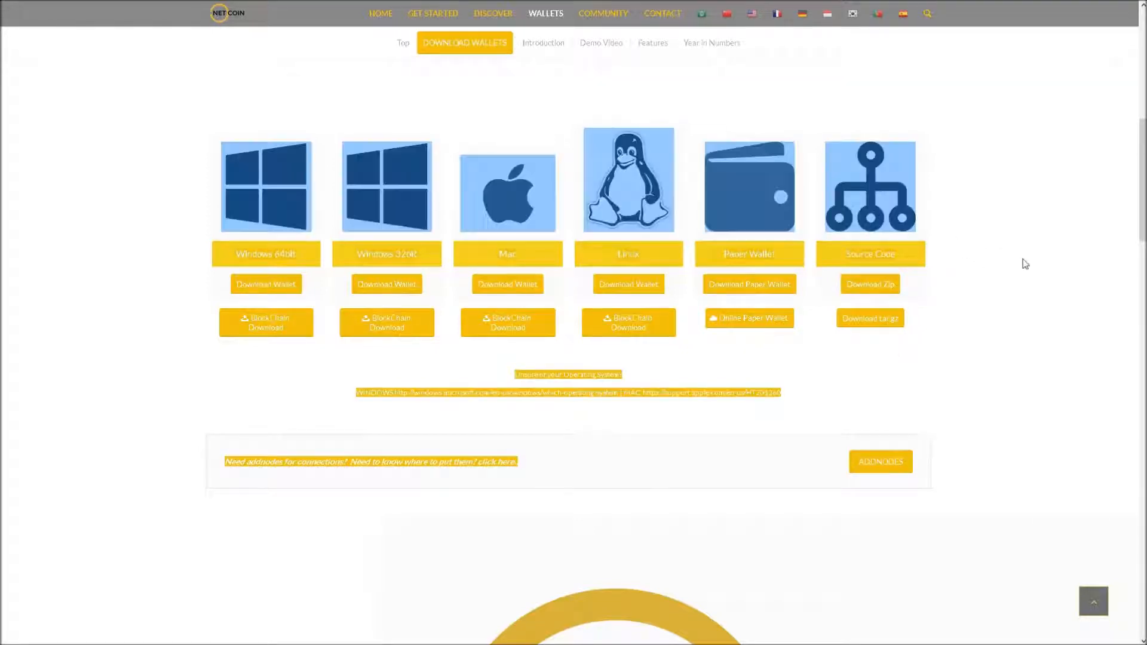
left_click(1021, 265)
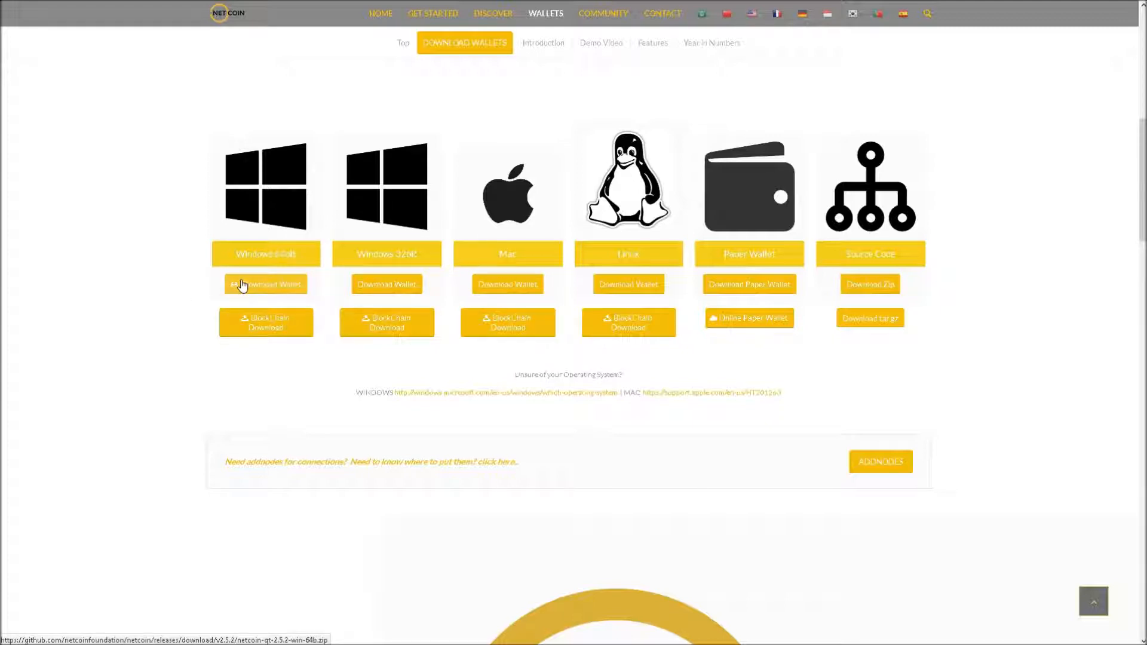
left_click(274, 286)
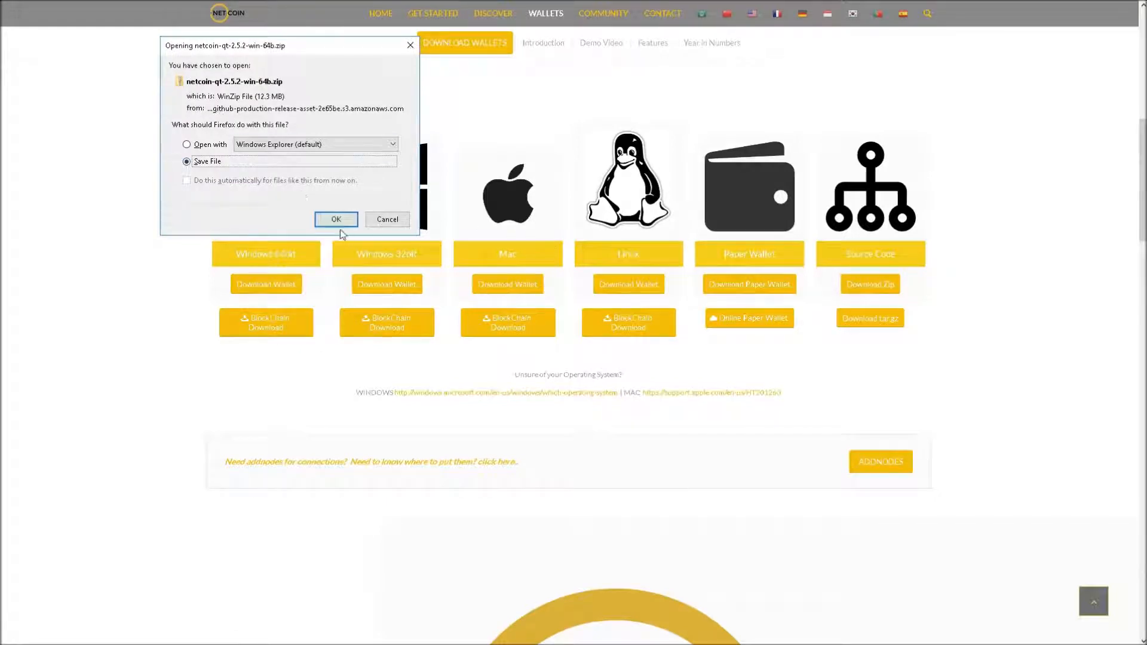
left_click(389, 222)
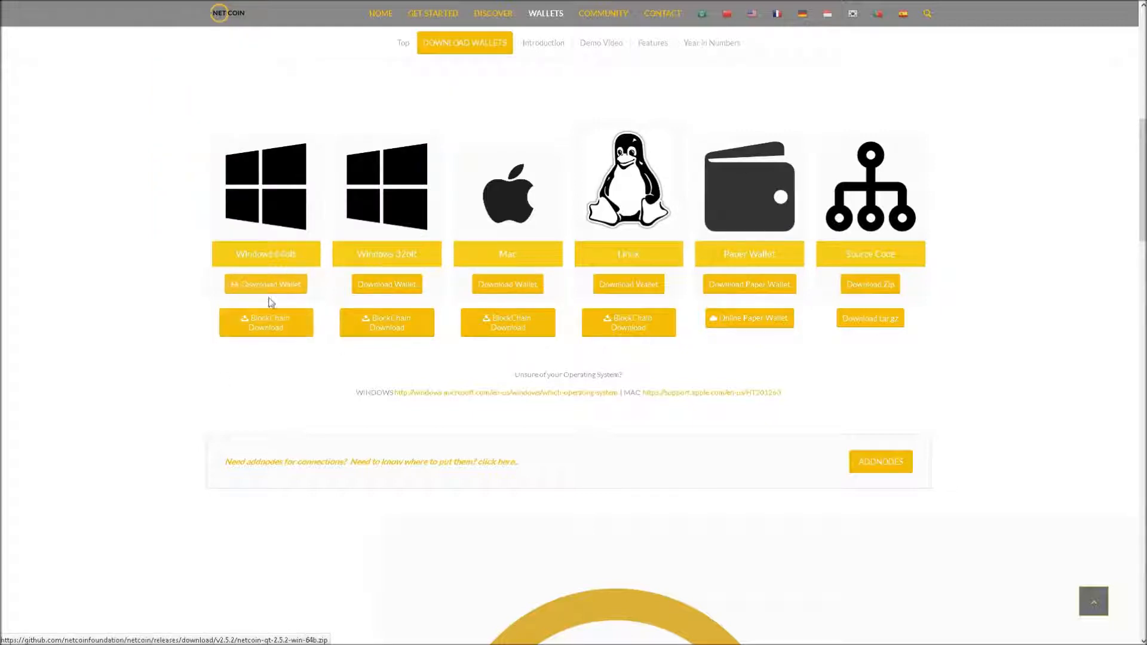
Request the 1.17 GB Netcoin_BlockChain_August_1_2017.zip from MediaFire, then cancel the save prompt
left_click(269, 333)
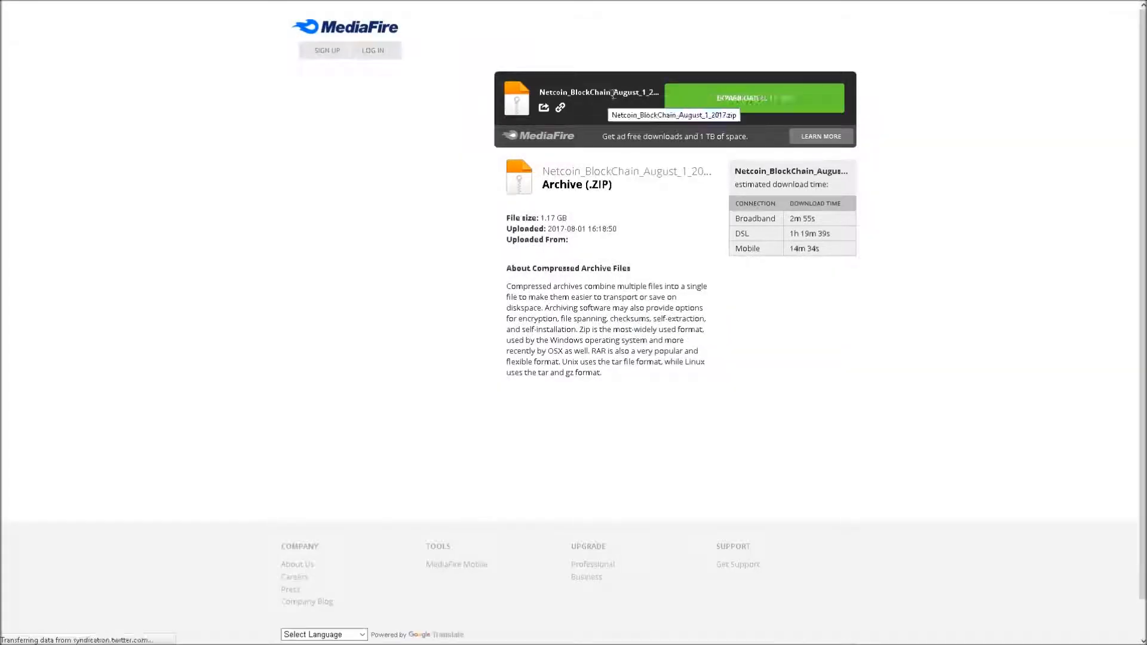
left_click_drag(613, 92, 447, 139)
left_click(425, 143)
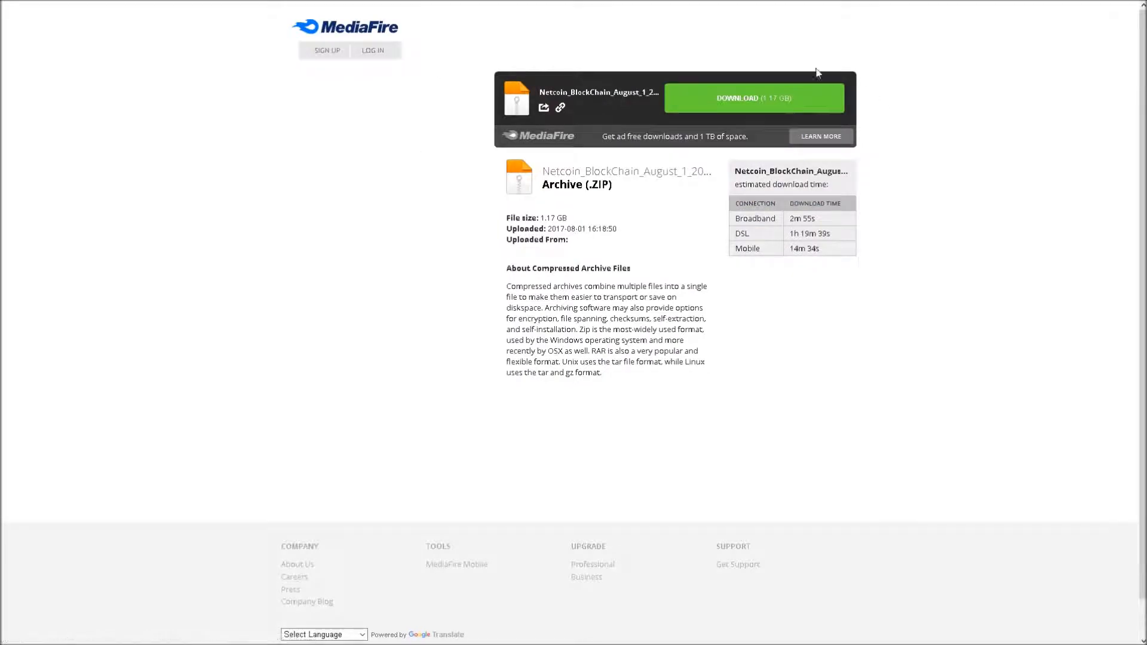
mouse_move(707, 4)
left_click(715, 111)
mouse_move(66, 2)
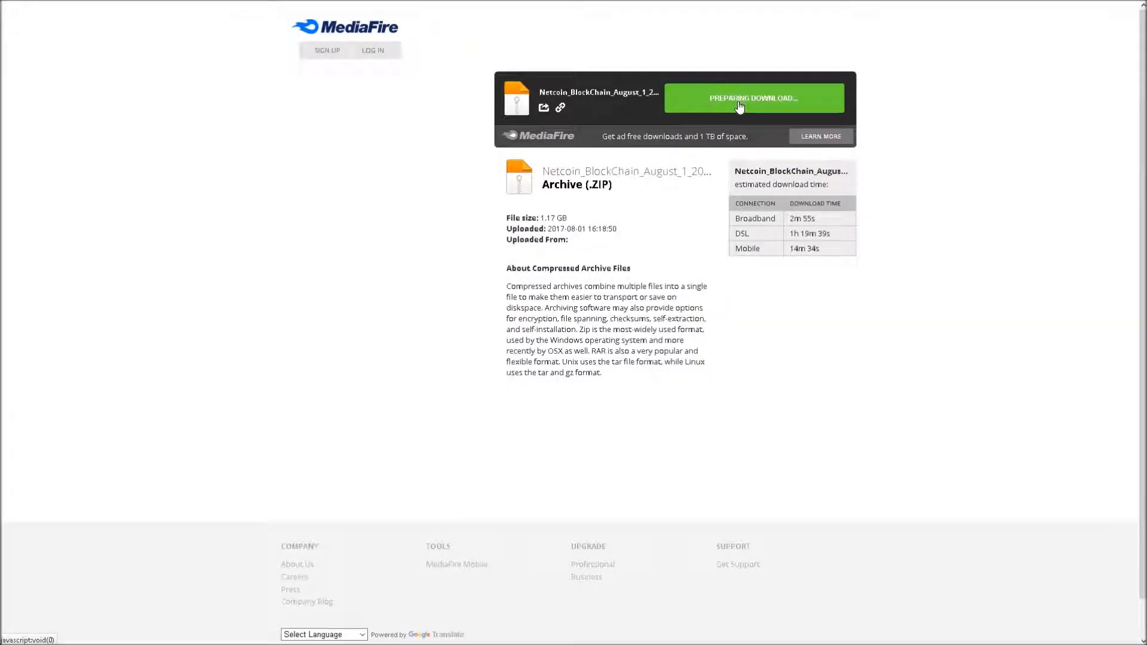
left_click(739, 107)
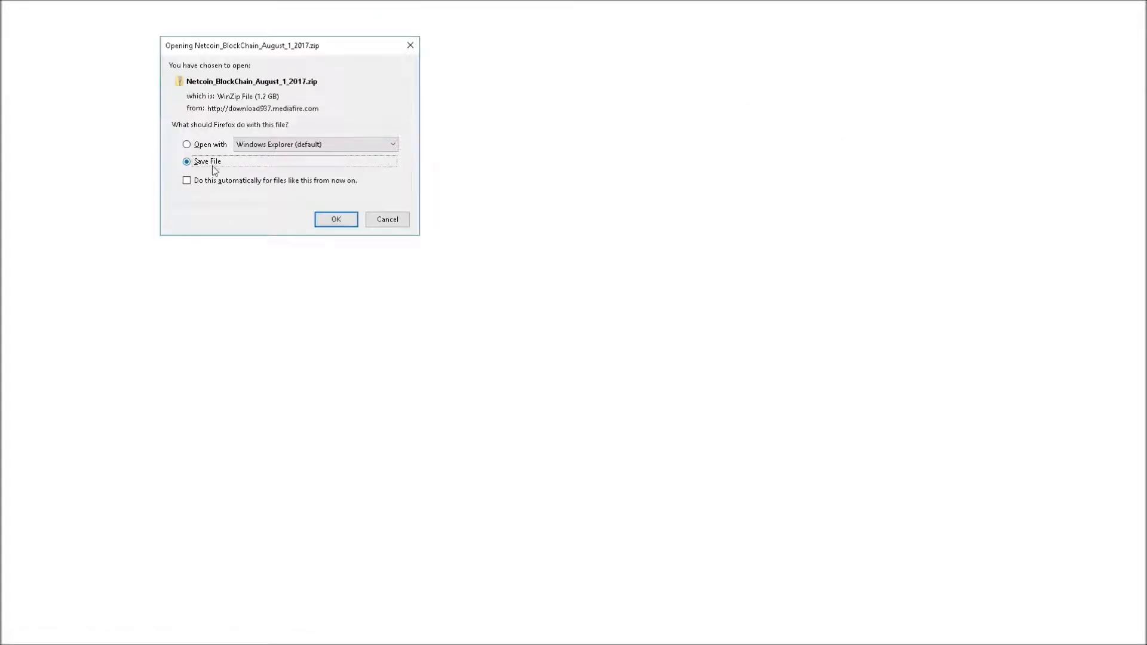
left_click(387, 219)
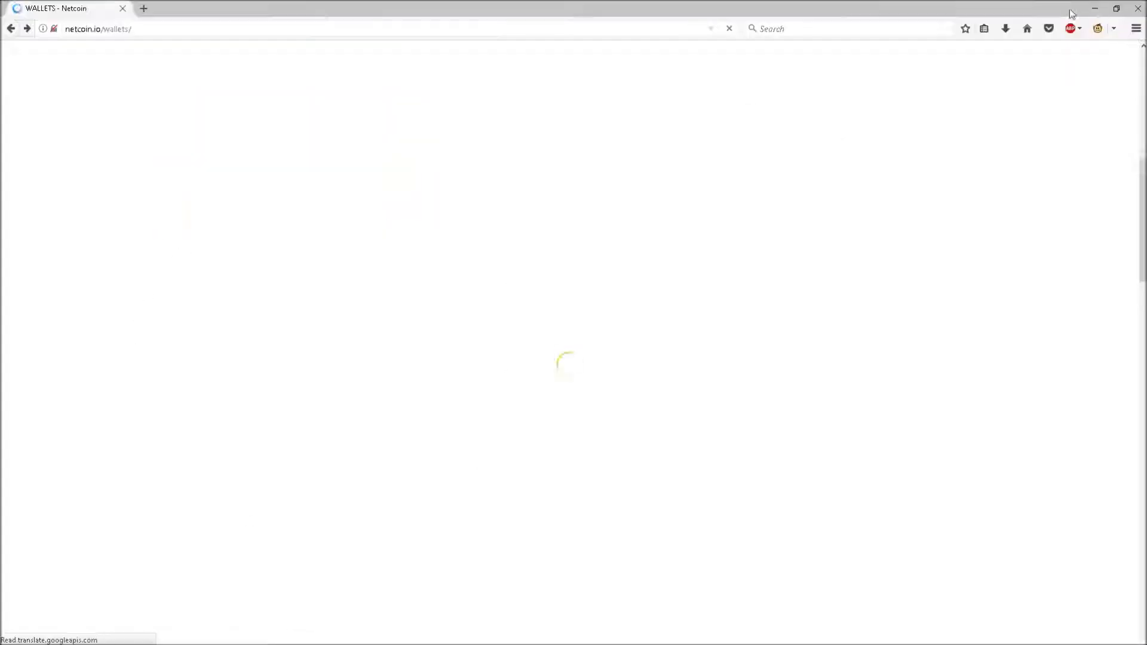
Open the folder holding netcoin-qt-2.5.2-win-64b.zip from Firefox's download history, then close the Library
left_click(1005, 28)
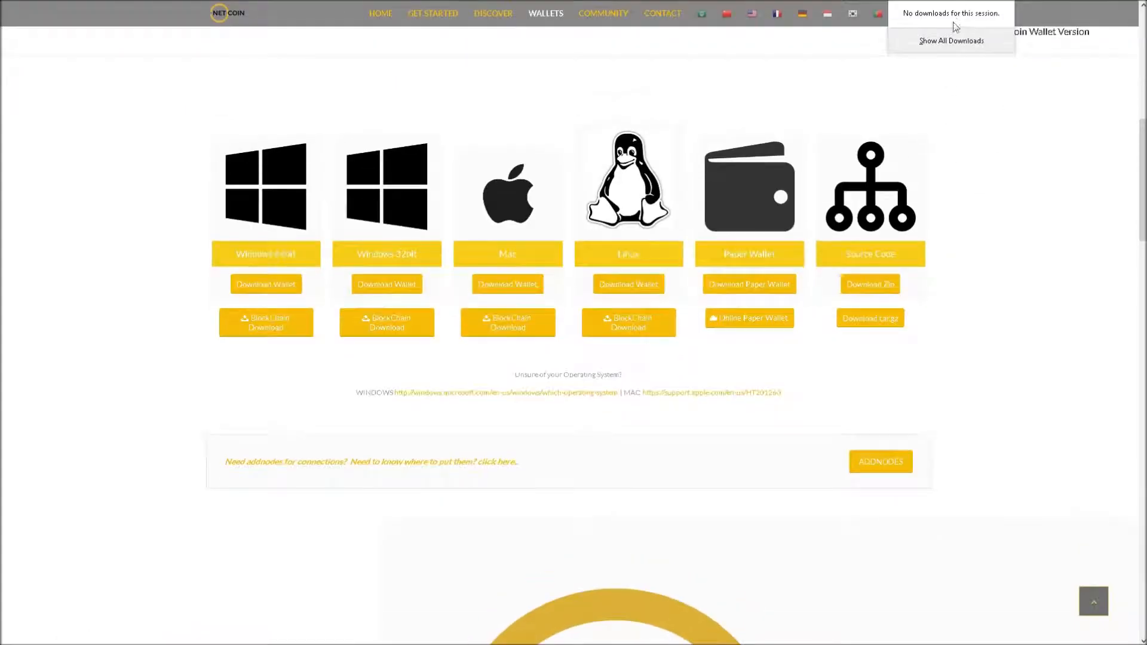
left_click(945, 49)
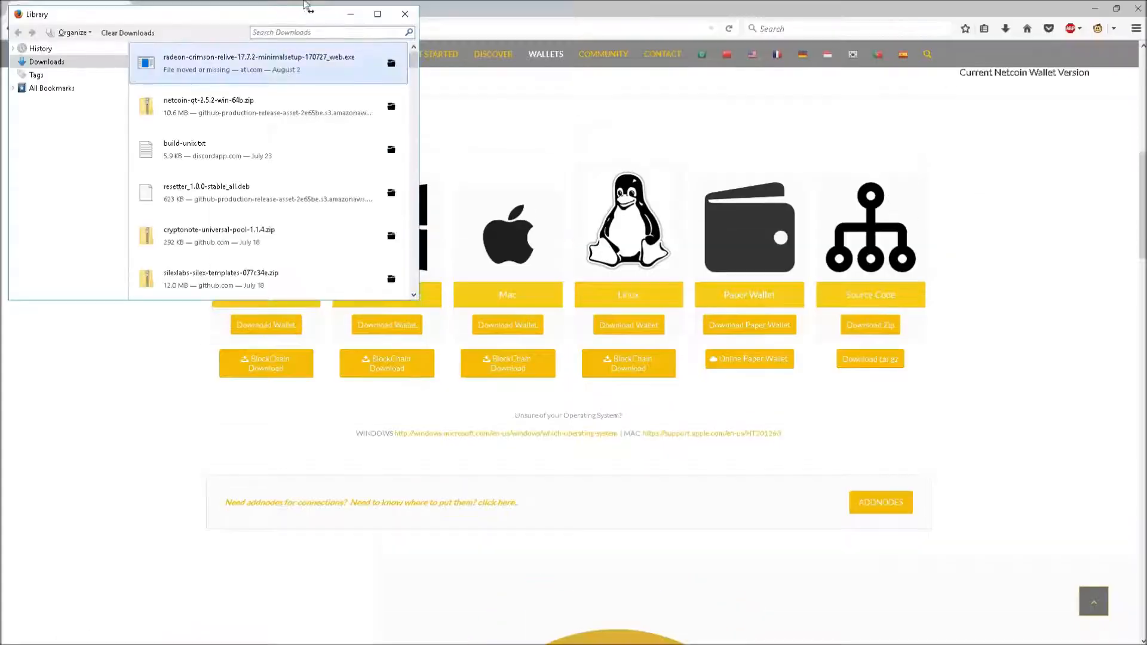
right_click(182, 112)
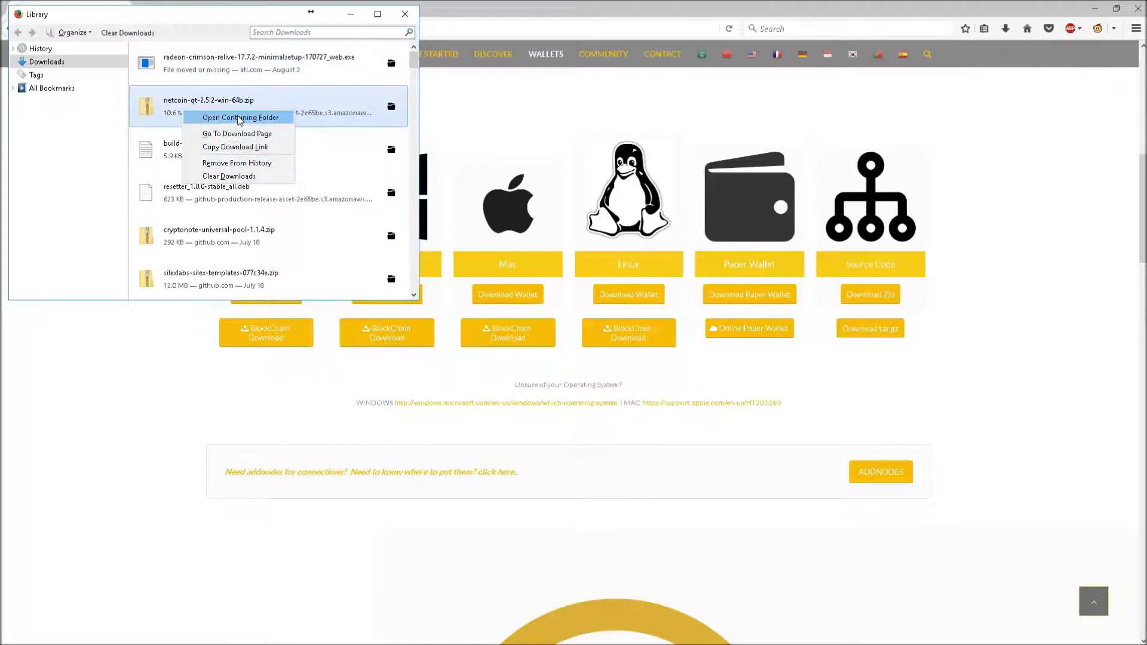
left_click(237, 116)
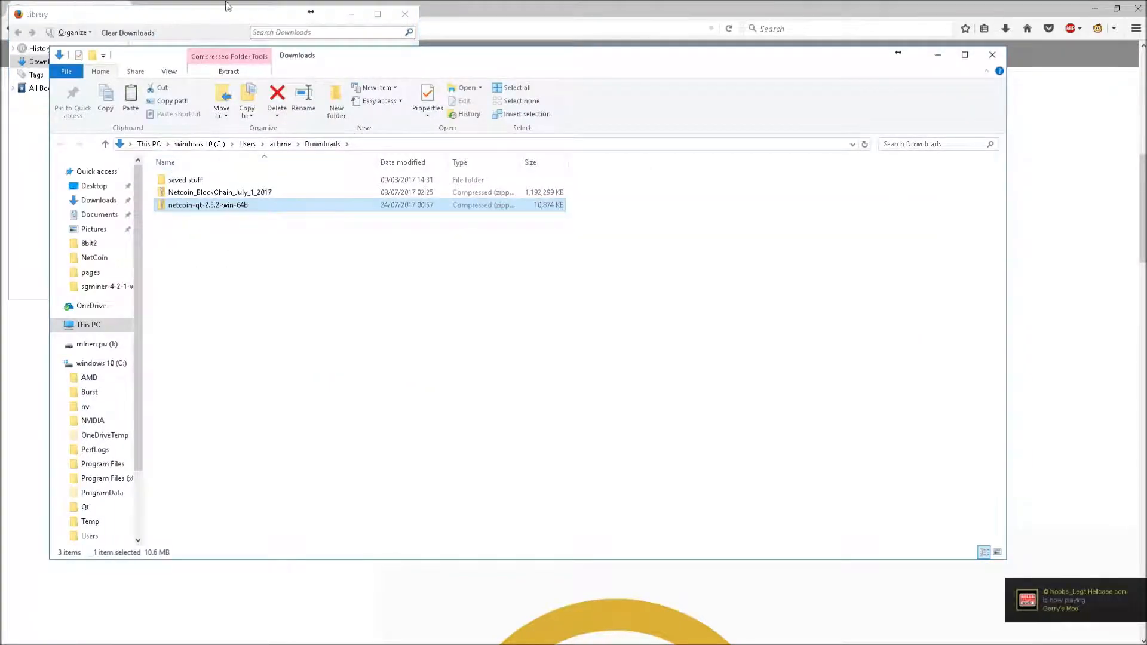
left_click(257, 17)
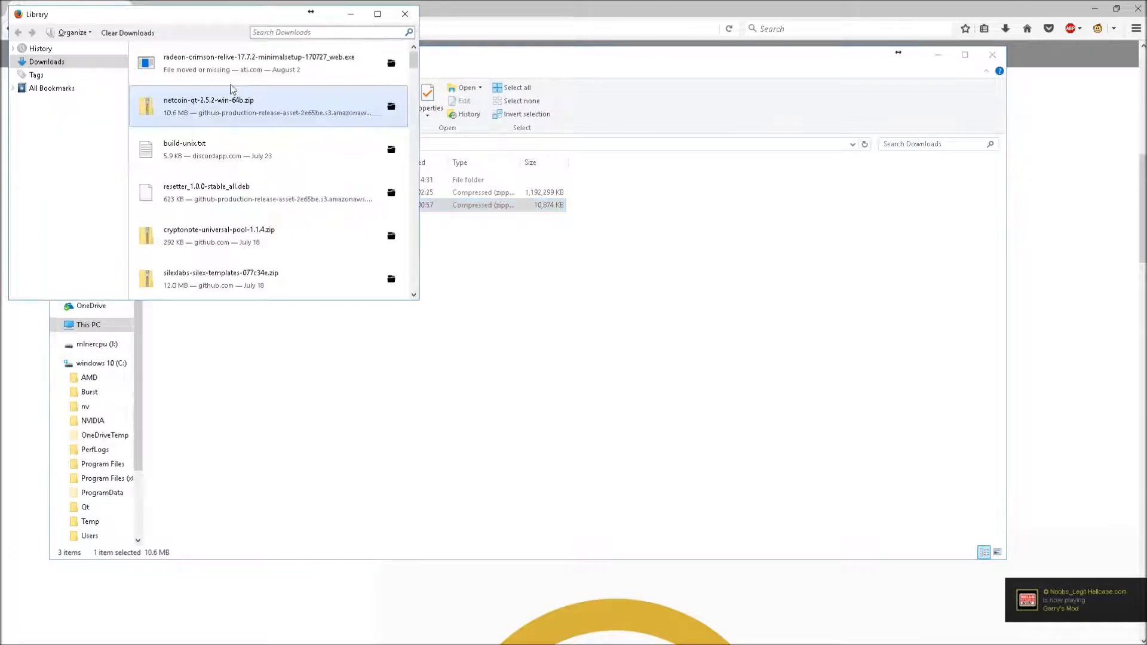
right_click(202, 100)
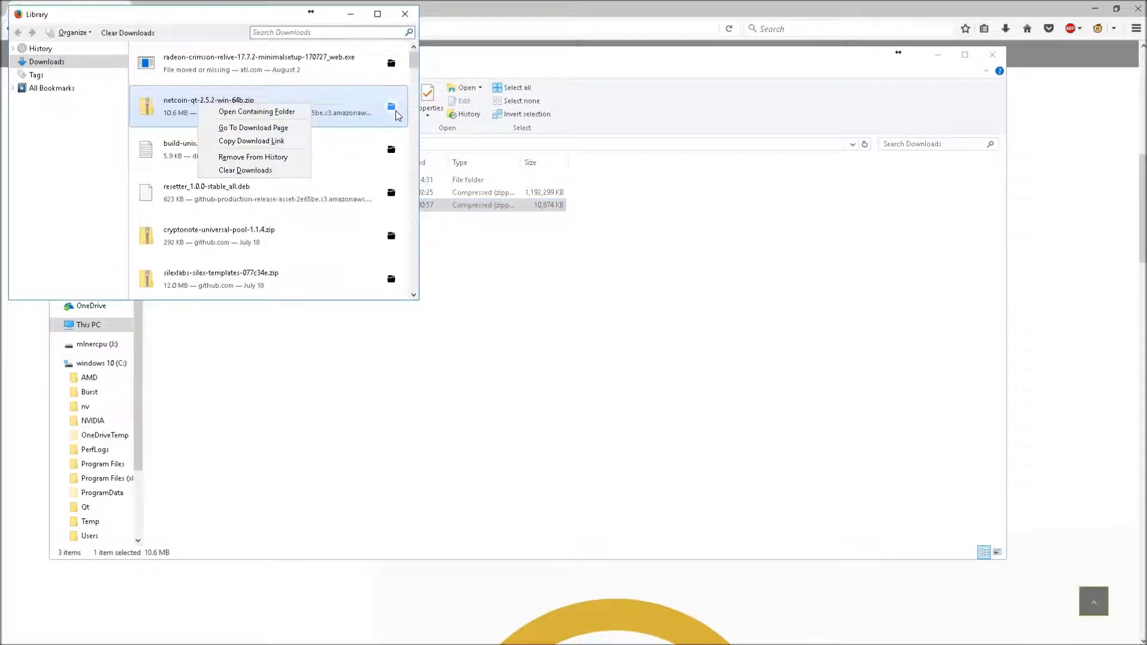
left_click(405, 16)
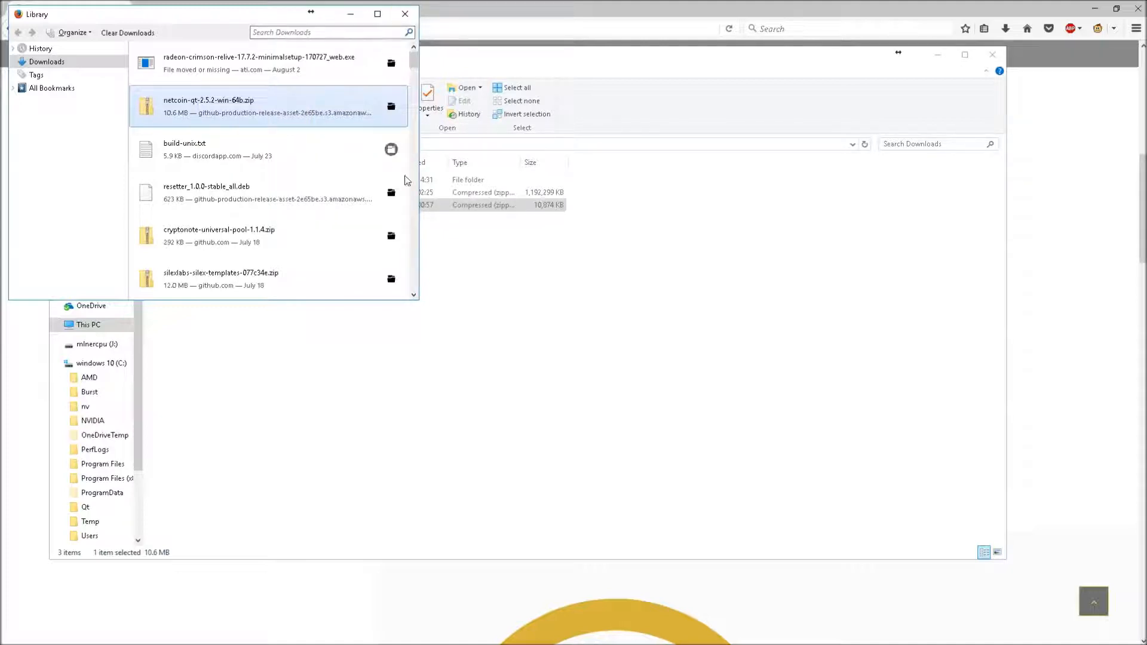
left_click(405, 13)
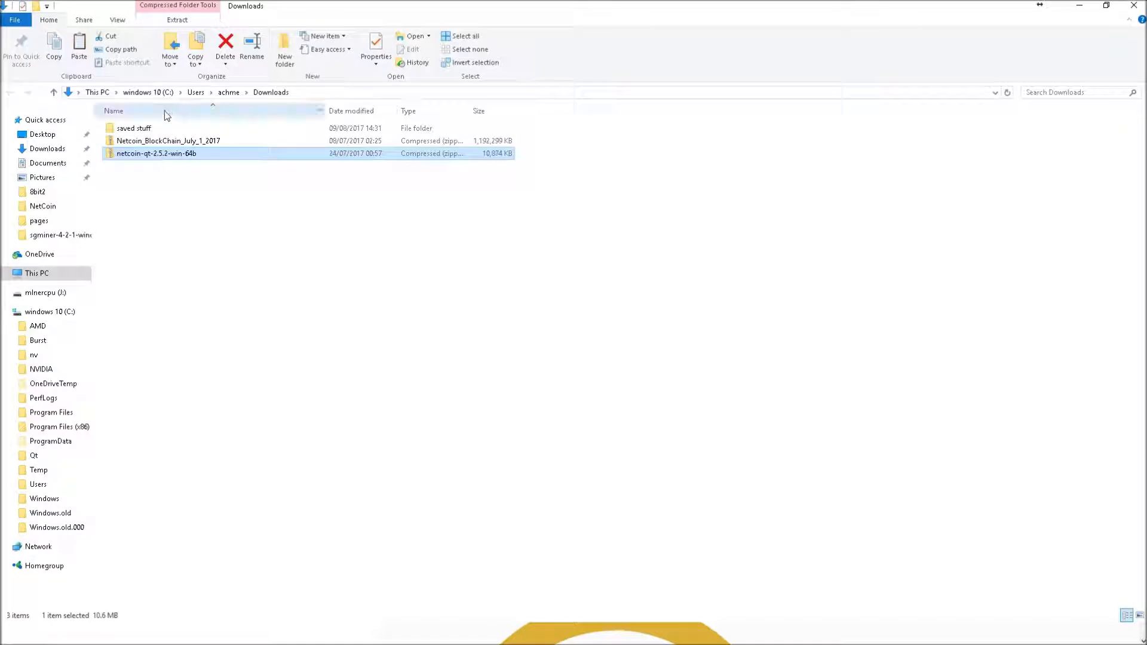
Start extracting Netcoin_BlockChain_July_1_2017 from the Explorer toolbar, then cancel it
left_click(152, 224)
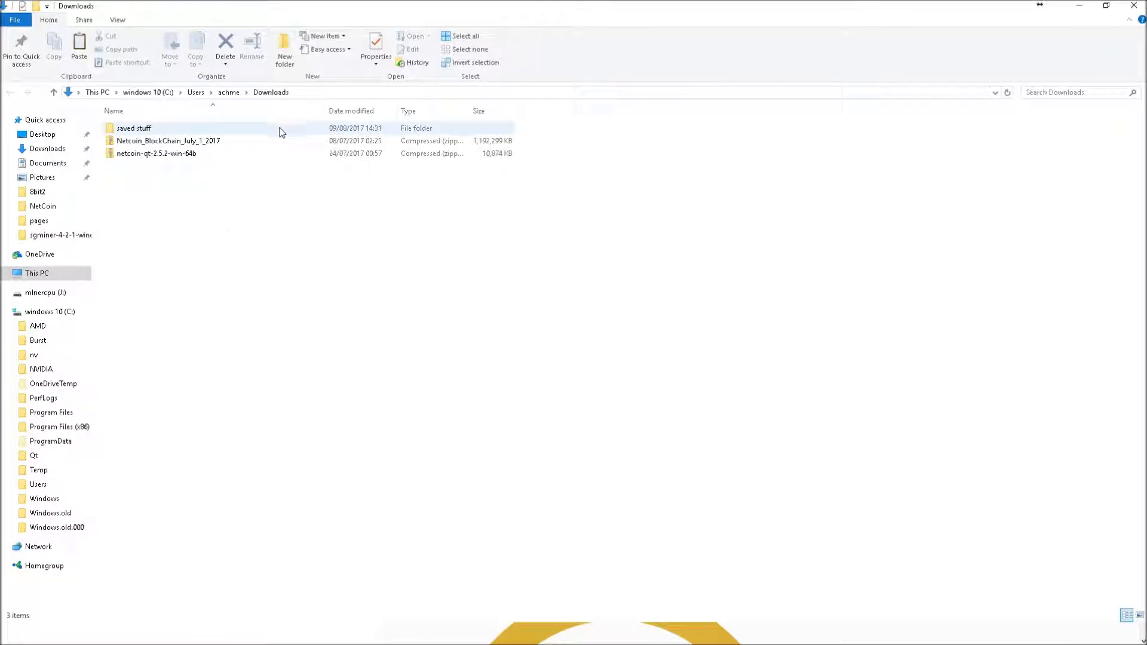
mouse_move(283, 132)
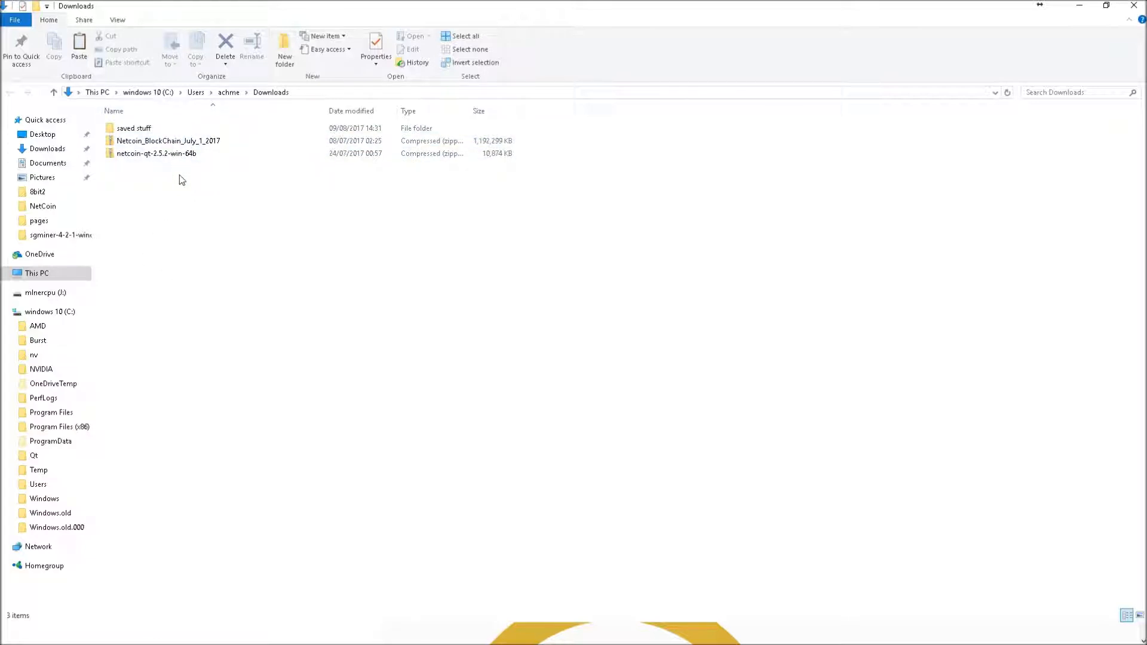
left_click(168, 143)
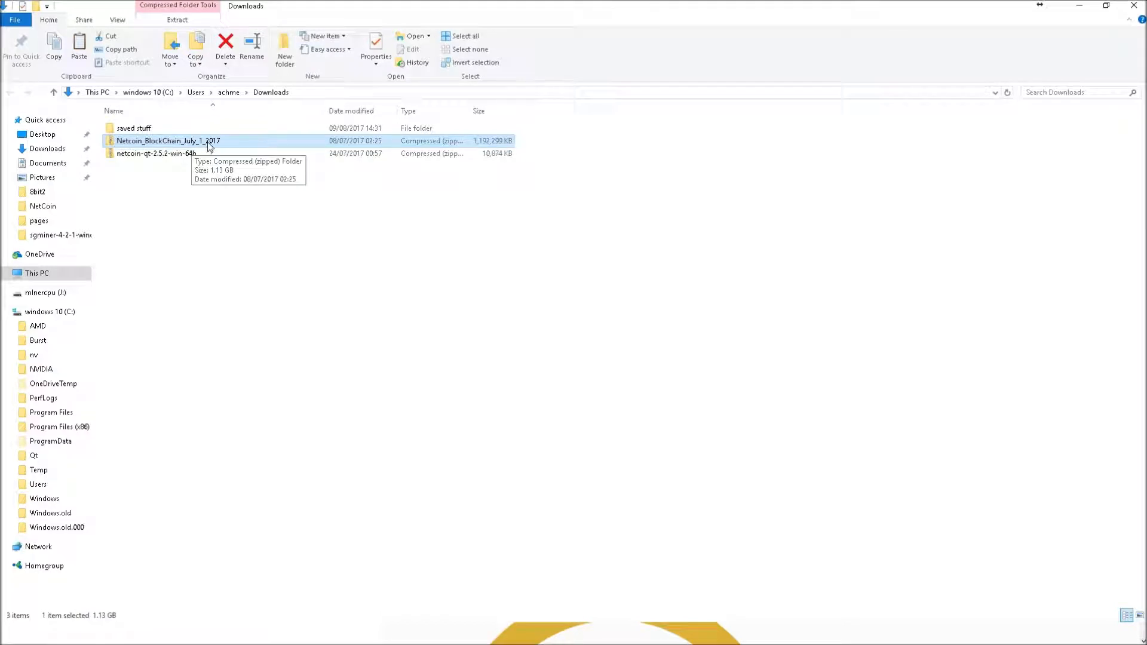
left_click(177, 21)
left_click(414, 51)
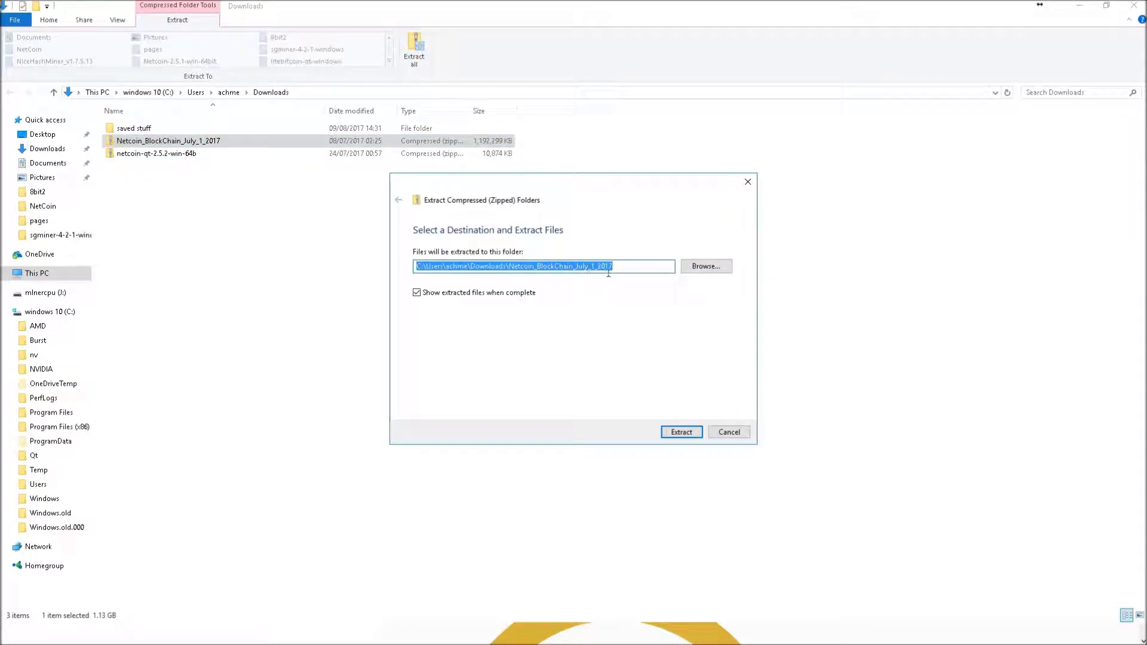
left_click_drag(574, 267, 615, 267)
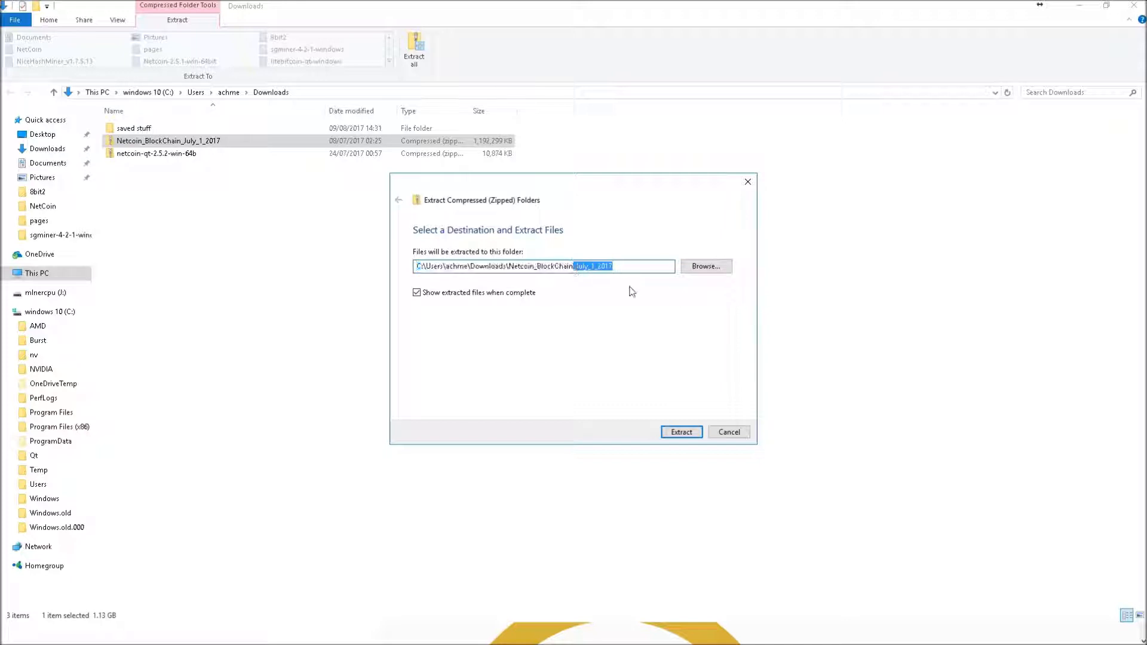
left_click(728, 433)
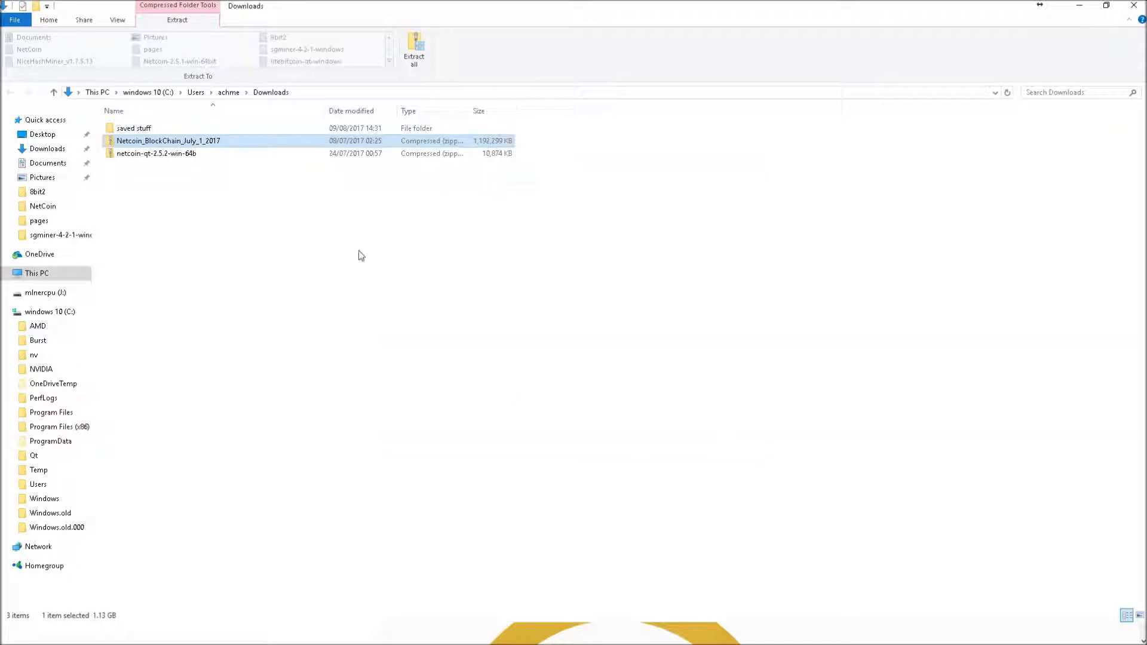
Extract the blockchain archive to 'Netcoin_BlockChain_July_1_2017\' with 7-Zip and open that folder
left_click(158, 156)
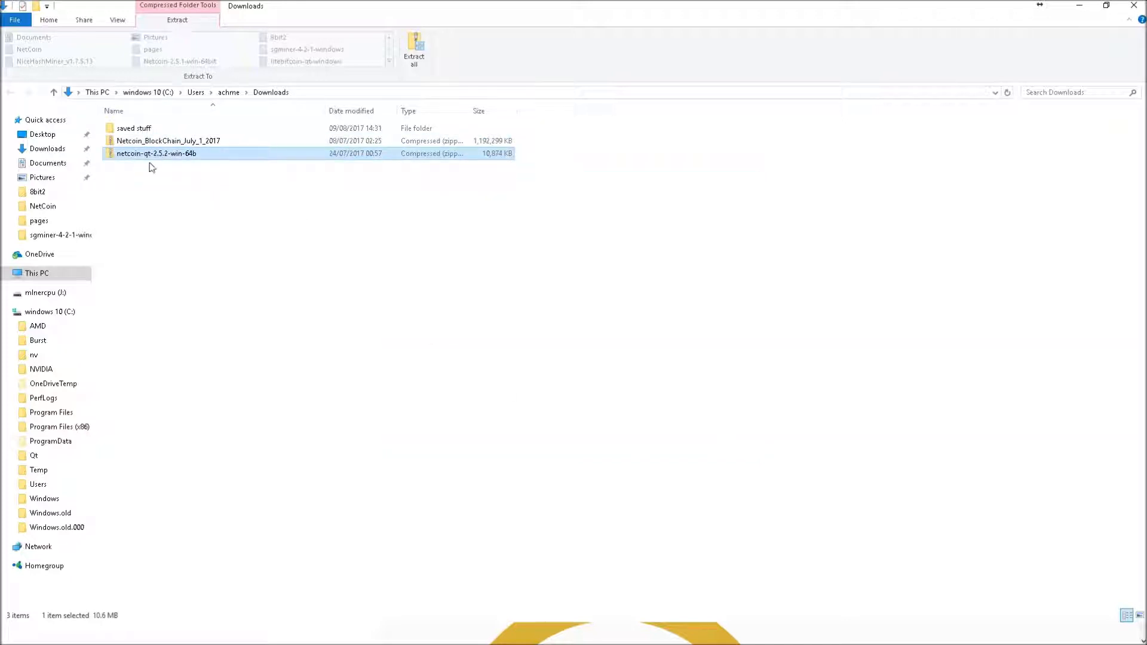
left_click(136, 231)
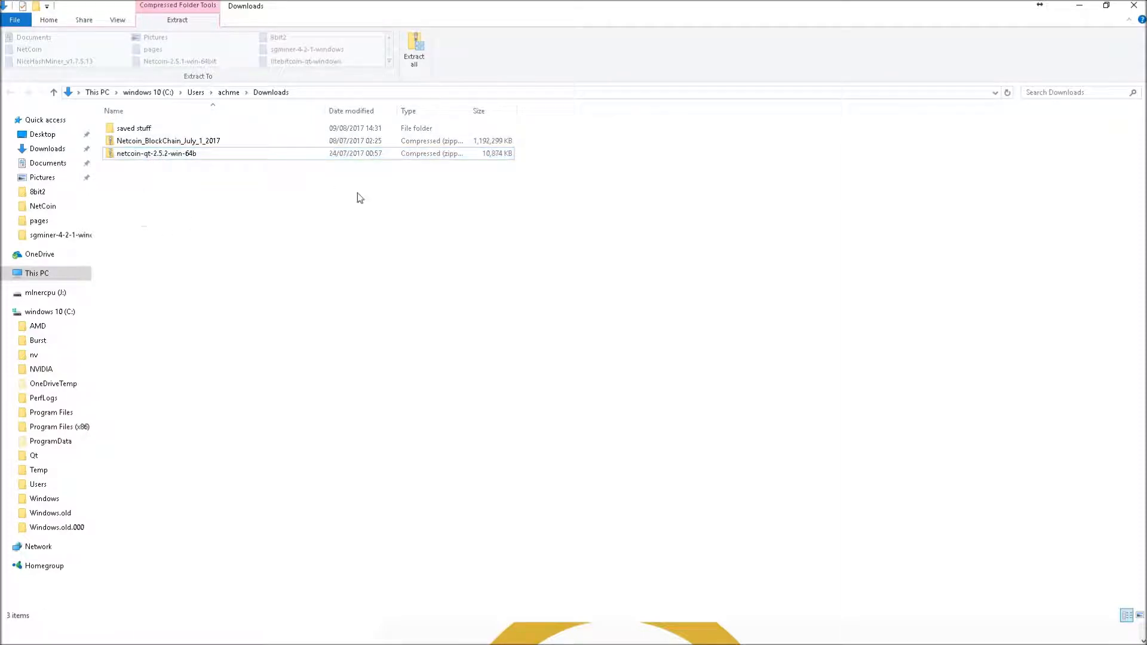
right_click(166, 147)
mouse_move(232, 198)
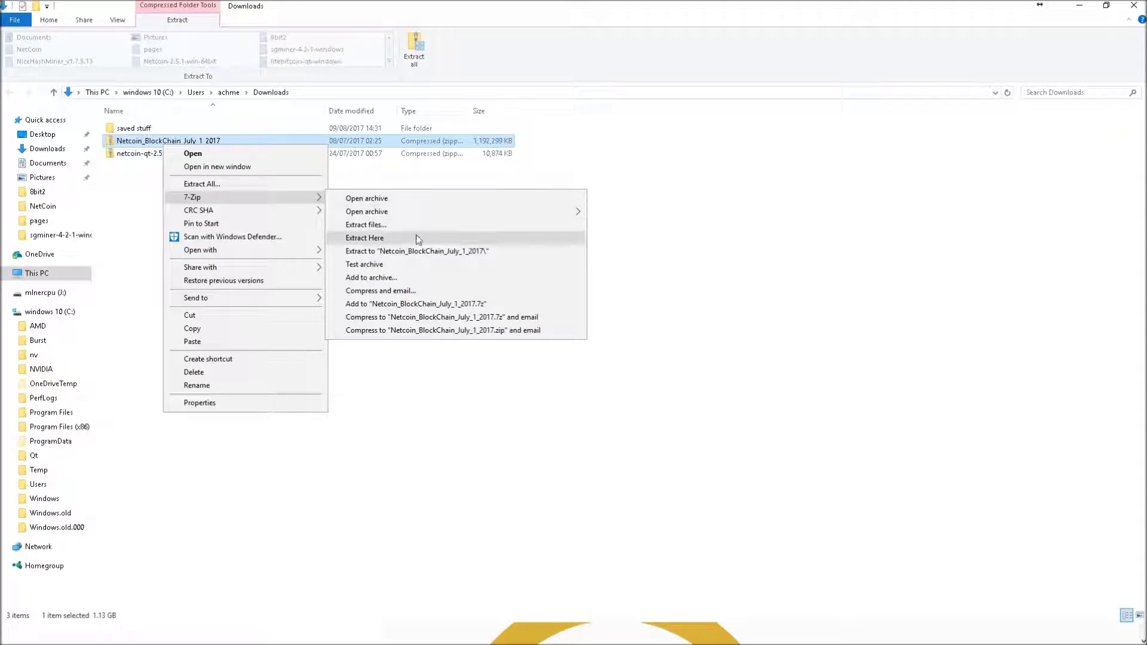
left_click(439, 251)
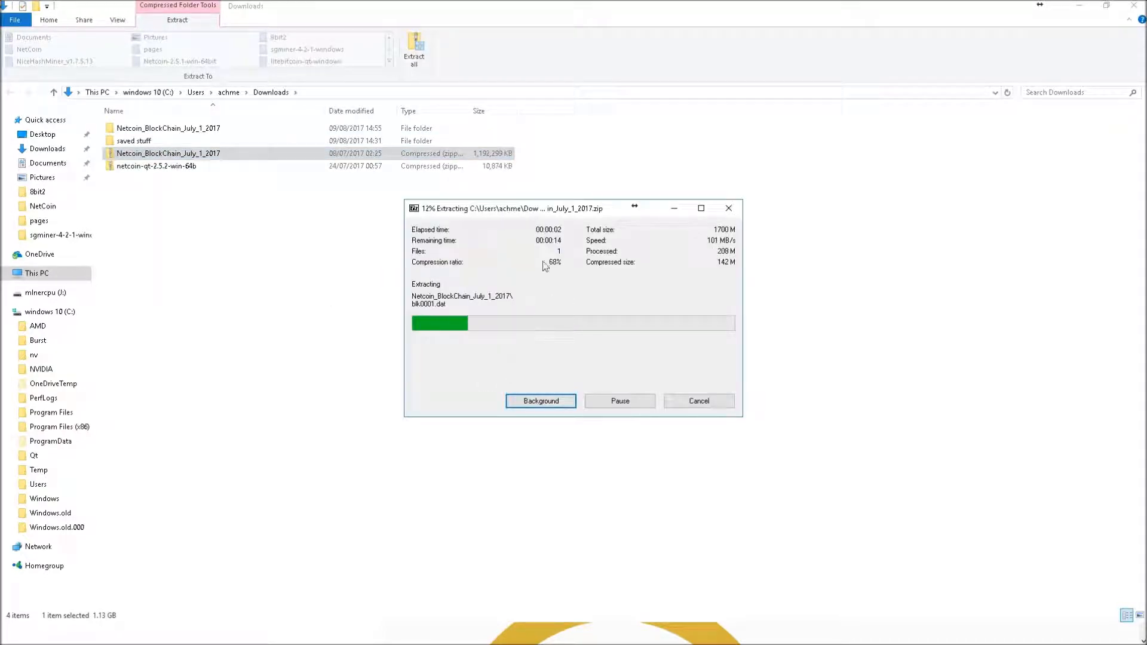
double_click(159, 128)
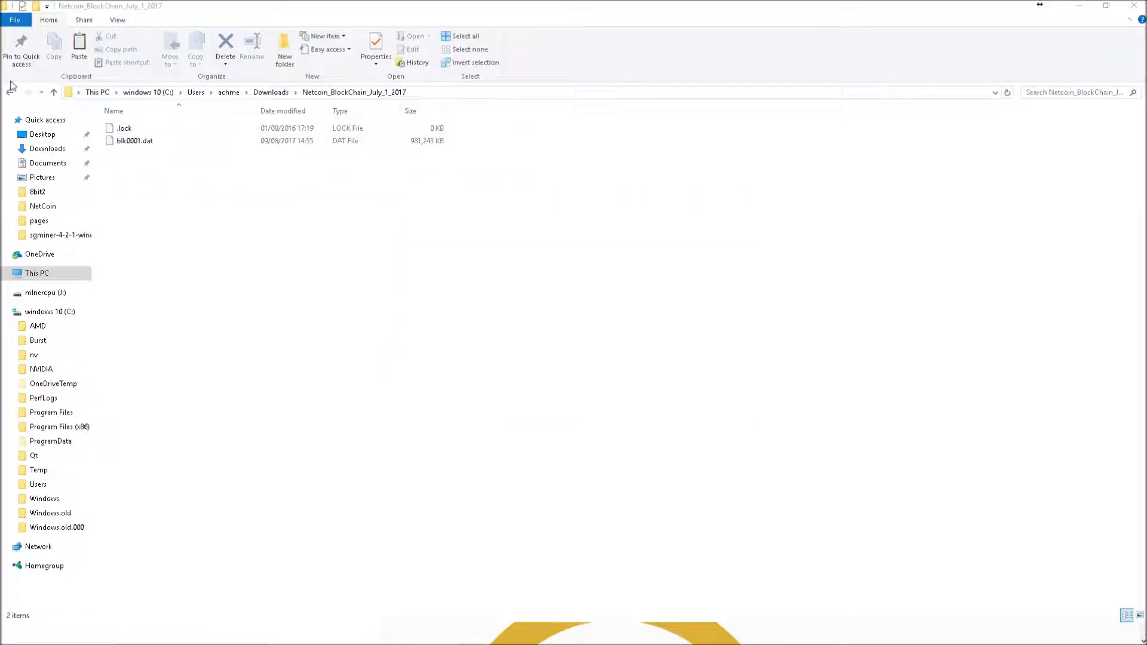
Return to Downloads and check the blockchain extraction progress window
left_click(10, 92)
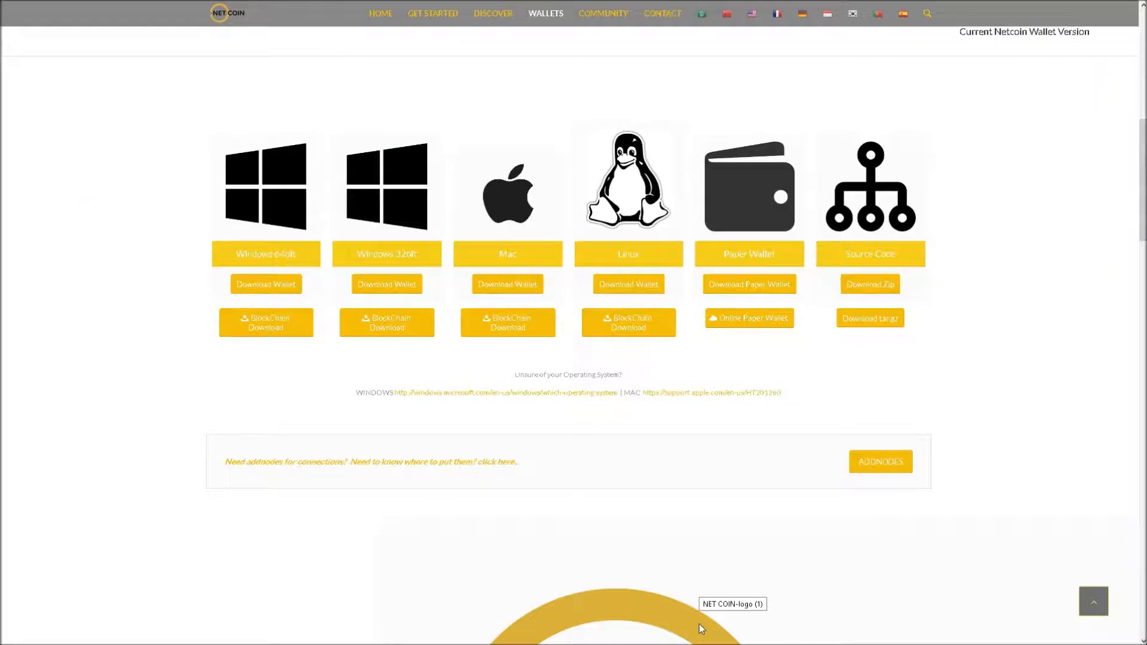
key("F11")
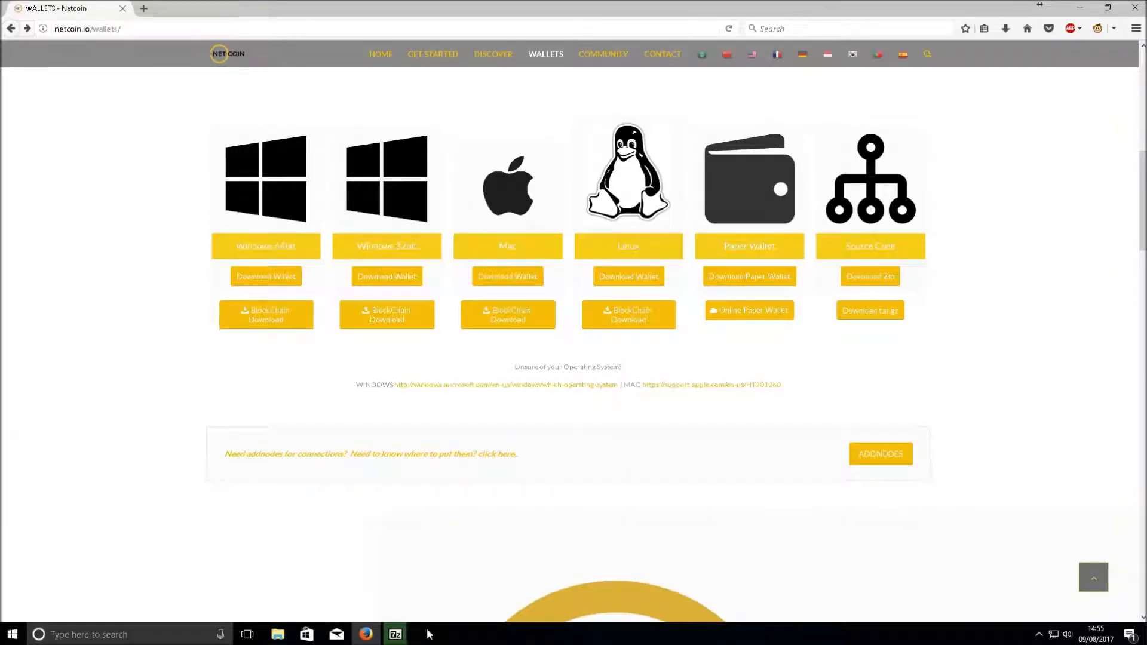
left_click(404, 635)
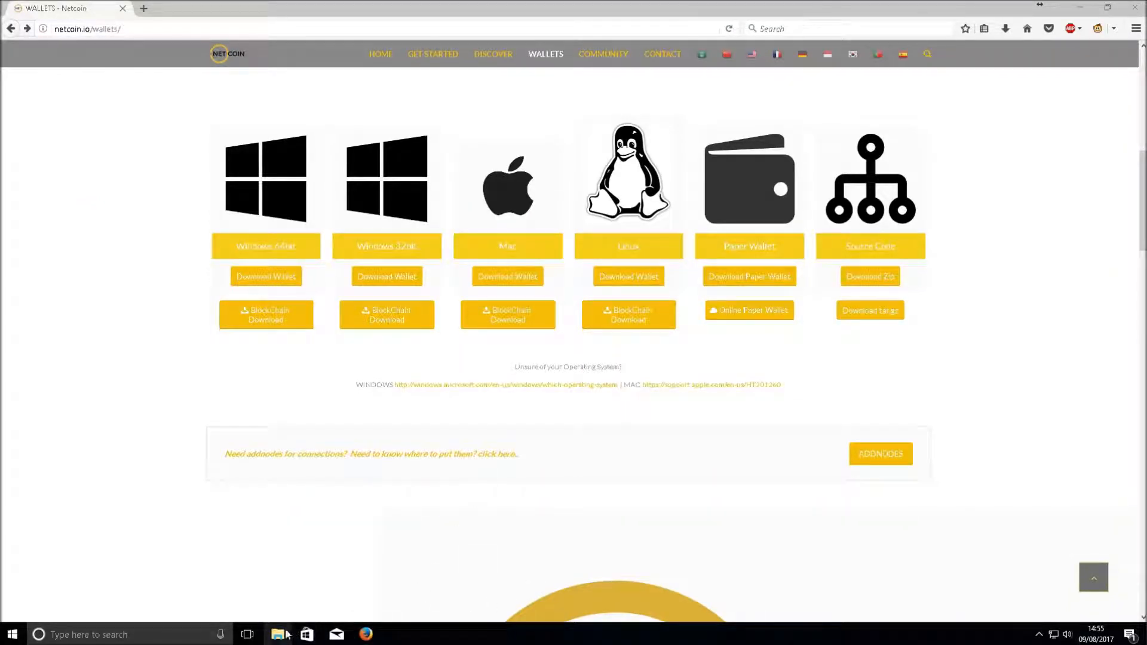
mouse_move(279, 635)
left_click(312, 602)
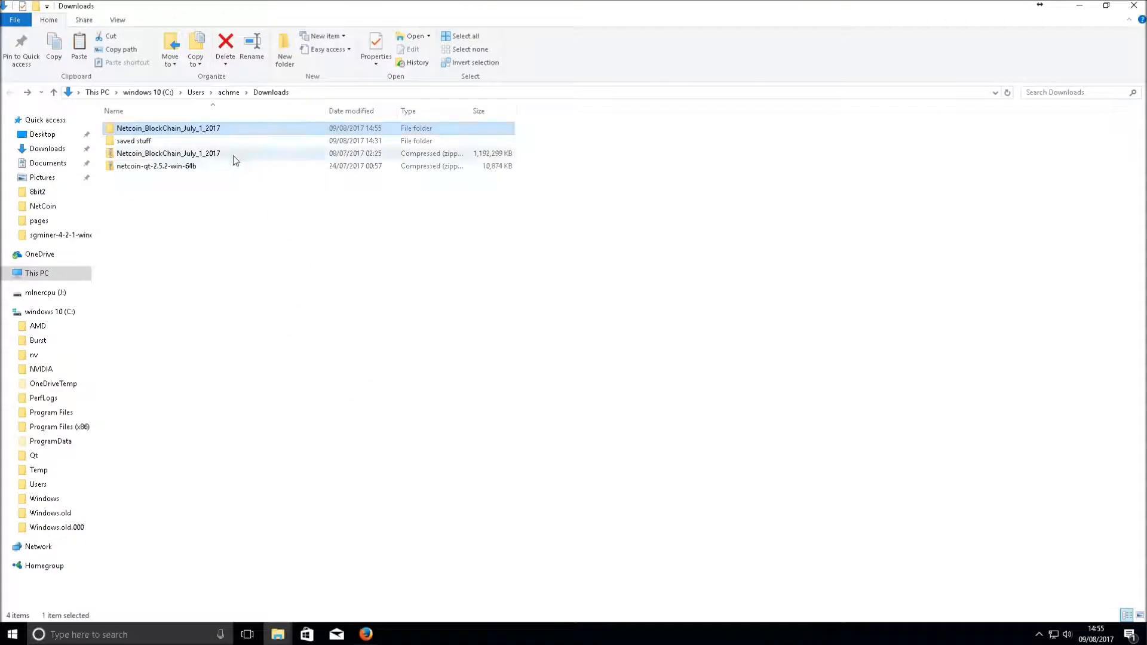
Extract netcoin-qt-2.5.2-win-64b.zip into its own 'netcoin-qt-2.5.2-win-64b\' folder with 7-Zip
right_click(155, 167)
mouse_move(235, 217)
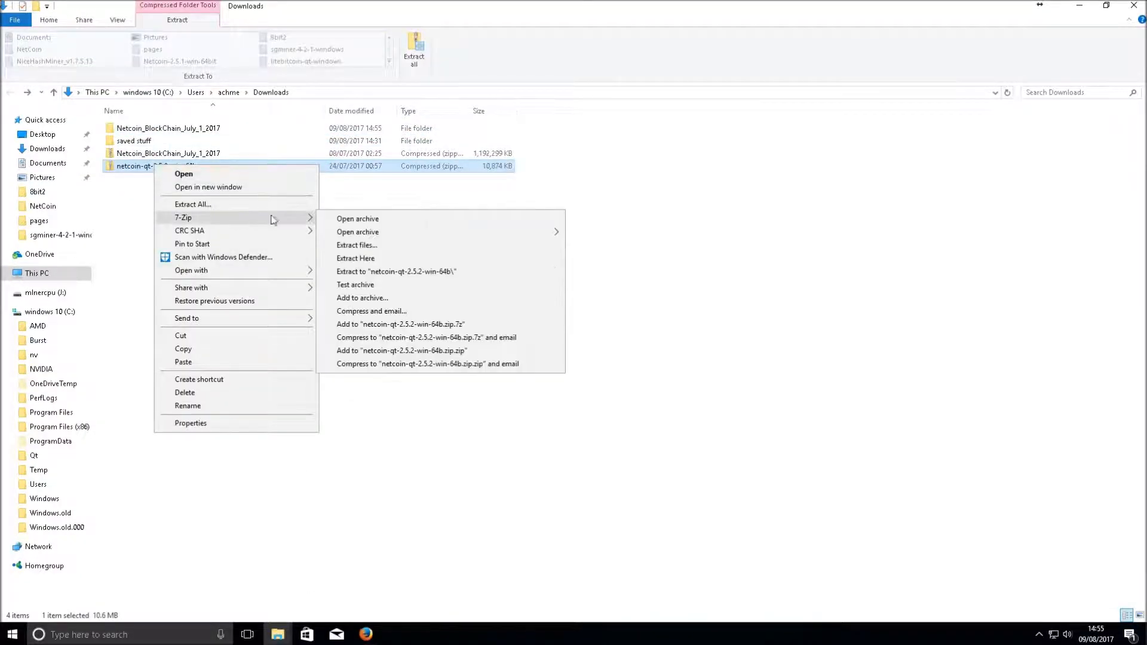
left_click(391, 271)
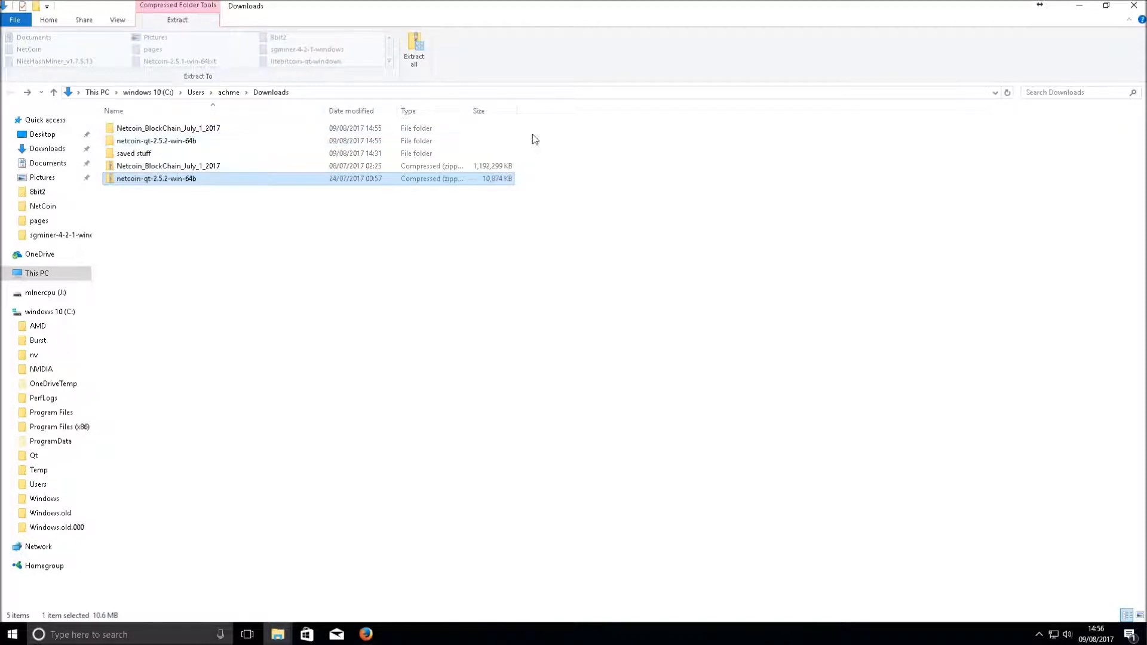
left_click_drag(555, 142, 311, 129)
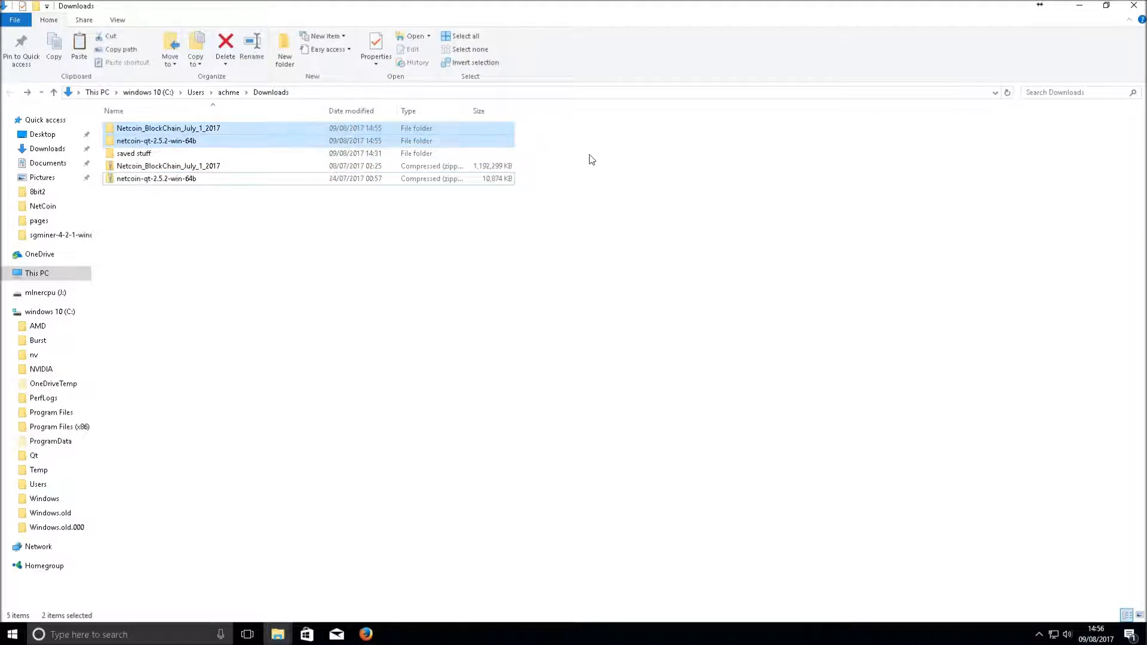
left_click(584, 156)
Inspect the extracted netcoin-qt-2.5.2-win-64b folder, then cut it from Downloads
left_click(158, 141)
double_click(158, 140)
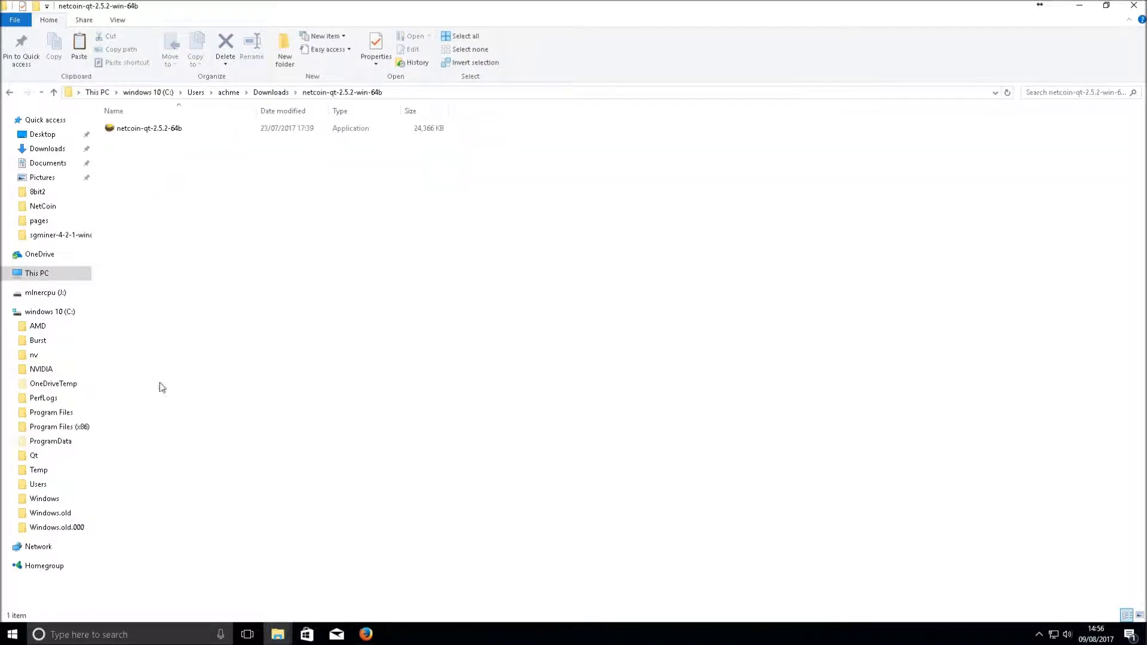
left_click(133, 131)
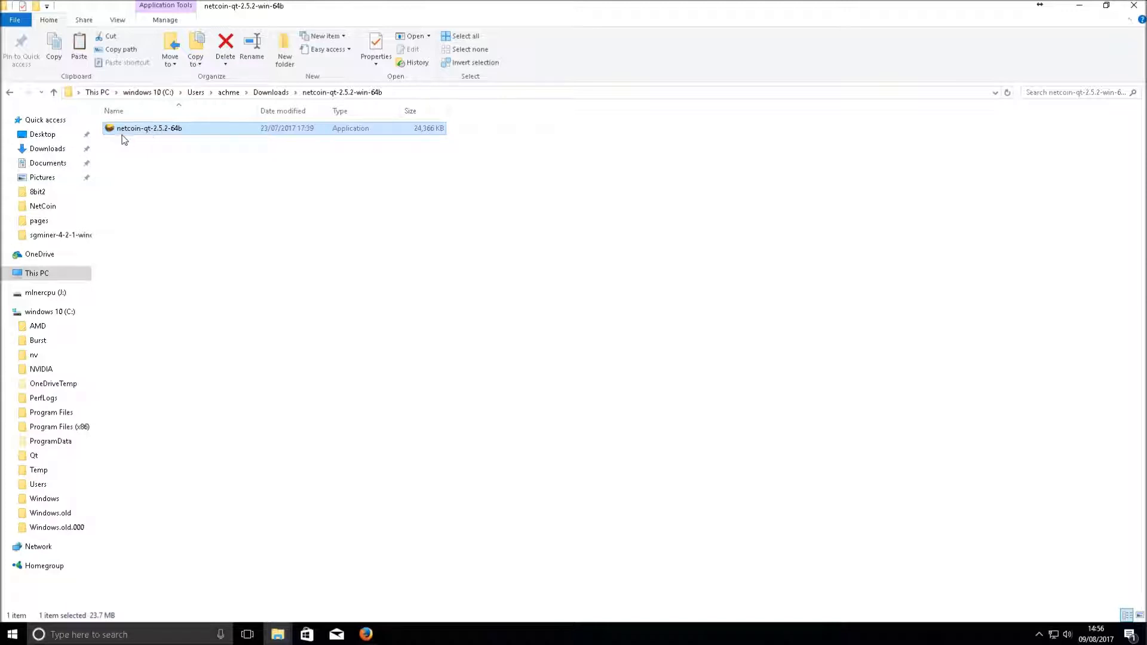
left_click_drag(125, 138, 507, 350)
right_click(133, 134)
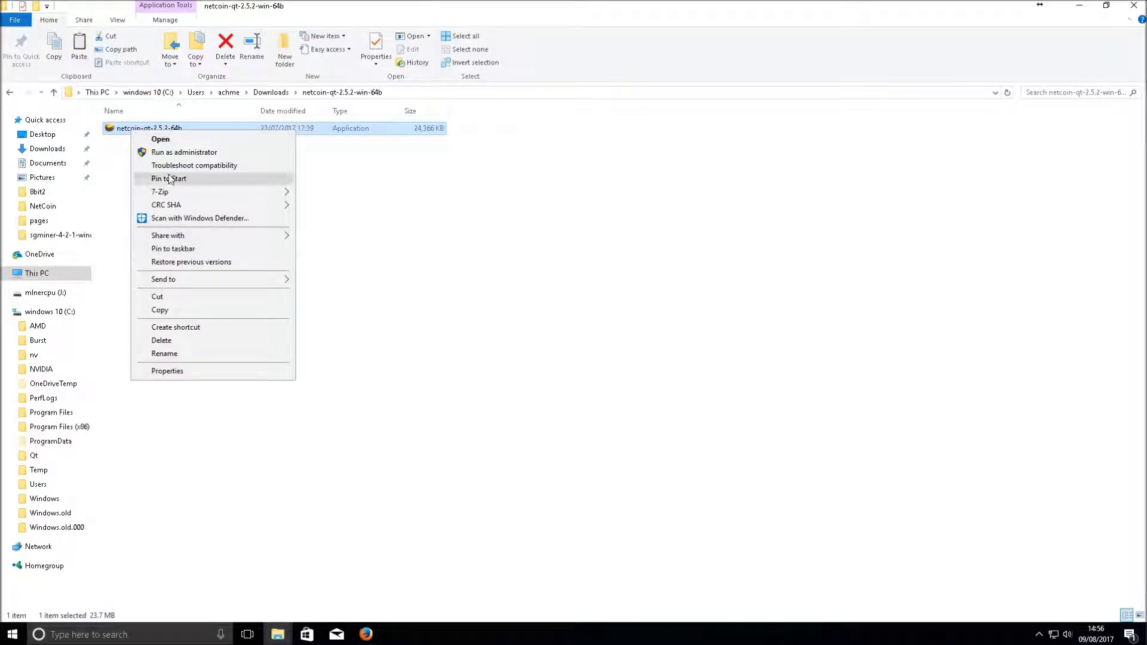
left_click(11, 93)
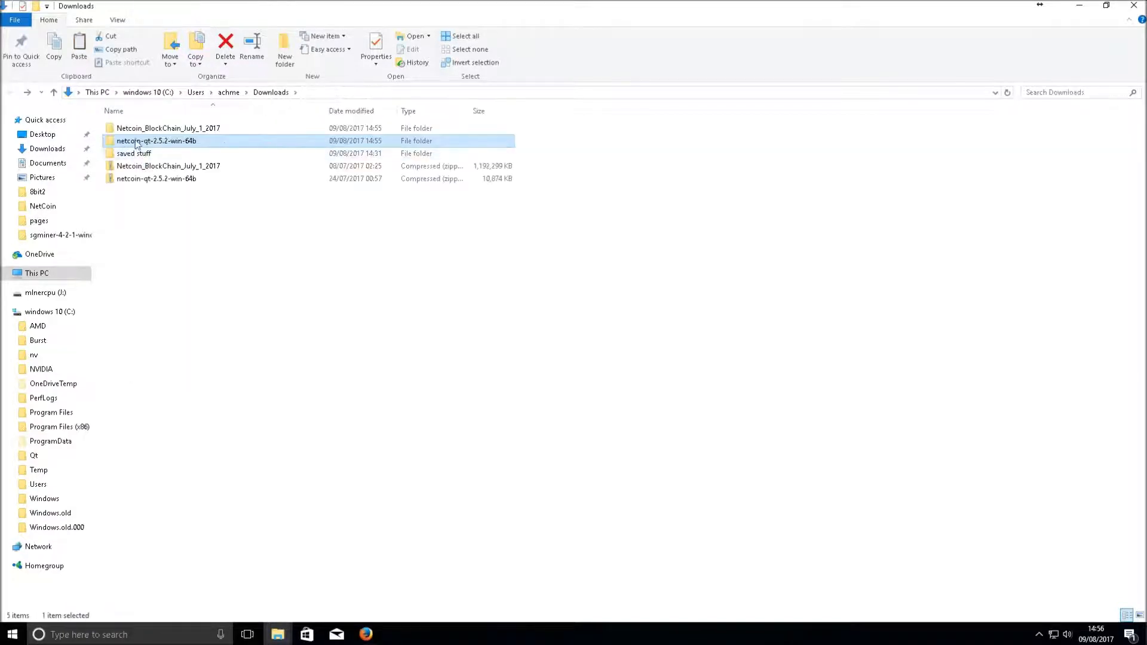
right_click(120, 141)
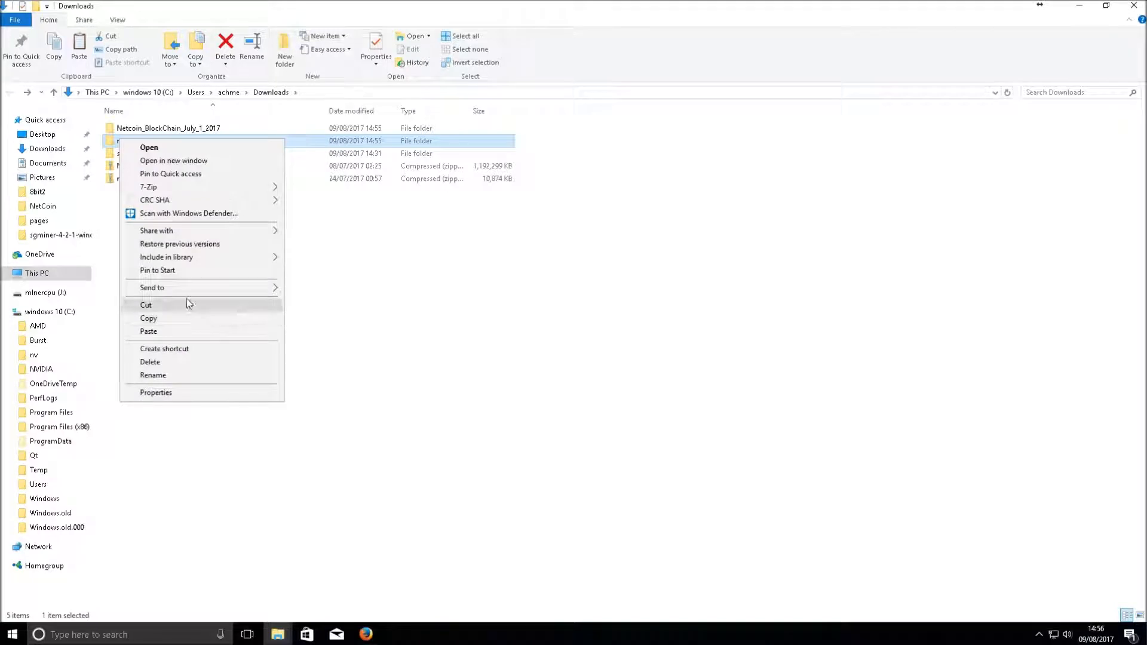
left_click(163, 307)
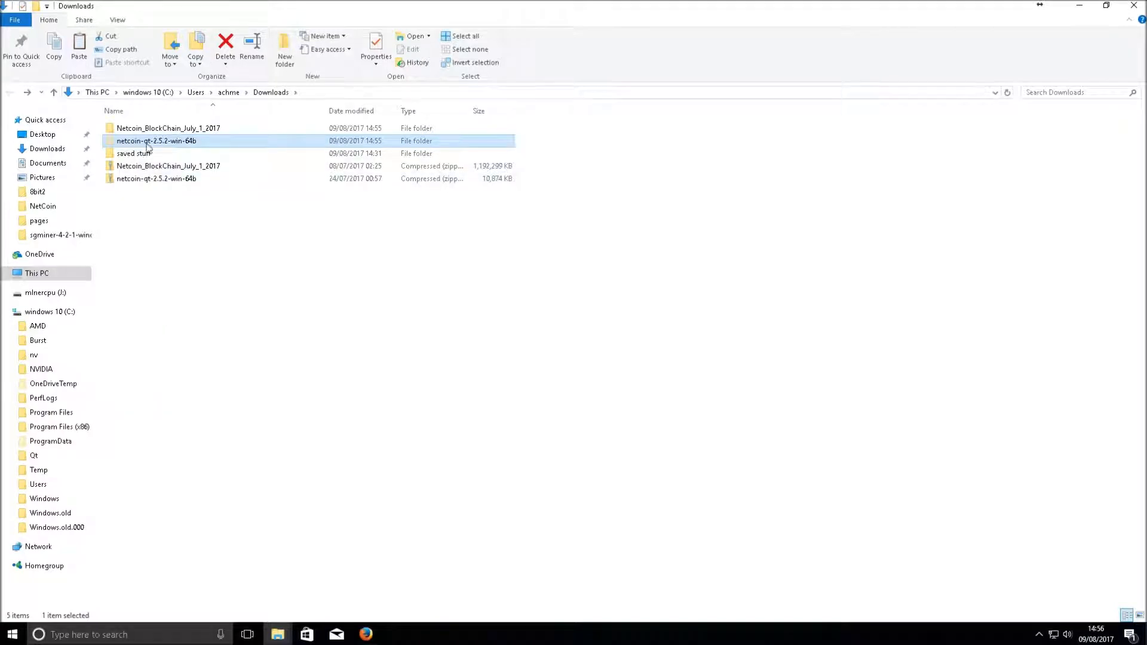
Go to This PC > cpuminer (K:) > coins qt and select the old Netcoin-2.5.1-win-64bit folder
left_click(5, 312)
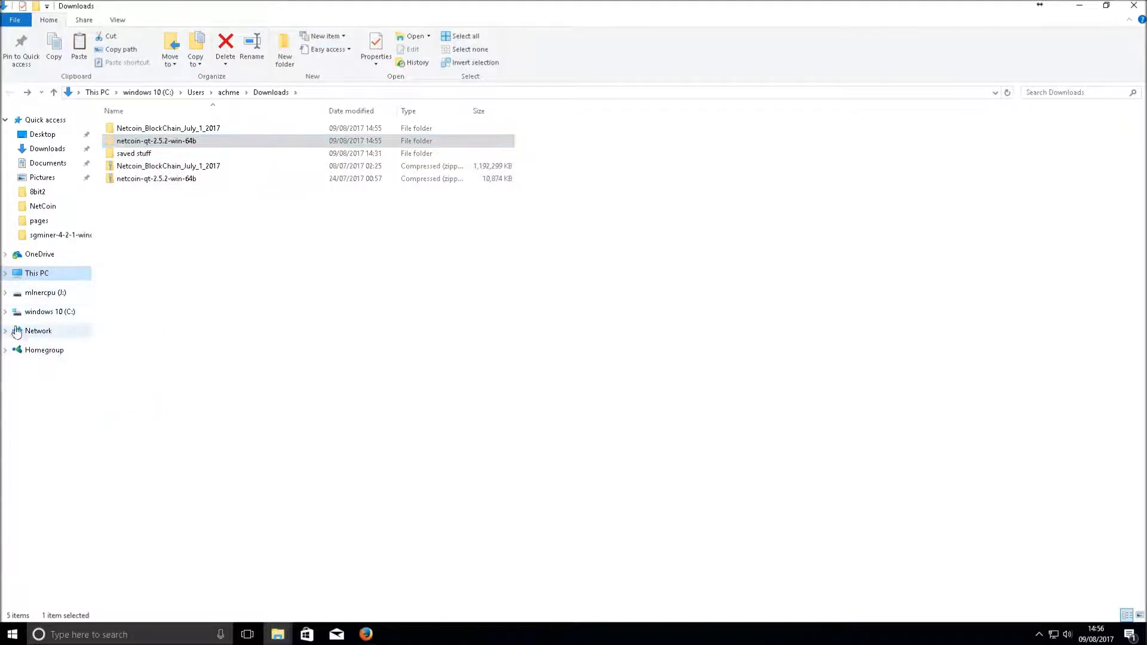
left_click(36, 274)
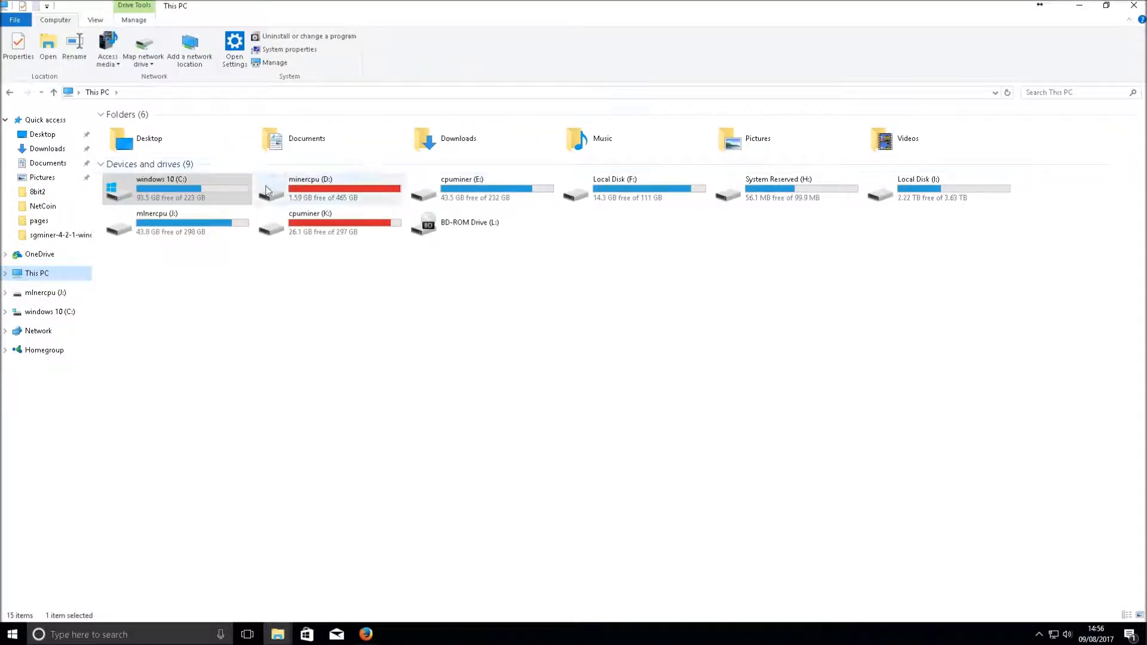
left_click(292, 225)
double_click(292, 226)
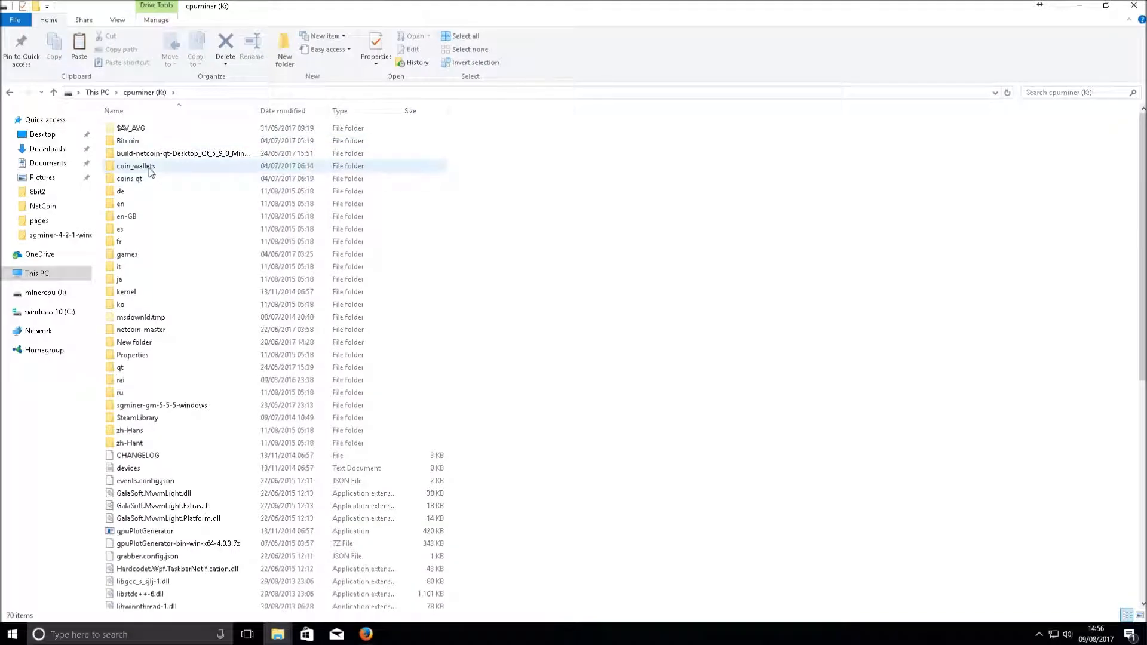
double_click(142, 180)
scroll(151, 407, "down", 7)
left_click(154, 464)
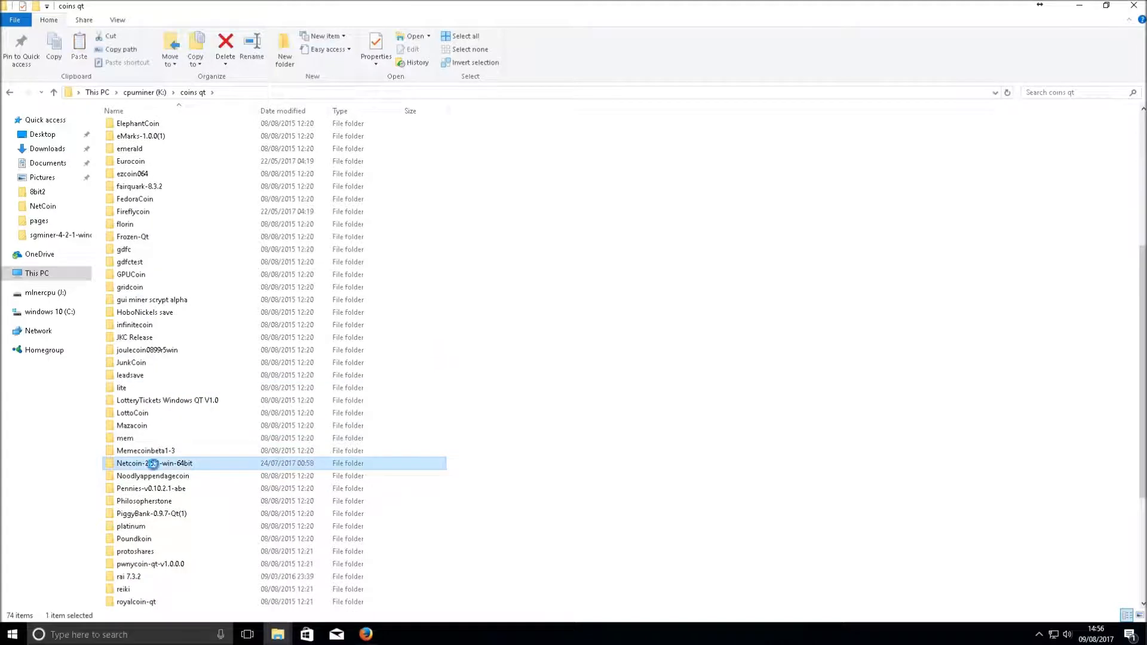
left_click(181, 464)
key("BackSpace")
key("Escape")
left_click(525, 389)
left_click(119, 465)
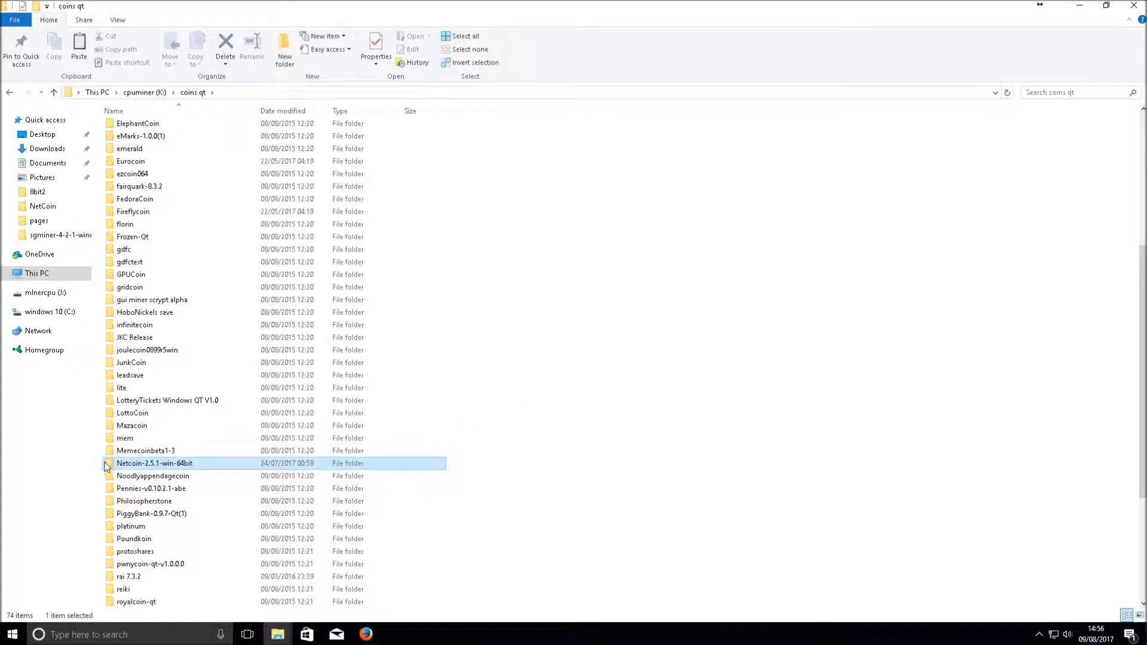
Delete Netcoin-2.5.1-win-64bit and paste netcoin-qt-2.5.2-win-64b into coins qt
key("Delete")
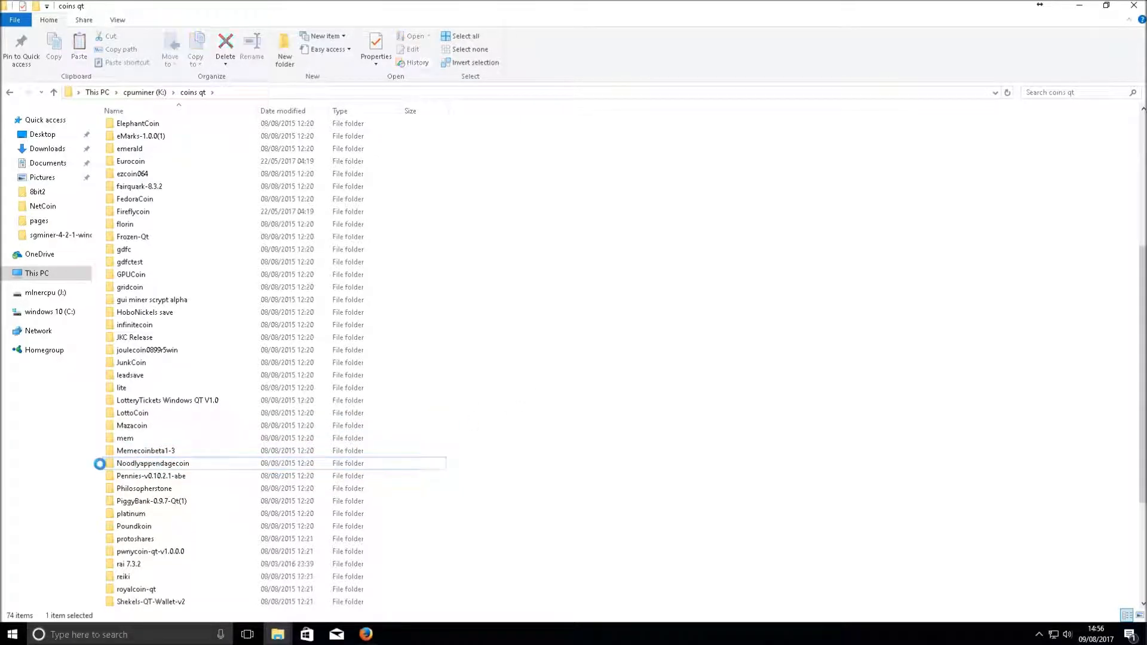
right_click(621, 274)
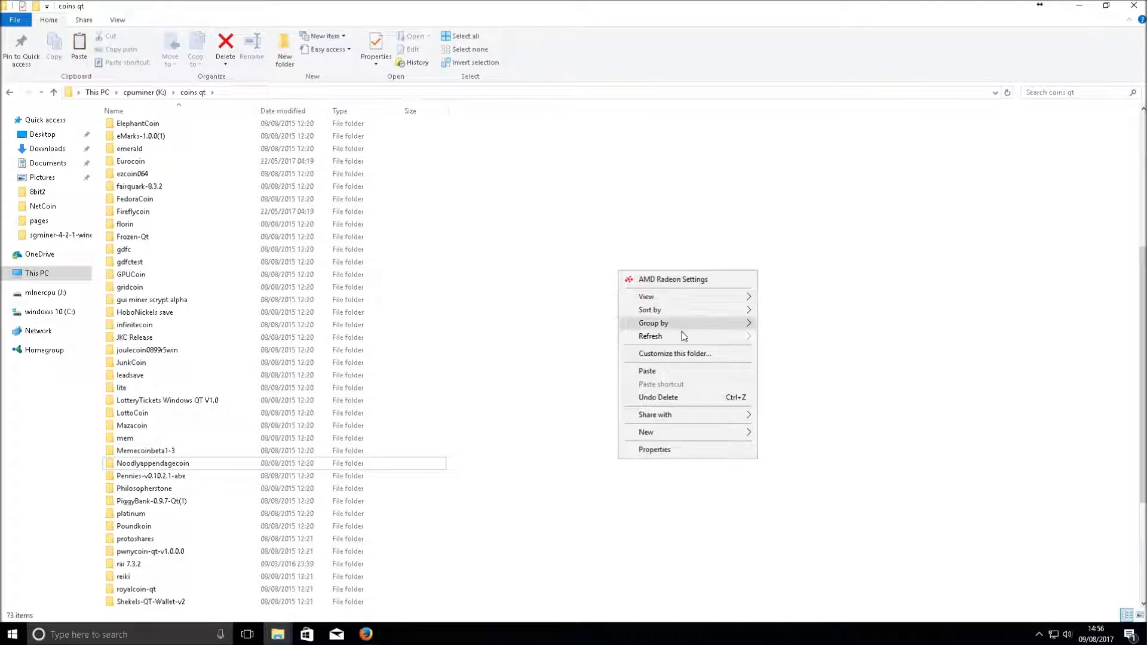
left_click(679, 374)
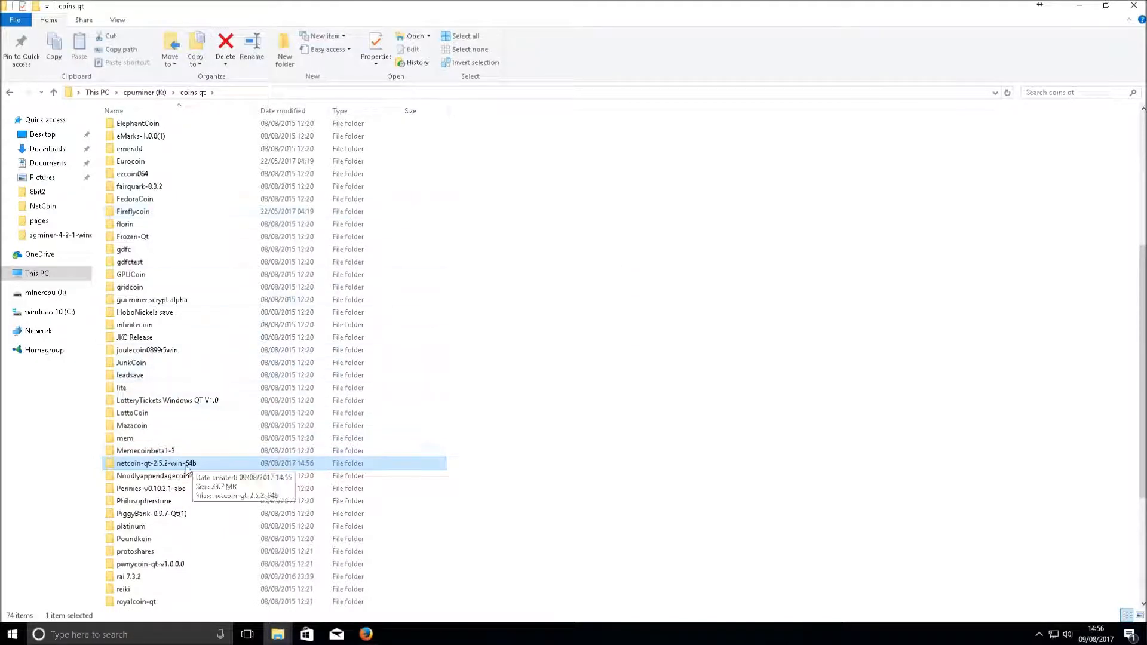
Put away the Downloads window and open the moved netcoin-qt-2.5.2-win-64b folder
left_click(277, 633)
left_click(233, 575)
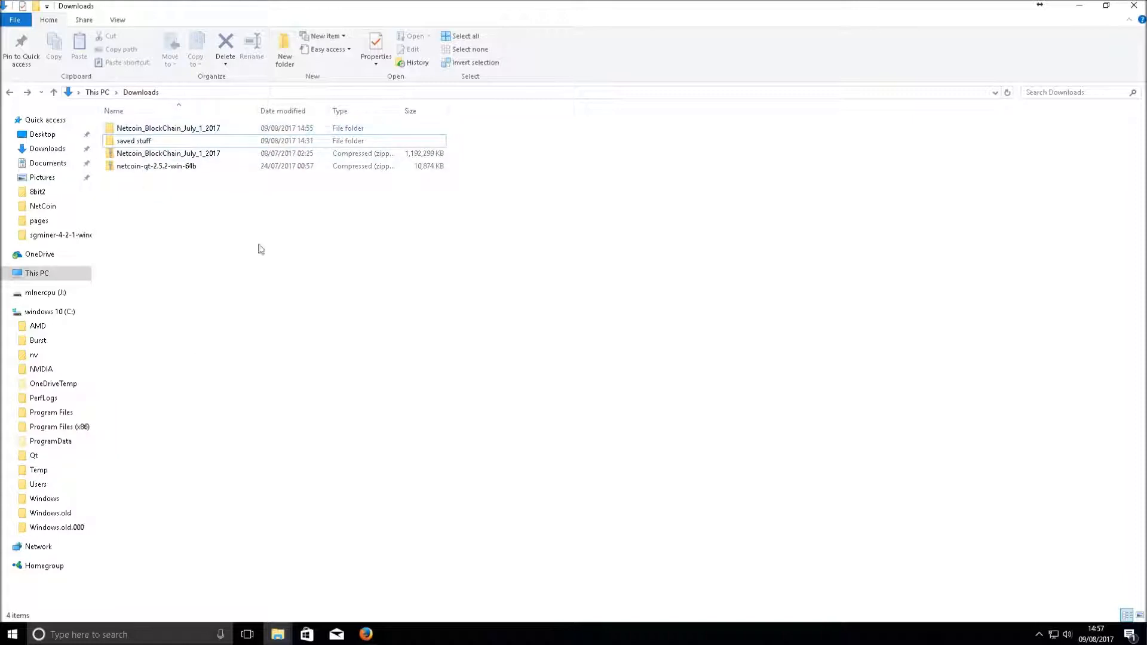
left_click(1078, 5)
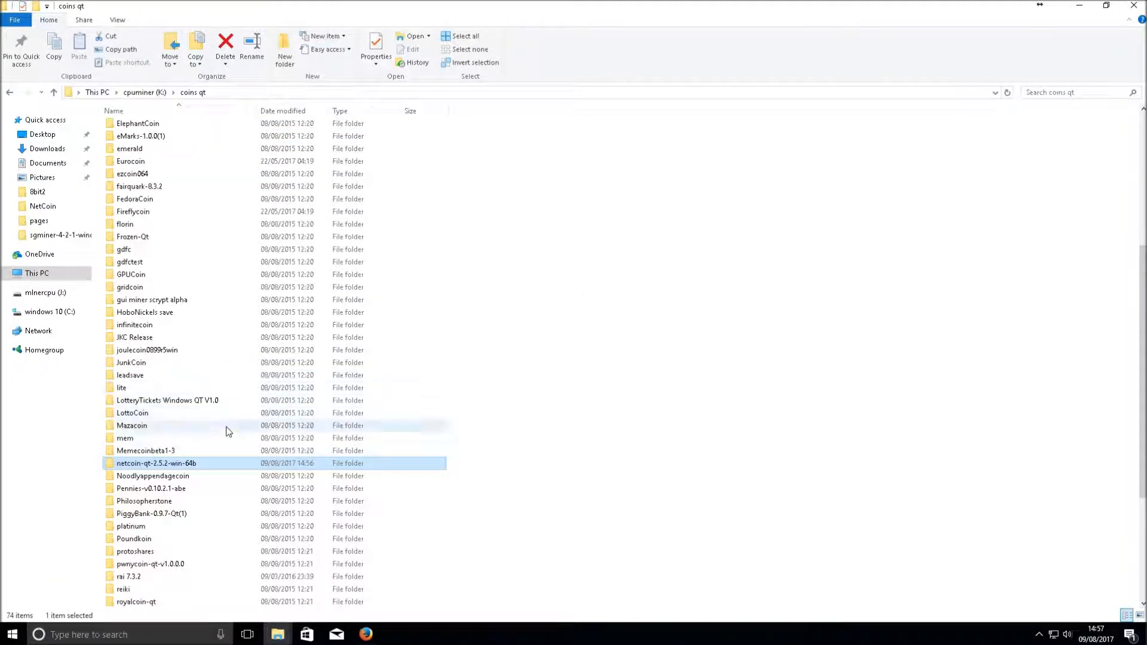
double_click(183, 464)
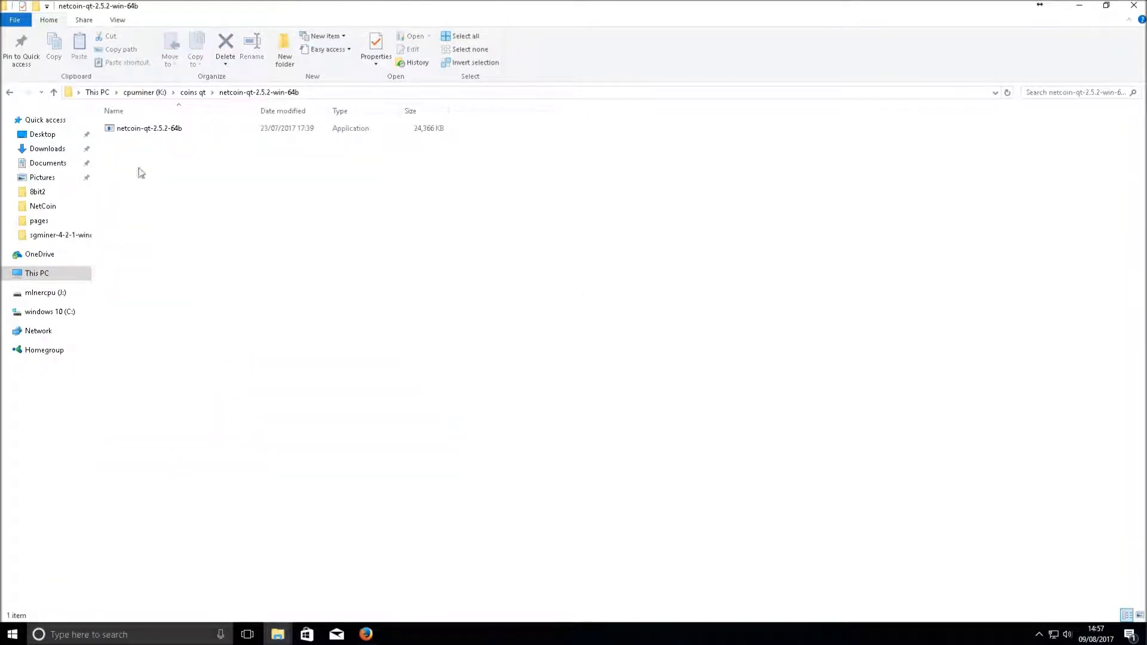
left_click(135, 128)
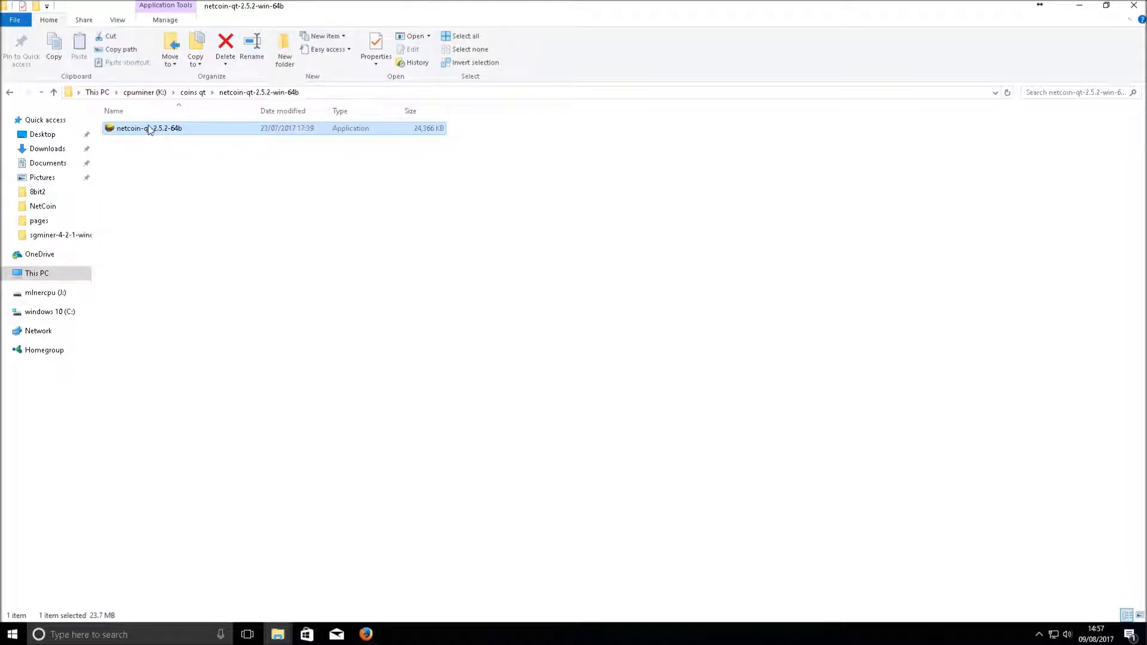
Launch netcoin-qt-2.5.2-win-64b, allow it through Windows Firewall, and maximize the wallet window
double_click(115, 135)
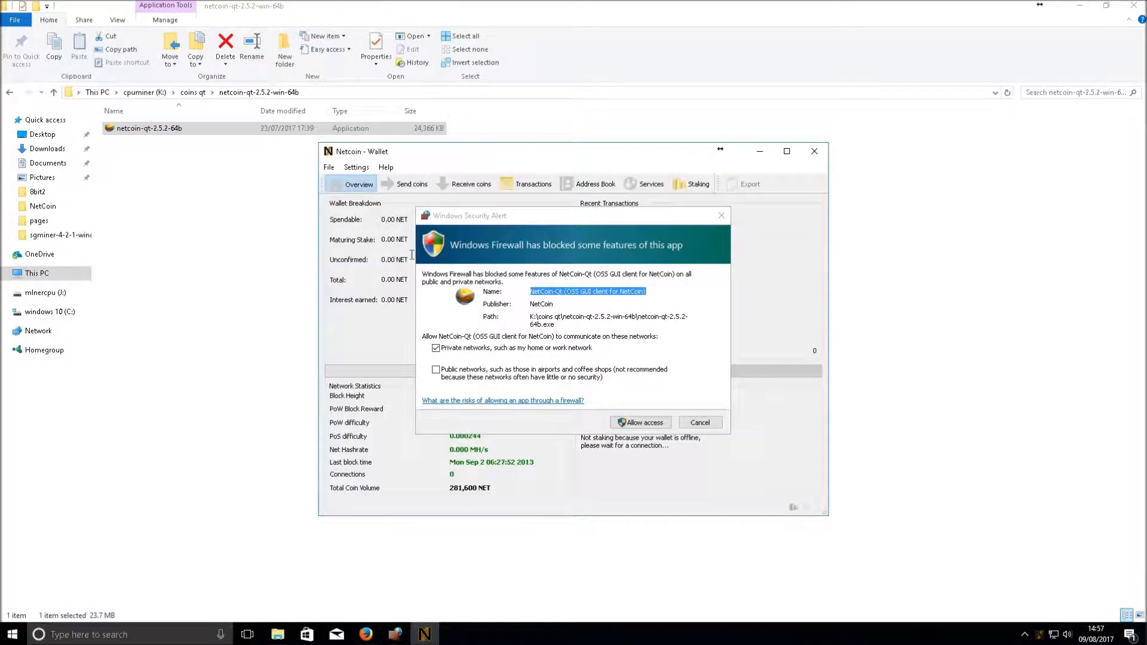
left_click_drag(545, 216, 522, 188)
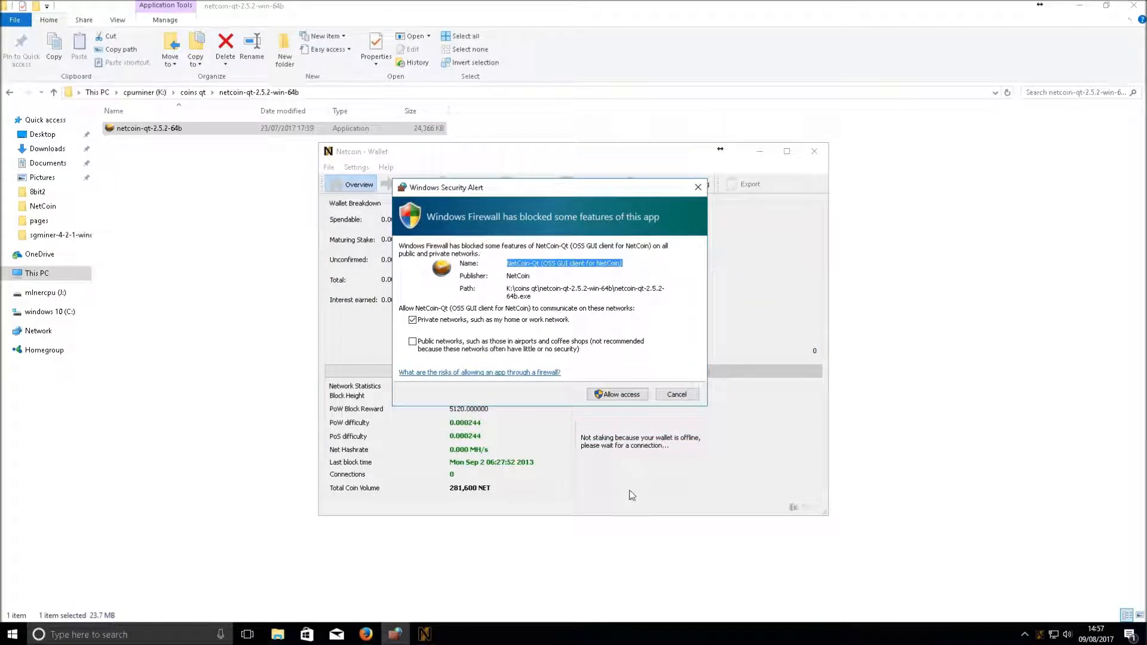
left_click(605, 398)
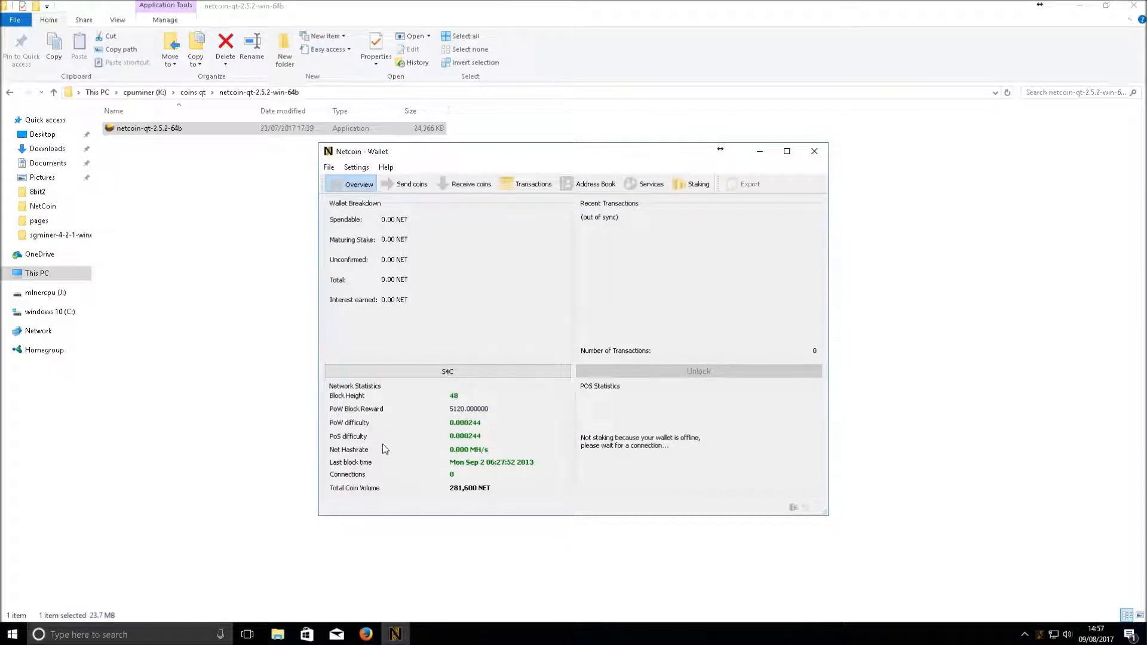
double_click(453, 395)
left_click(786, 151)
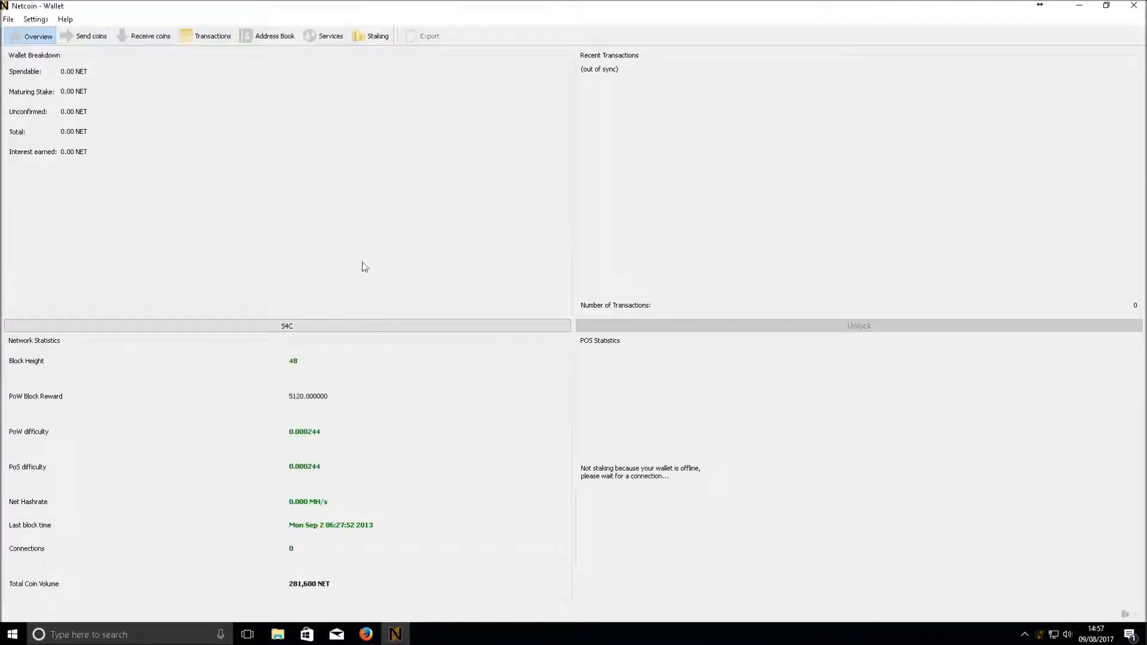
Encrypt the wallet via Settings > Encrypt Wallet, entering and repeating a new passphrase, and confirm
left_click(36, 20)
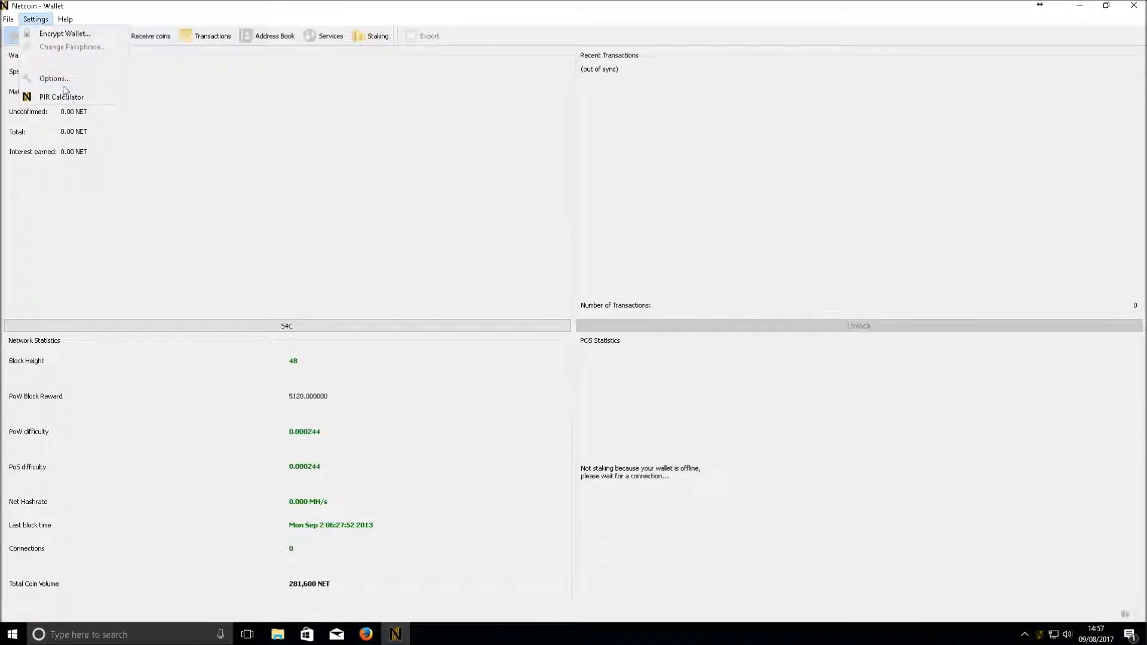
left_click(64, 34)
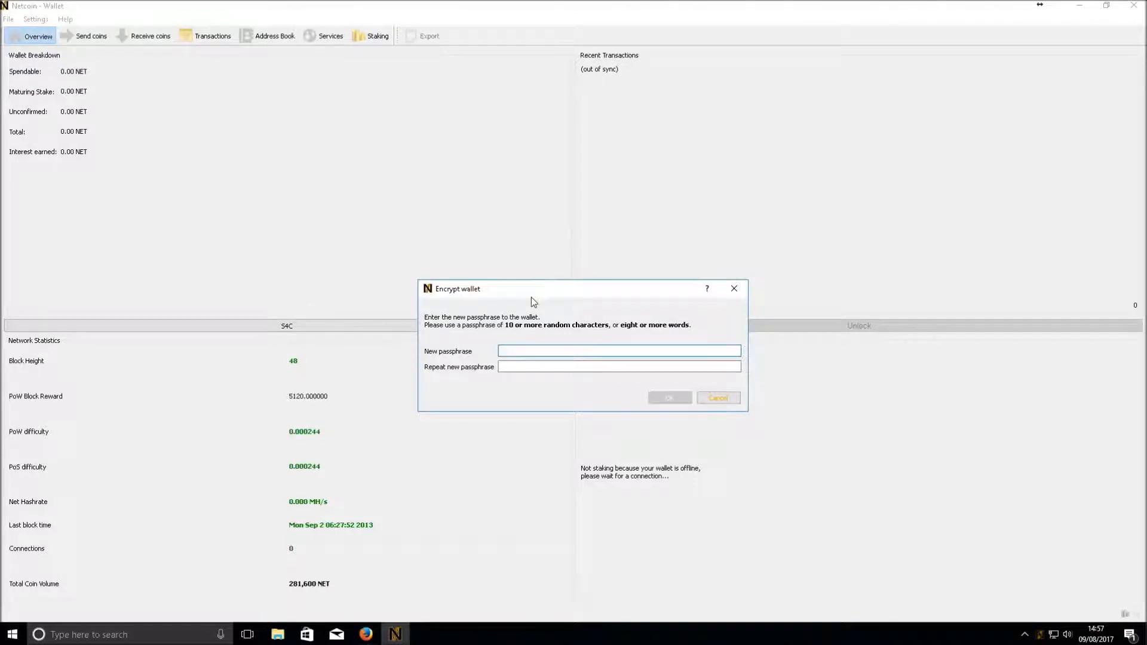
left_click_drag(532, 290, 473, 178)
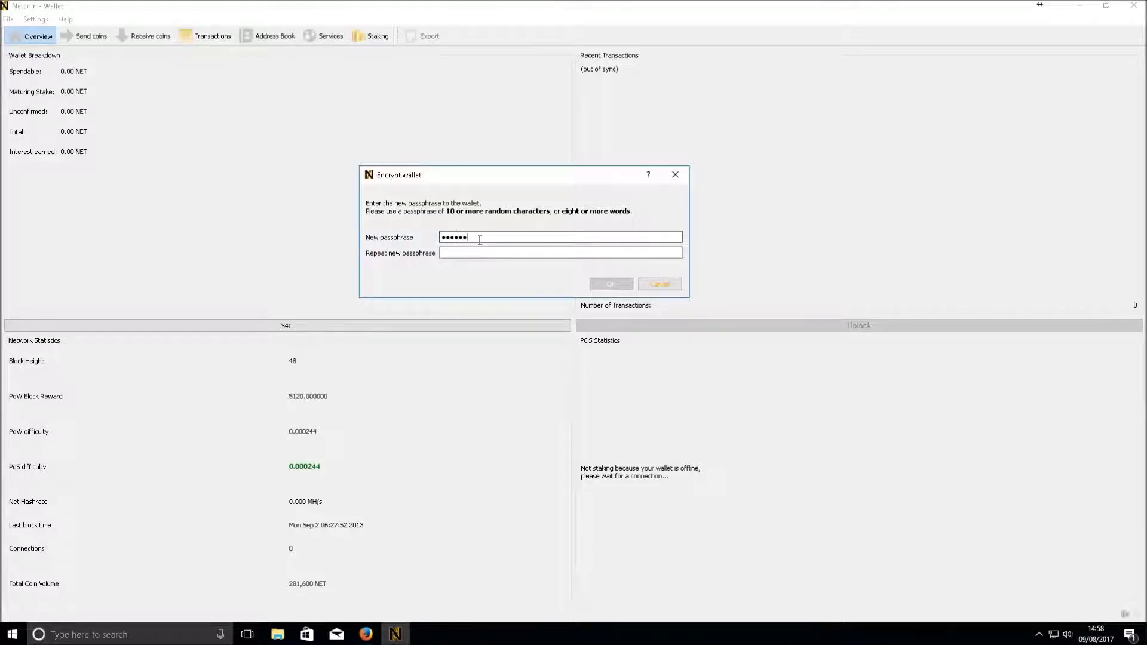
key("Tab")
type("a")
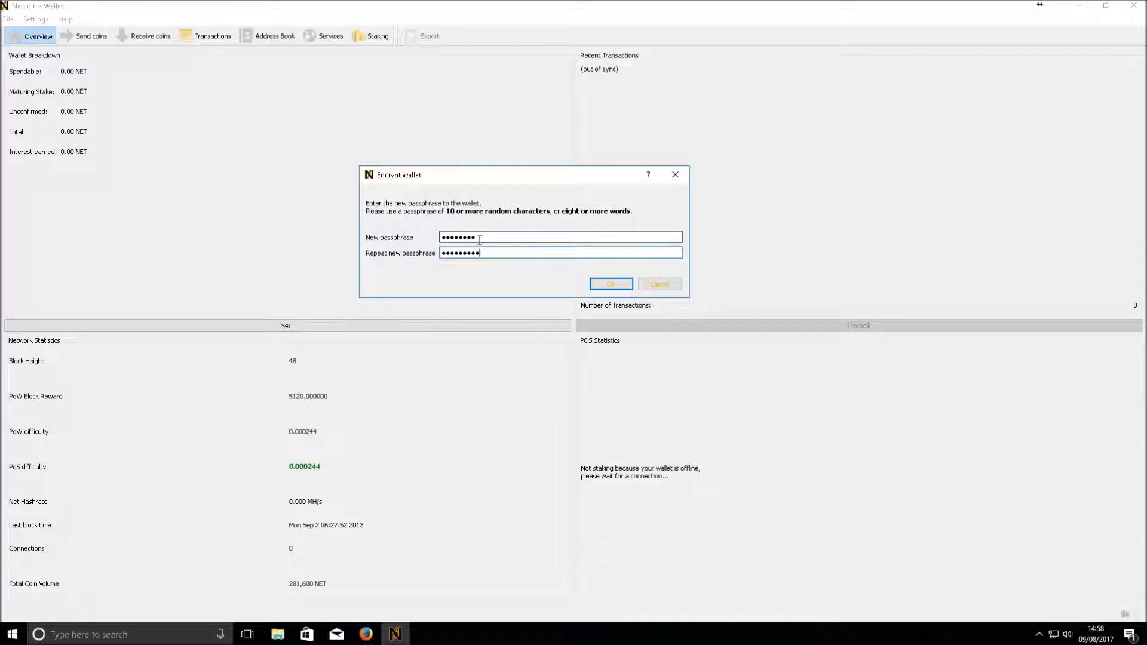
key("BackSpace")
key("BackSpace")
key("BackSpace")
key("BackSpace")
key("BackSpace")
key("BackSpace")
key("BackSpace")
key("BackSpace")
type("a")
left_click(608, 285)
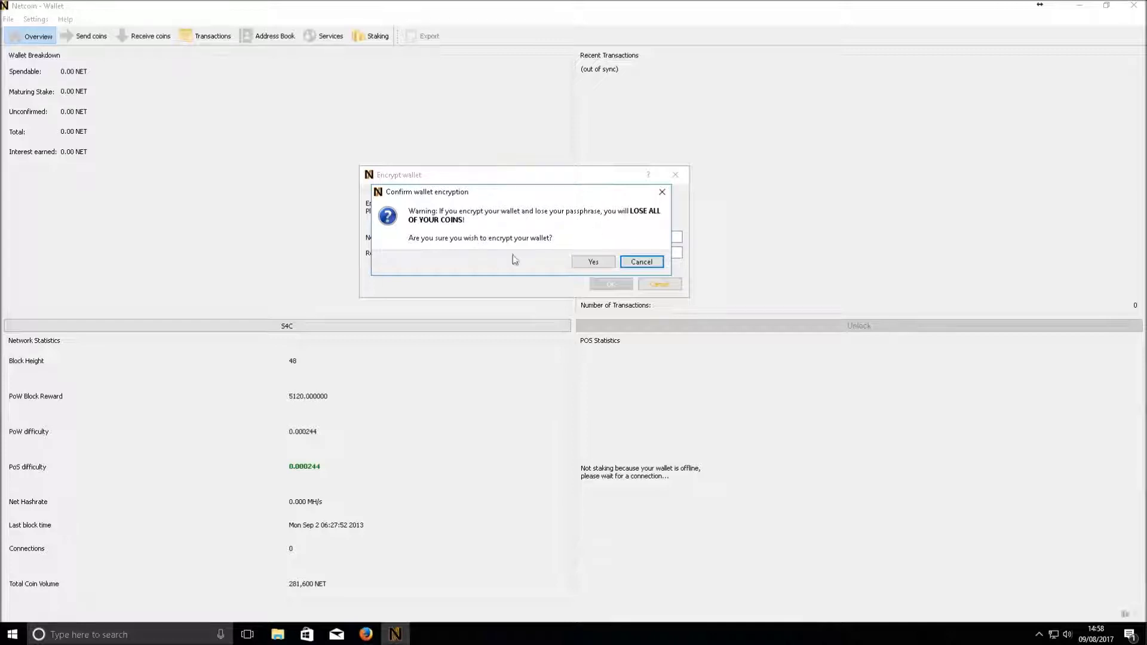
left_click(593, 261)
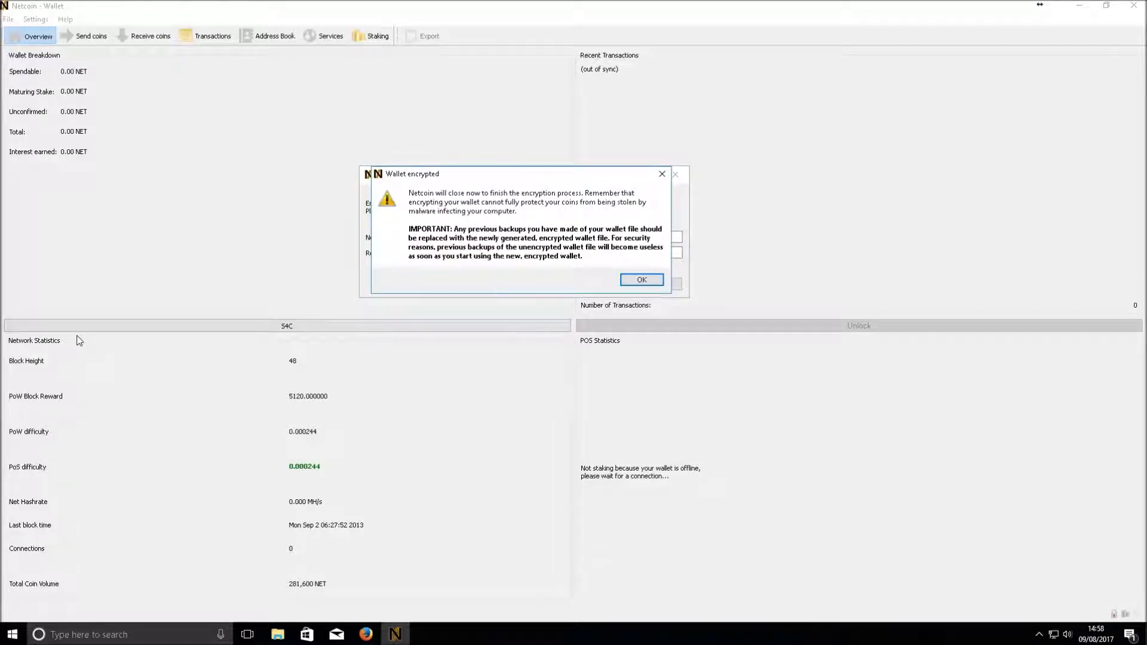
left_click(629, 282)
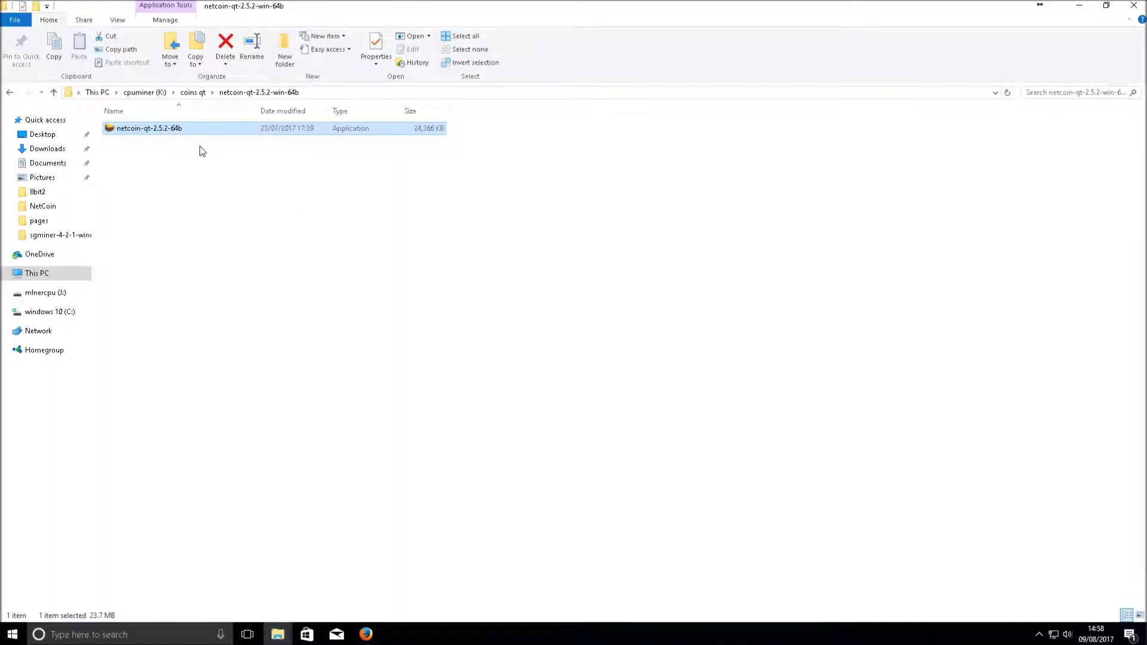
left_click(66, 633)
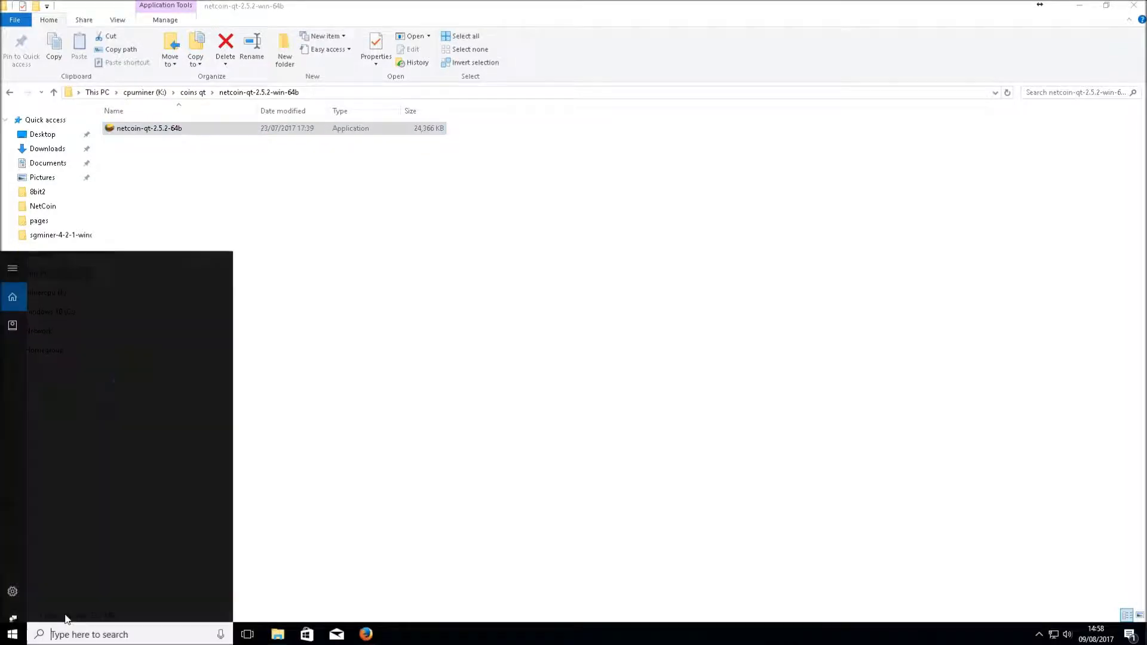
type("notepad")
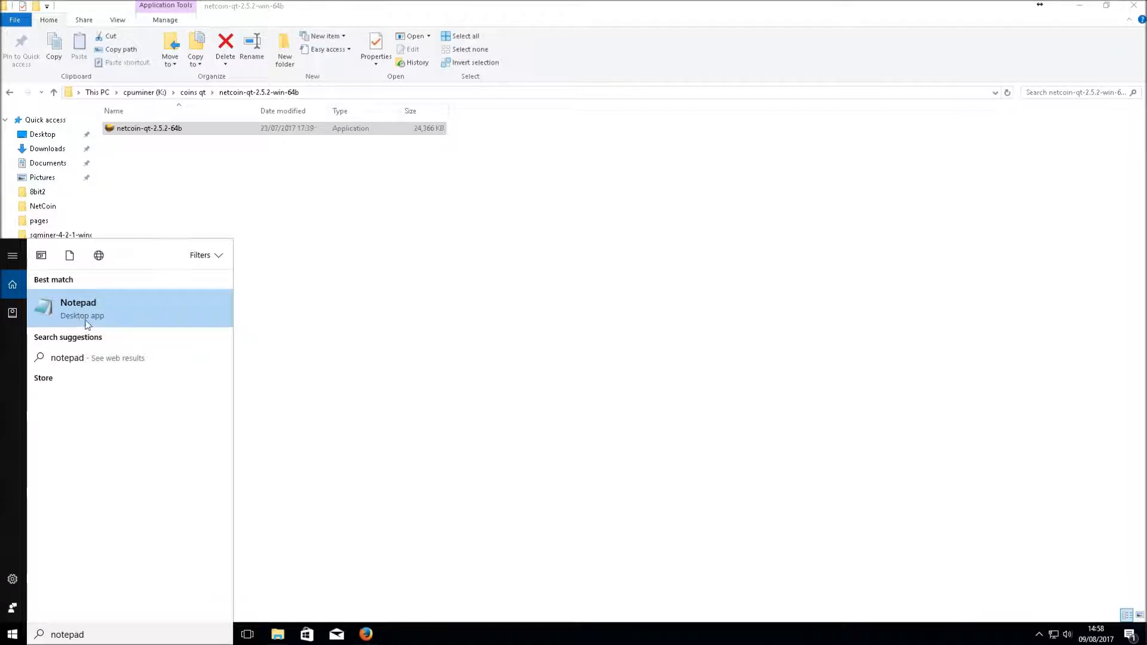
left_click(351, 384)
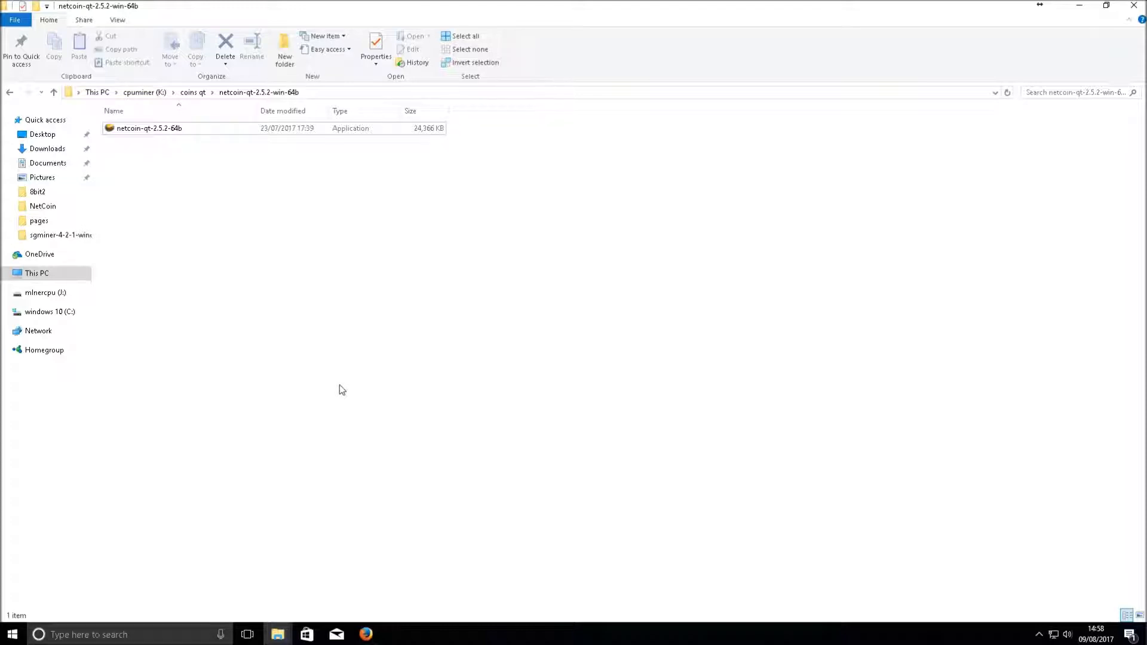
Relaunch netcoin-qt-2.5.2-64b, allow it through the firewall, and maximize the wallet window
double_click(146, 130)
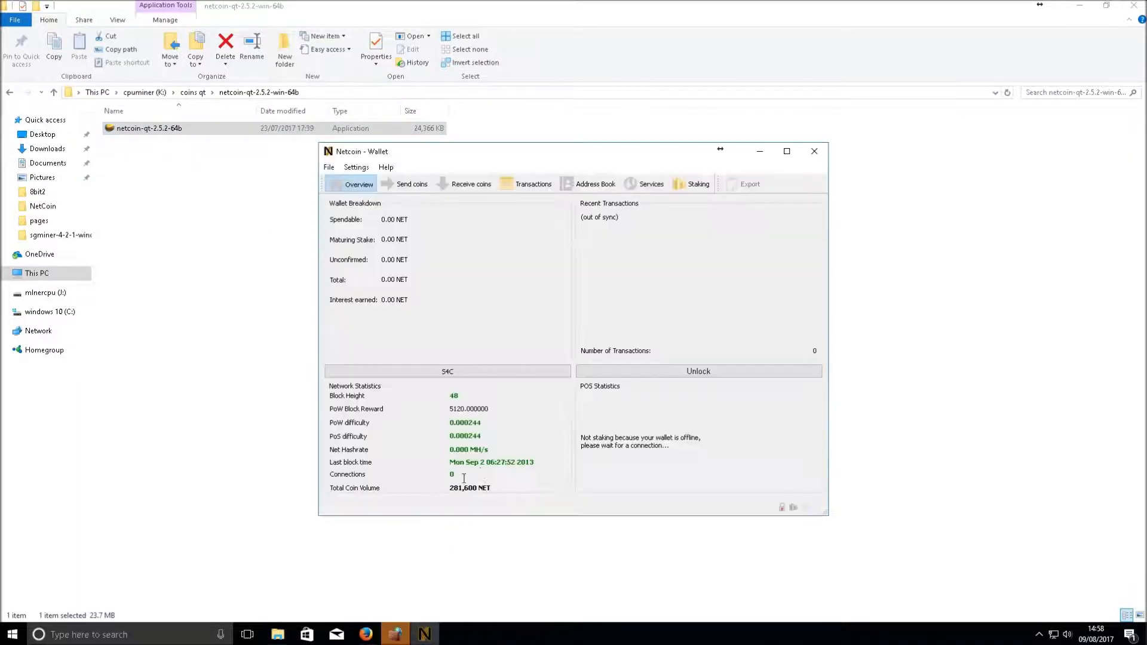
left_click(398, 635)
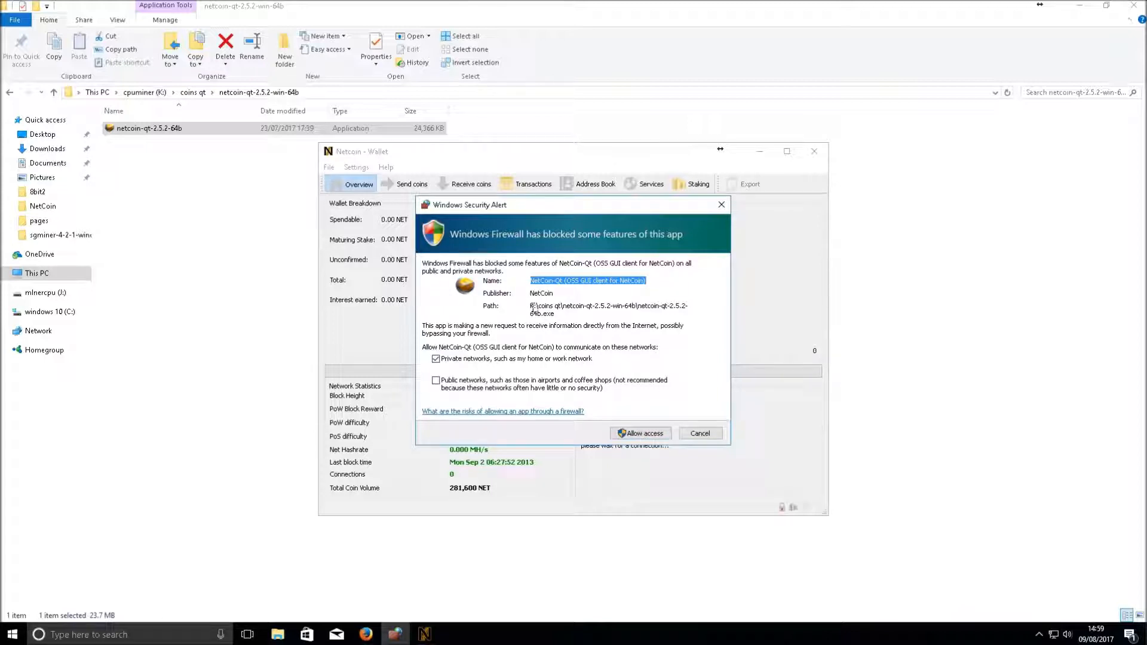
left_click(536, 309)
left_click(622, 435)
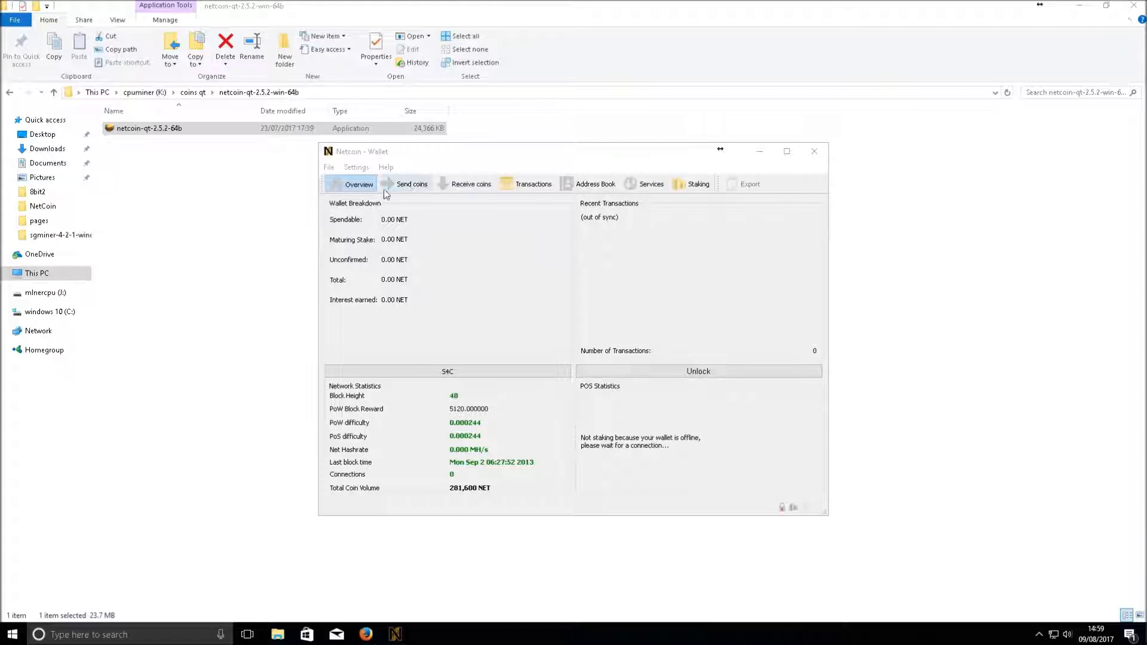
left_click(786, 152)
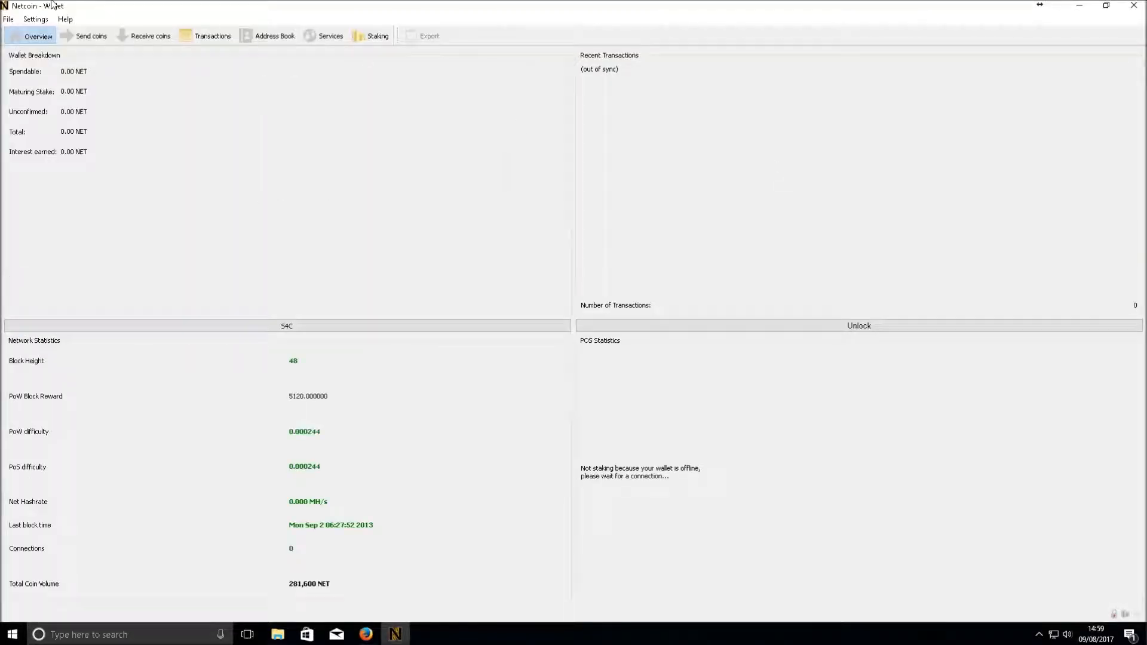
On the Receive coins page, sort the addresses by Address and copy the receiving address
left_click(35, 19)
mouse_move(65, 19)
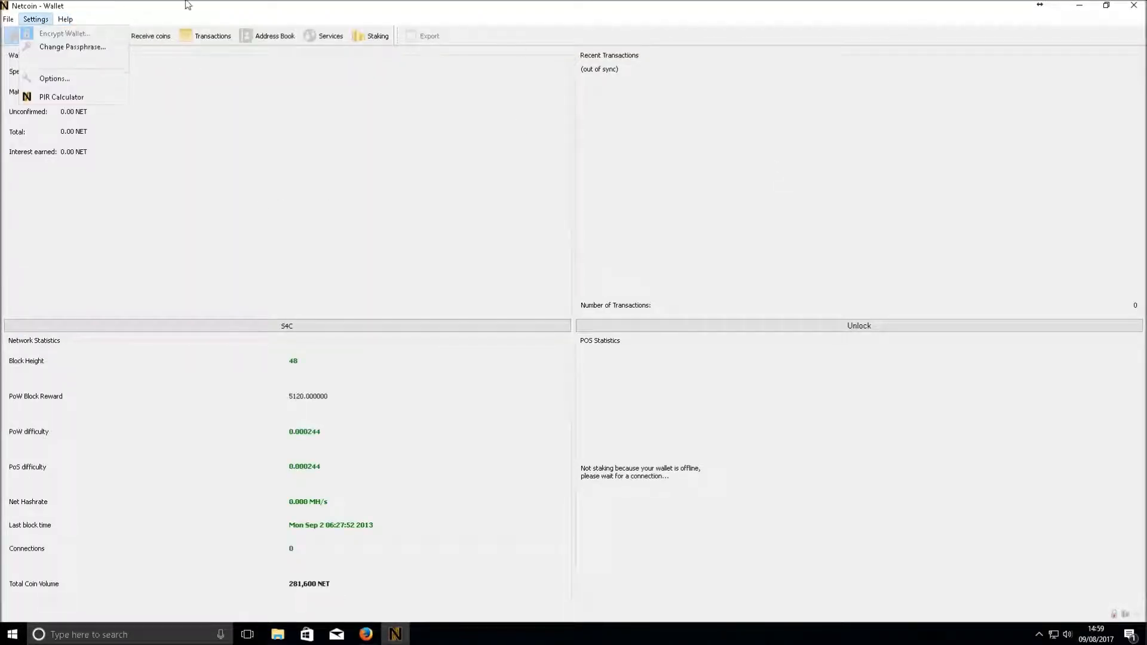
left_click(422, 172)
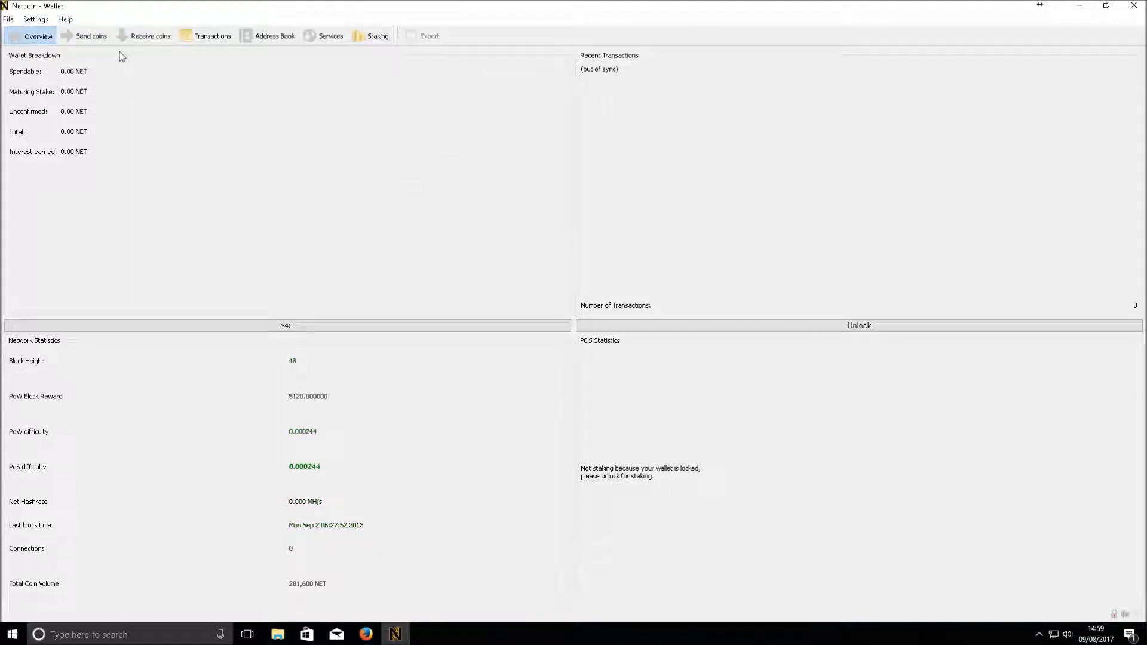
left_click(135, 37)
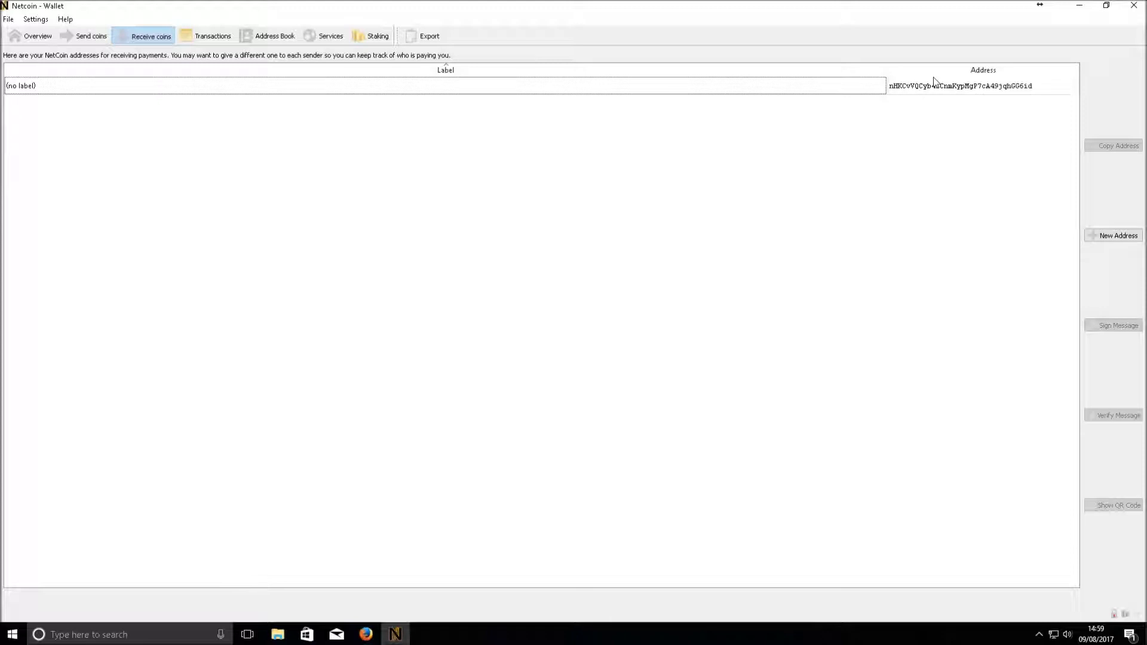
left_click(1027, 91)
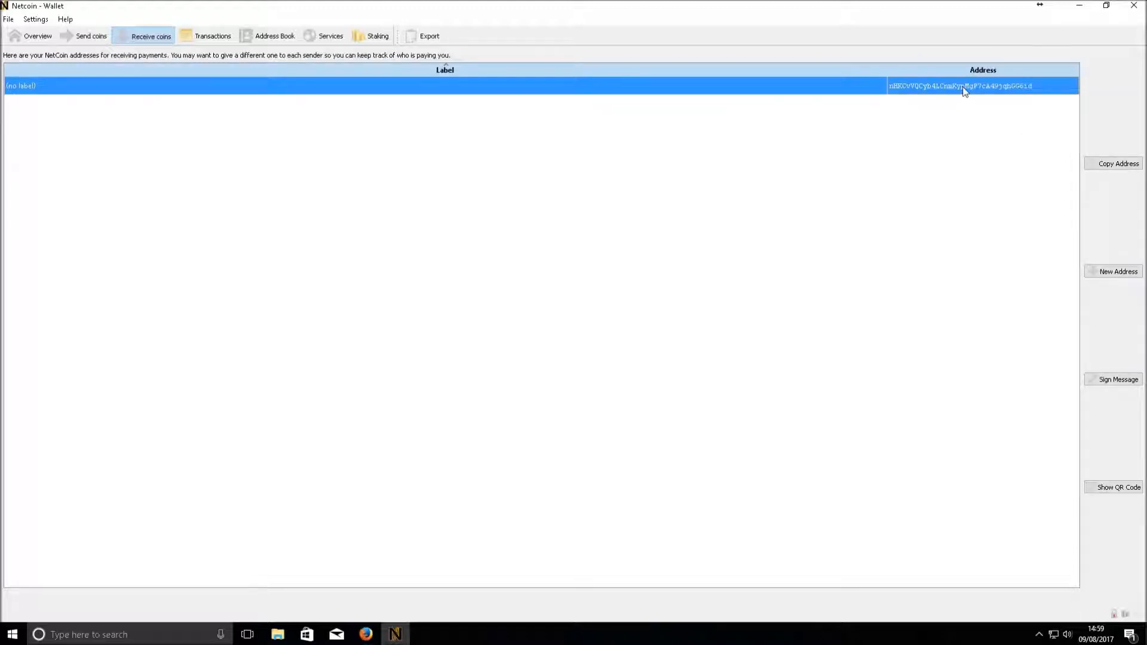
left_click(889, 70)
right_click(944, 92)
left_click(969, 94)
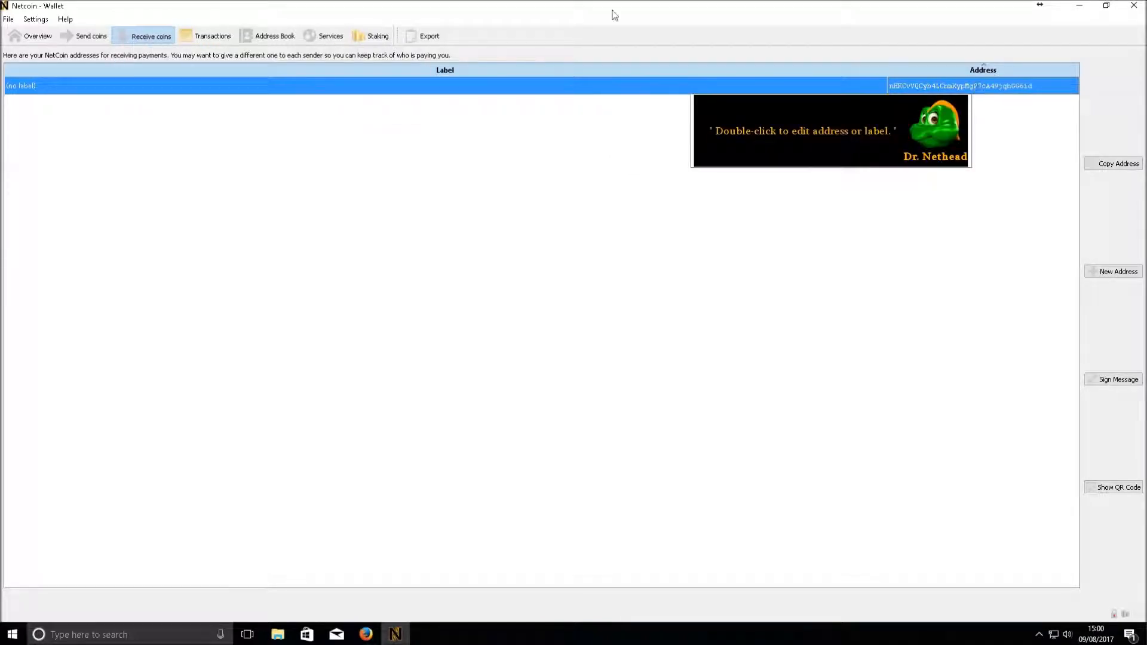
Start a new receiving address, cancel it, and reselect the unlabelled address row
left_click(1126, 273)
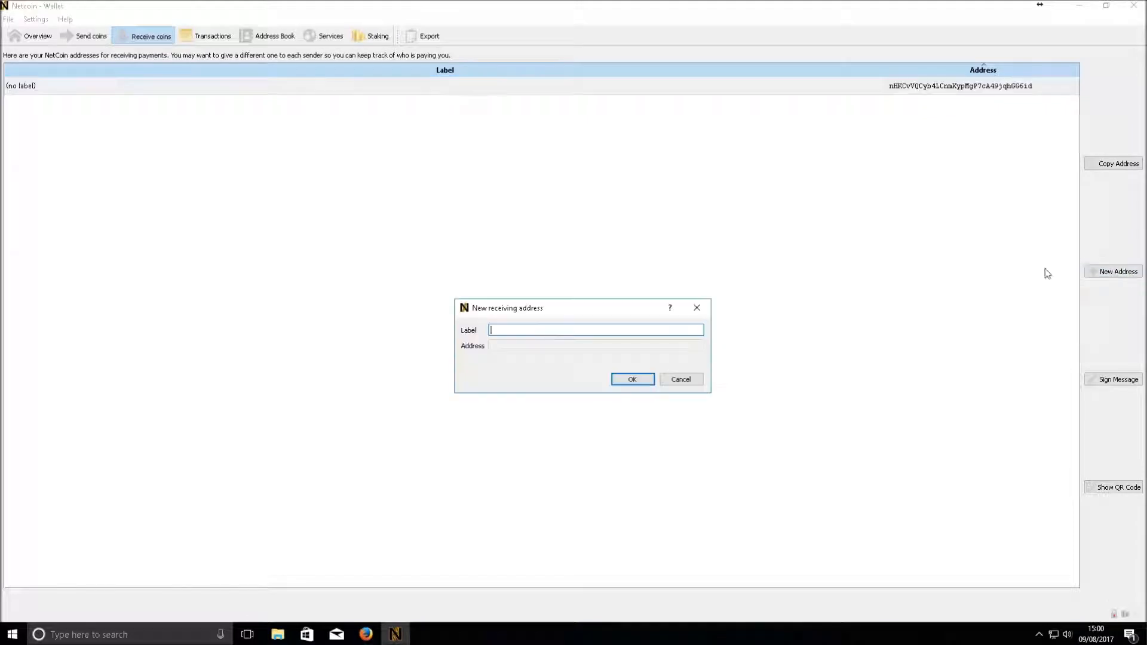
left_click(697, 308)
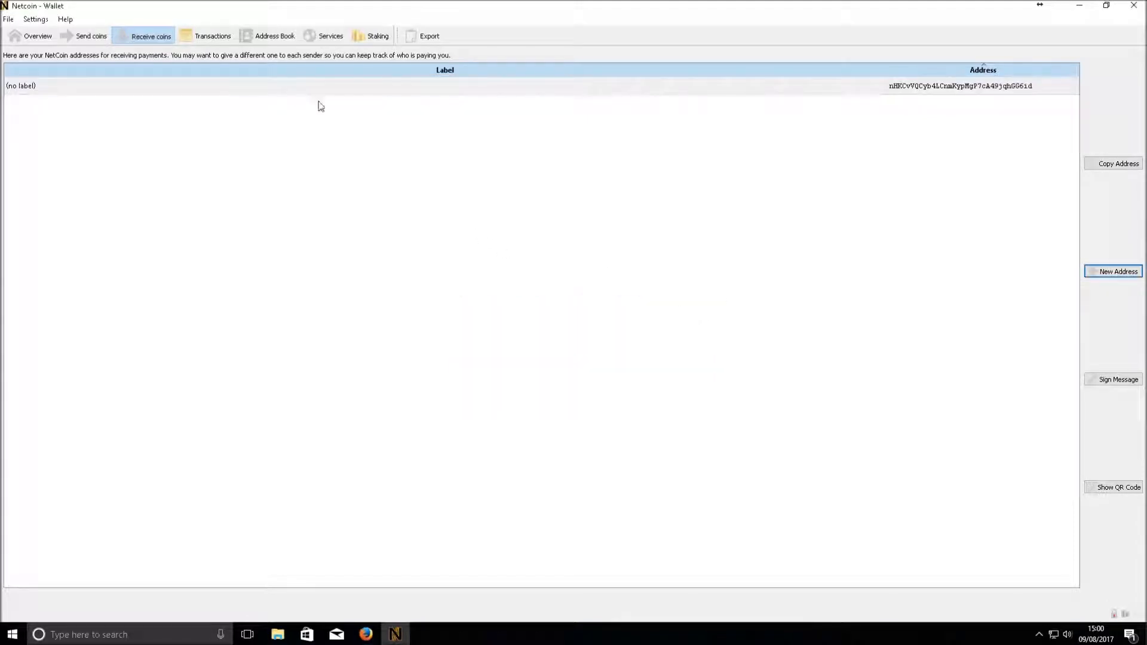
left_click(103, 87)
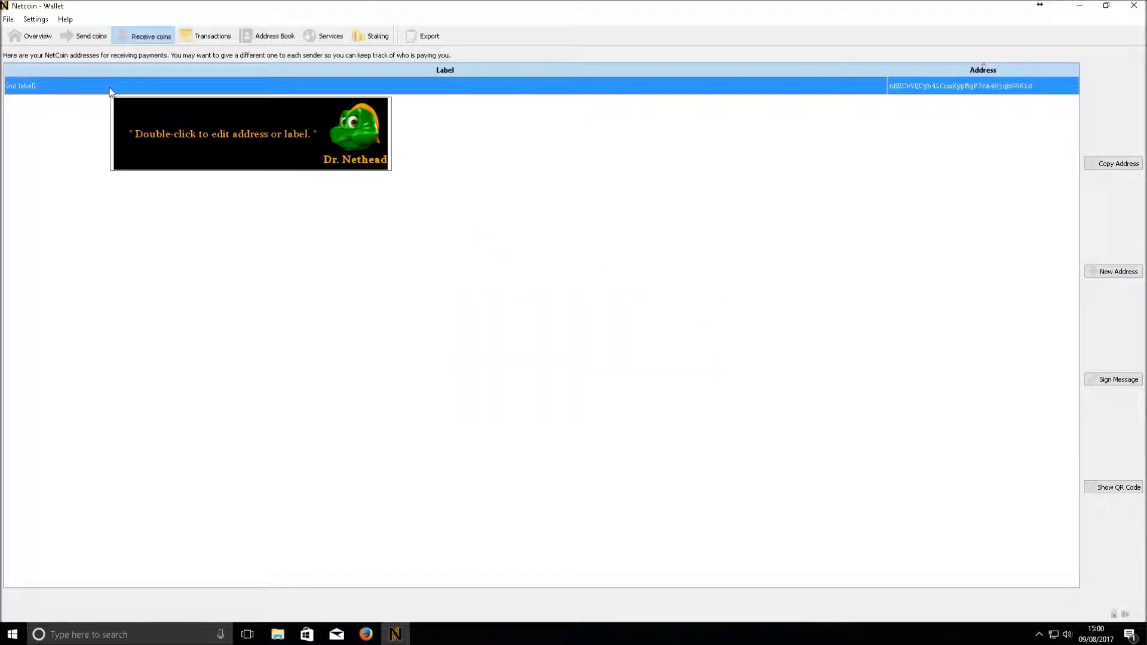
Return to the Overview, check the 0 connections value, and open the Settings menu
key("alt+1")
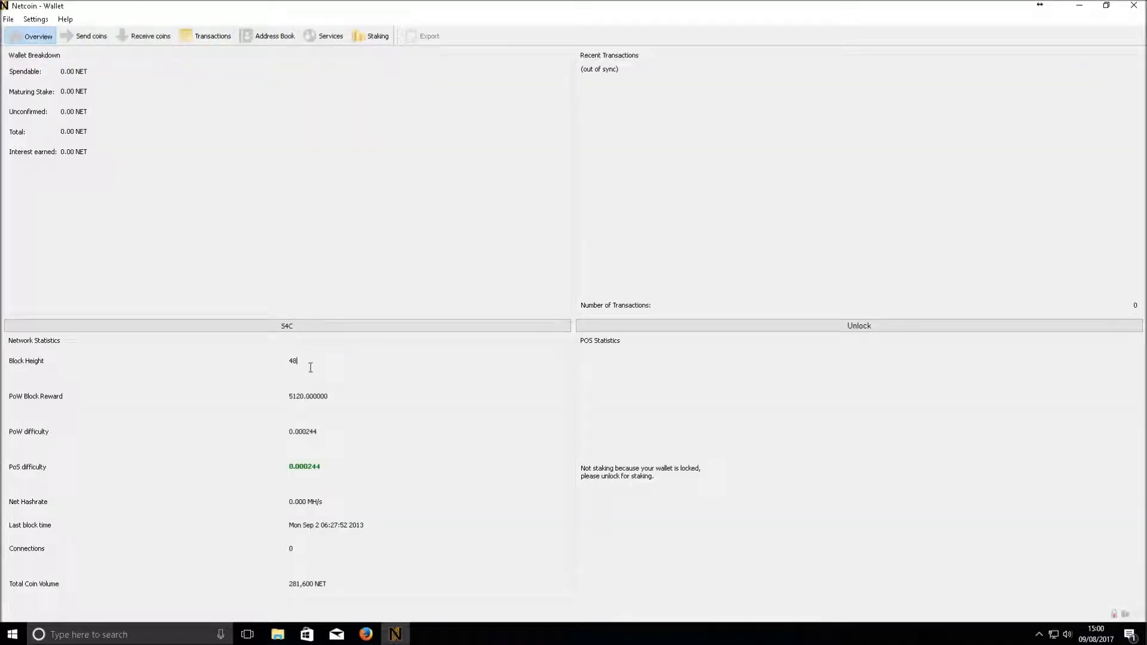
double_click(291, 547)
mouse_move(724, 449)
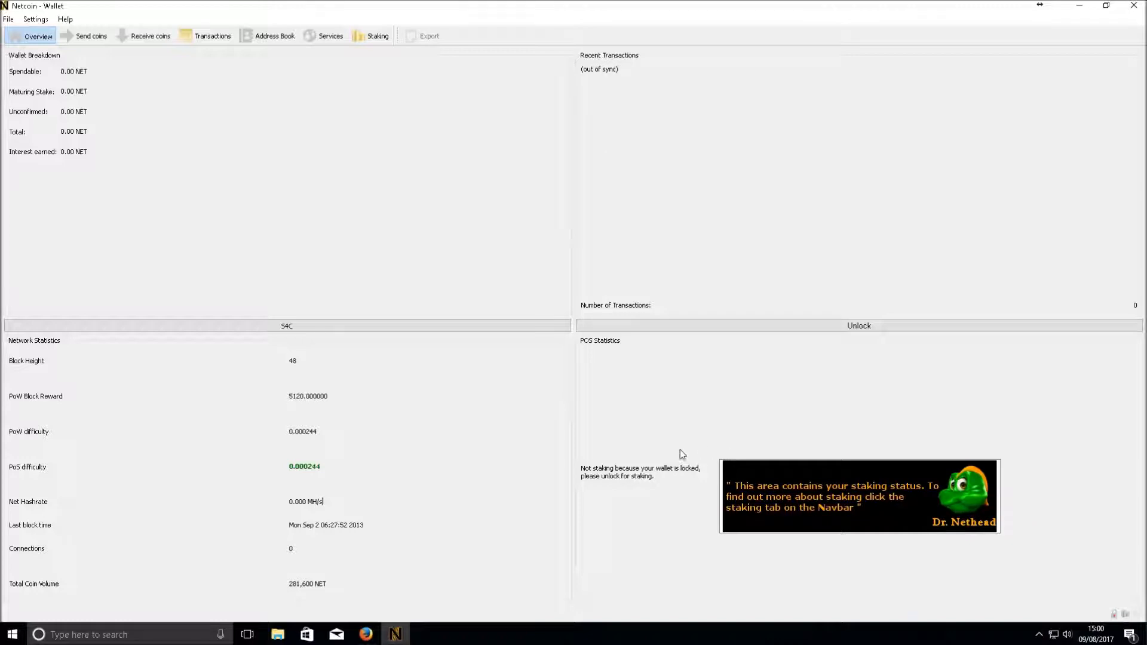
mouse_move(74, 91)
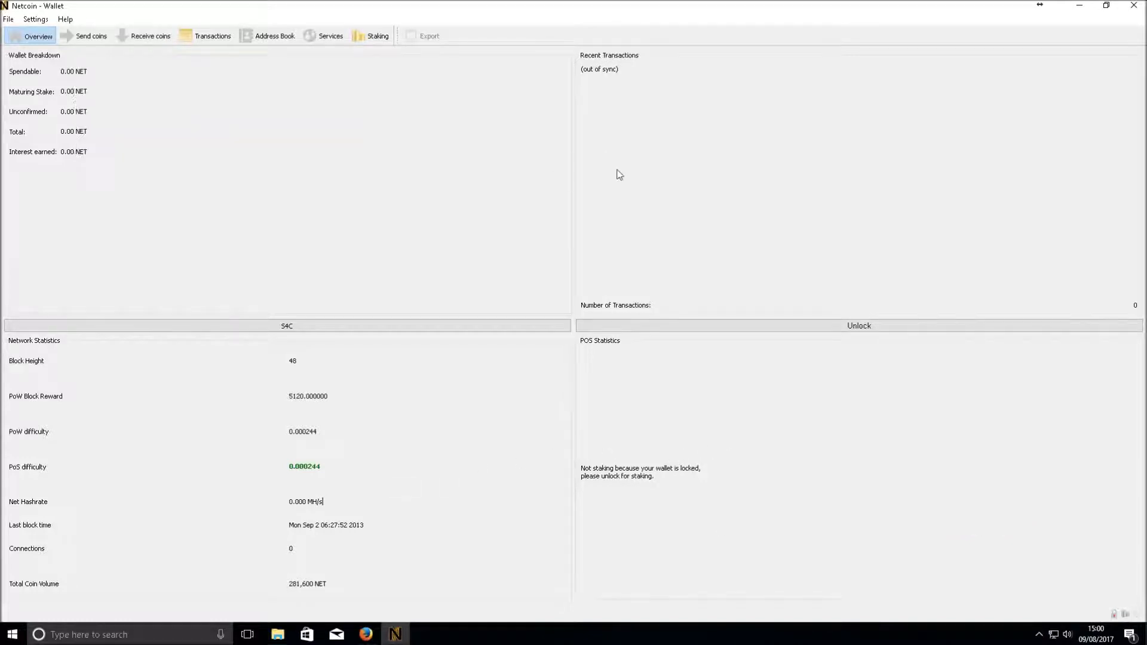
left_click(46, 21)
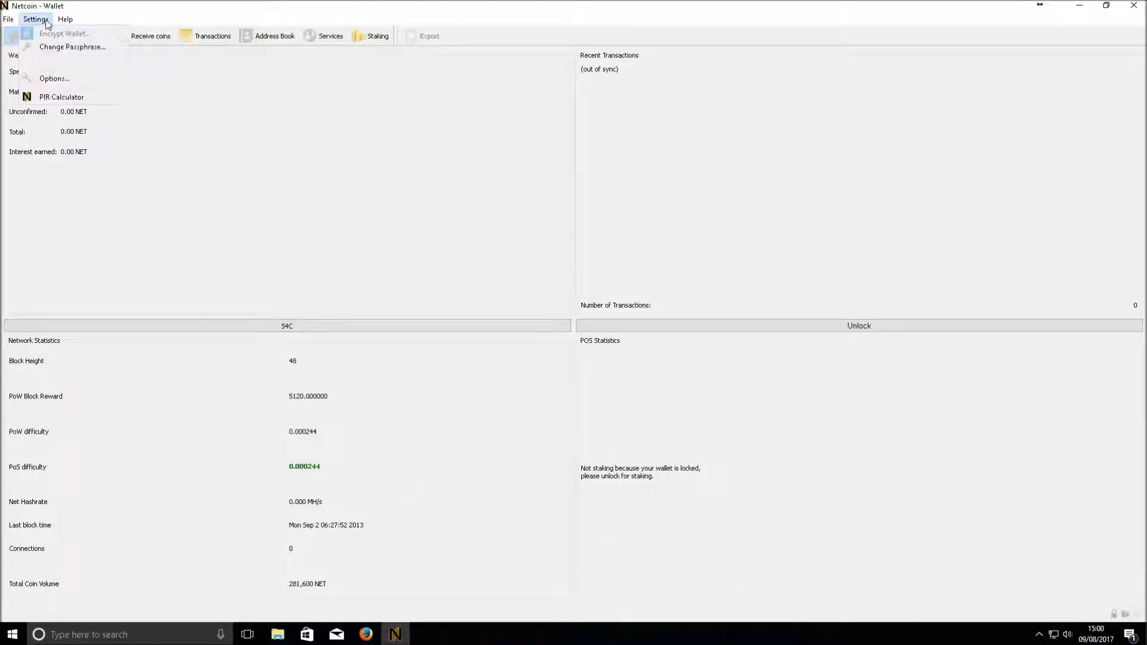
Leave 'Display coin control features' checked in the Display options, save, and go to Send coins
left_click(83, 80)
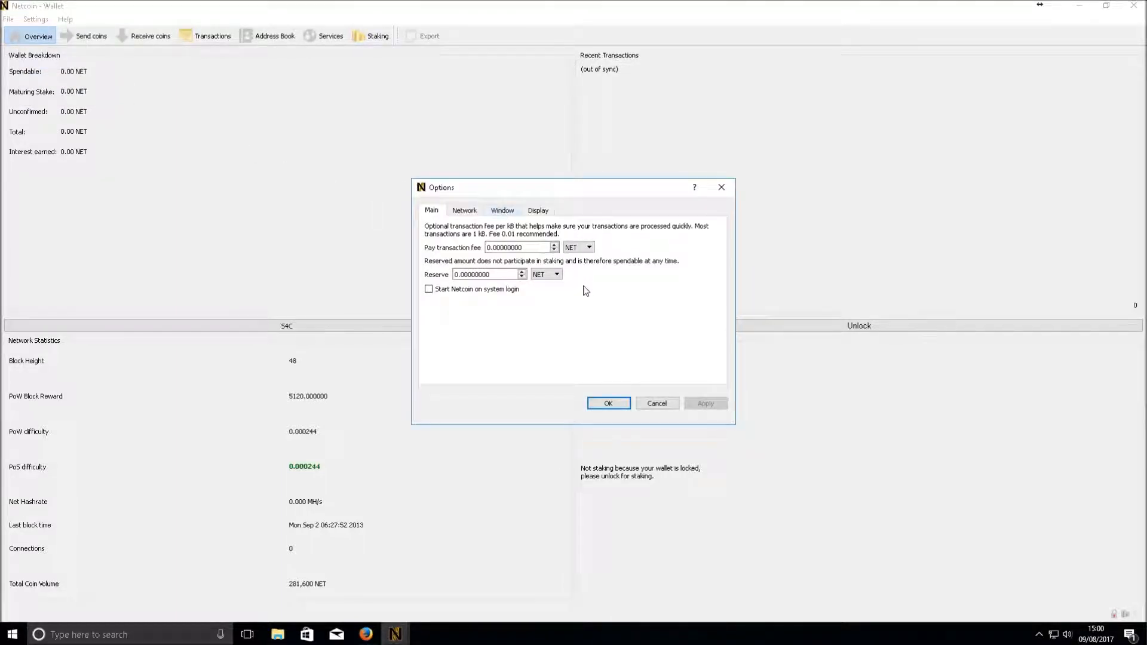
left_click(538, 211)
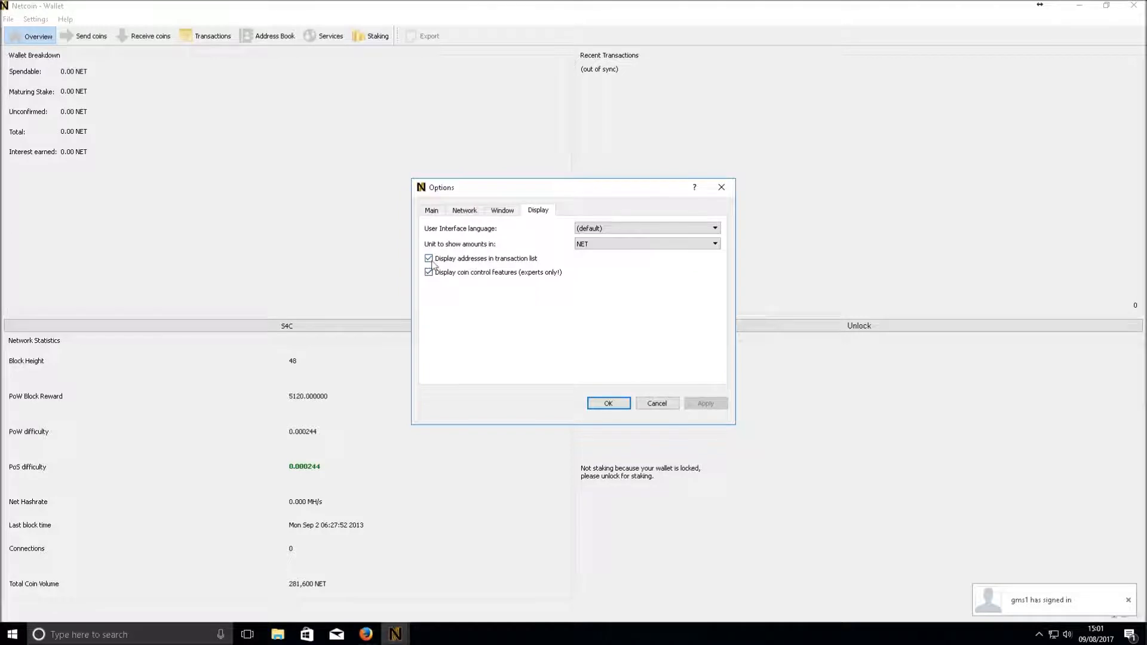
left_click(429, 273)
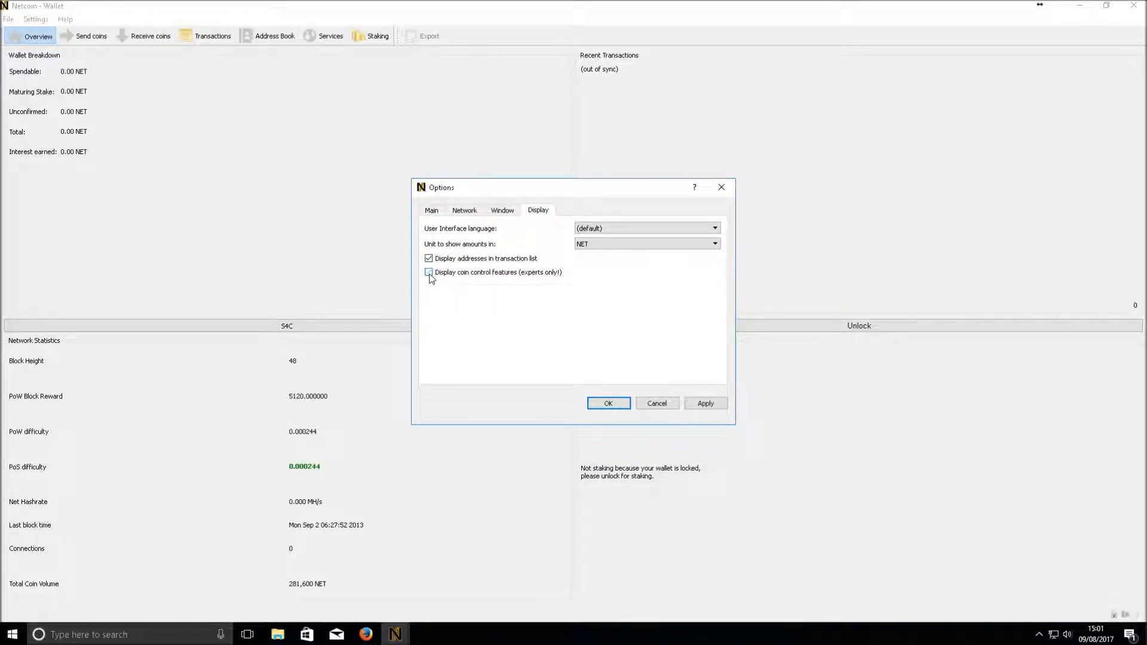
left_click(523, 275)
left_click(529, 275)
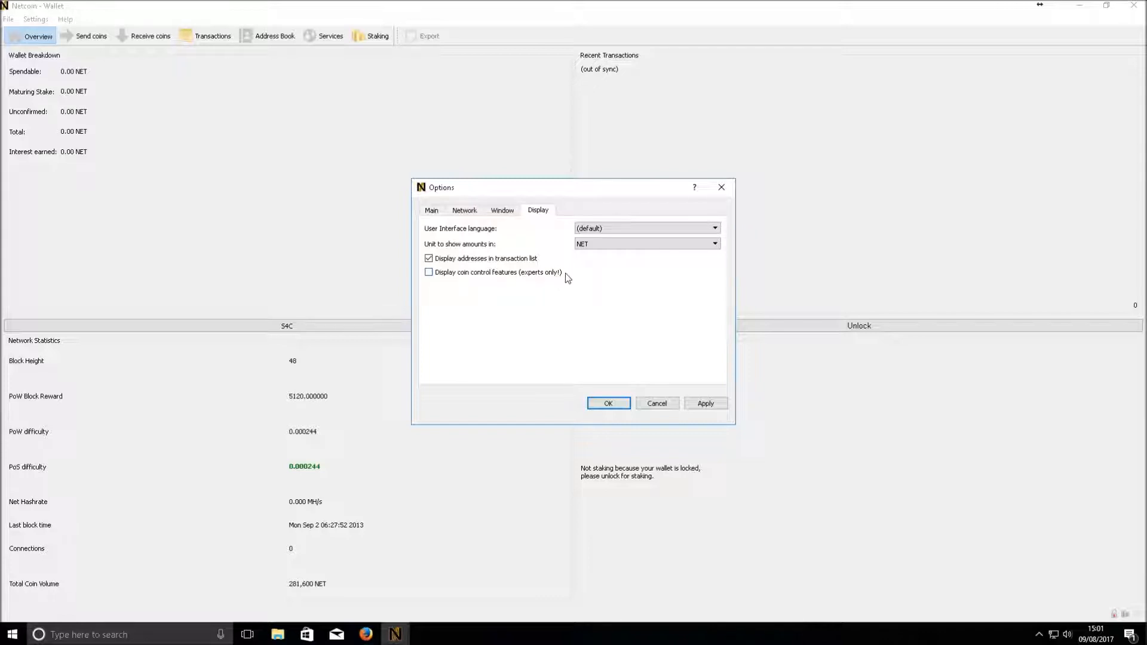
left_click(504, 276)
left_click(608, 404)
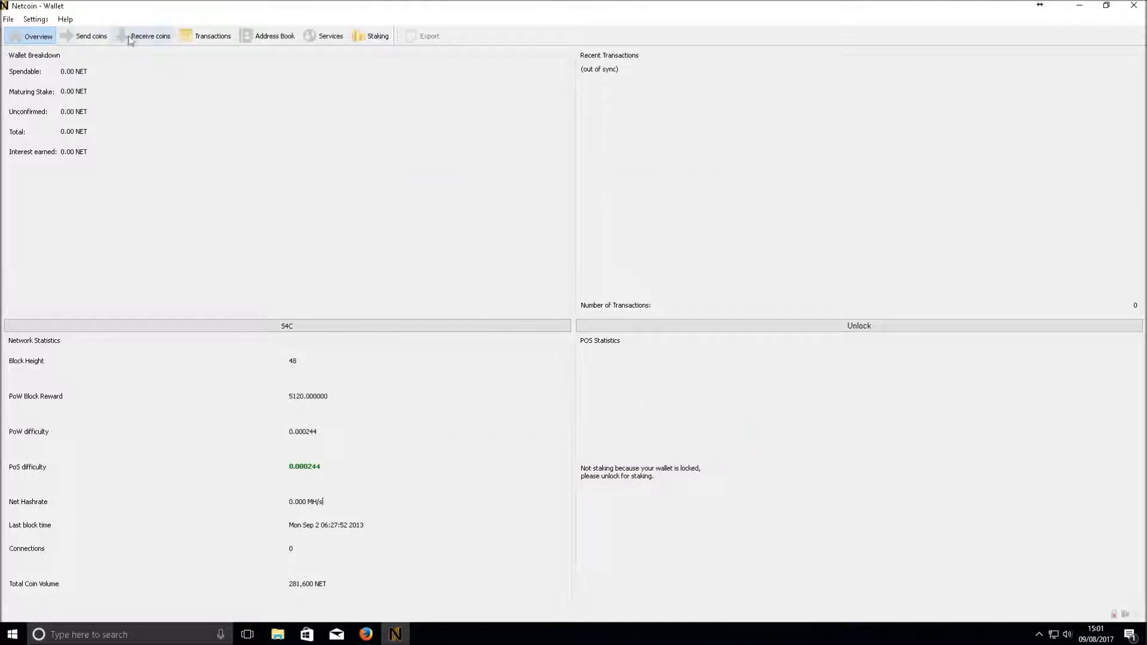
left_click(90, 37)
left_click(31, 76)
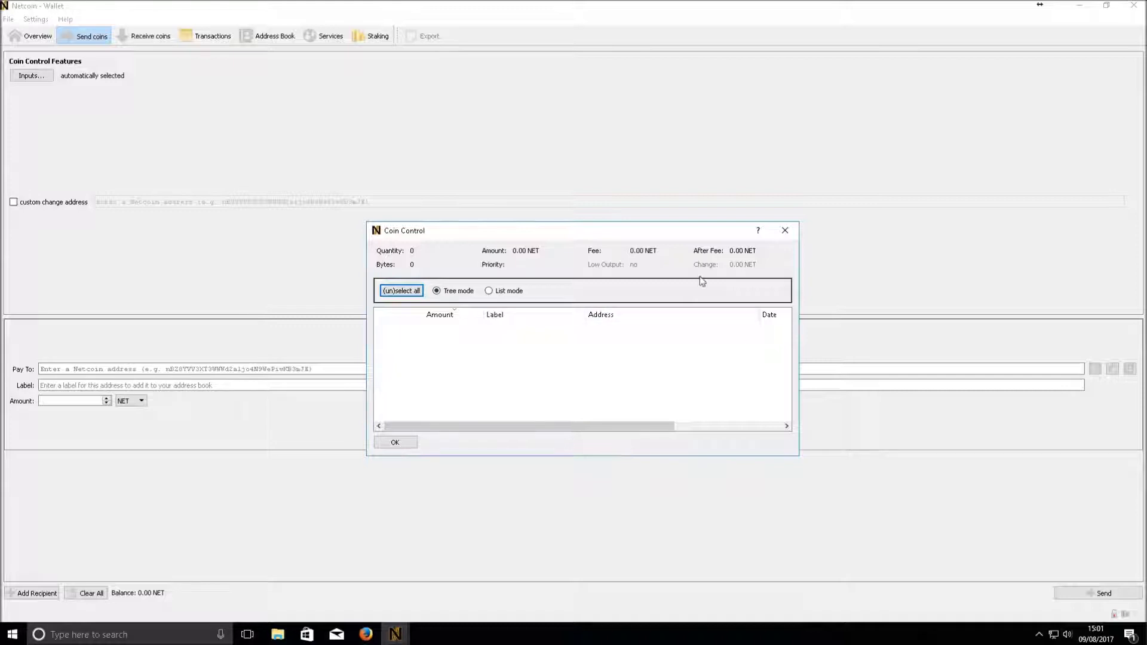
left_click(785, 230)
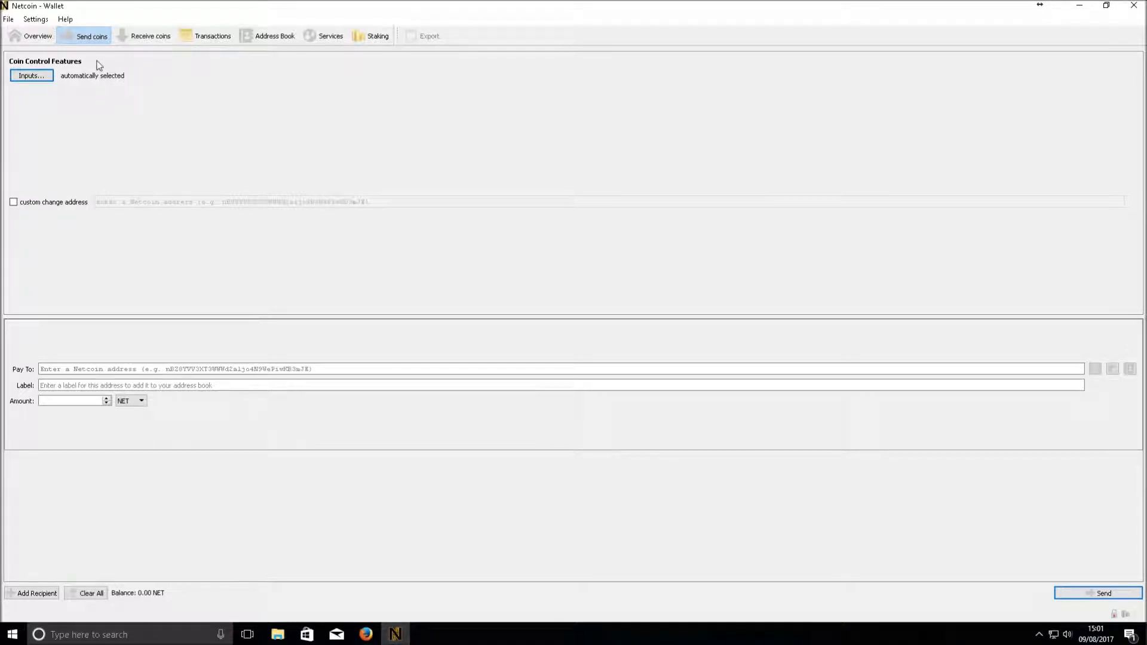
Open the Debug window on its Console tab
left_click(65, 19)
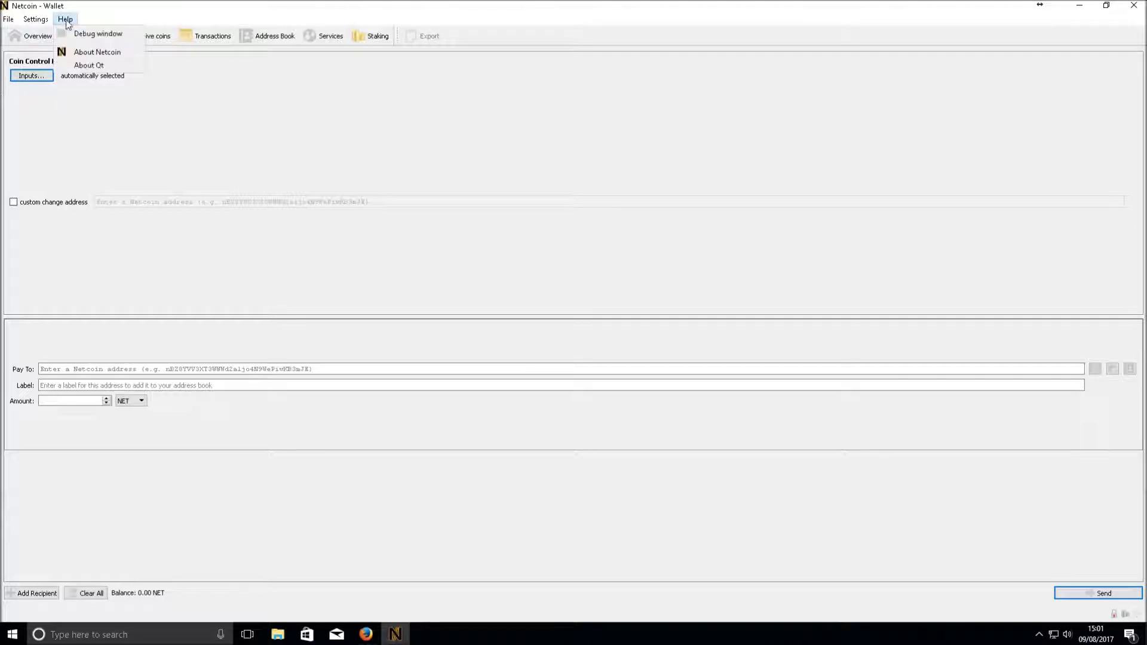
left_click(98, 34)
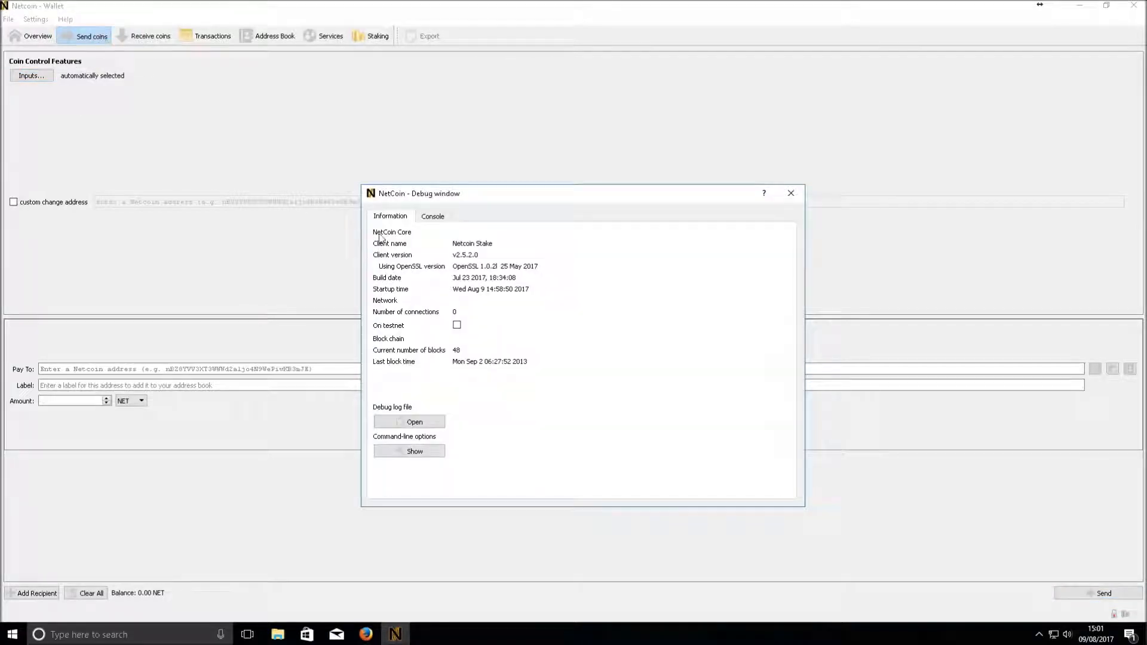
left_click(428, 216)
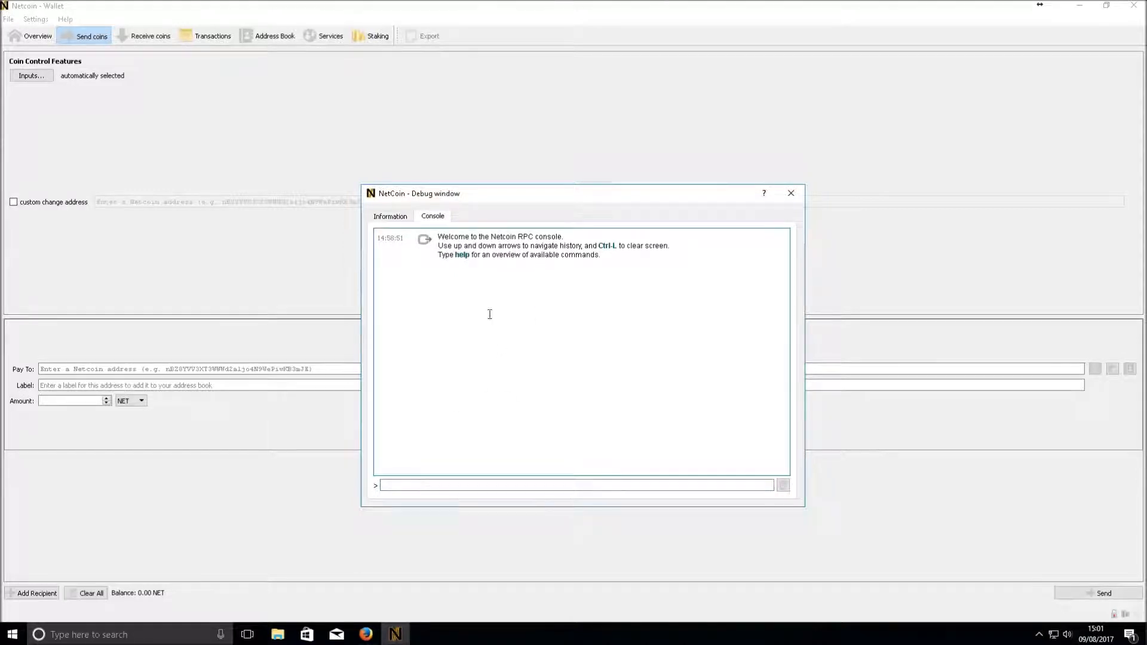
Run help in the console and scroll through the list of RPC commands
left_click(419, 486)
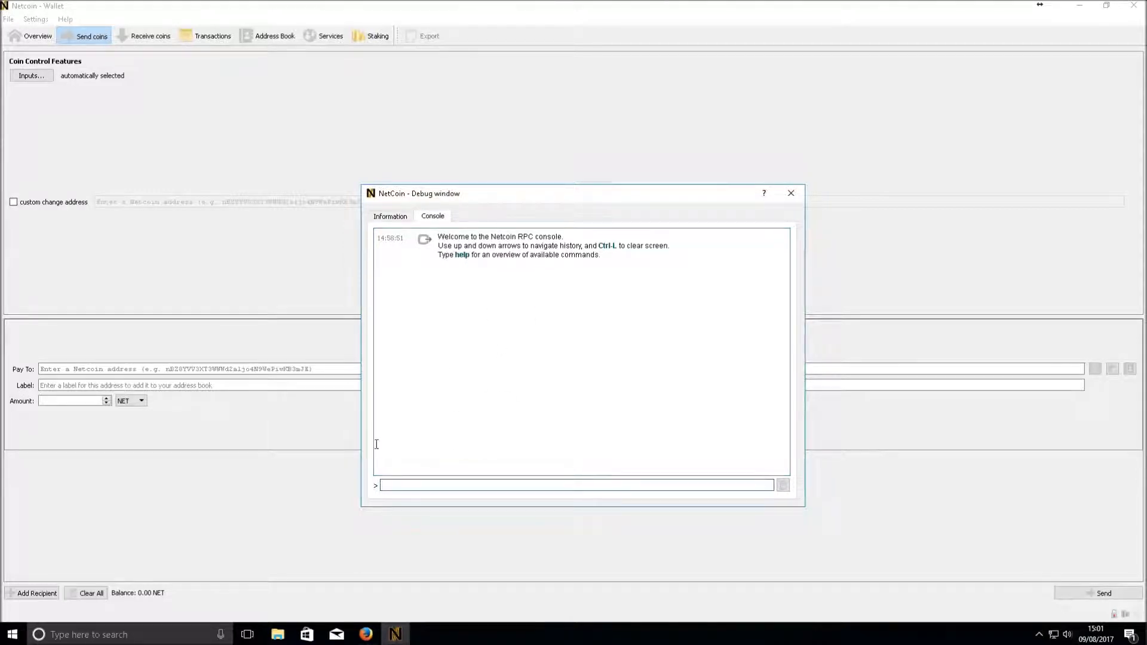
type("help")
key("Return")
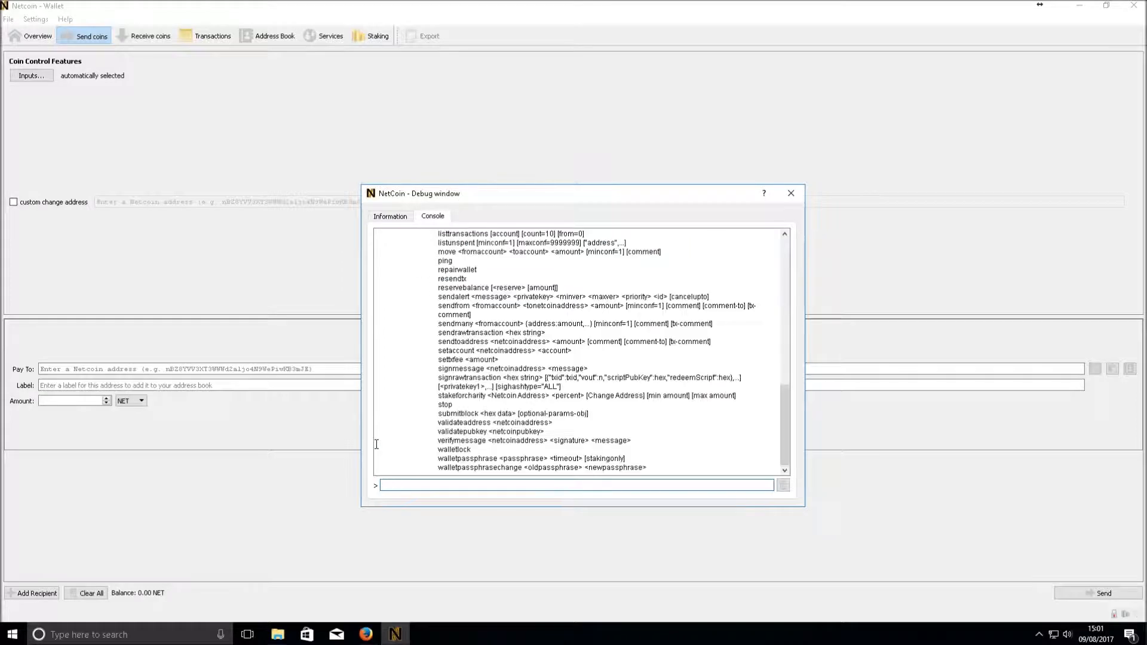
scroll(411, 316, "up", 18)
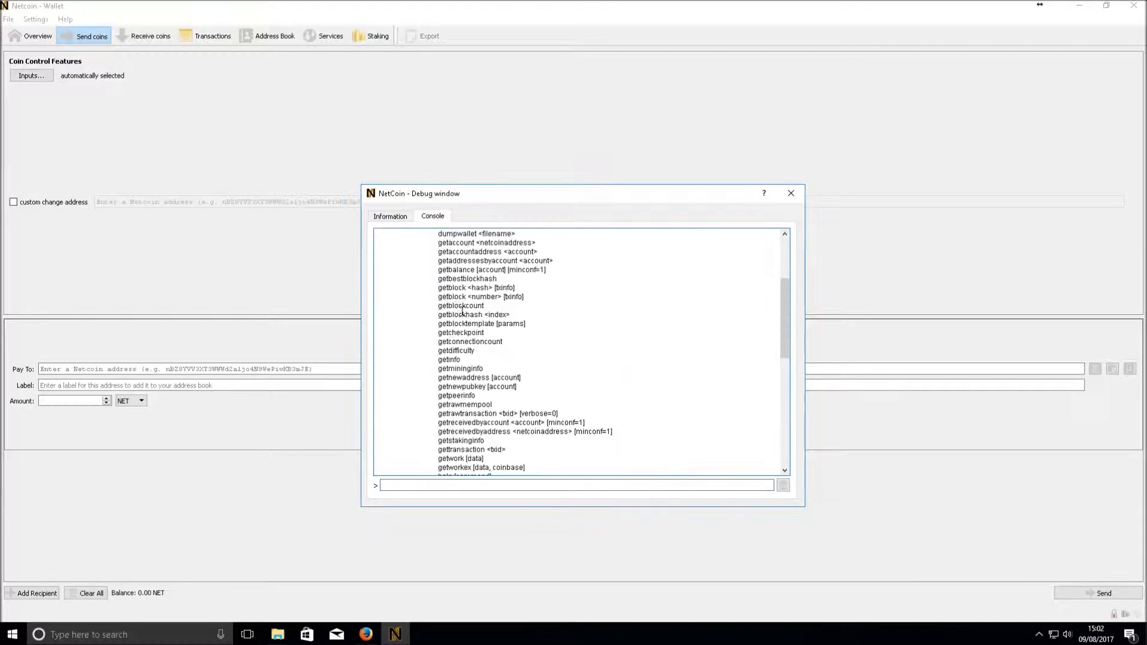
scroll(462, 311, "down", 16)
scroll(462, 311, "down", 2)
scroll(472, 341, "up", 18)
scroll(482, 368, "down", 1)
scroll(483, 369, "down", 15)
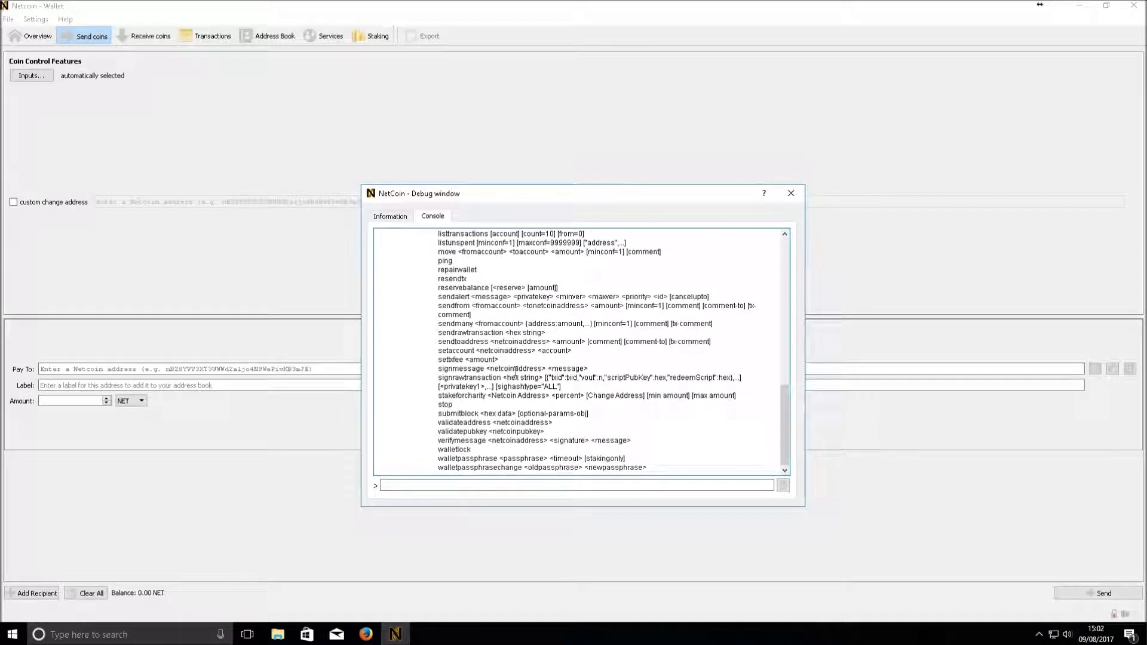
scroll(531, 356, "up", 9)
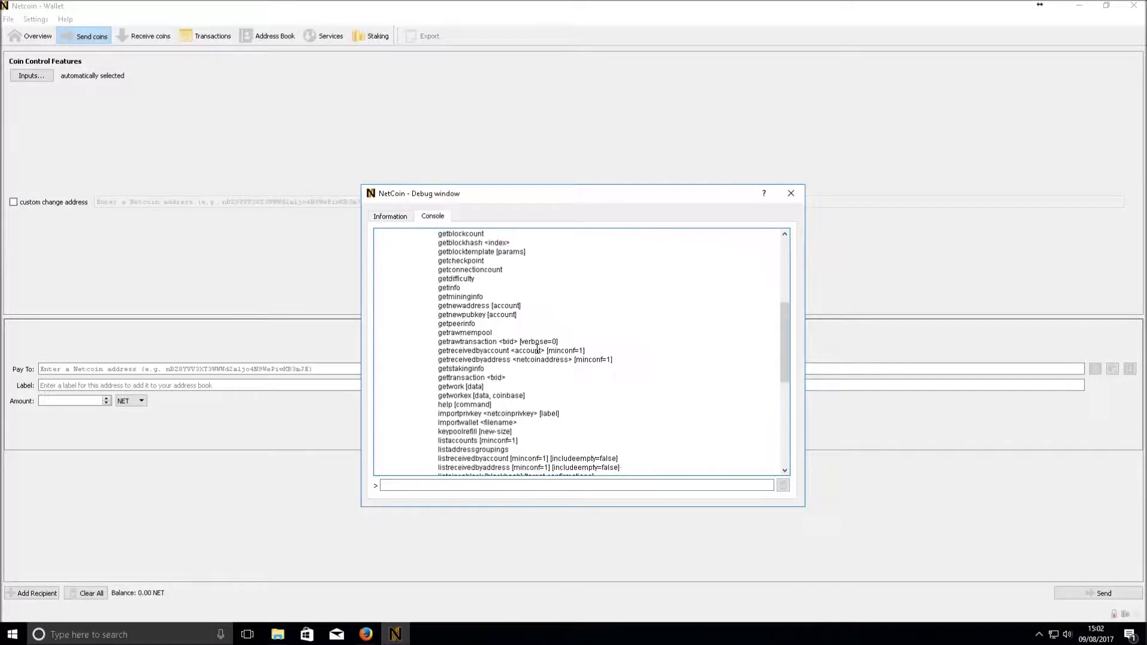
scroll(536, 350, "up", 7)
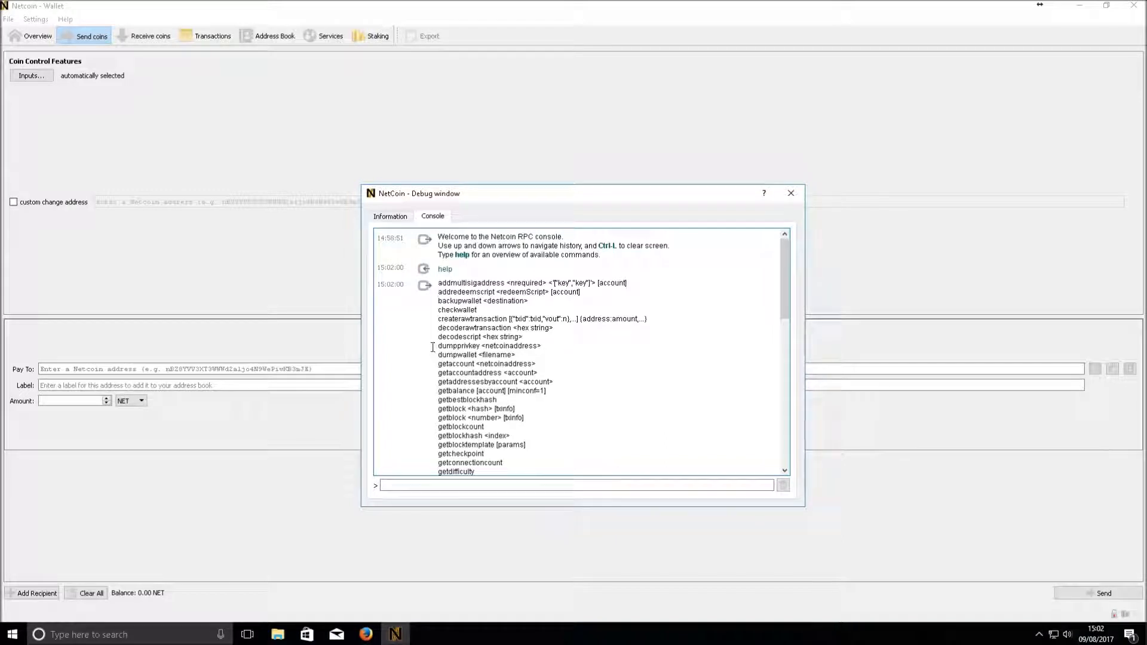
Type dumpprivkey in the console and copy the receiving address from Receive coins
mouse_move(433, 347)
left_mouse_down()
mouse_move(490, 350)
mouse_move(440, 347)
left_mouse_up()
left_click(496, 351)
left_click(420, 484)
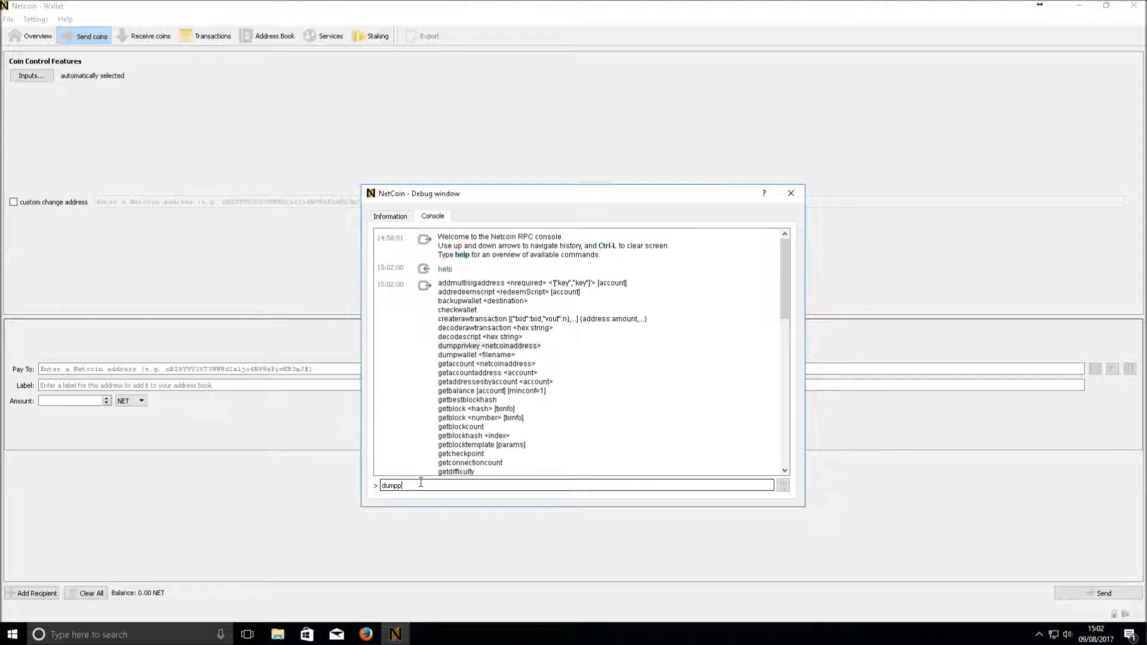
type("dumpprivkey")
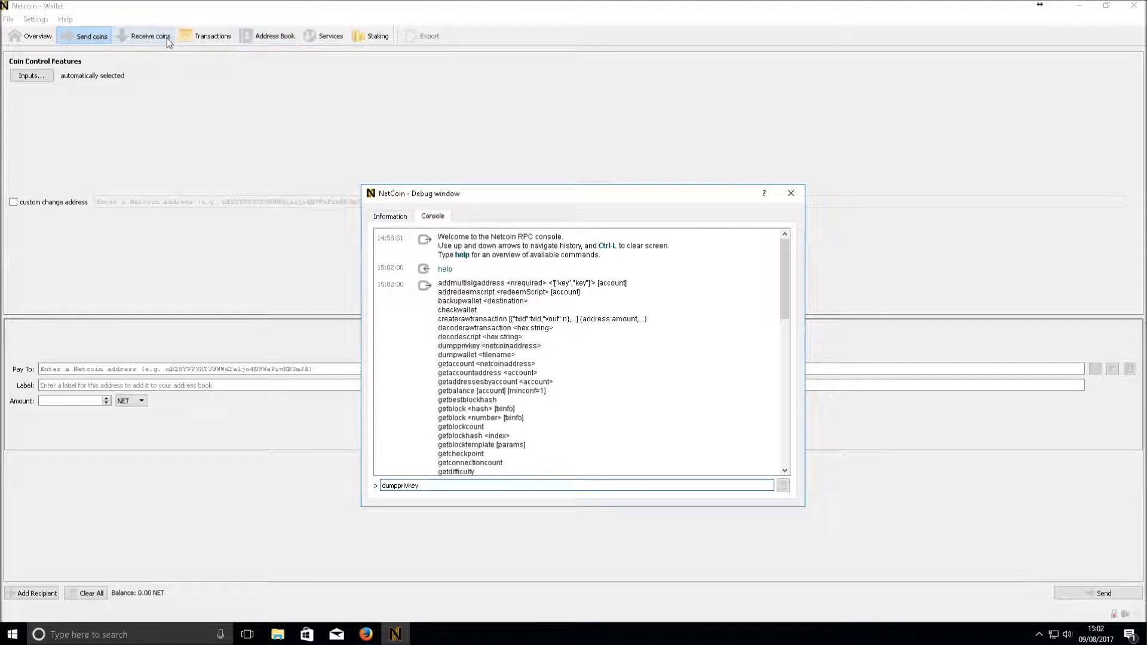
left_click(149, 36)
right_click(909, 84)
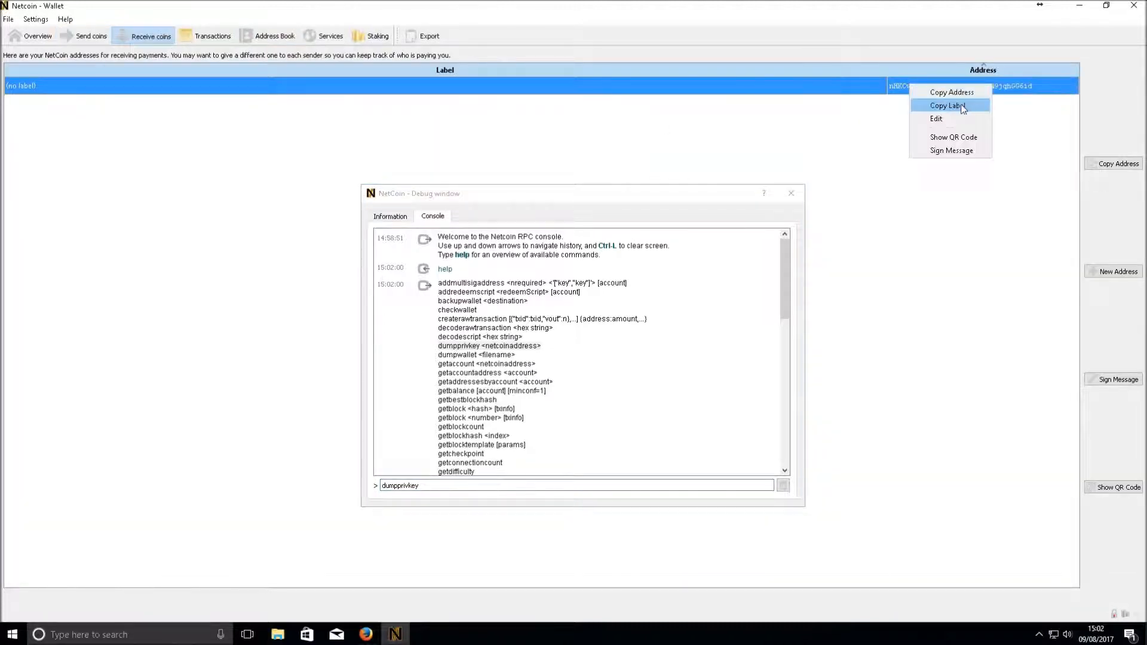
left_click(950, 93)
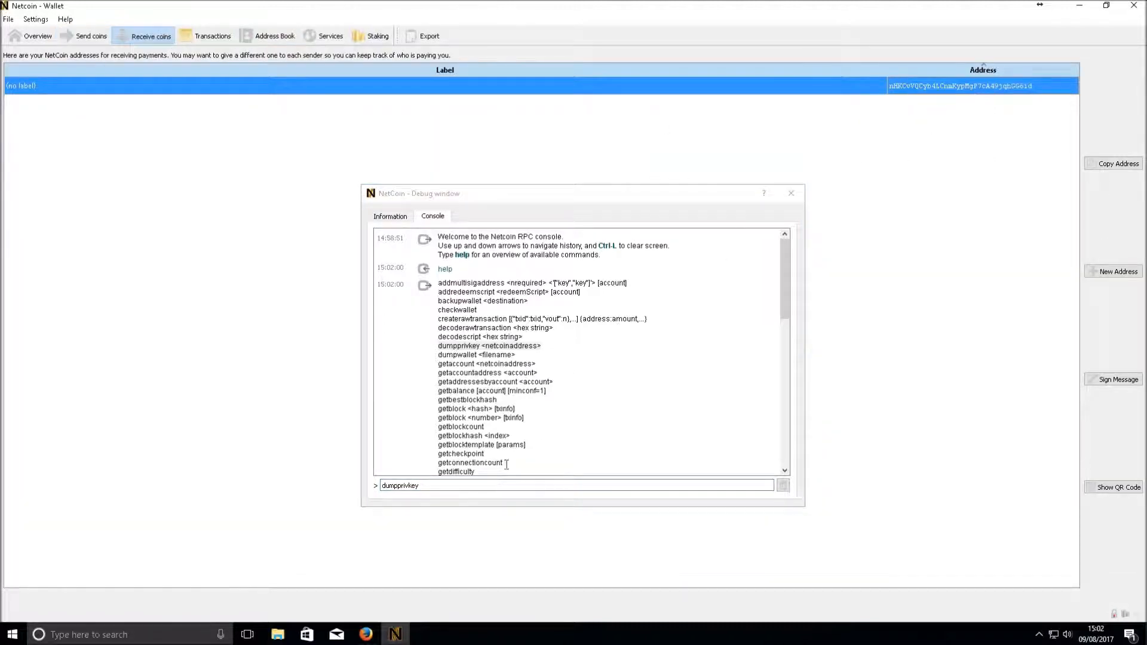
Paste the address after dumpprivkey, run it, and review the walletpassphrase-required error (-13)
left_click(495, 485)
right_click(494, 485)
left_click(535, 551)
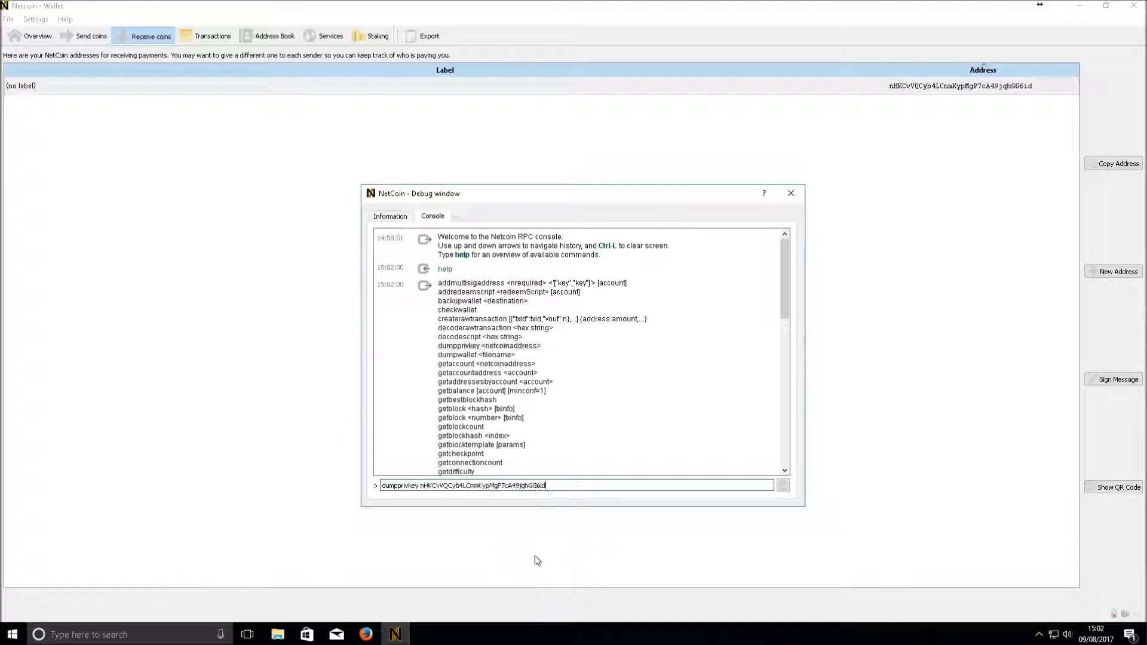
key("Return")
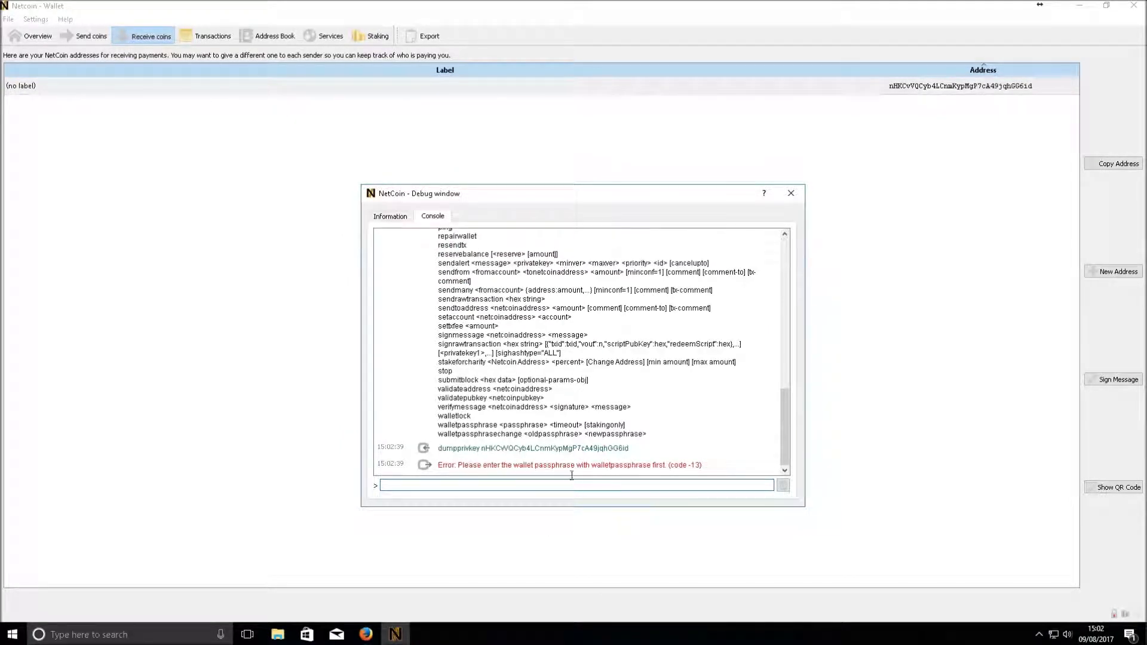
left_click(553, 485)
scroll(540, 387, "up", 10)
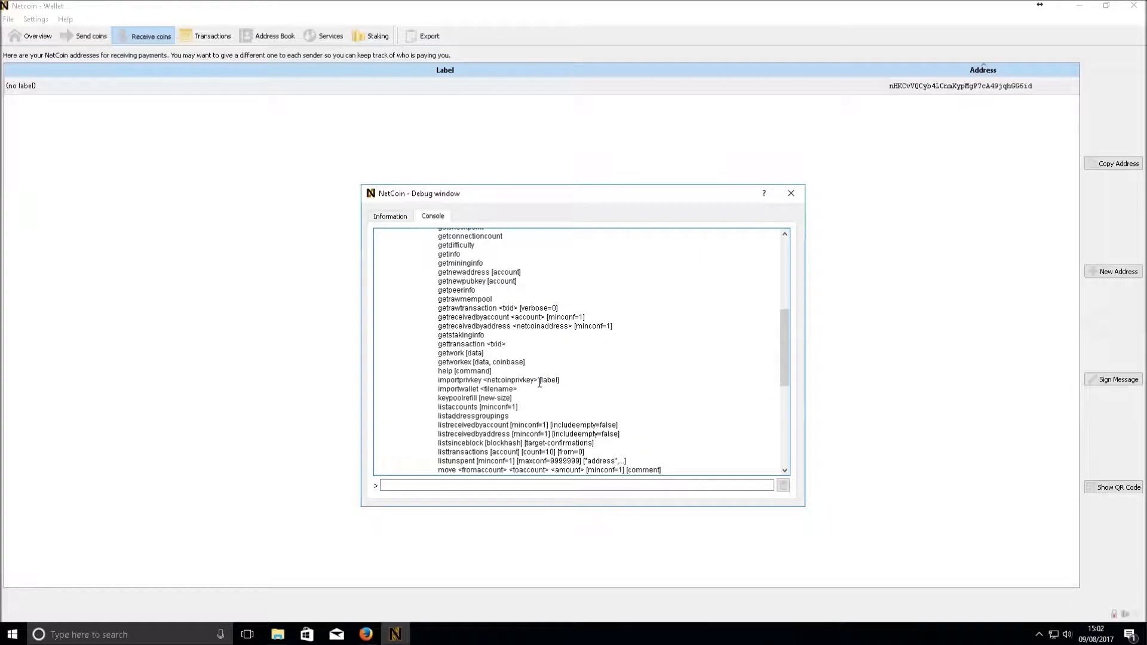
scroll(540, 384, "up", 8)
left_click_drag(438, 346, 540, 347)
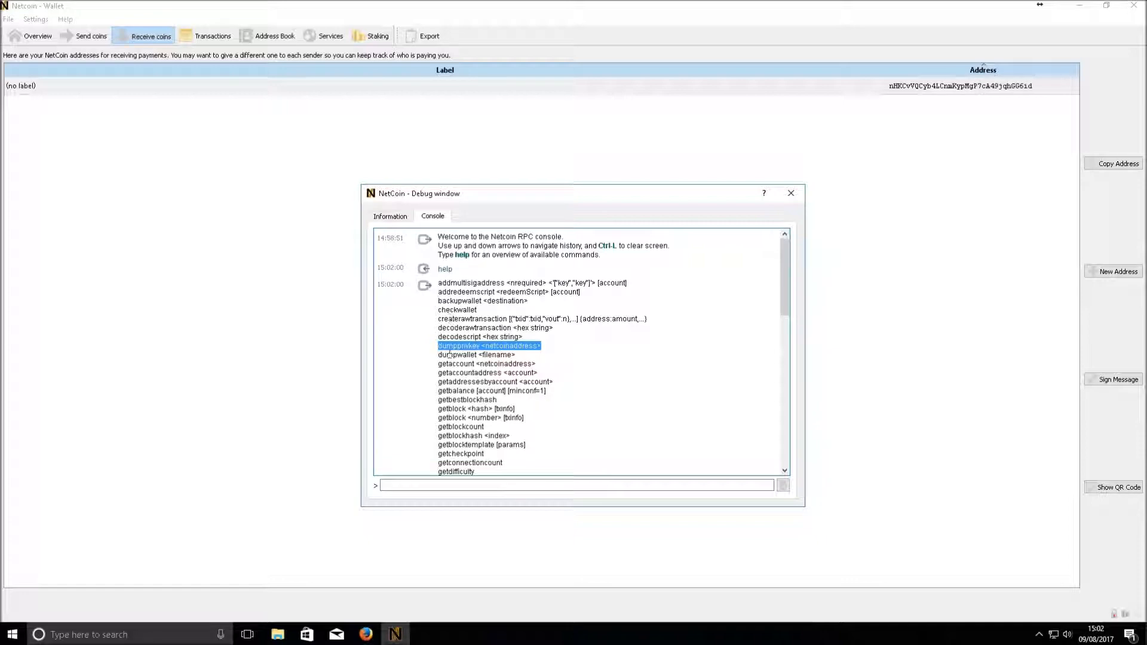
scroll(449, 355, "down", 12)
scroll(449, 377, "down", 6)
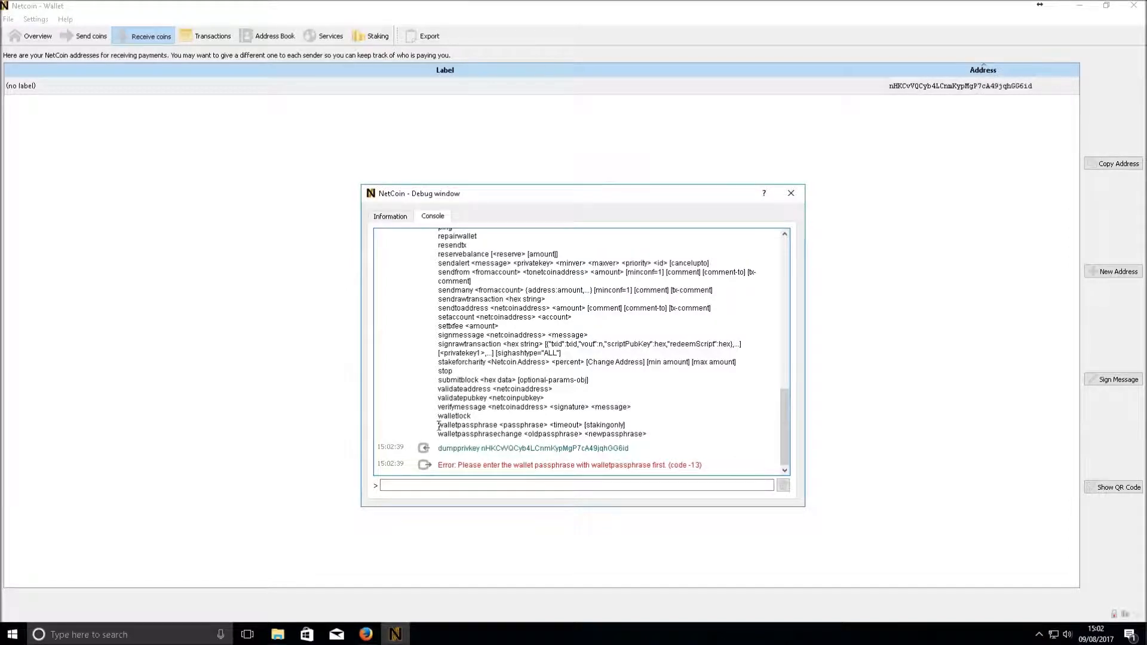
Unlock the wallet with walletpassphrase, the wallet passphrase, and a 120-second timeout
triple_click(568, 424)
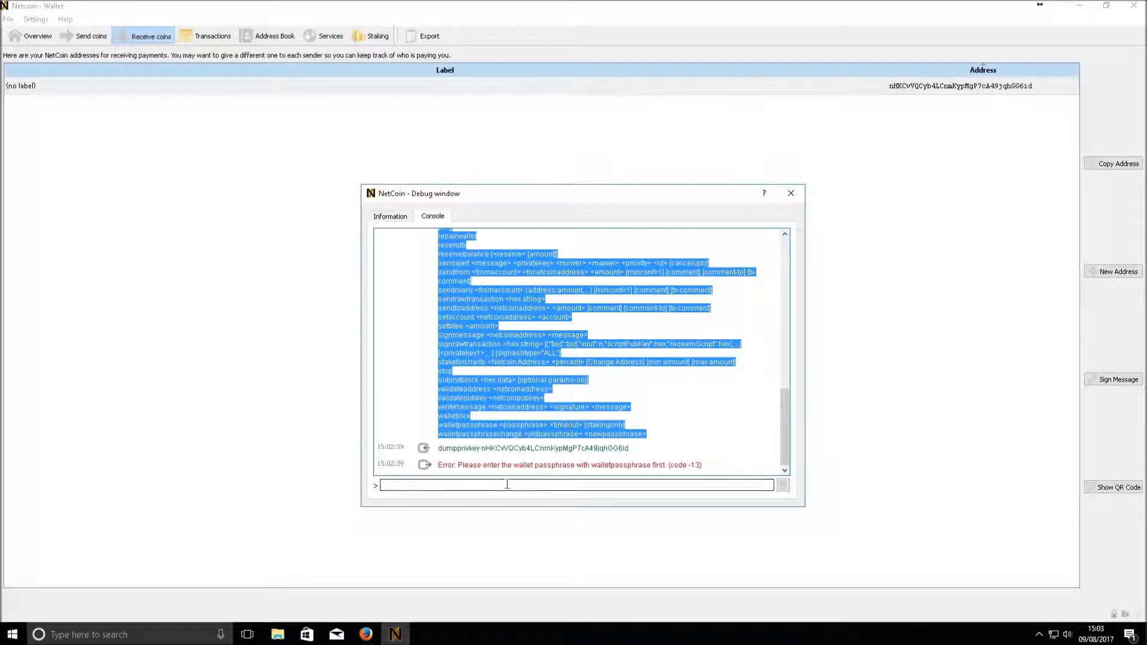
left_click(472, 439)
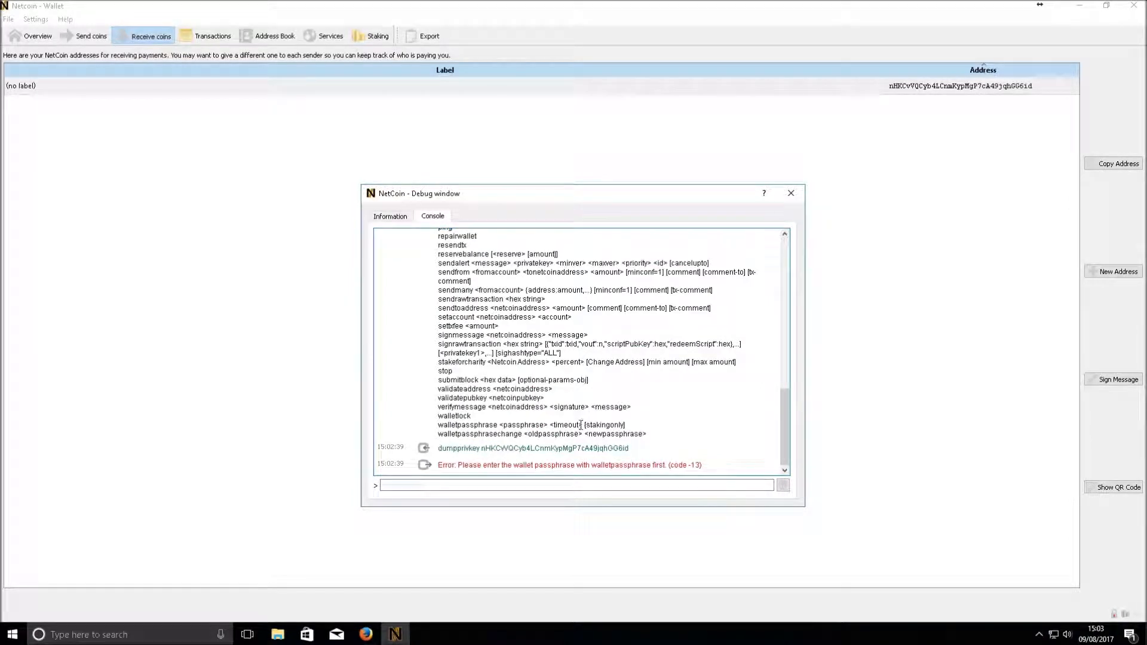
mouse_move(586, 425)
left_mouse_down()
mouse_move(639, 423)
mouse_move(577, 424)
left_mouse_up()
left_click(480, 485)
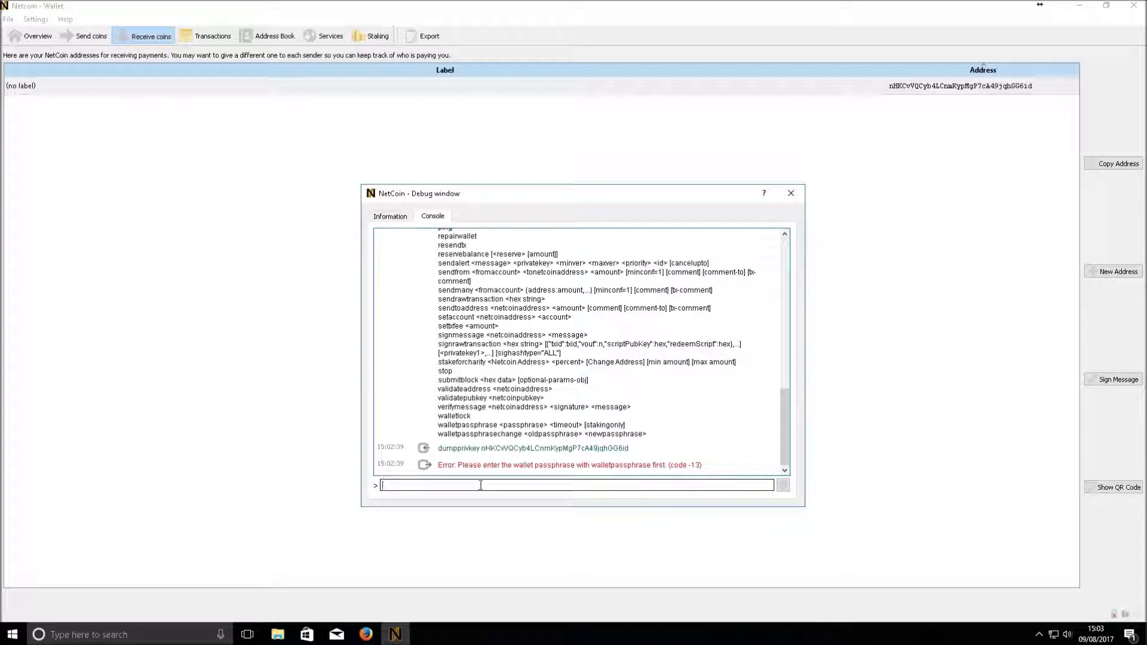
type("wallet")
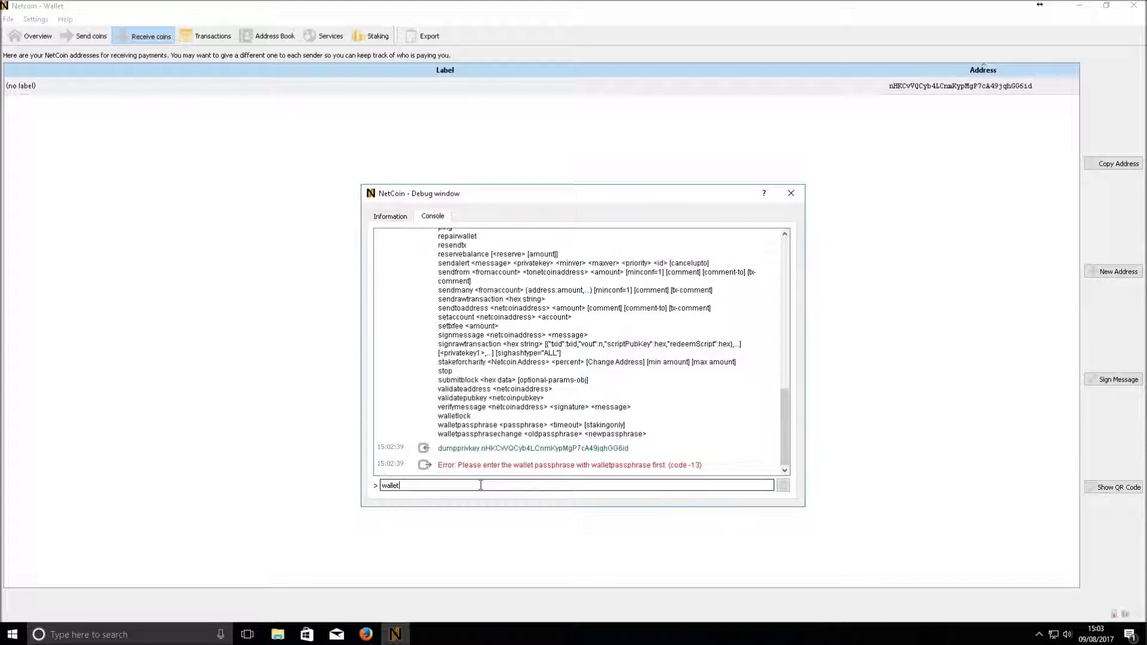
type("pass")
type("120")
key("Return")
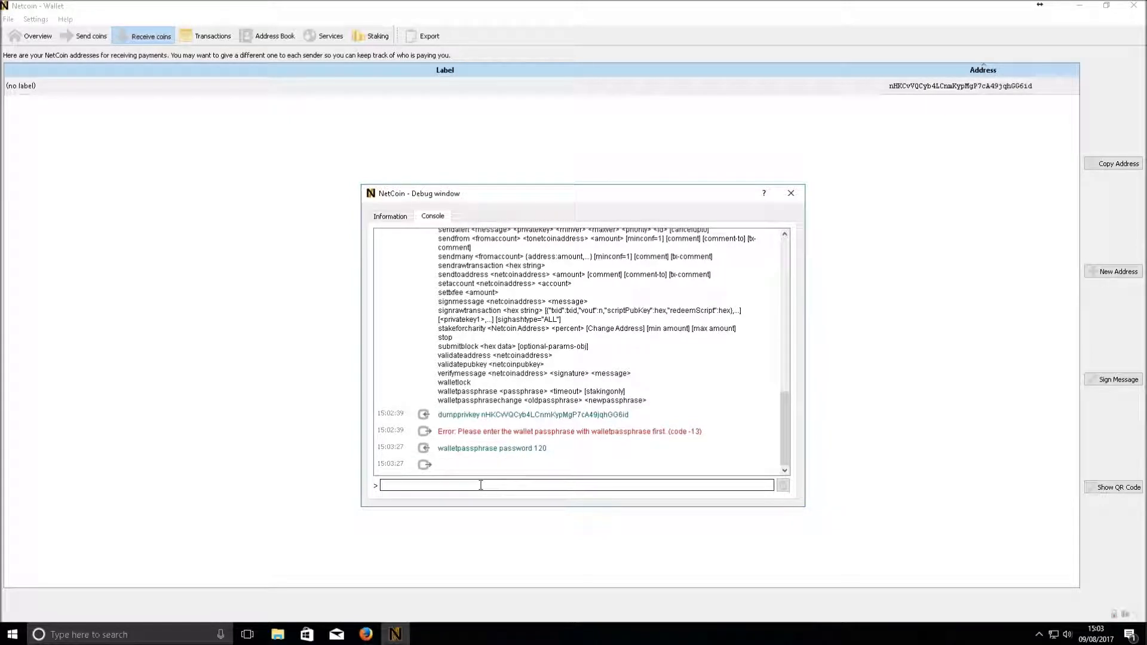
Rerun dumpprivkey for the receiving address and copy the returned private key
key("Up")
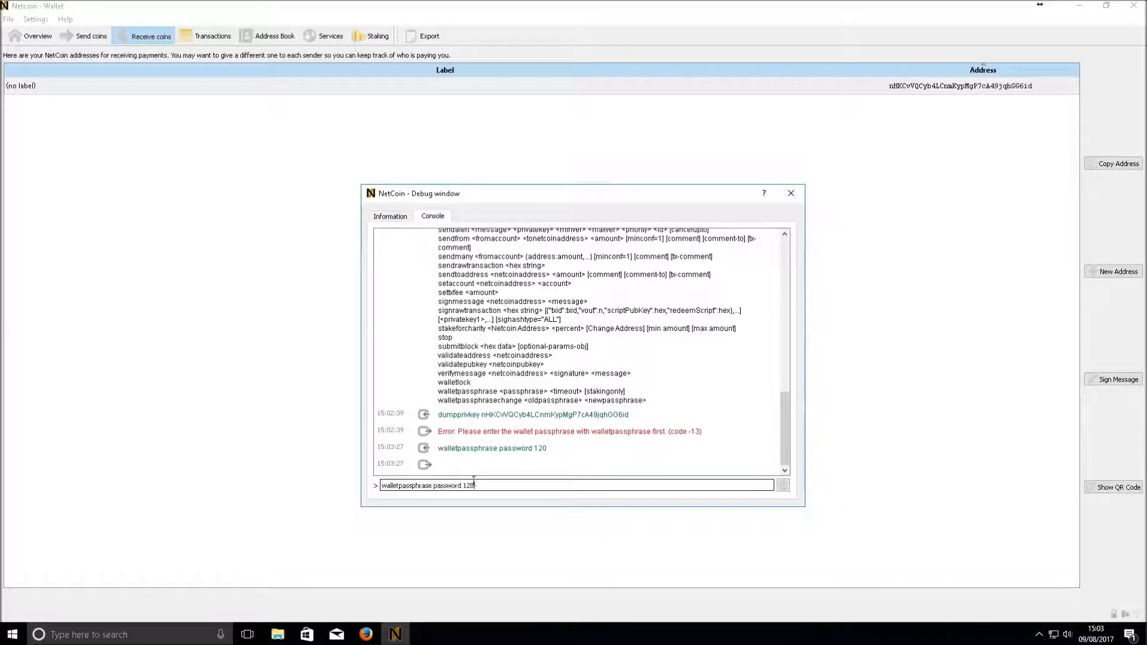
key("Up")
key("Return")
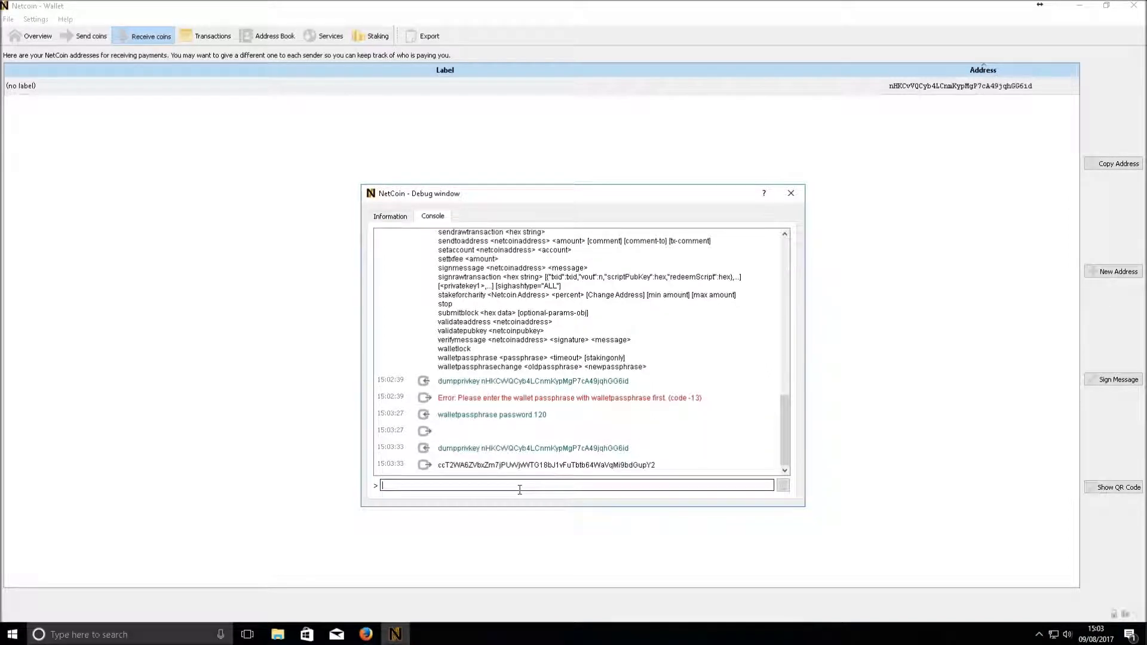
left_click_drag(440, 466, 436, 465)
left_click(443, 465)
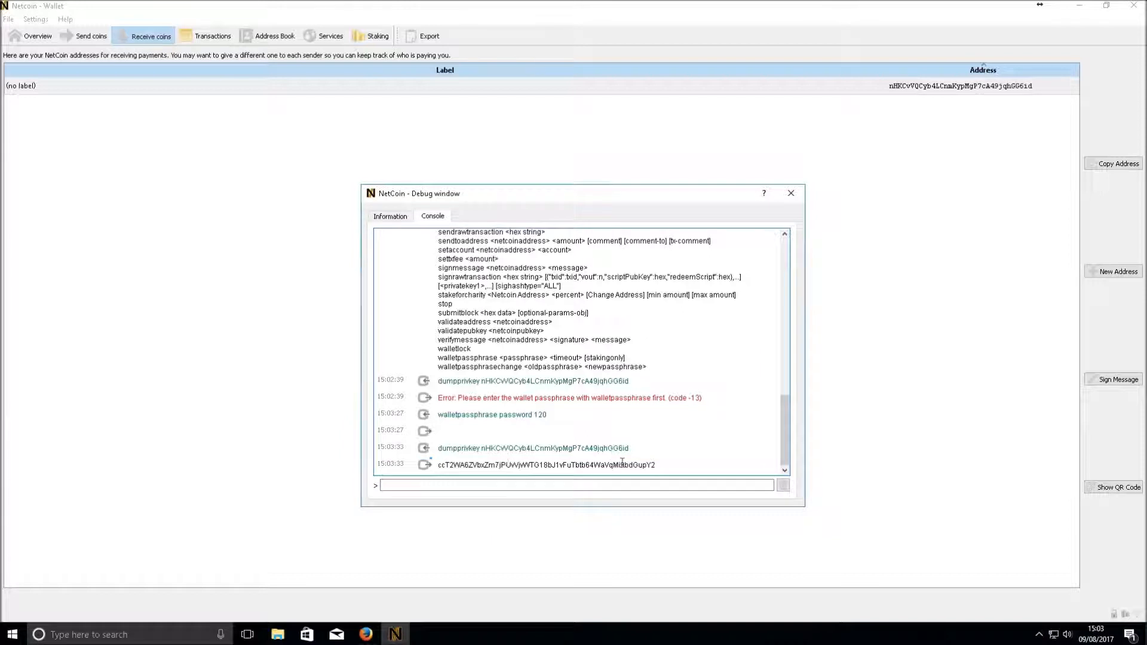
left_click_drag(657, 465, 441, 460)
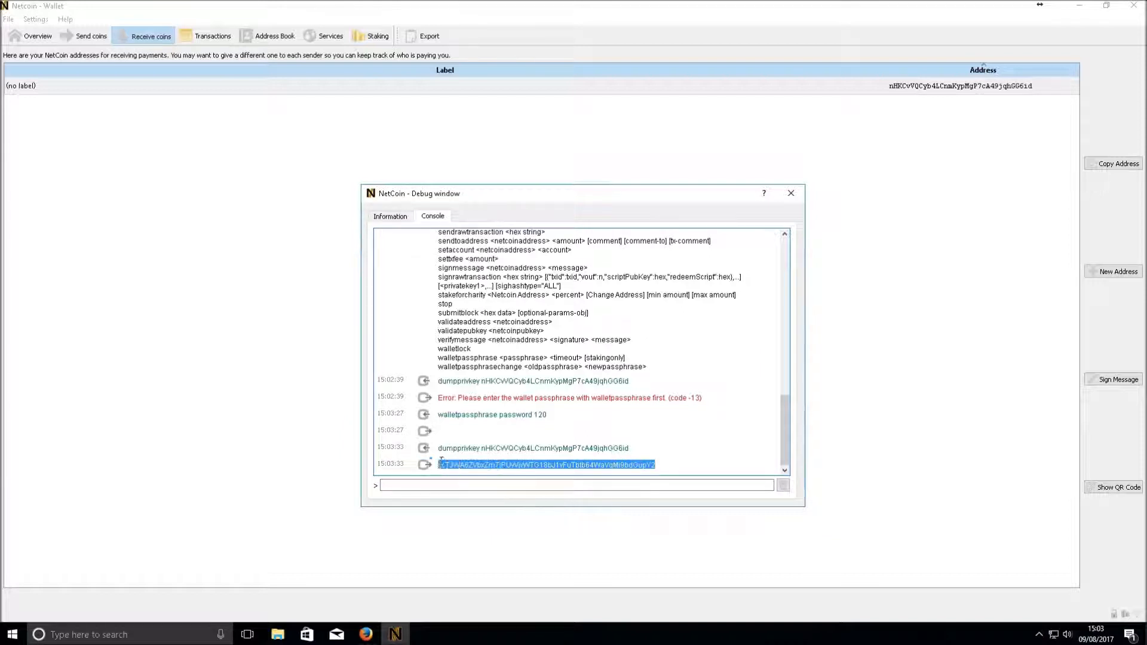
left_click(672, 422)
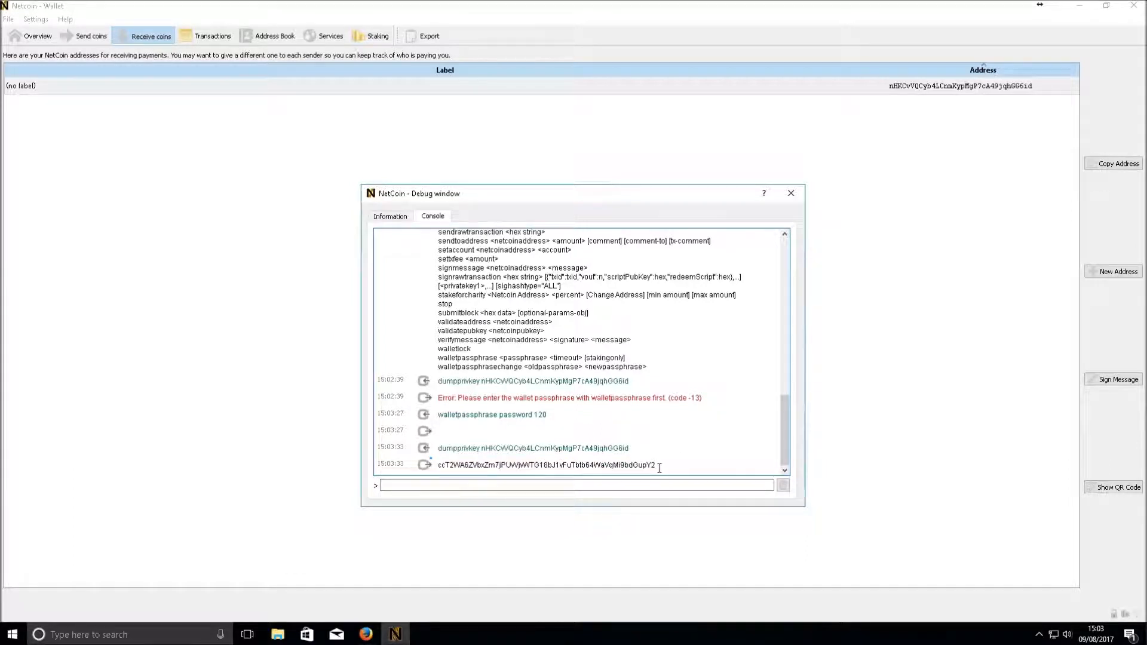
left_click_drag(659, 466, 607, 456)
left_click(604, 464)
double_click(605, 464)
right_click(606, 464)
left_click(646, 469)
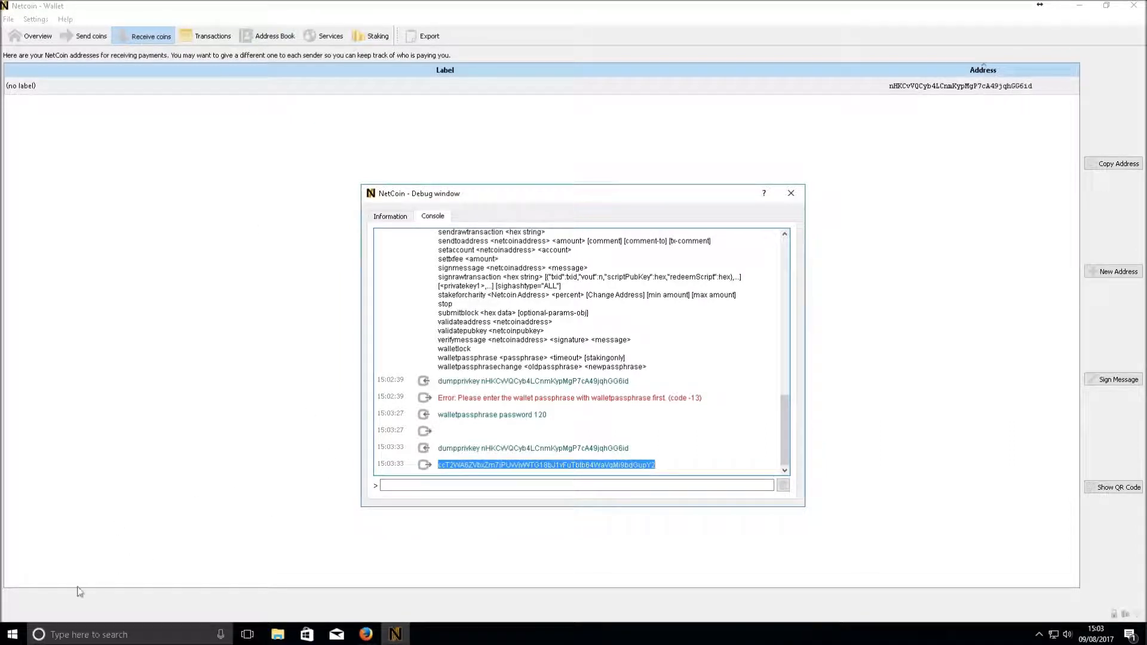
Launch Notepad from the Start search
left_click(63, 627)
type("net")
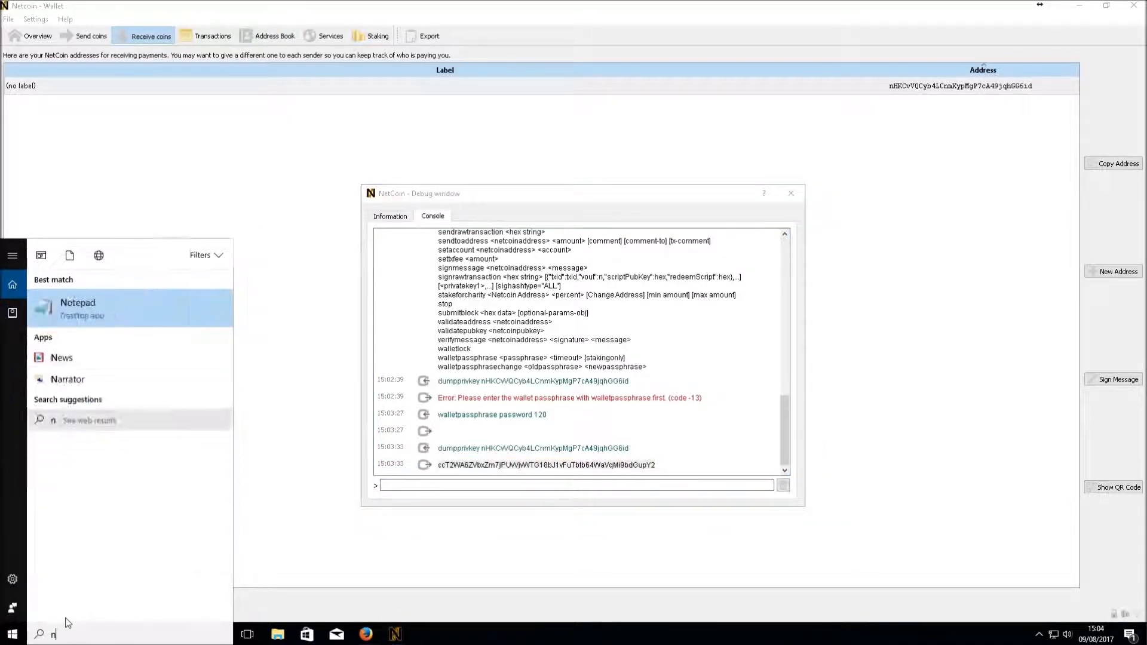
key("BackSpace")
key("BackSpace")
key("BackSpace")
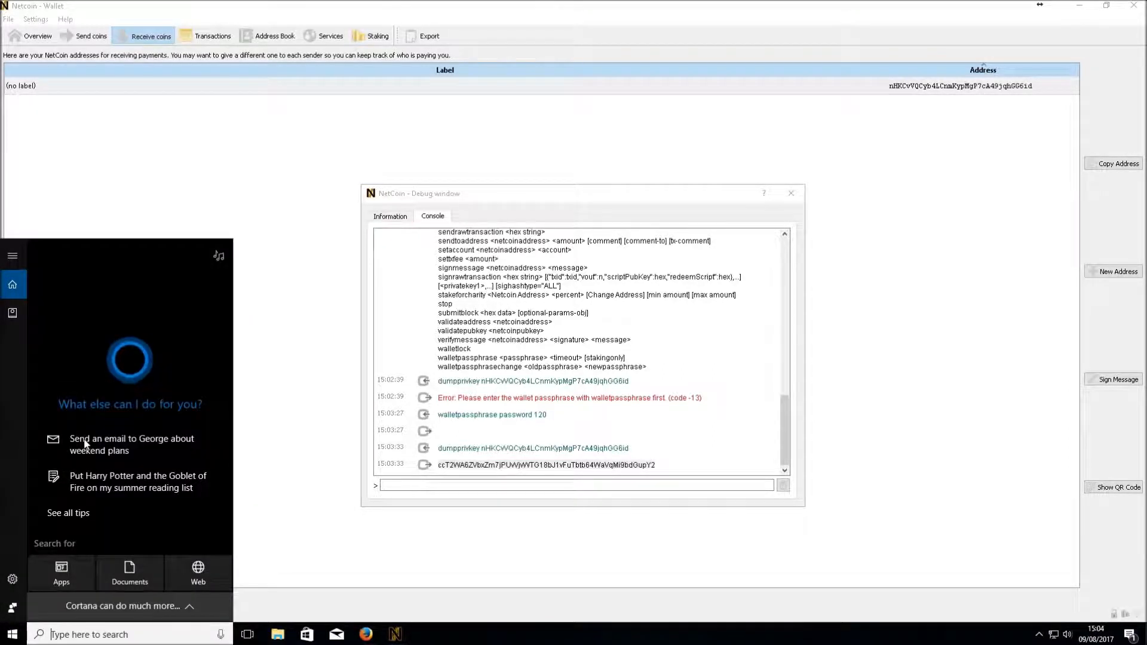
type("notepad")
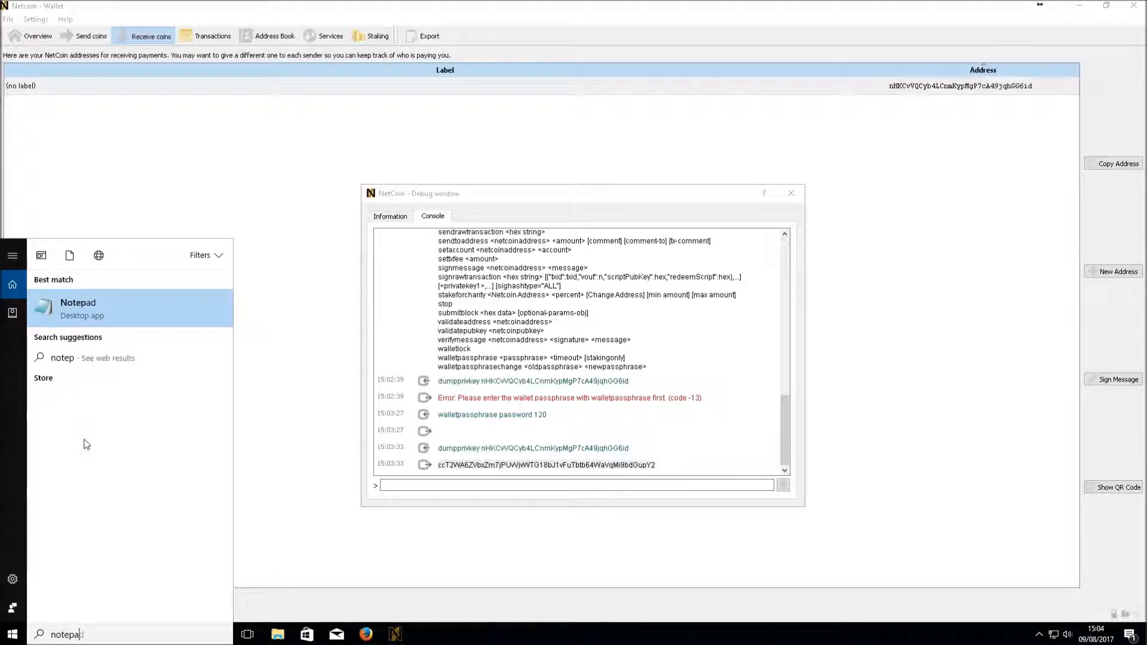
key("Return")
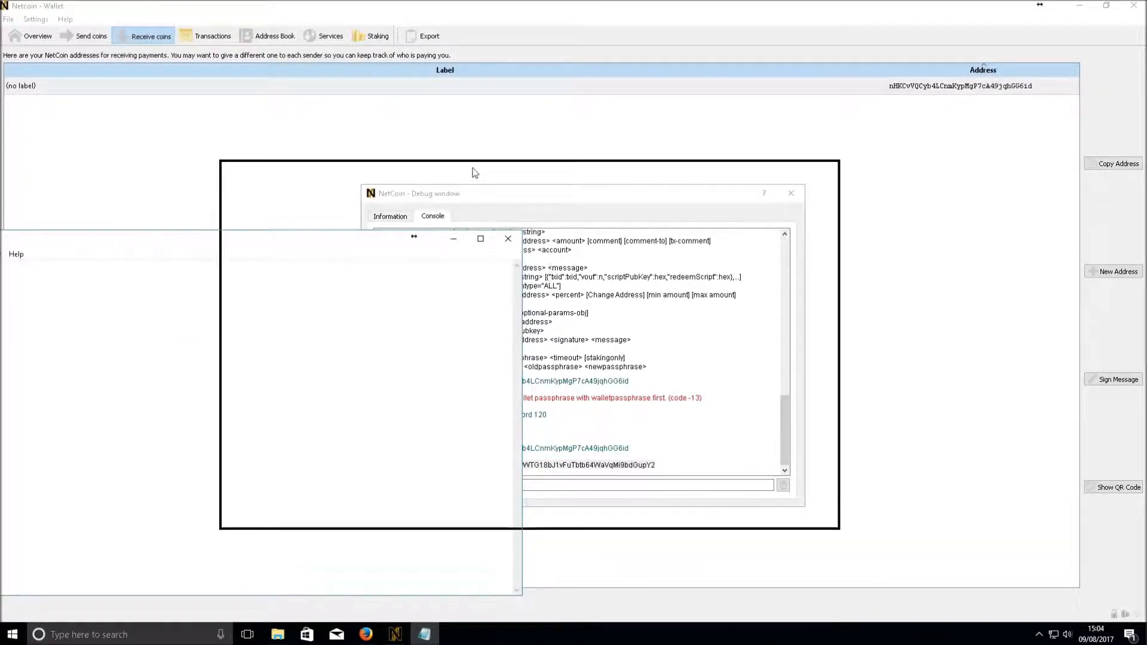
Type the heading 'netcoin privkey:' followed by an 'address:' line
left_click_drag(475, 172, 475, 172)
right_click(328, 216)
left_click(302, 221)
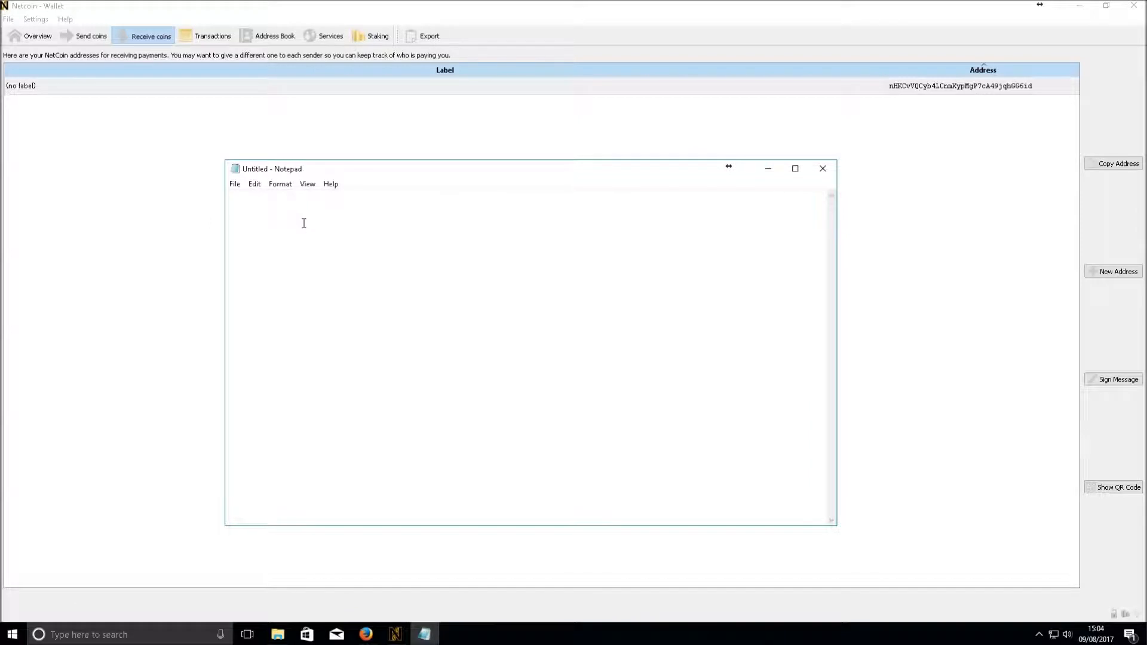
type("netcoin ")
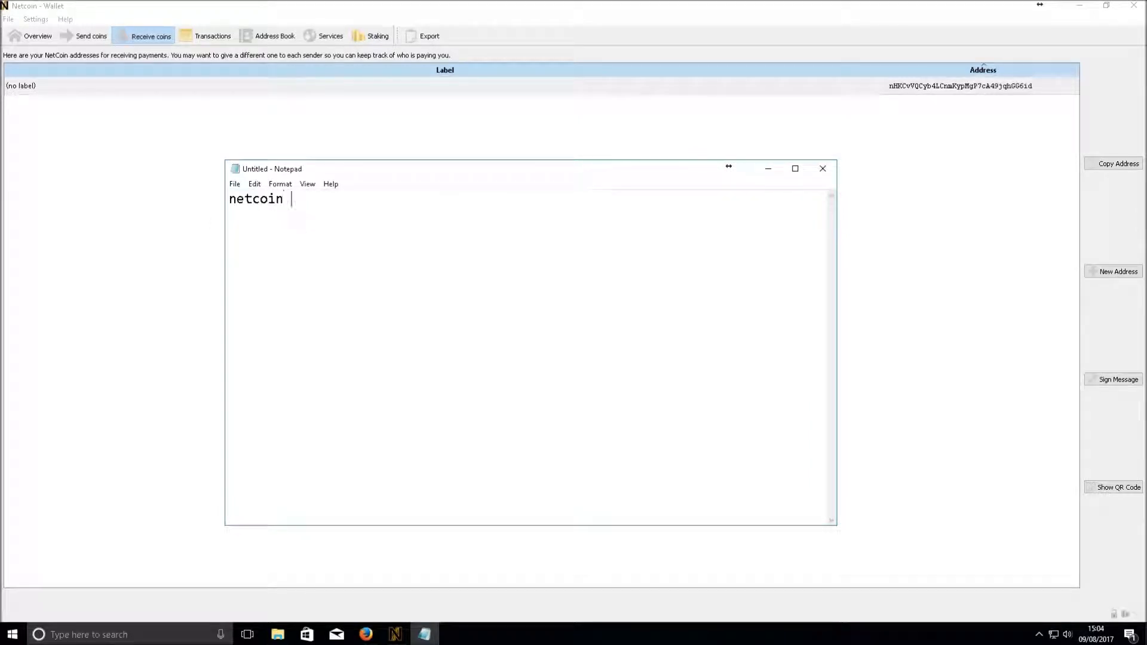
type("priv ")
type("kety")
key("BackSpace")
key("BackSpace")
key("BackSpace")
key("BackSpace")
key("BackSpace")
type("key a")
key("BackSpace")
type(":")
key("Return")
type("address")
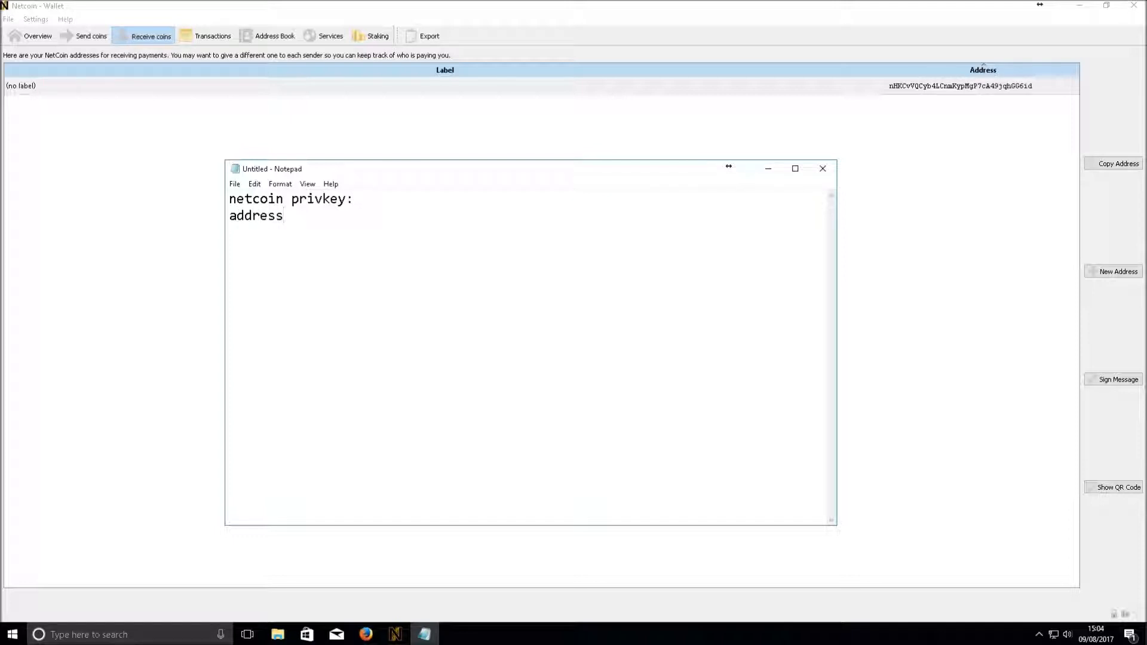
type(":")
Paste the wallet's receiving address after 'address:' and add a 'key' line
left_click(968, 89)
right_click(965, 85)
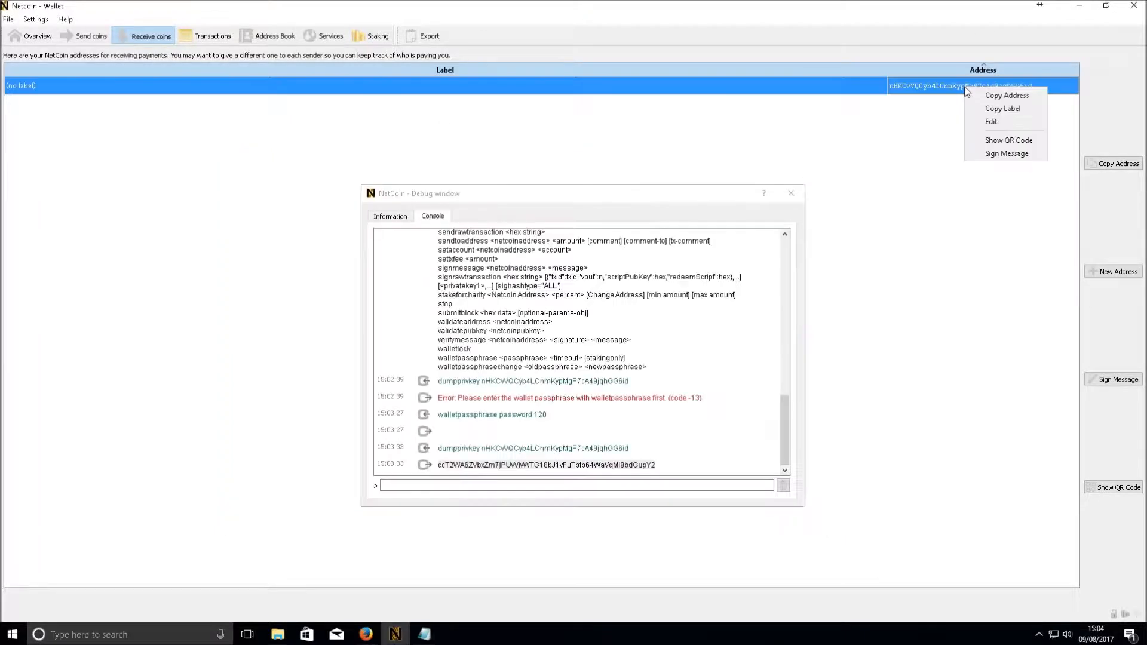
left_click(992, 89)
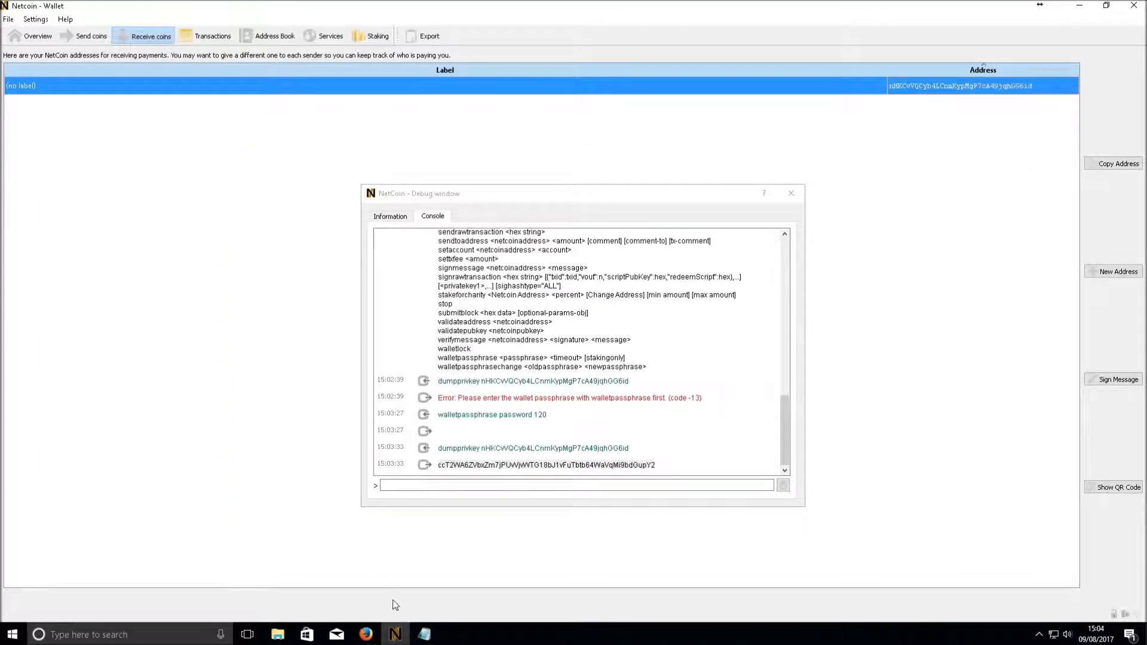
left_click(424, 634)
right_click(356, 225)
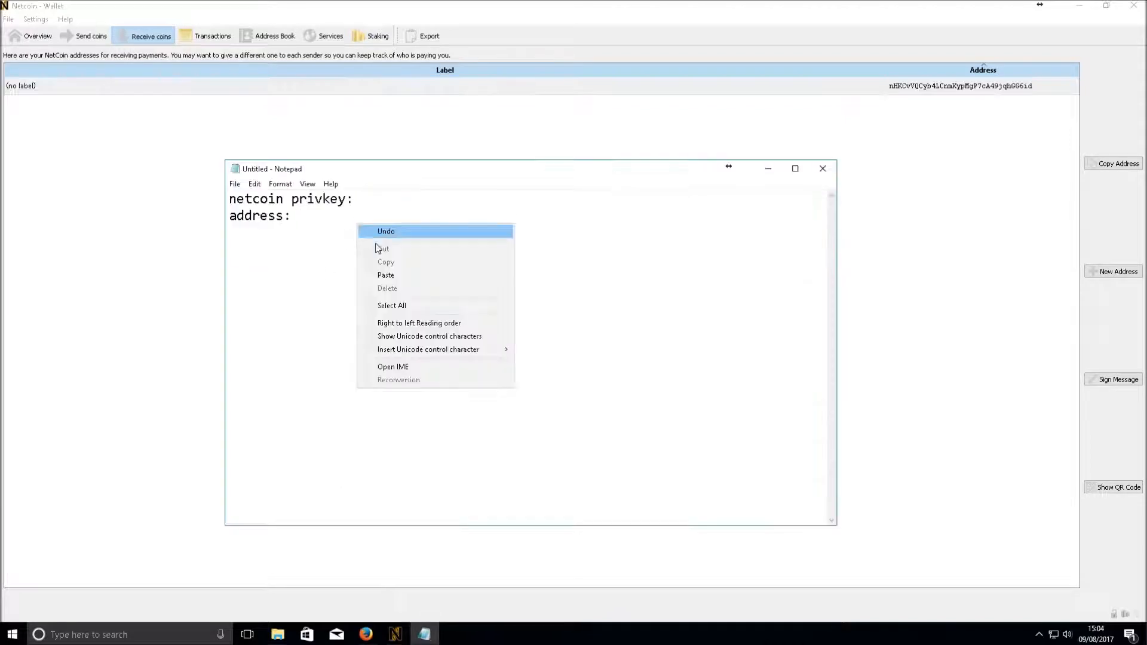
left_click(404, 276)
key("Return")
type("key")
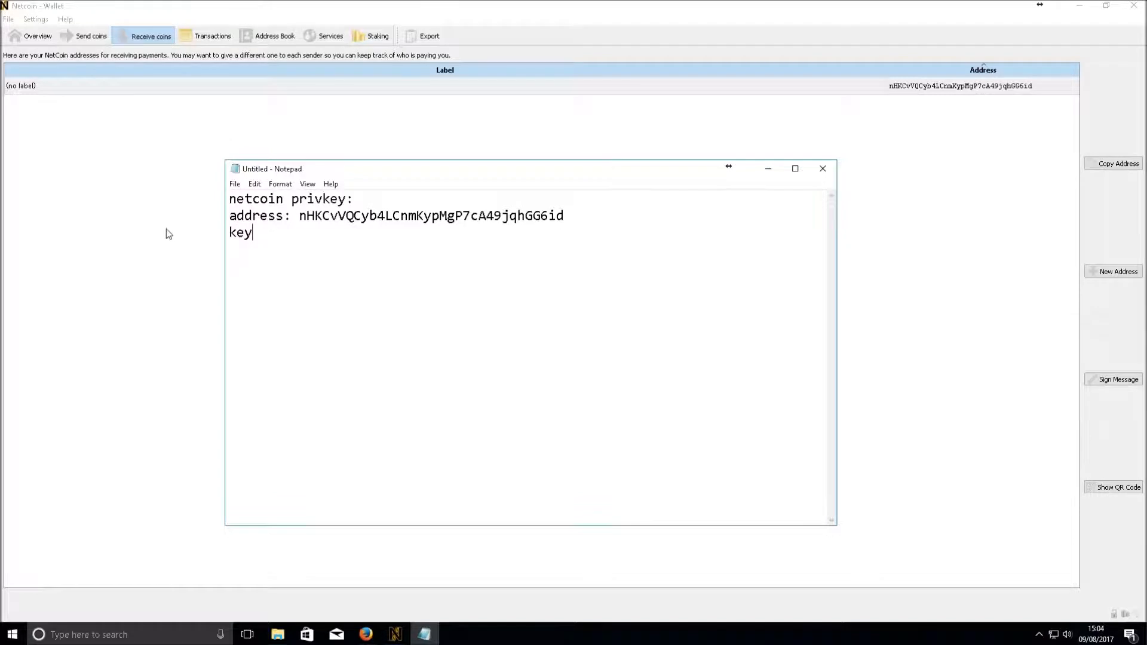
Paste the private key from the debug console after 'key', then choose File > Save As
left_click(166, 228)
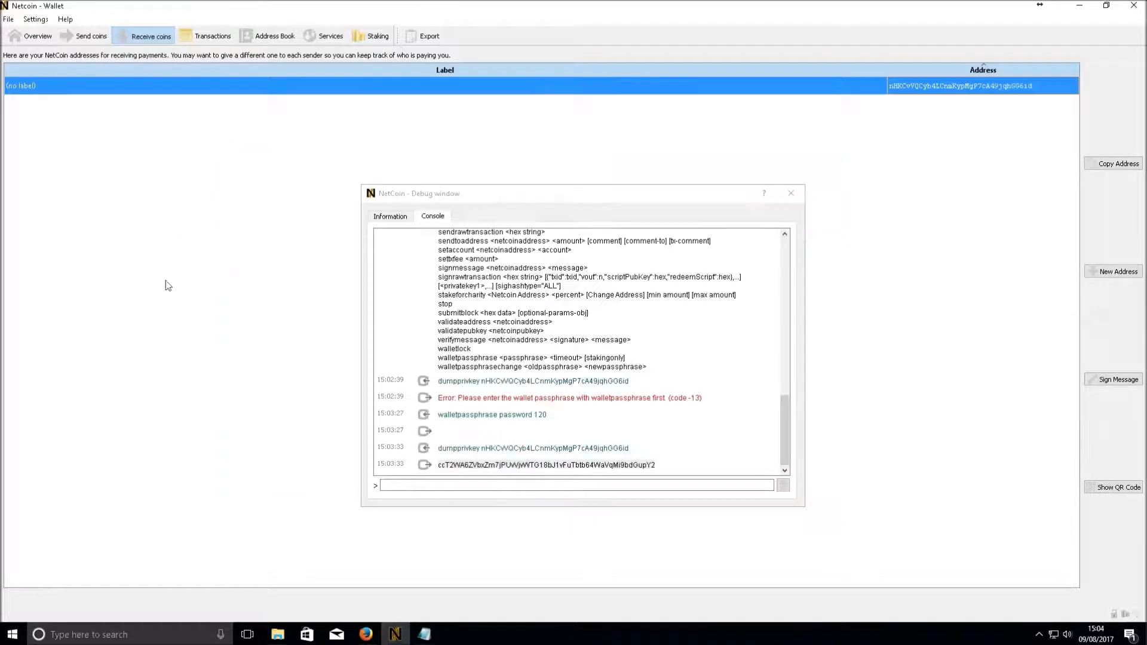
left_click(437, 465)
left_click_drag(651, 465, 438, 466)
right_click(439, 467)
left_click(485, 475)
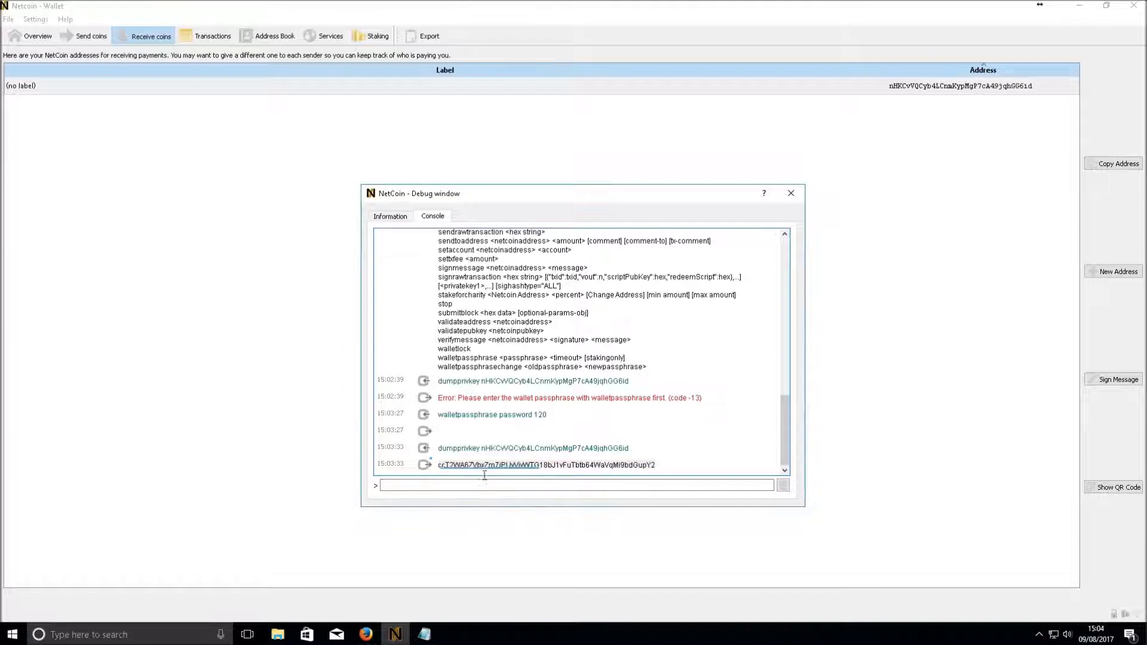
left_click(424, 634)
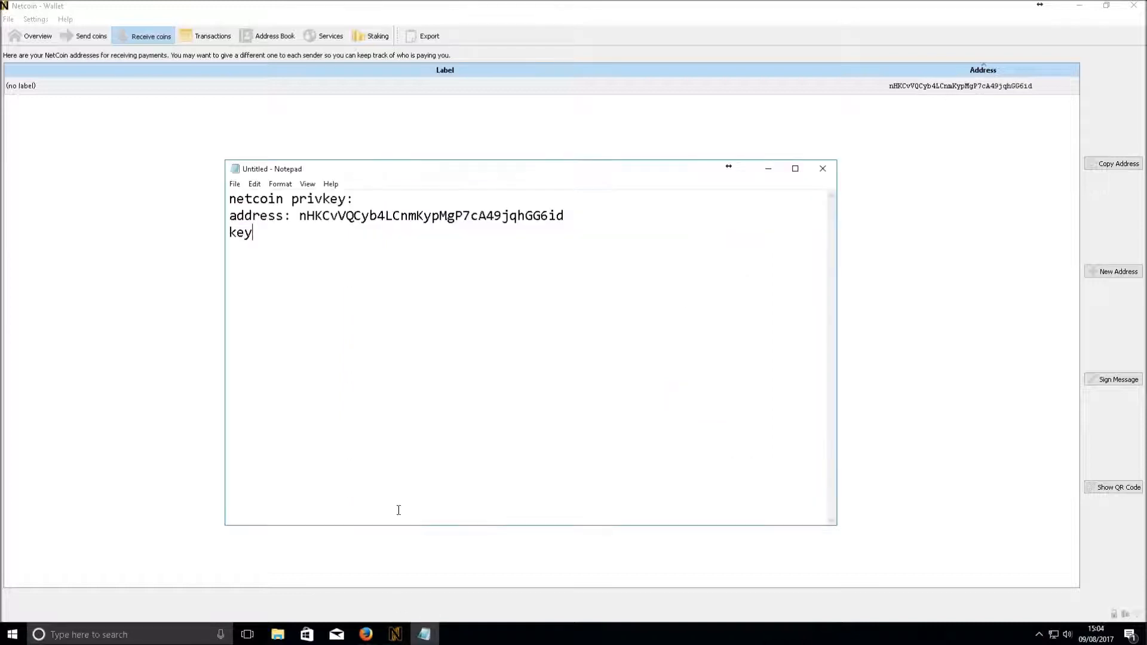
right_click(308, 256)
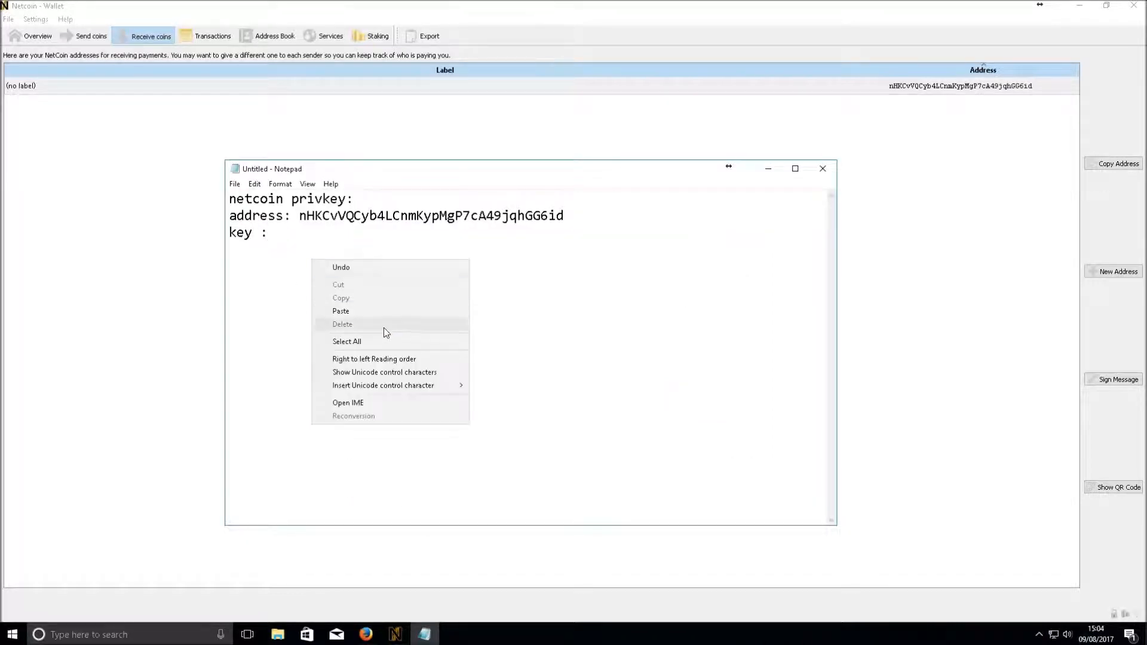
left_click(381, 313)
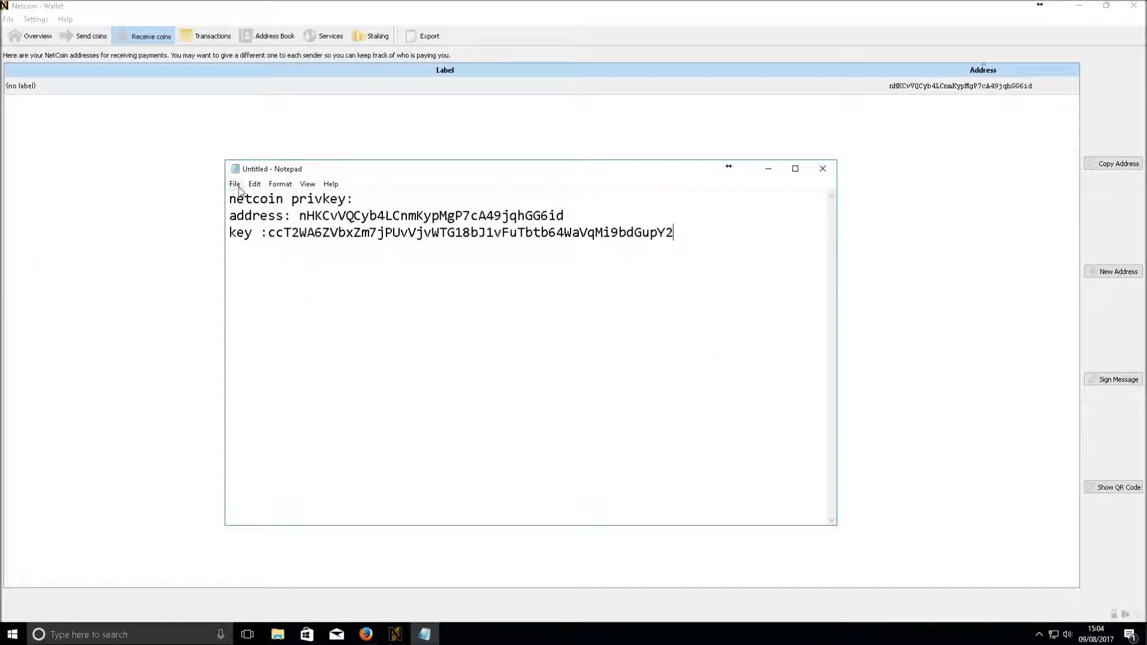
left_click(234, 183)
left_click(274, 244)
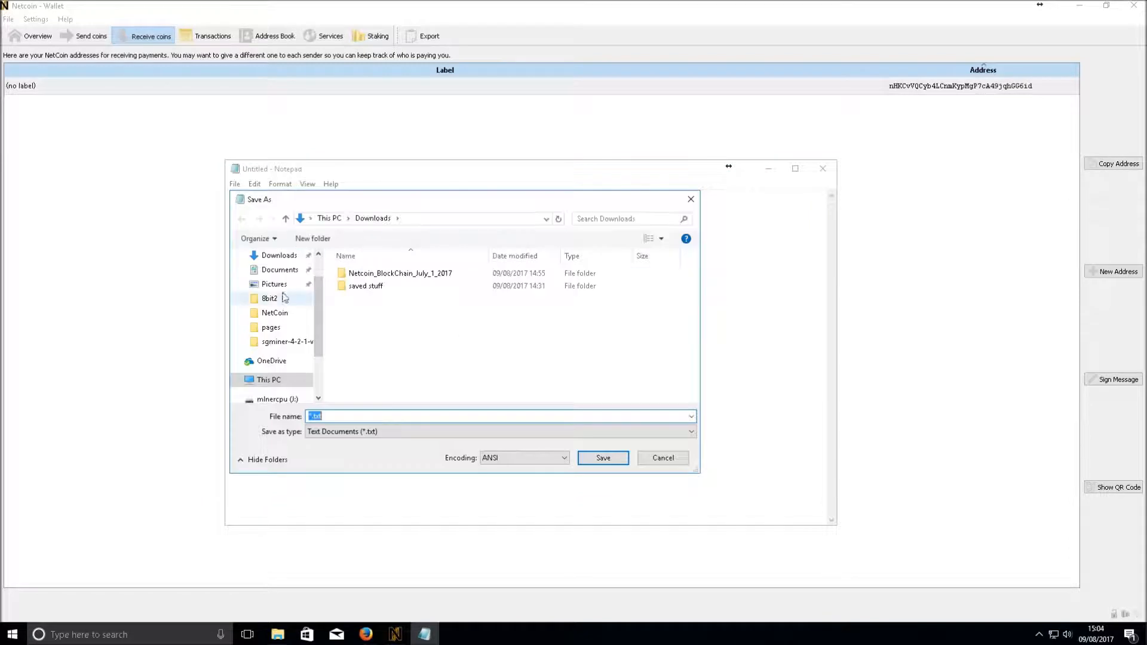
Save the note in Documents as 'netcoin priv key video'
left_click(280, 270)
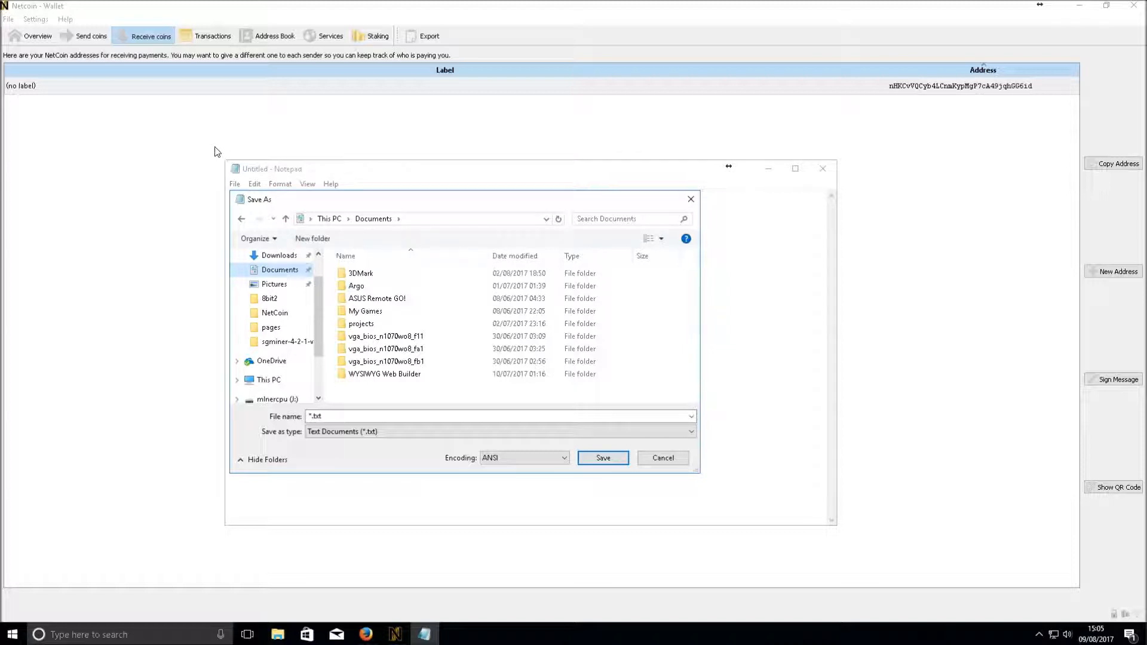
left_click(339, 416)
type("netcoin priv key video")
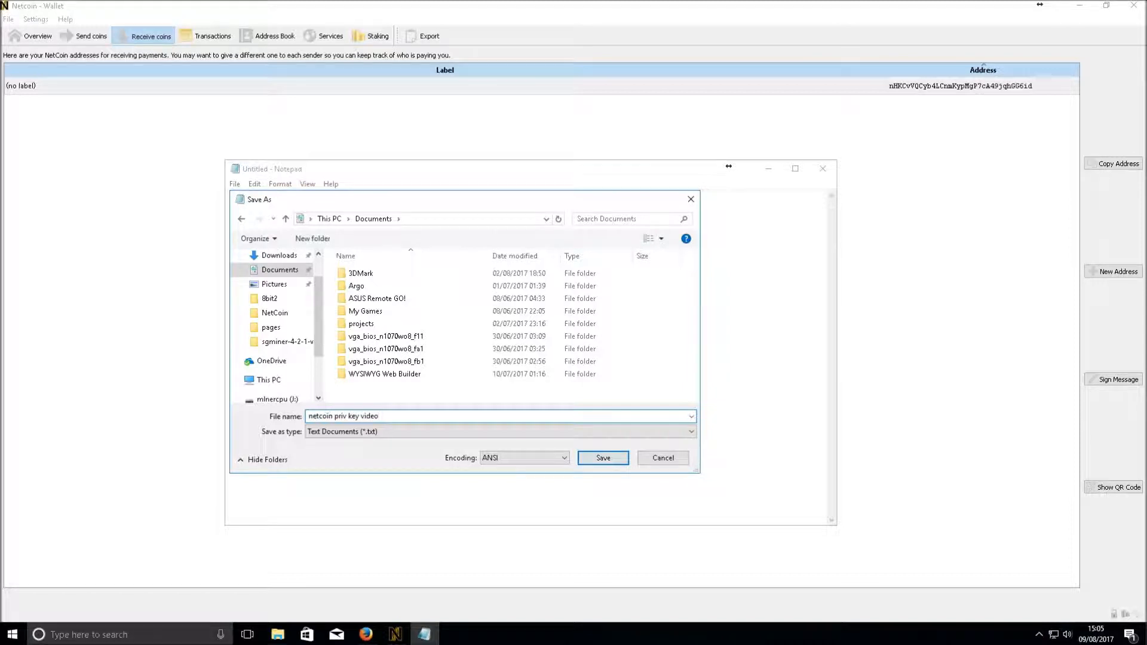
key("Return")
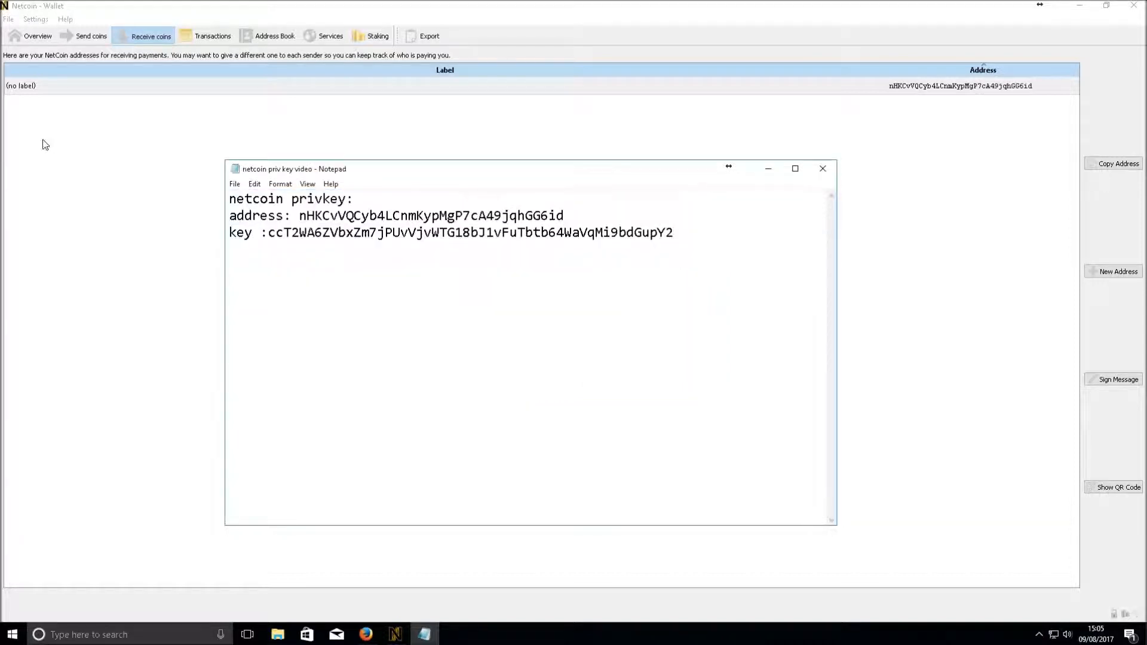
left_click(277, 635)
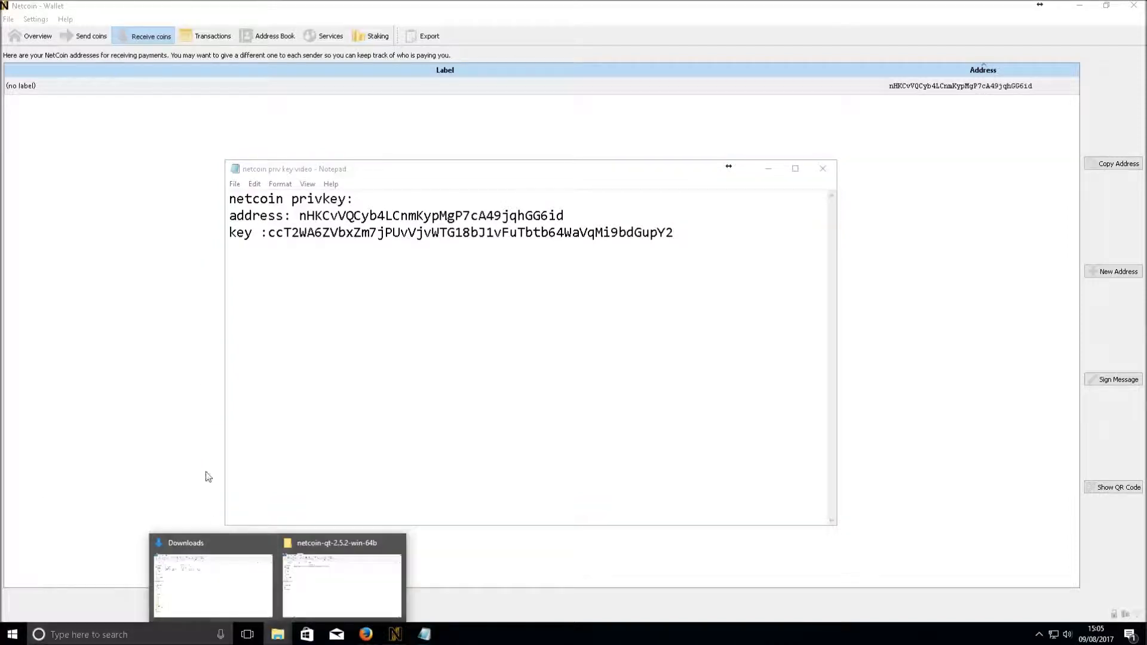
Open 'netcoin priv key video' from Documents, check the private key, close Notepad, and minimize Explorer
left_click(219, 580)
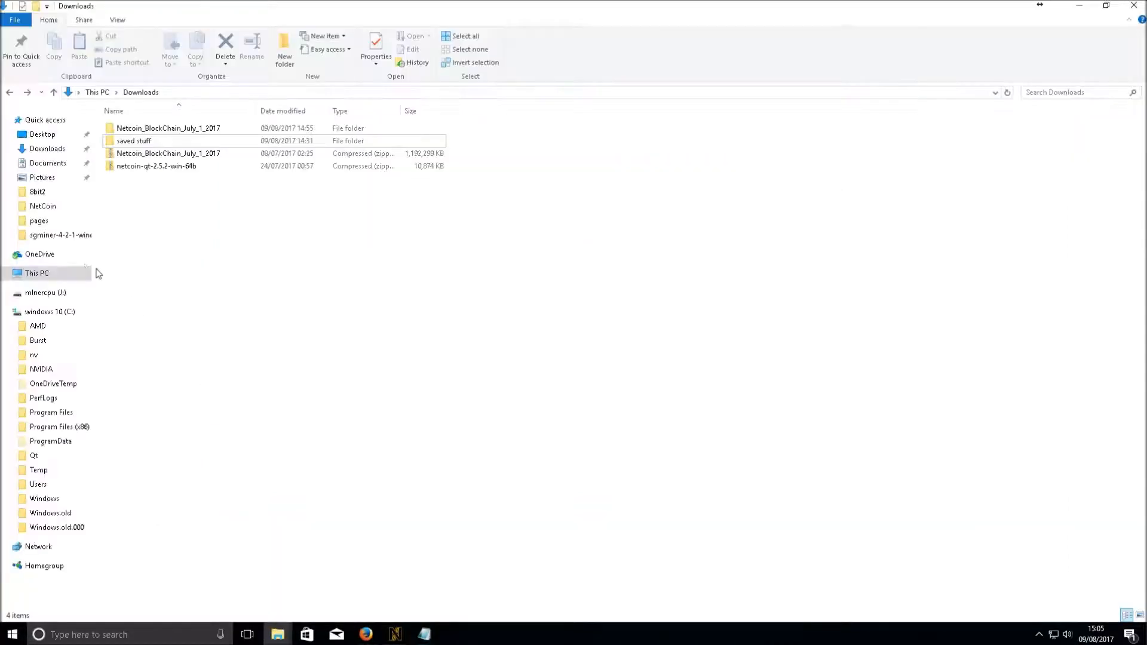
left_click(38, 167)
double_click(167, 260)
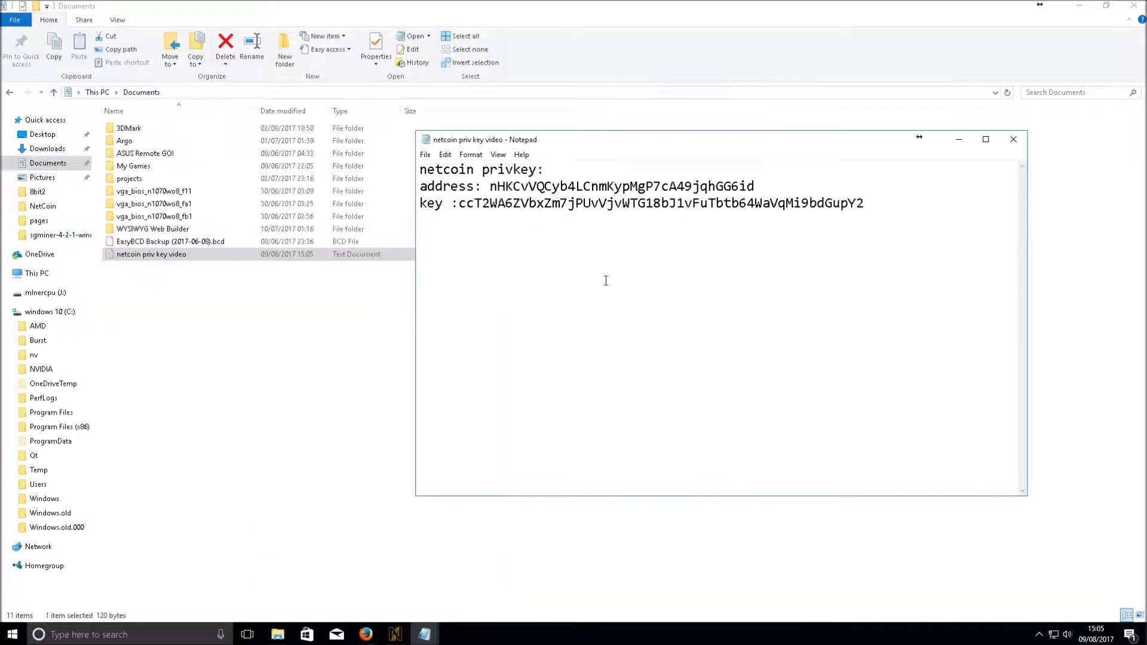
left_click_drag(879, 218, 411, 173)
left_click(915, 299)
left_click_drag(458, 204, 872, 211)
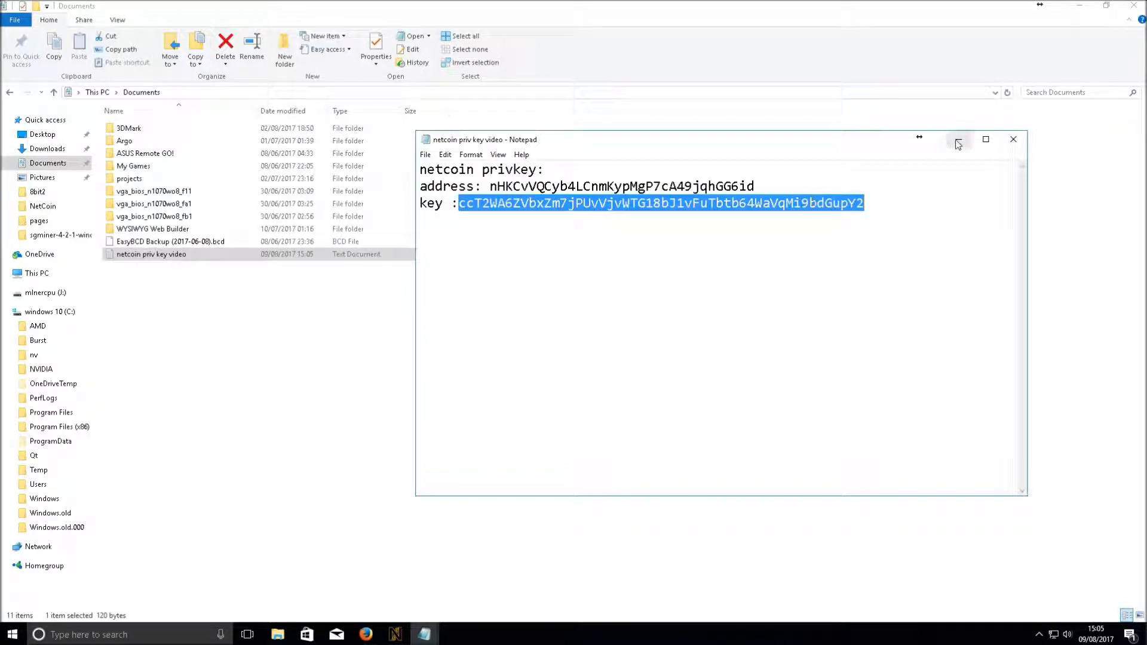
left_click(1016, 142)
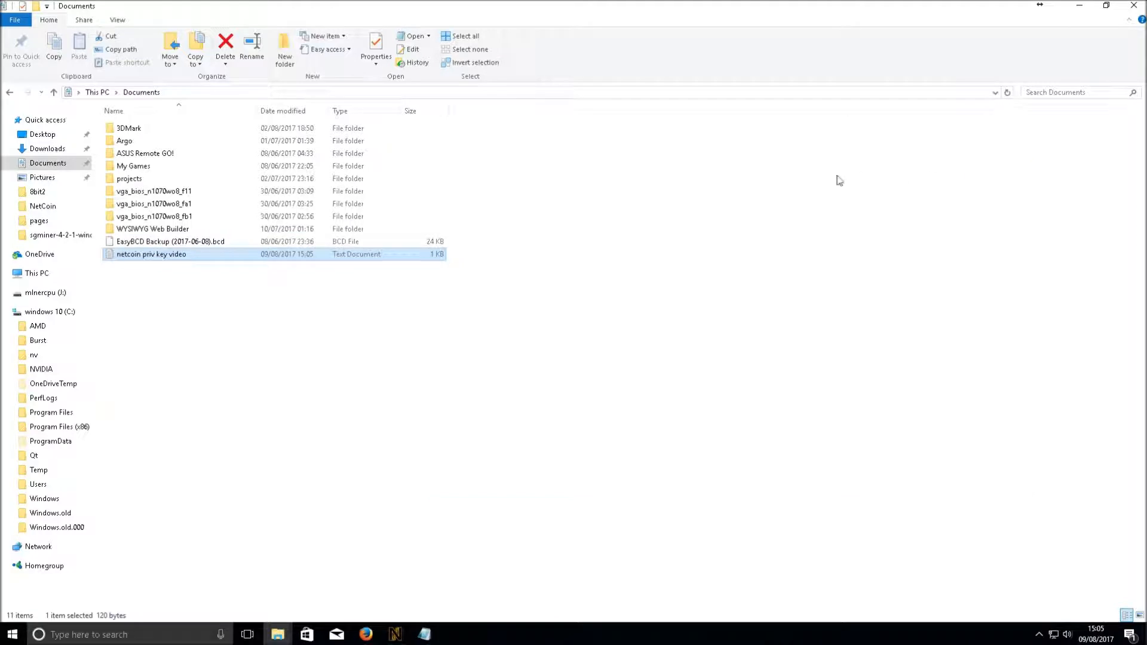
left_click(1079, 6)
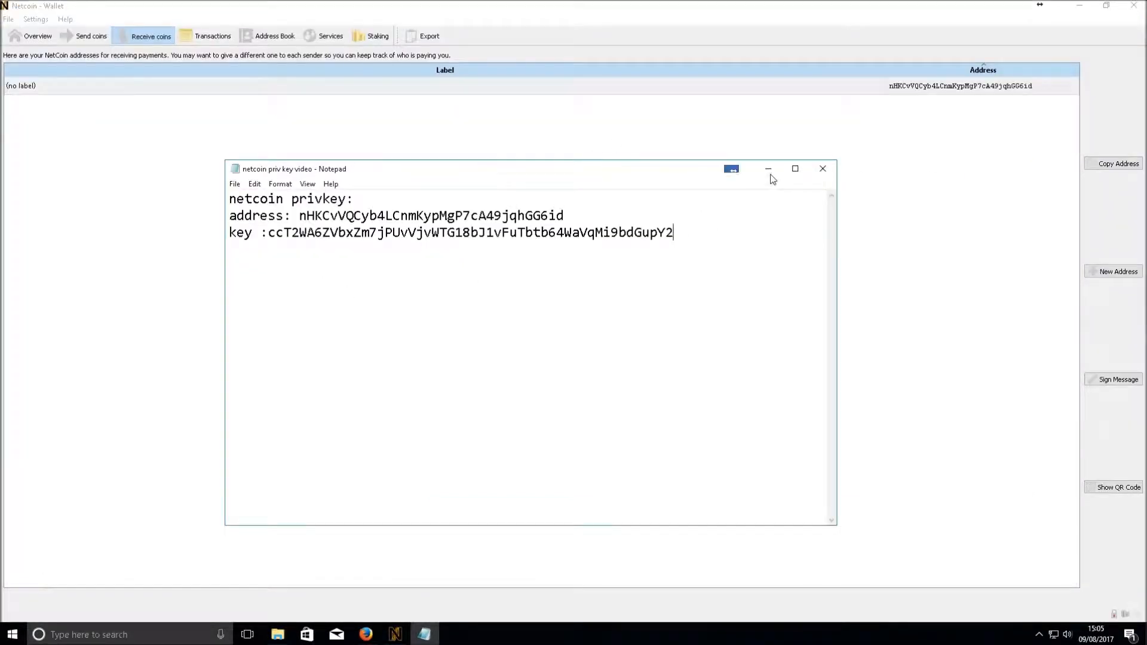
Close the extra key note and the debug console, and return to the wallet Overview page
left_click(823, 168)
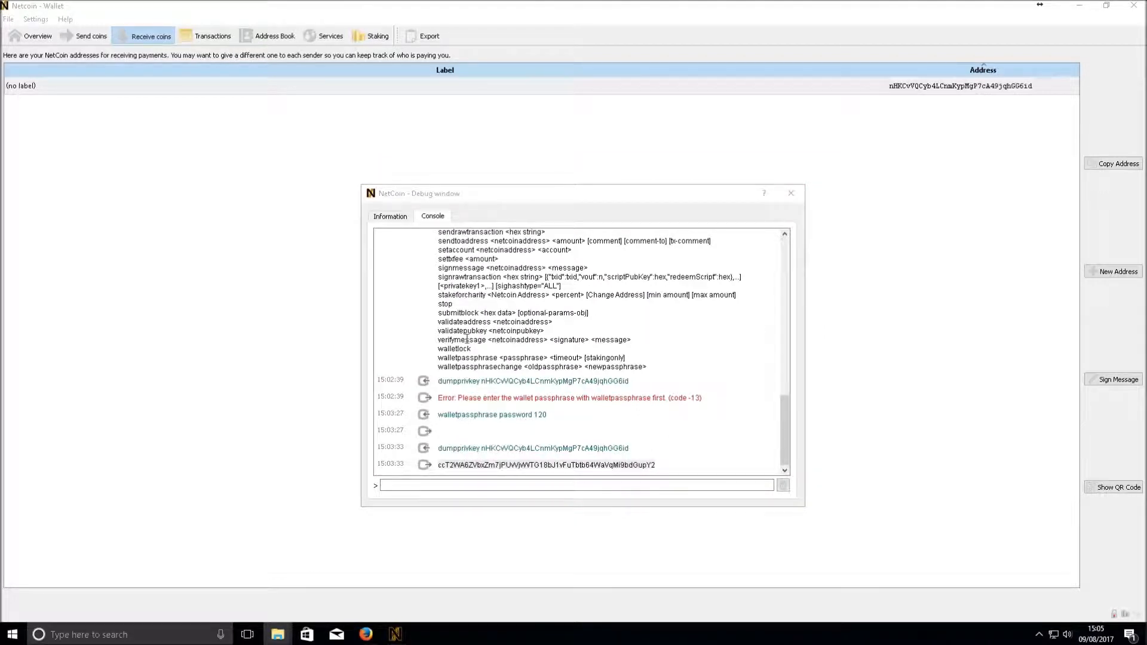
left_click(791, 193)
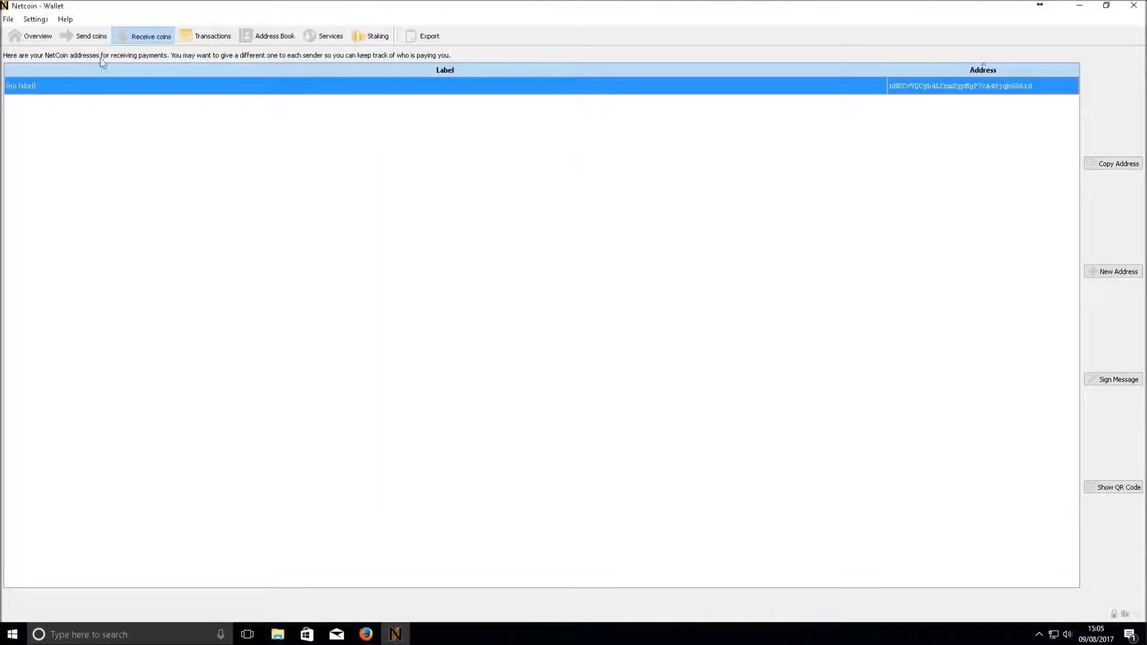
left_click(33, 36)
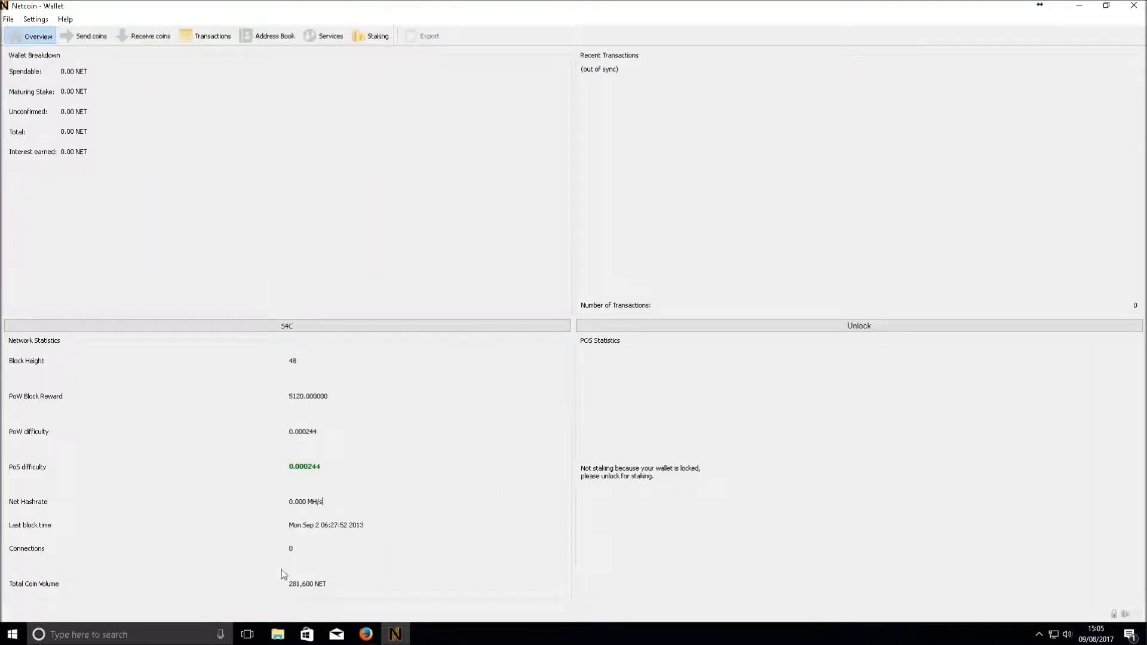
left_click(313, 359)
Close the Netcoin wallet, leaving File Explorer on the netcoin-qt-2.5.2-win-64b folder
left_click(1133, 4)
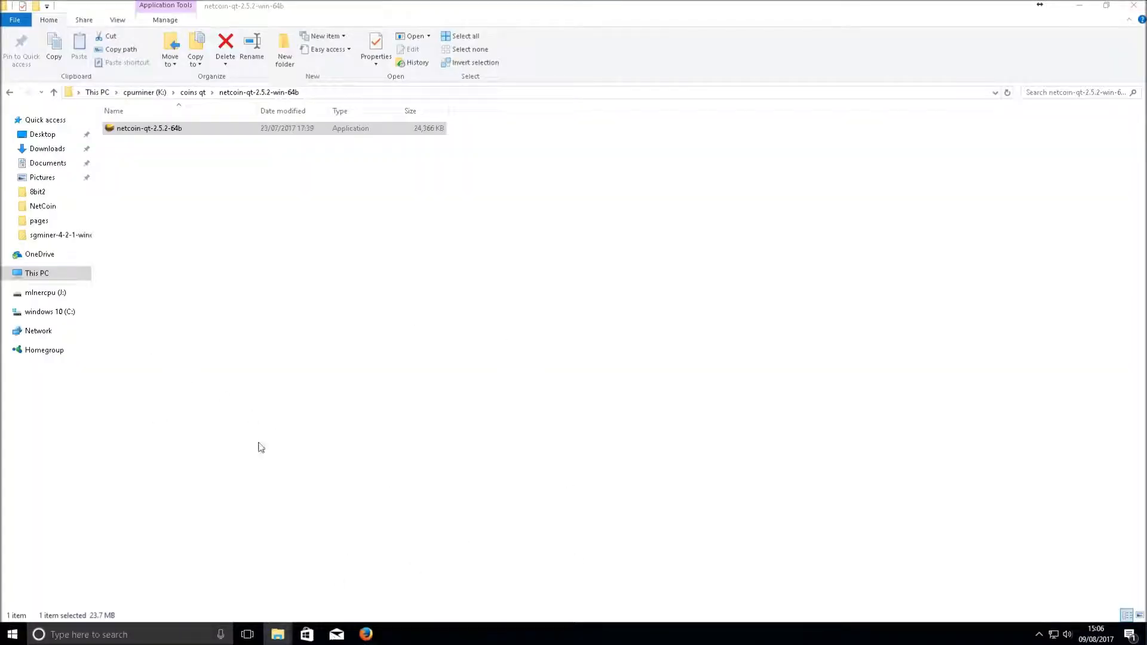
double_click(129, 132)
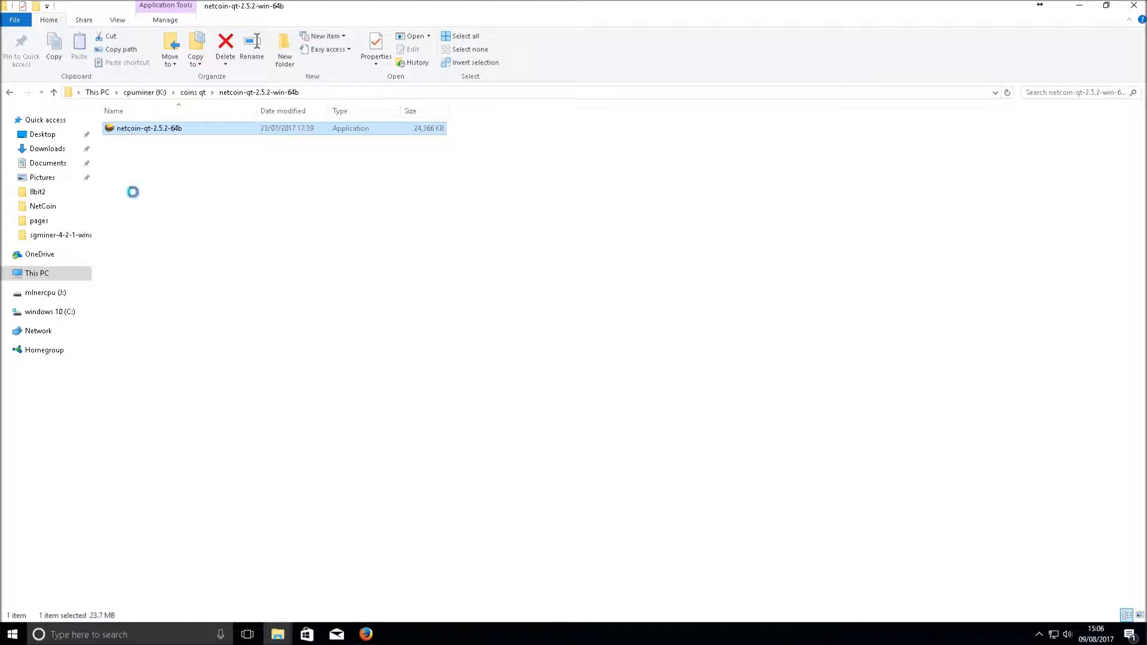
left_click(162, 195)
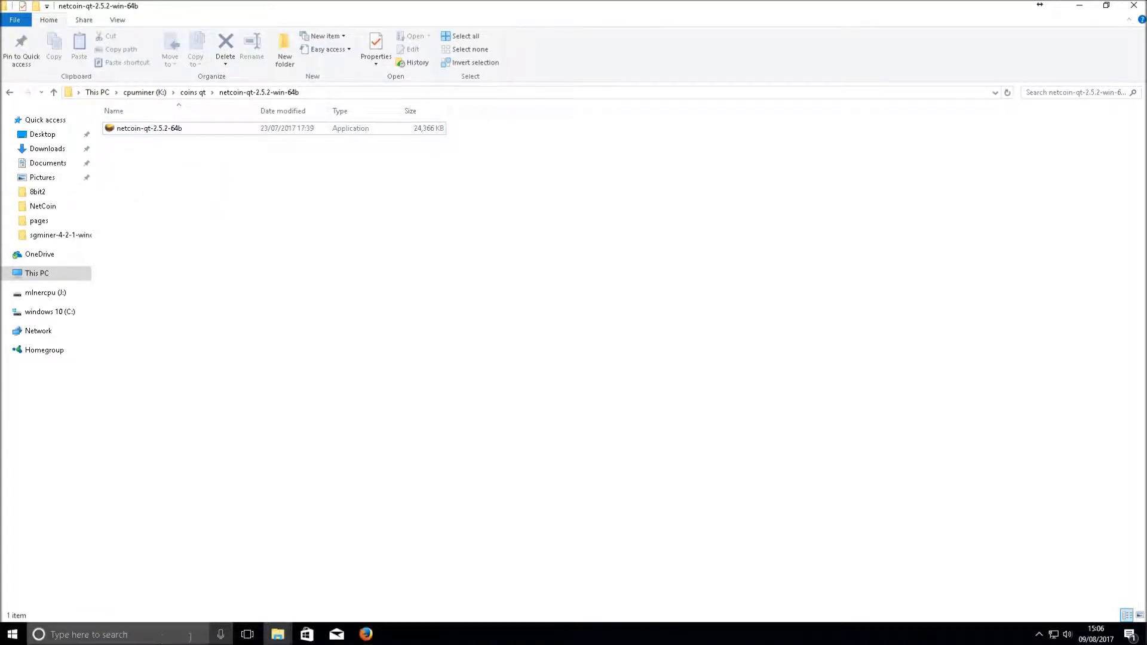
Search %appdata%, open the Roaming NetCoin data folder and select wallet.dat
left_click(123, 638)
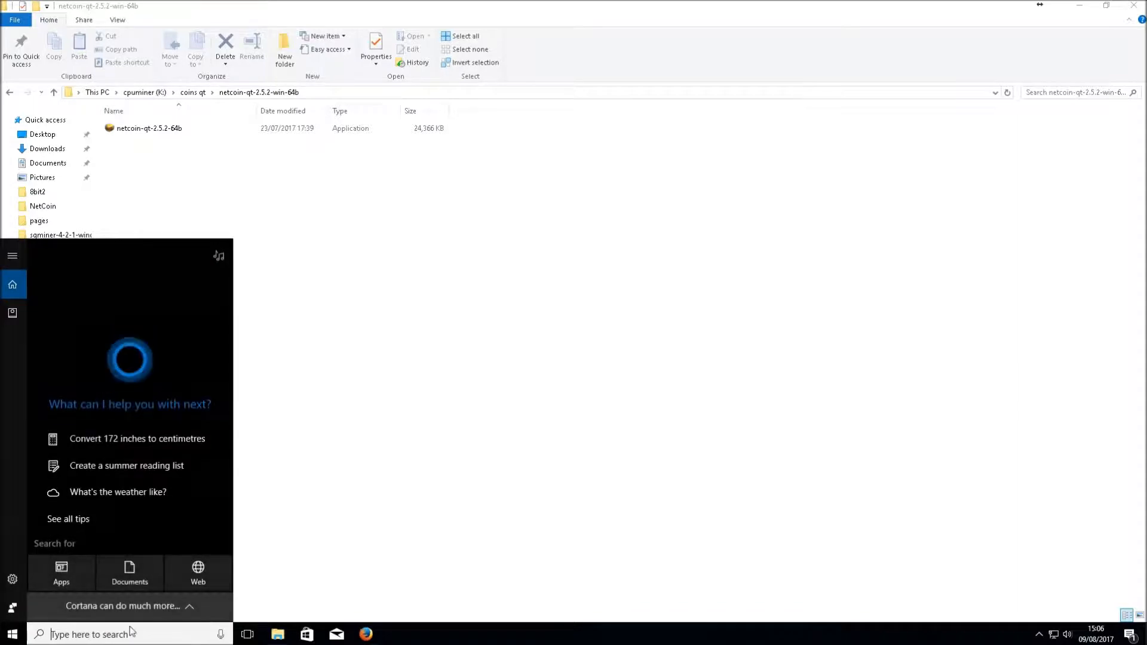
type("%a")
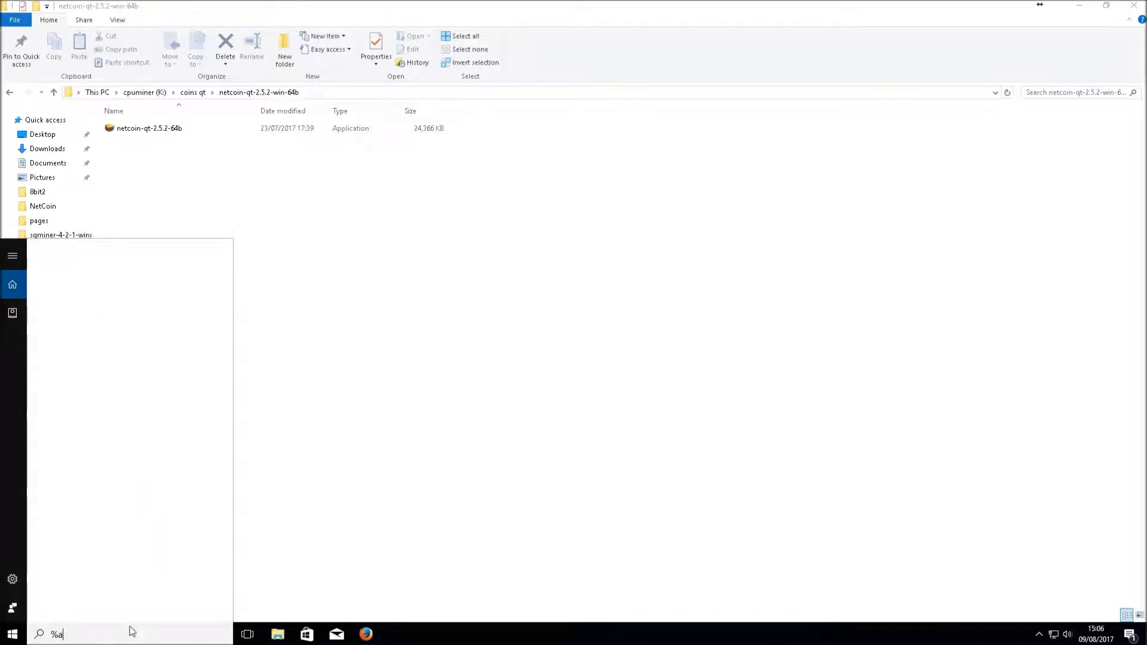
type("ppdata%")
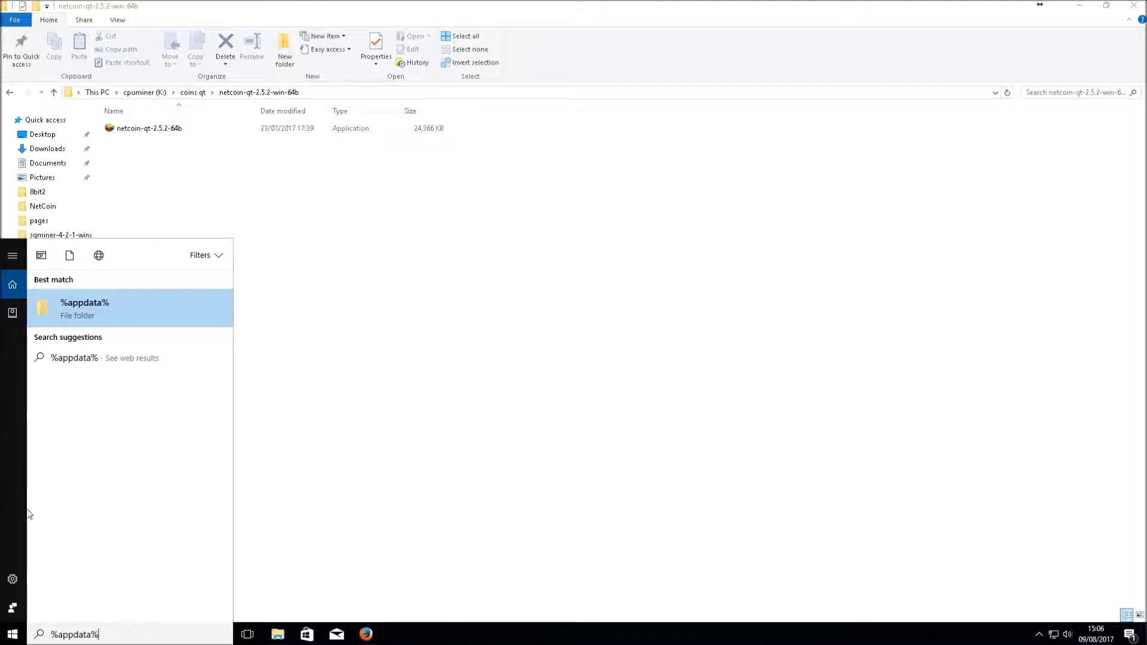
left_click(109, 313)
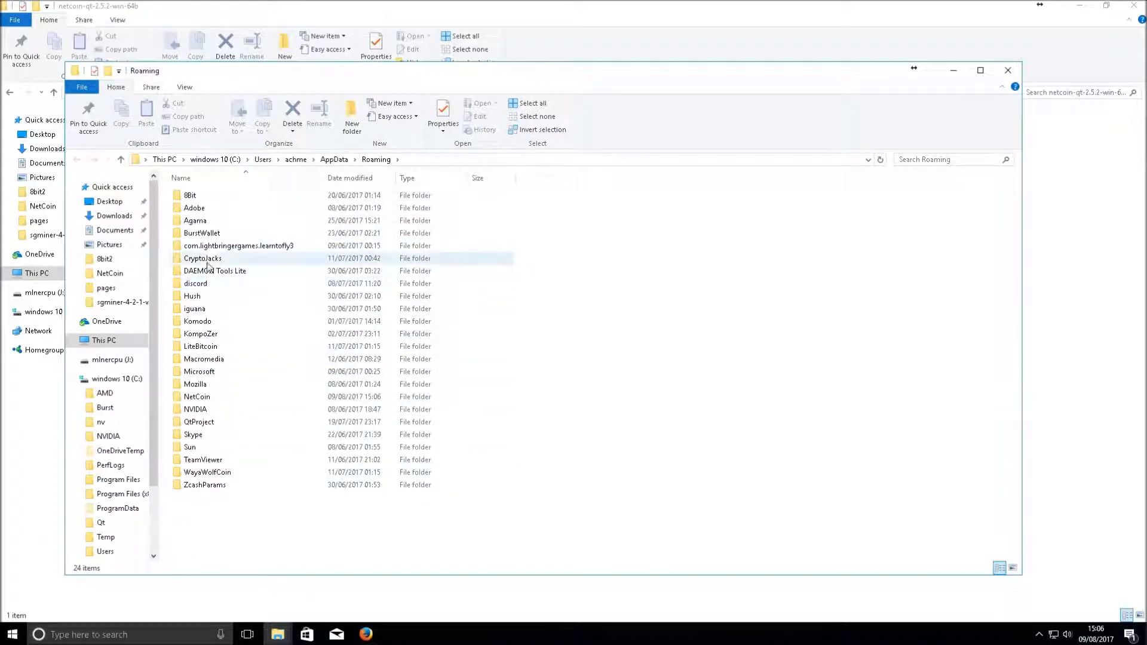
double_click(204, 401)
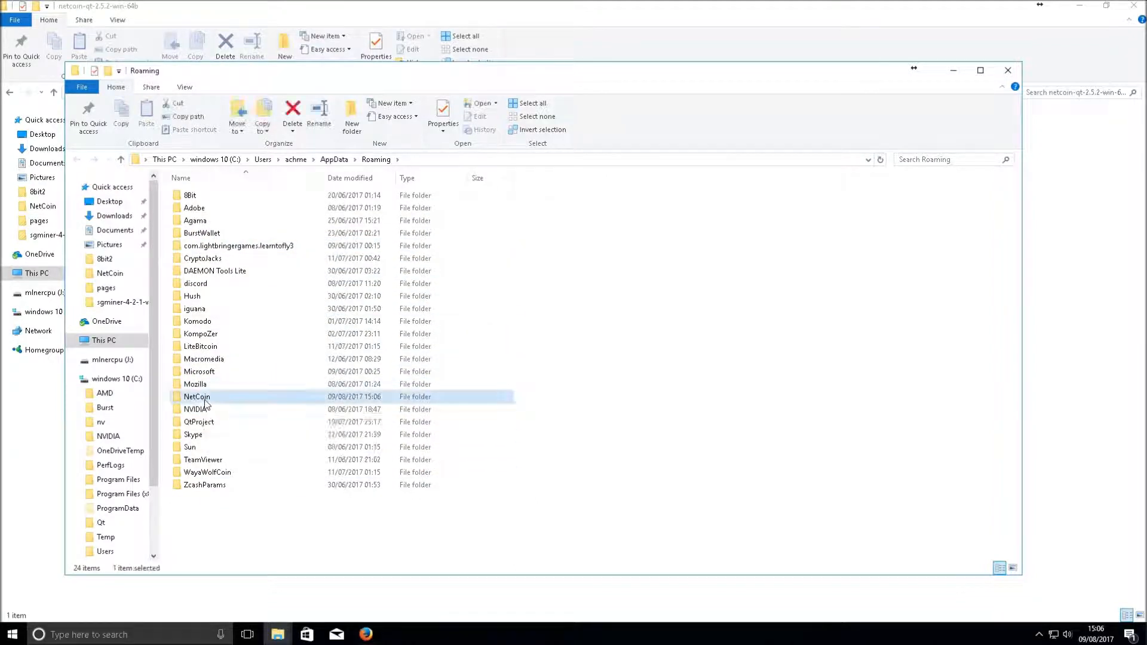
left_click(202, 296)
left_click_drag(207, 295, 264, 391)
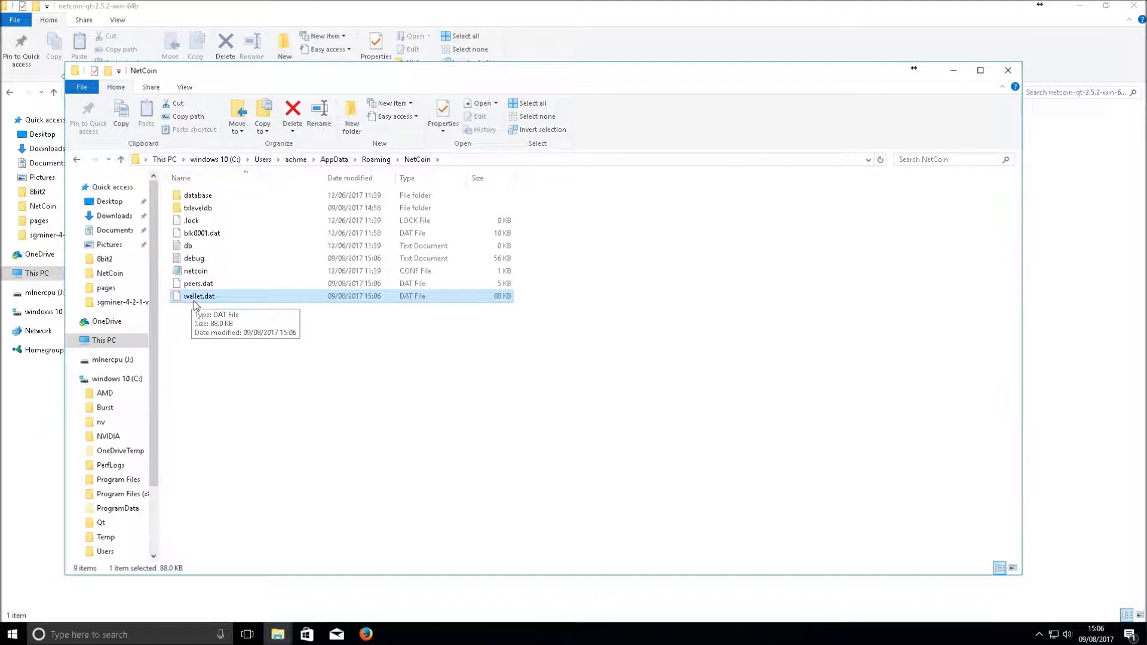
Add a new folder named walletbackup-09-08-2017 beside wallet.dat in the NetCoin folder
right_click(233, 383)
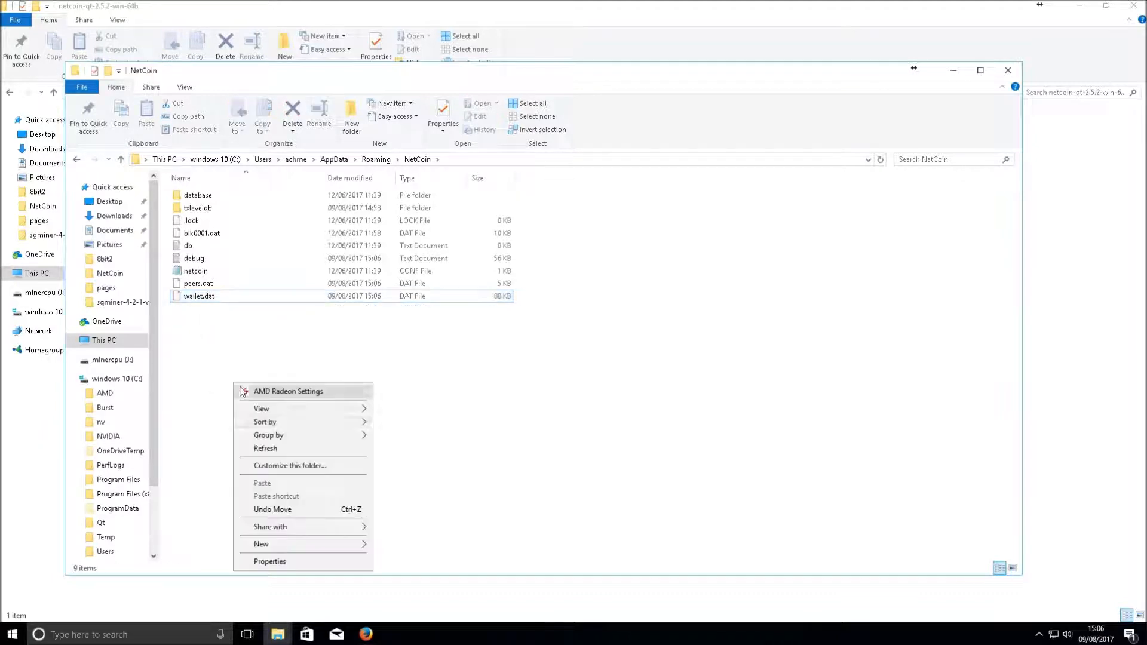
mouse_move(306, 540)
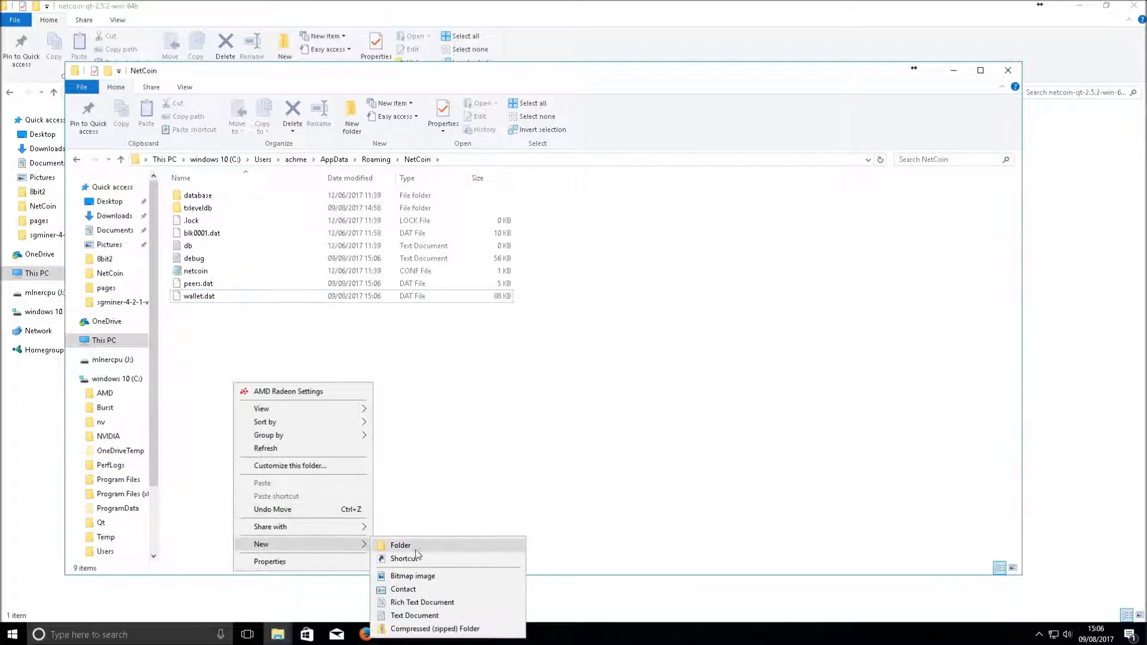
left_click(421, 546)
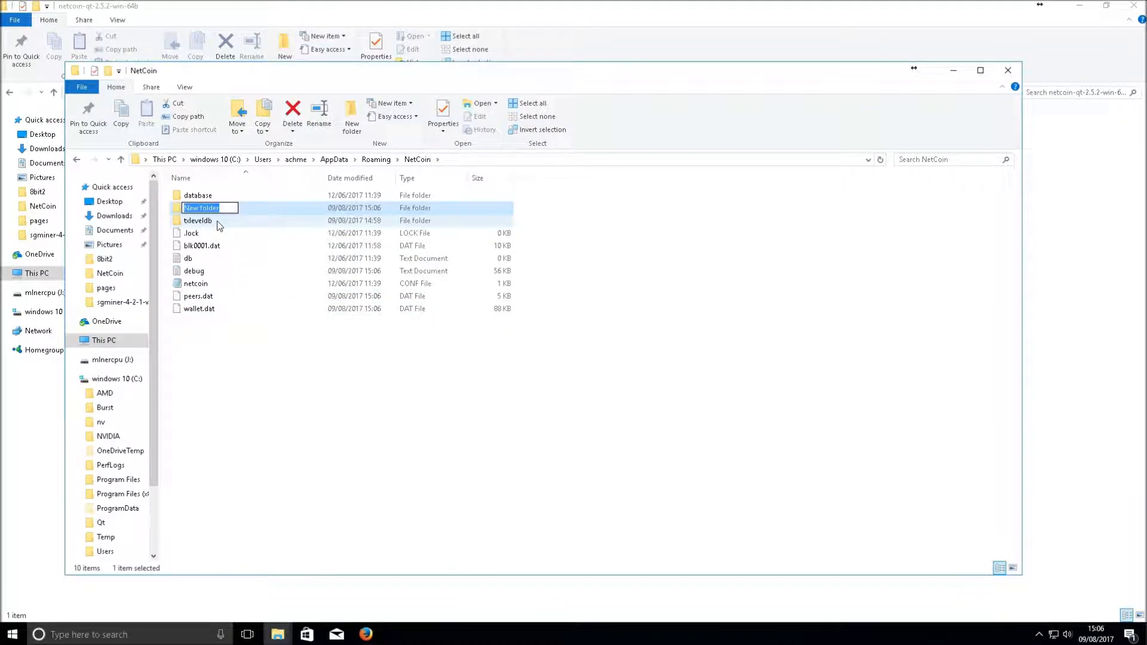
type("walletbackup")
type("-09")
key("slash")
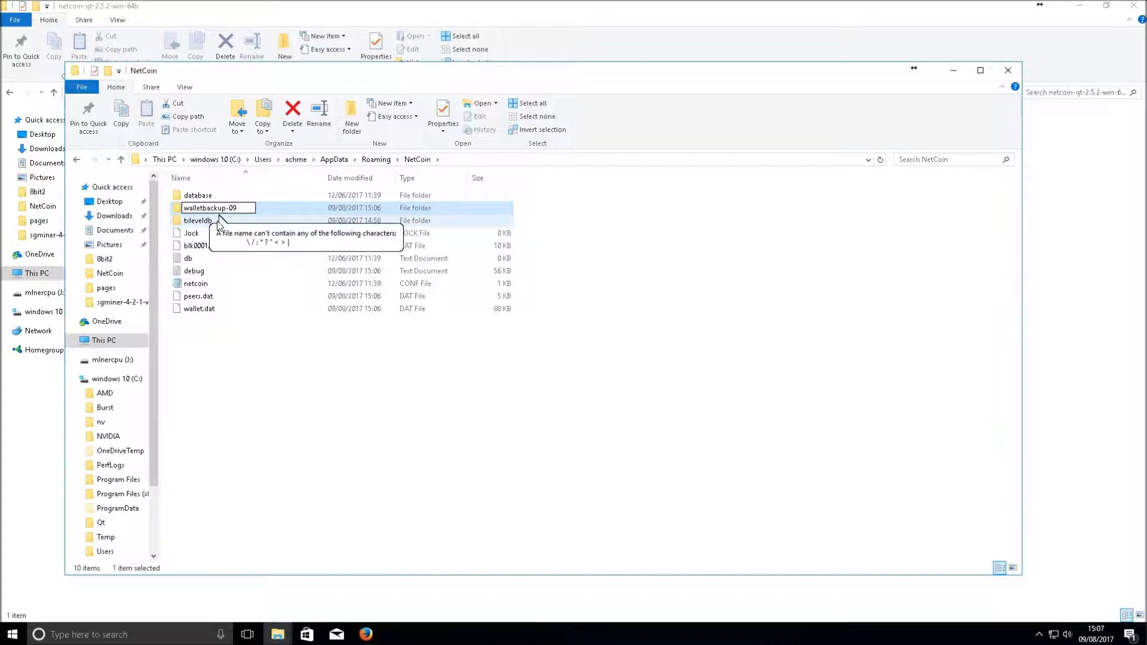
type("-08")
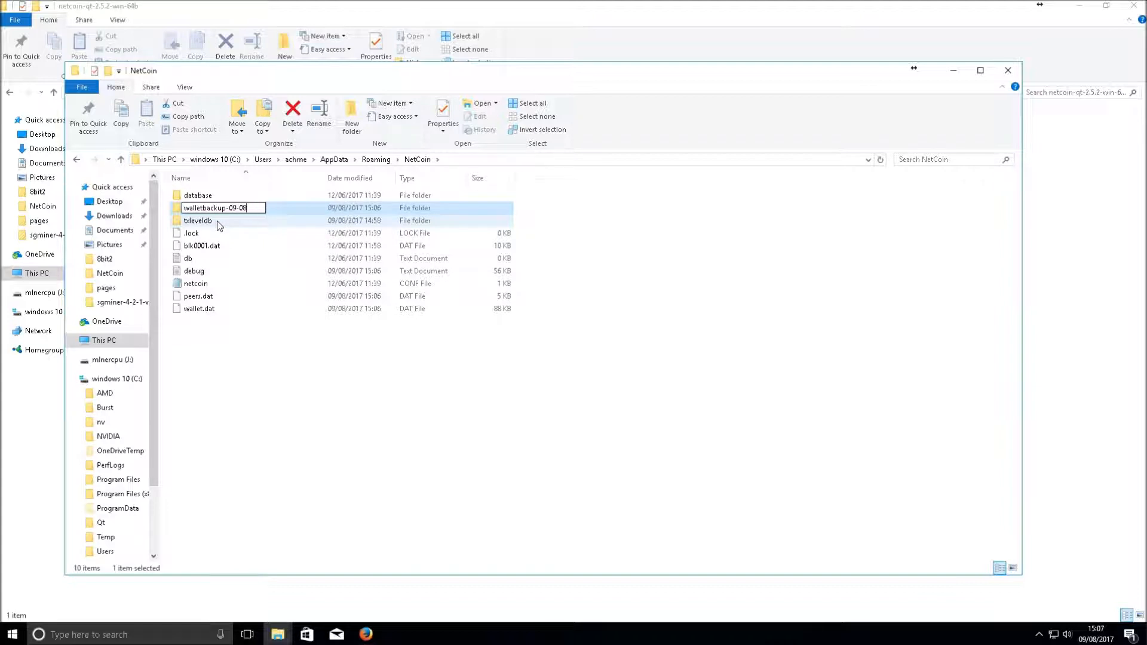
type("-2017")
key("Return")
left_click(193, 311)
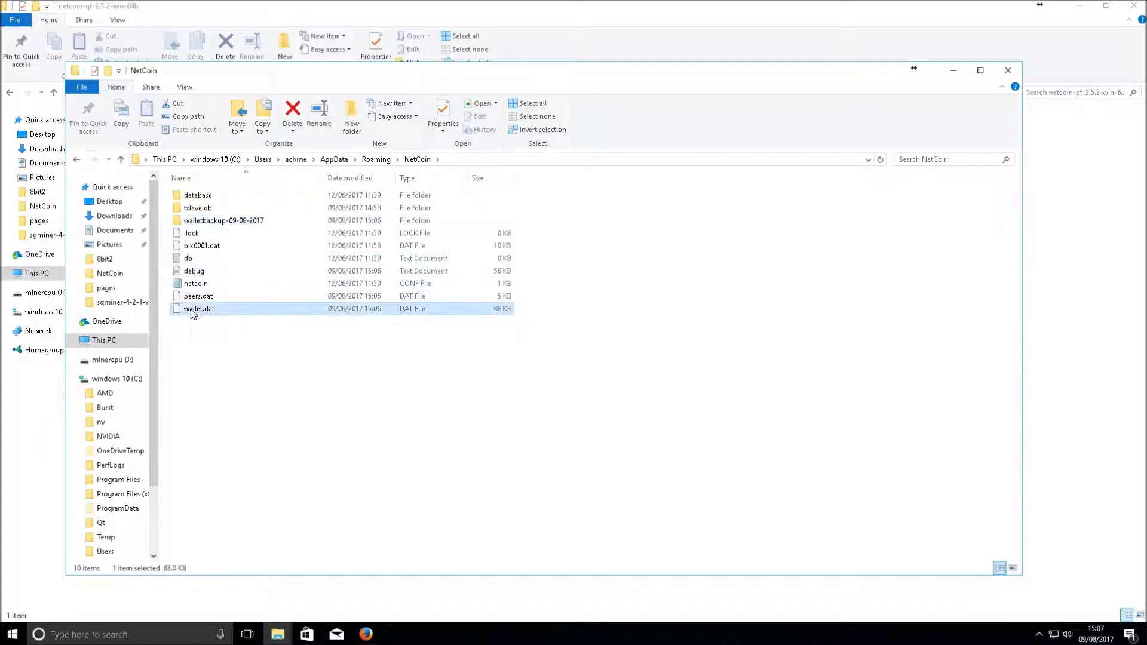
Copy wallet.dat into the walletbackup-09-08-2017 folder
right_click(192, 312)
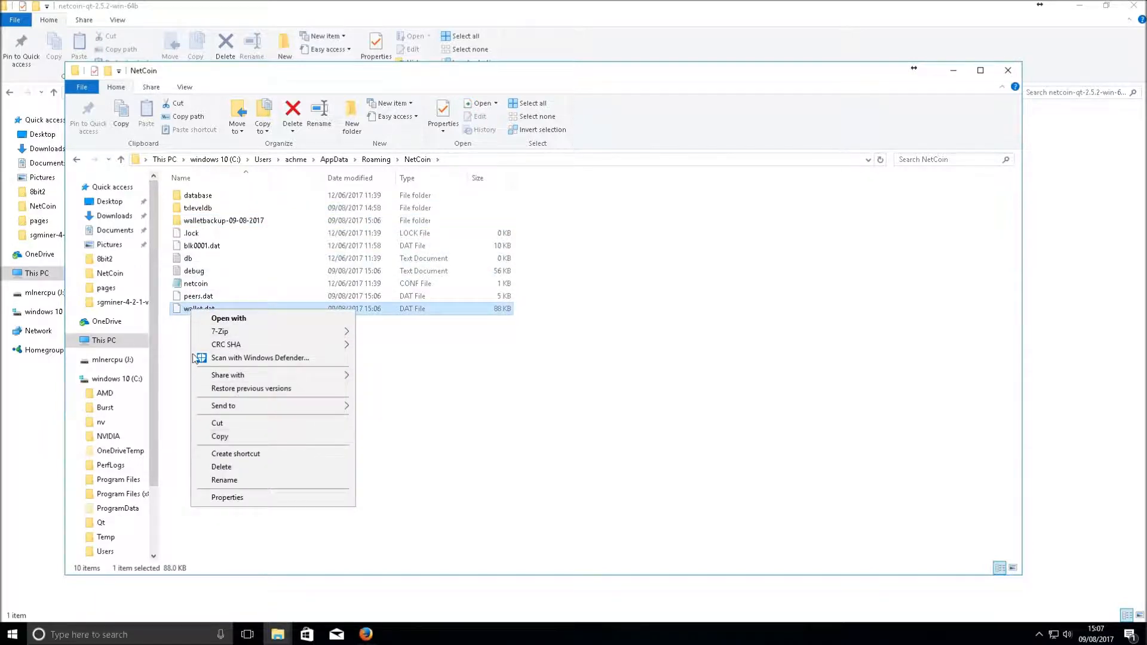
left_click(249, 439)
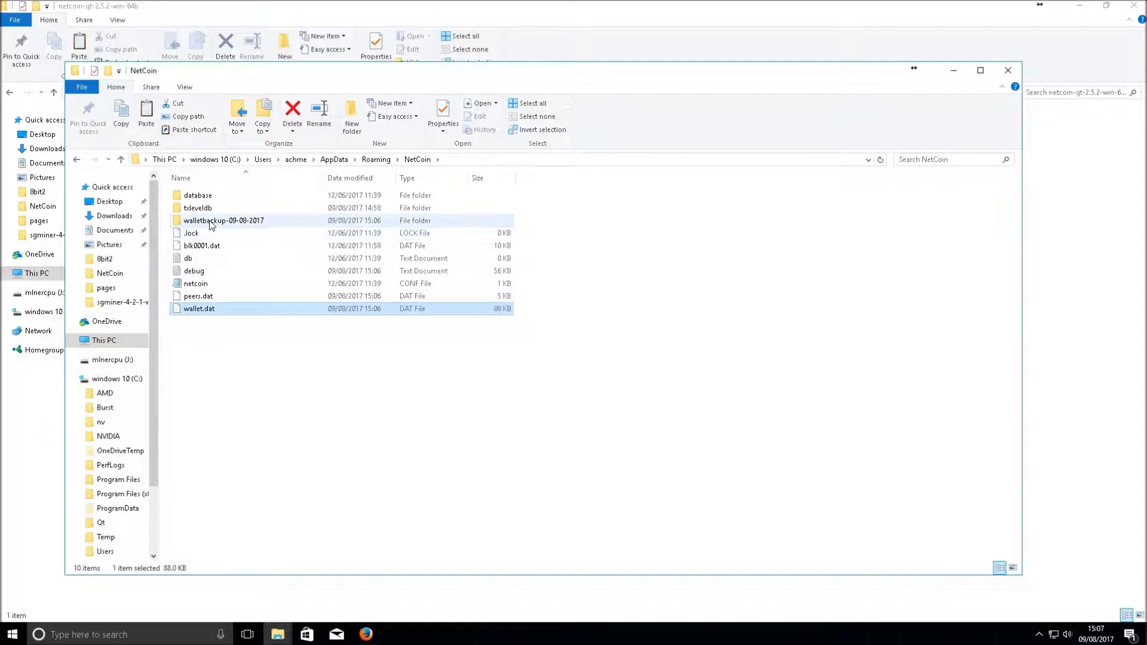
double_click(209, 221)
right_click(220, 251)
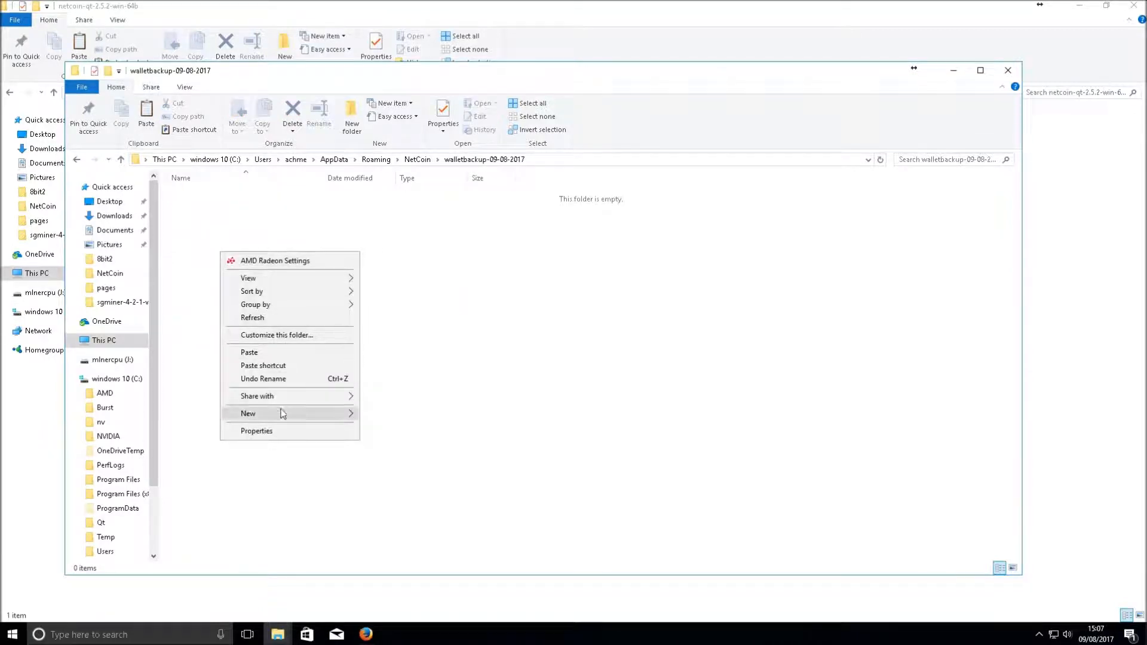
left_click(250, 352)
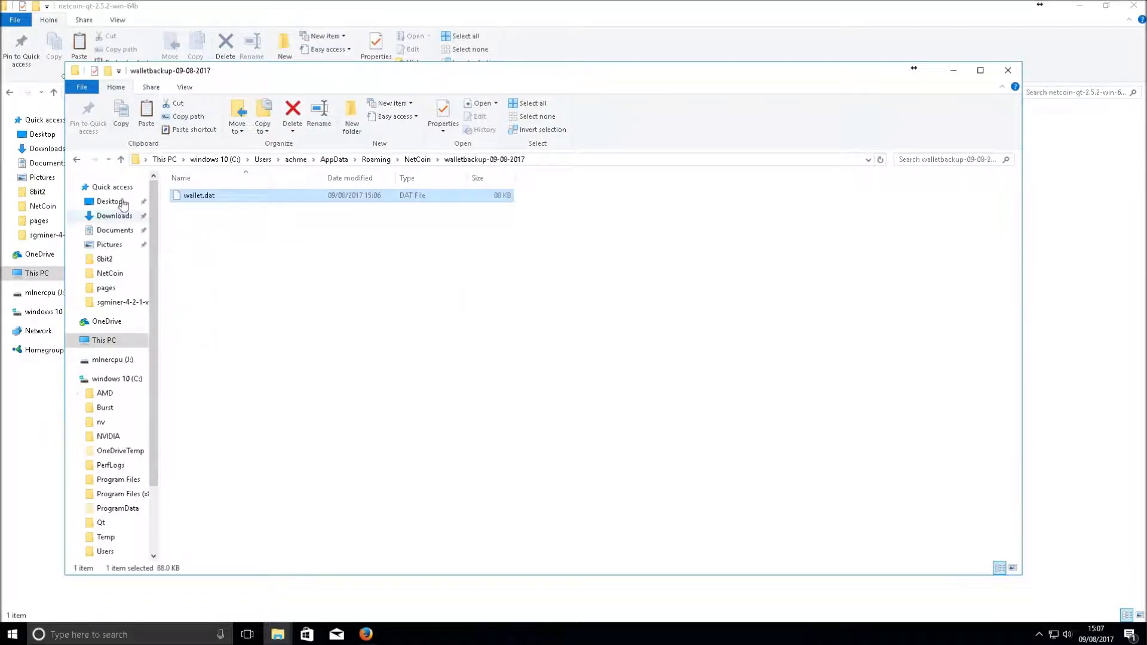
left_click(78, 160)
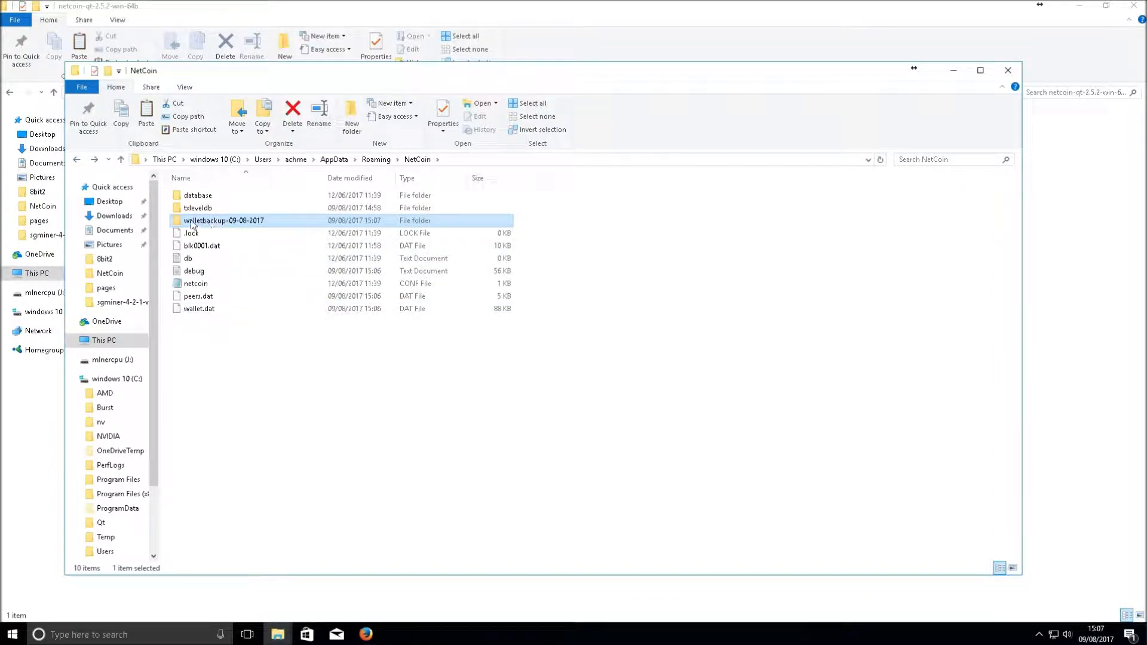
Move the walletbackup-09-08-2017 folder out of NetCoin into Documents
mouse_move(189, 223)
right_click(198, 223)
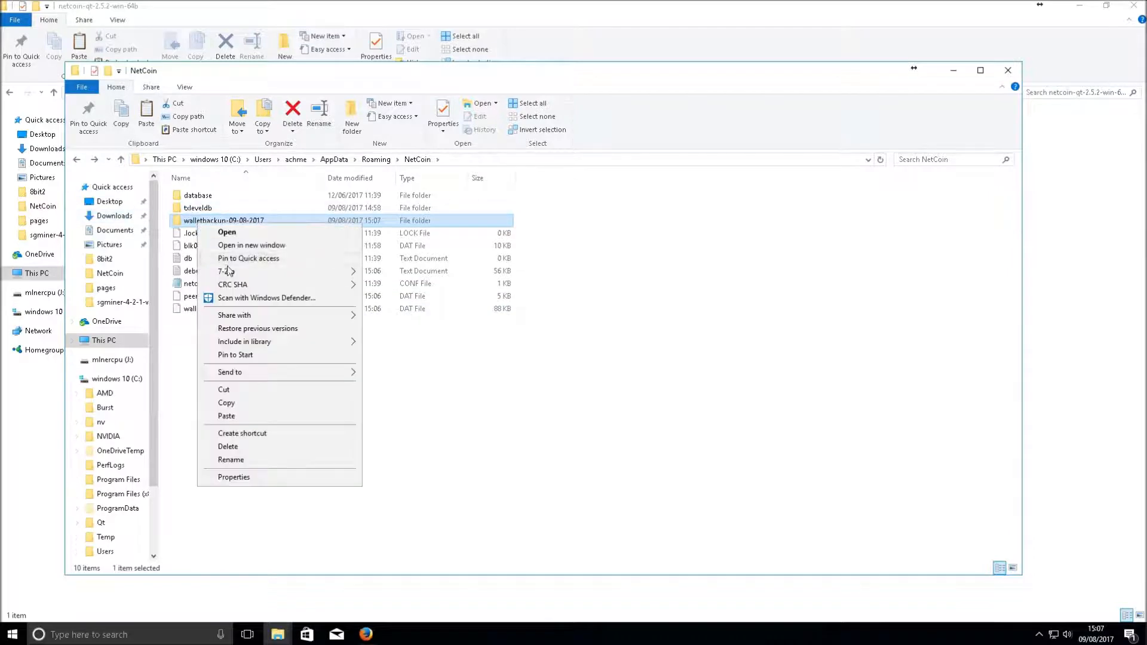
left_click(251, 389)
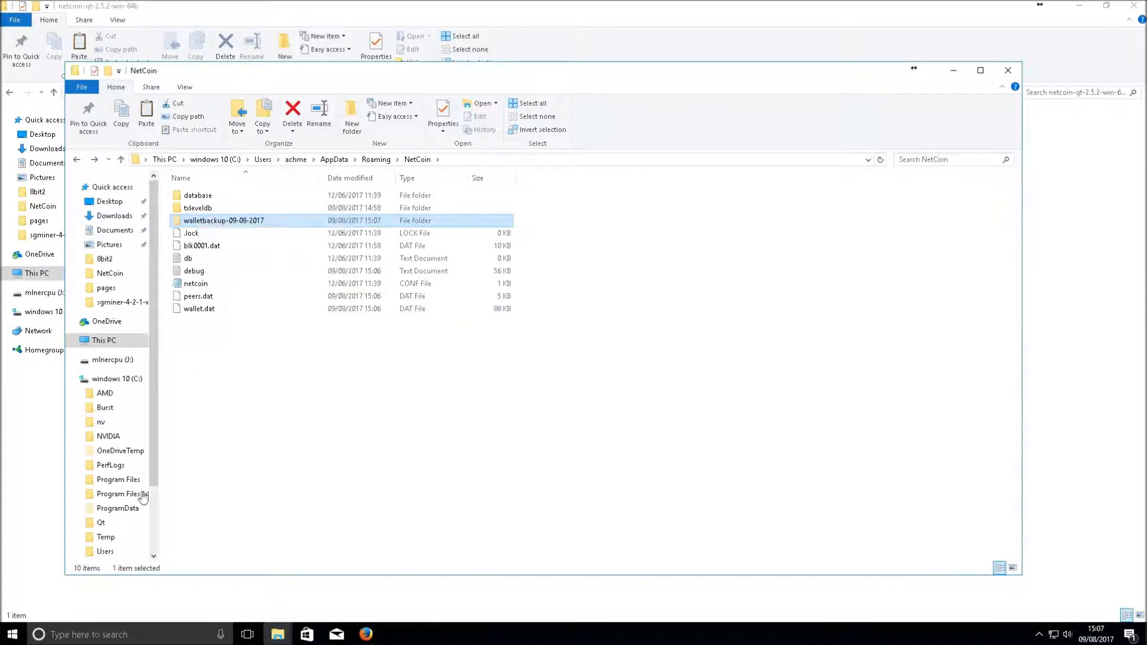
left_click(113, 230)
right_click(235, 381)
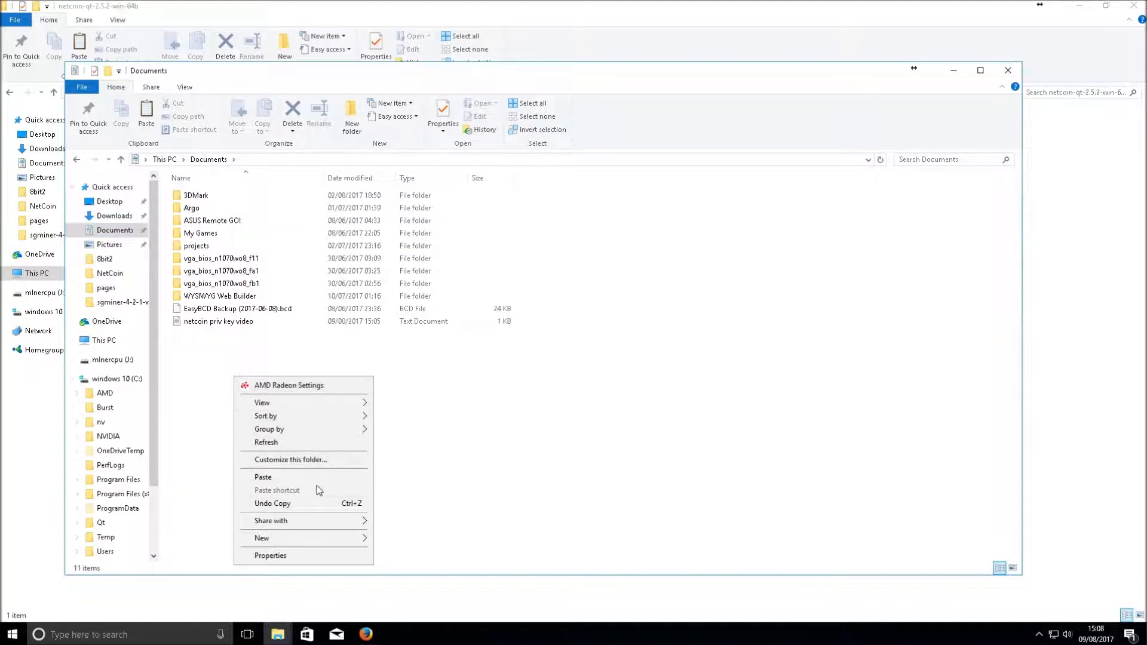
left_click(315, 477)
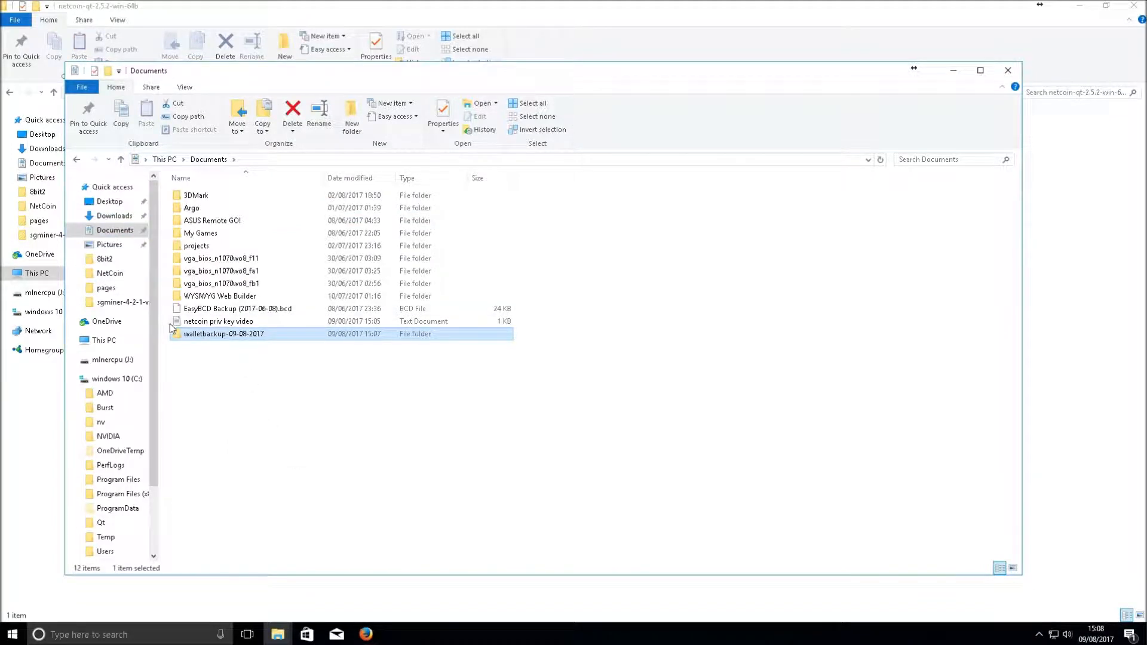
Select the netcoin priv key video note, then the walletbackup-09-08-2017 folder in Documents
left_click(221, 321)
left_click(233, 335)
left_click(225, 322)
left_click(225, 335)
left_click(223, 322)
left_click(217, 335)
left_click(214, 323)
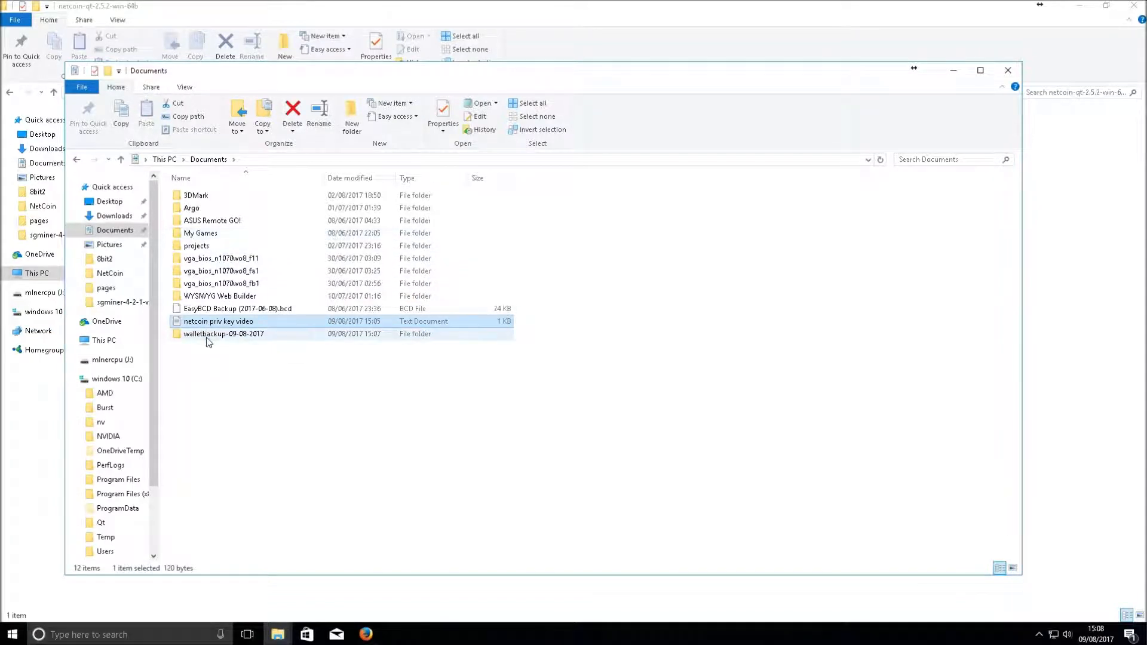
left_click(225, 334)
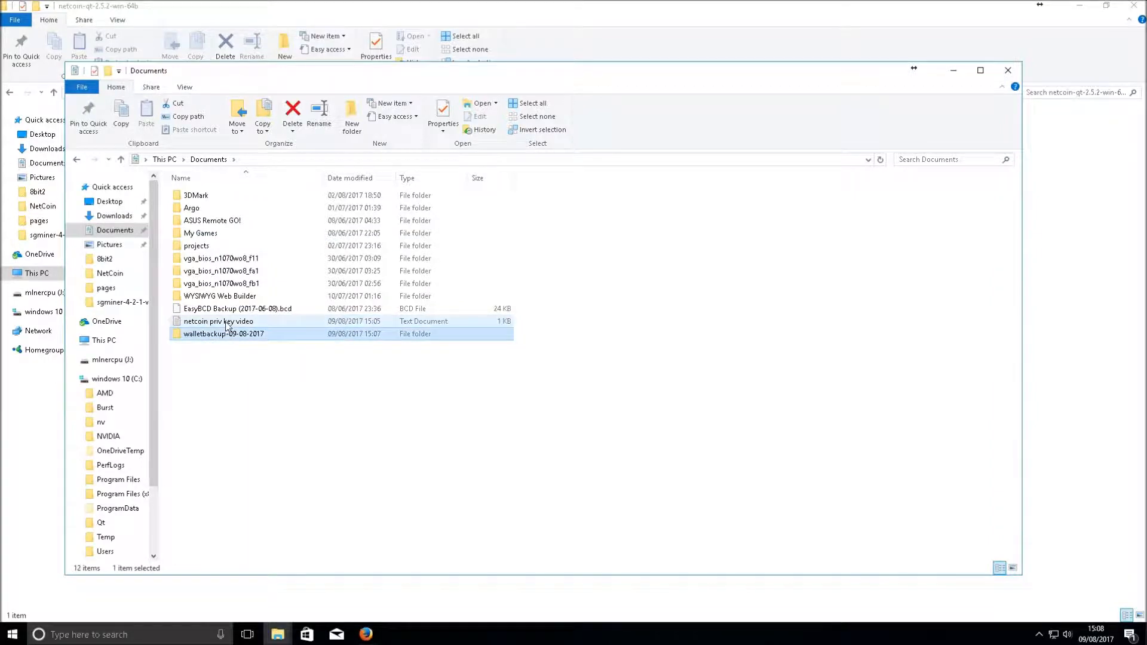
Rename the backup folder to 'NetCoin walletbackup-09-08-2017'
right_click(189, 338)
left_click(233, 558)
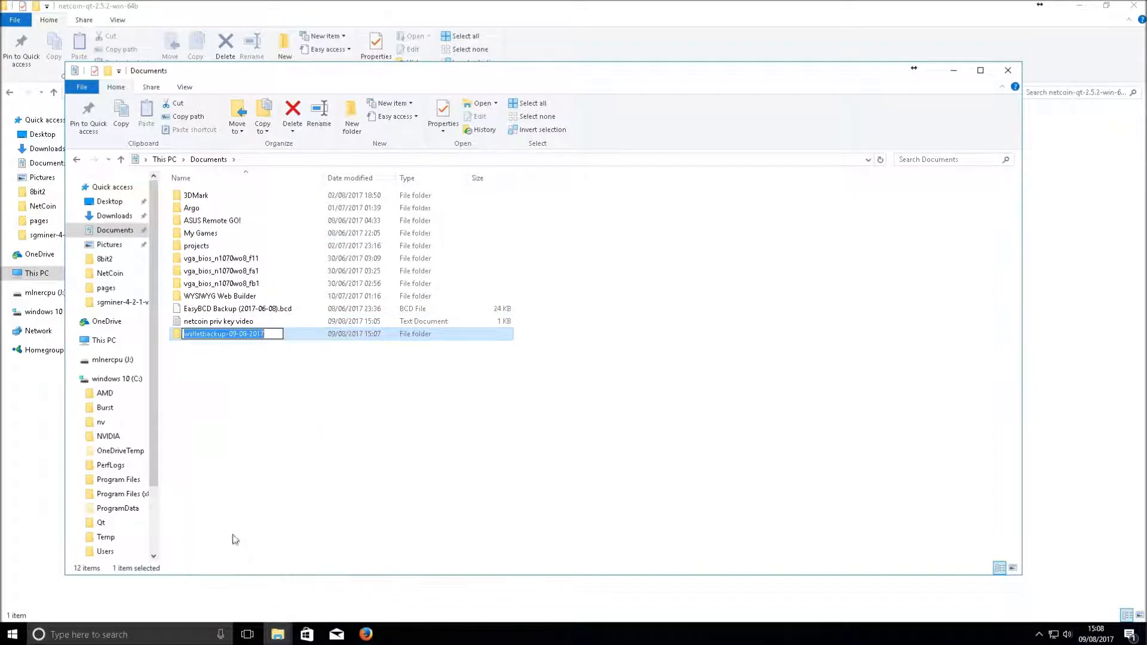
left_click(185, 335)
type("Net")
key("BackSpace")
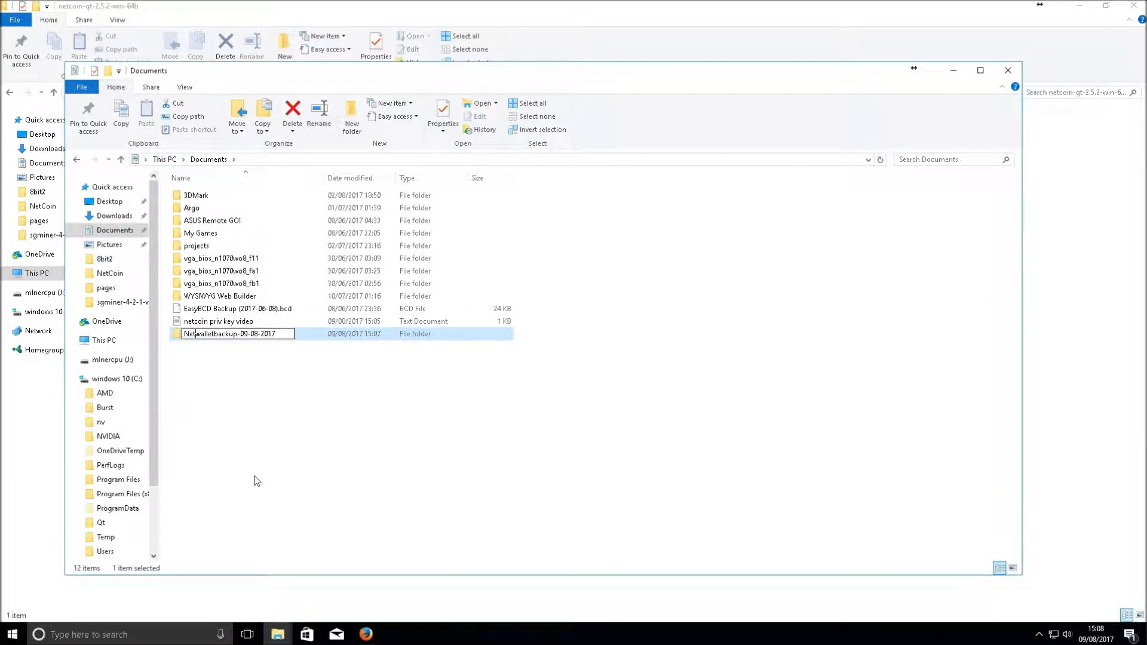
type("Coin")
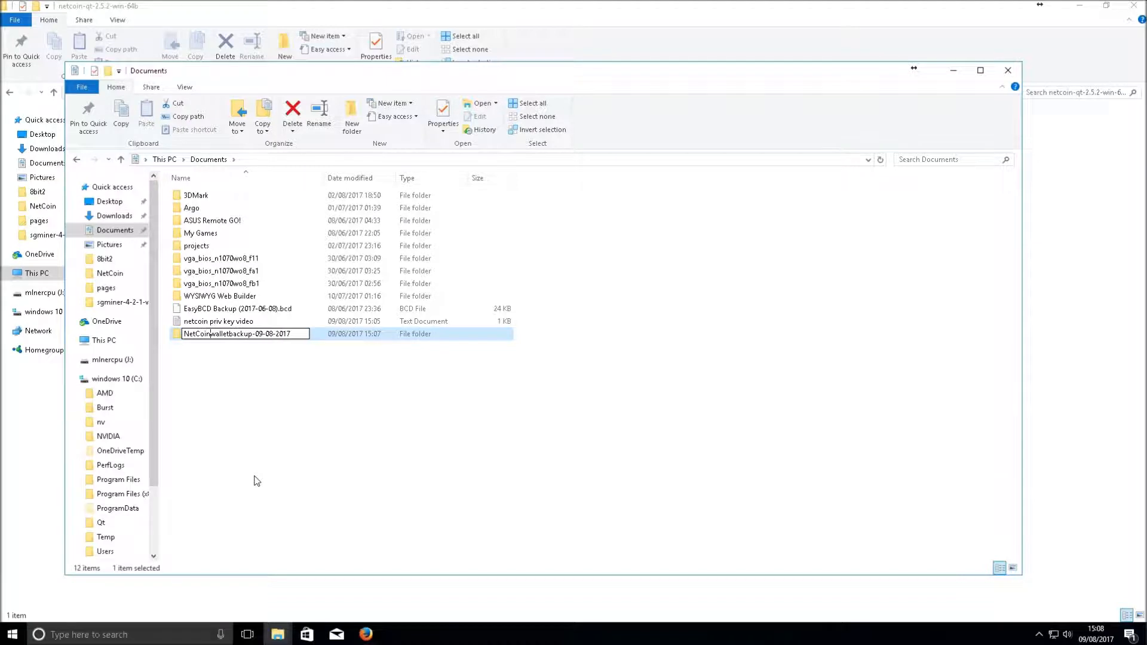
key("Return")
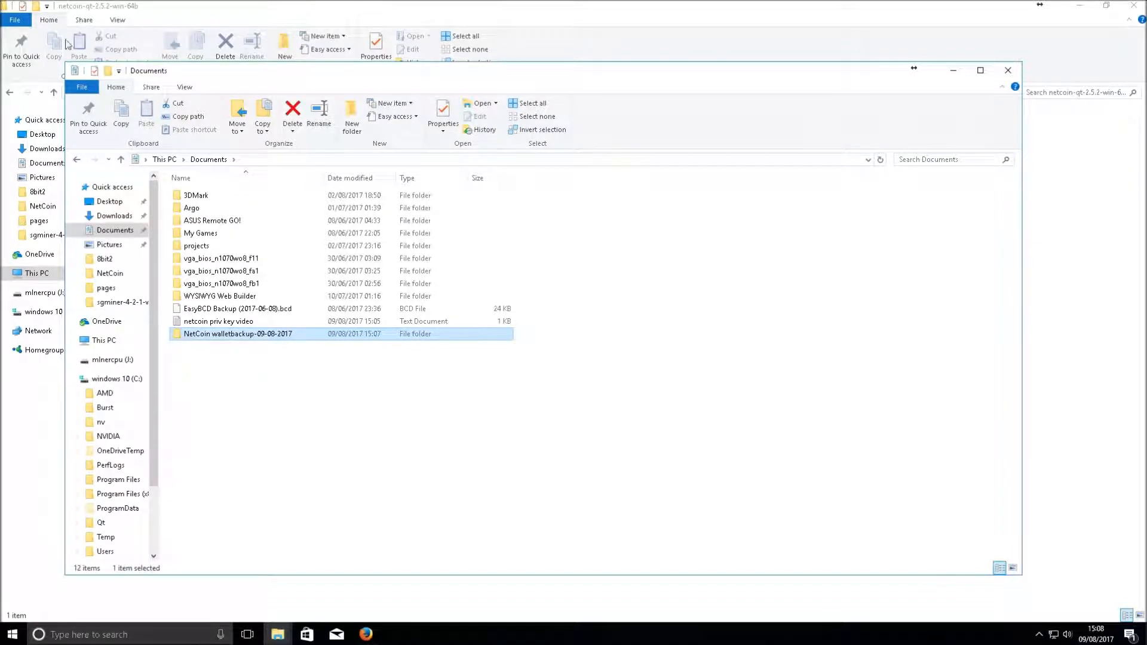
left_click(228, 355)
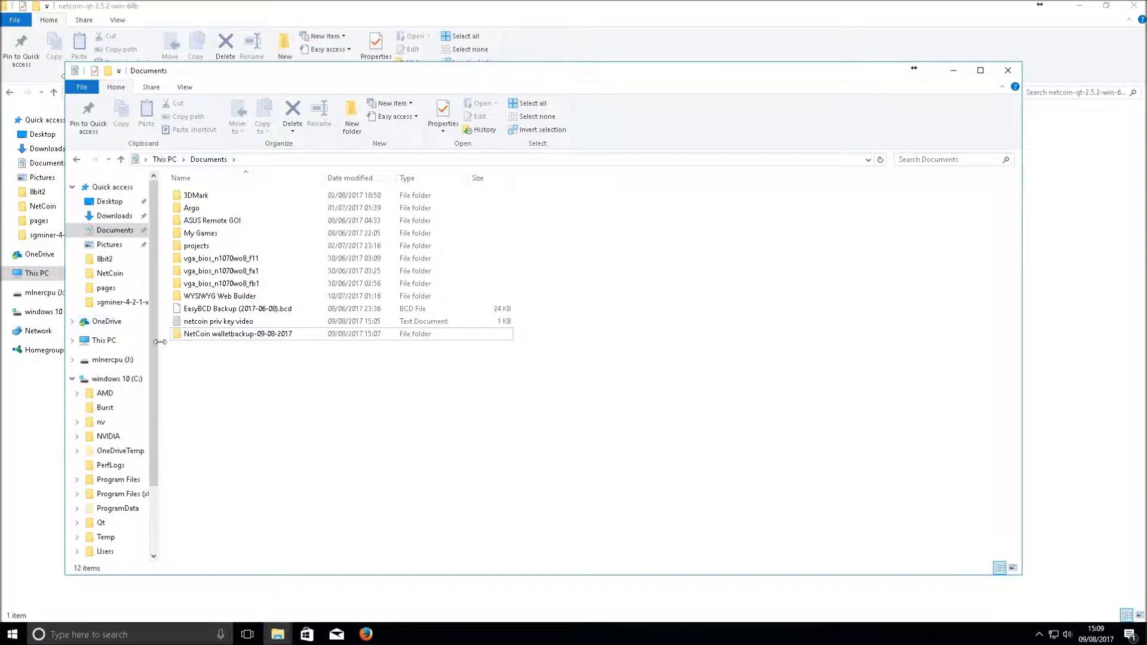
Minimize the Documents window, then bring it back from the taskbar's Explorer window list
left_click(209, 334)
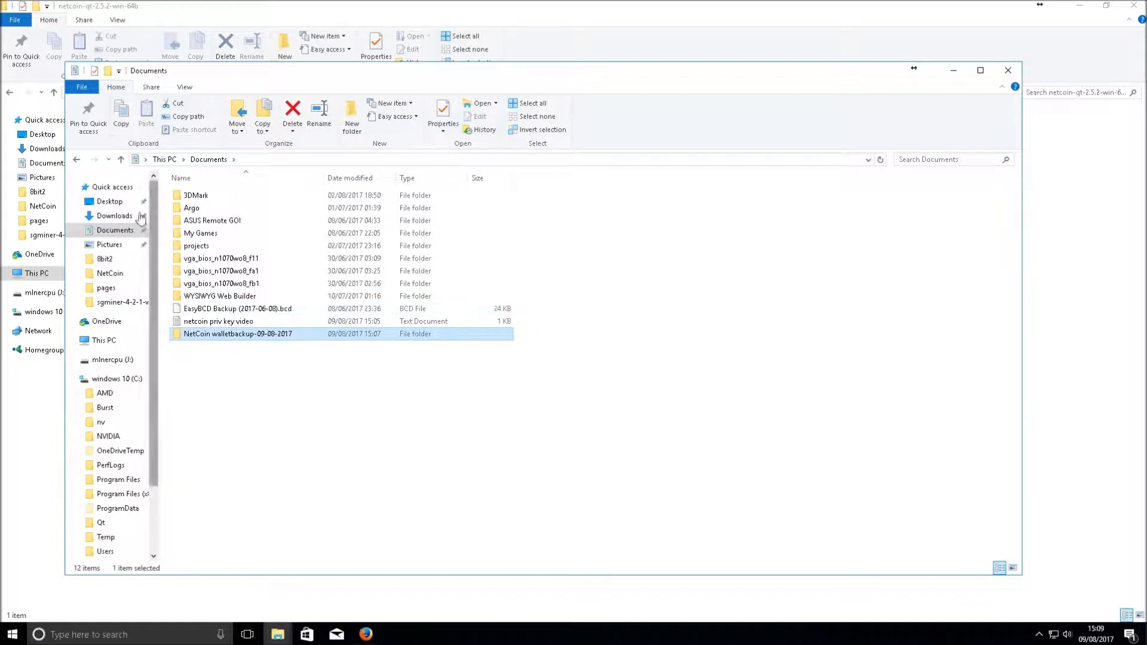
left_click(954, 71)
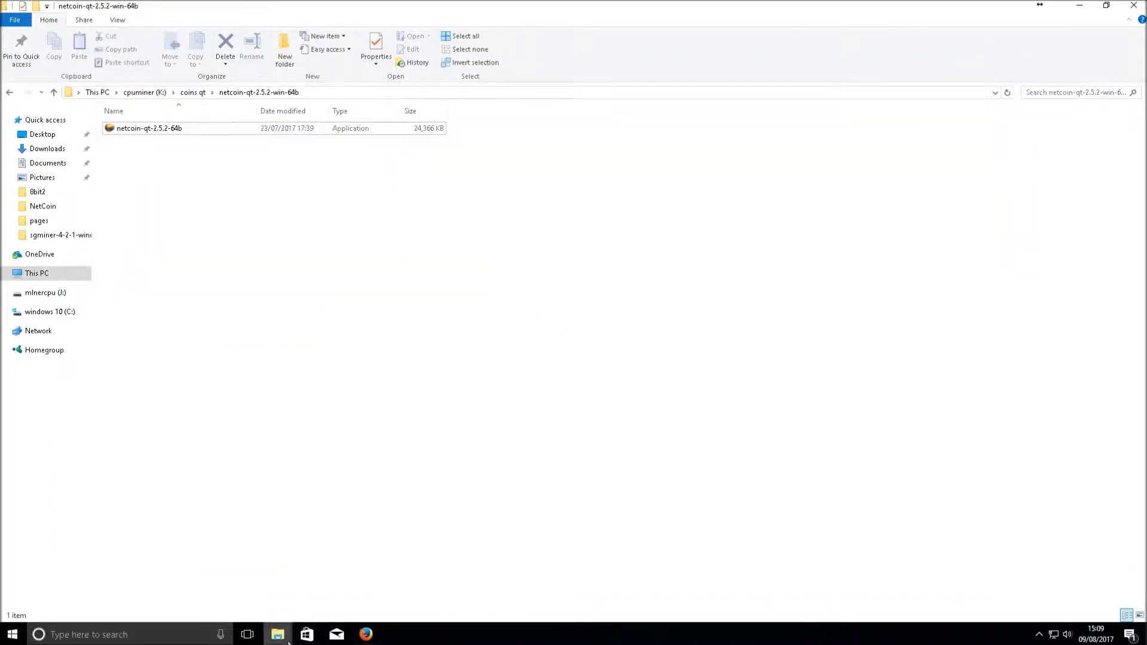
mouse_move(277, 633)
left_click(283, 585)
left_click(281, 624)
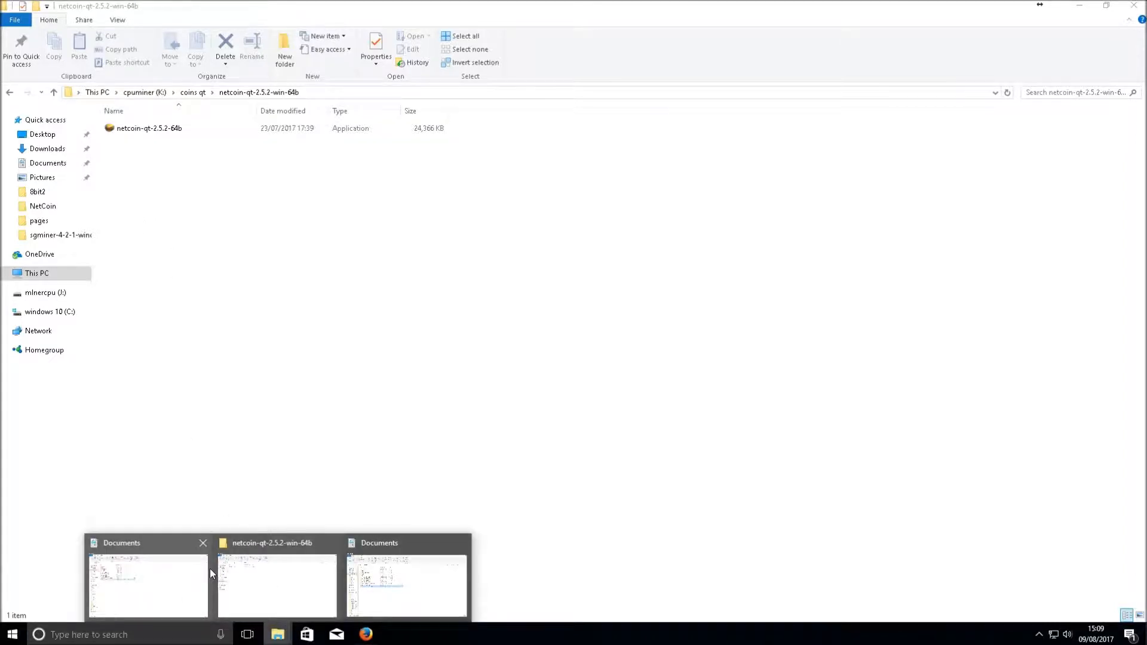
left_click(373, 581)
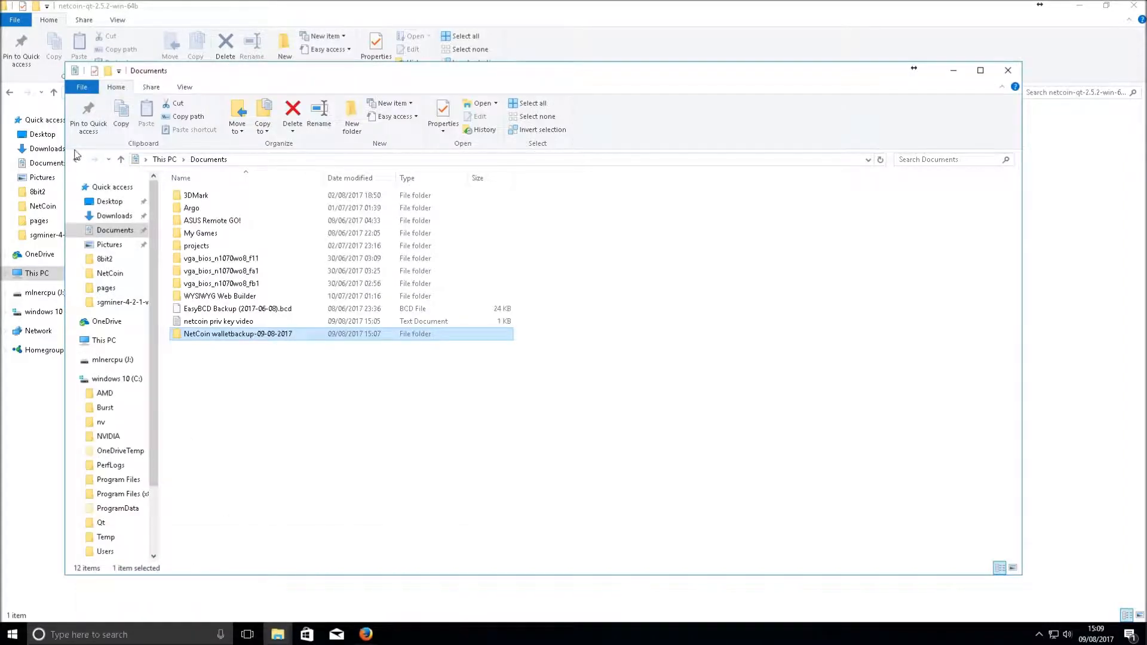
Go back to Roaming, open the NetCoin folder and snap its window to the right half
left_click(75, 160)
left_click(76, 160)
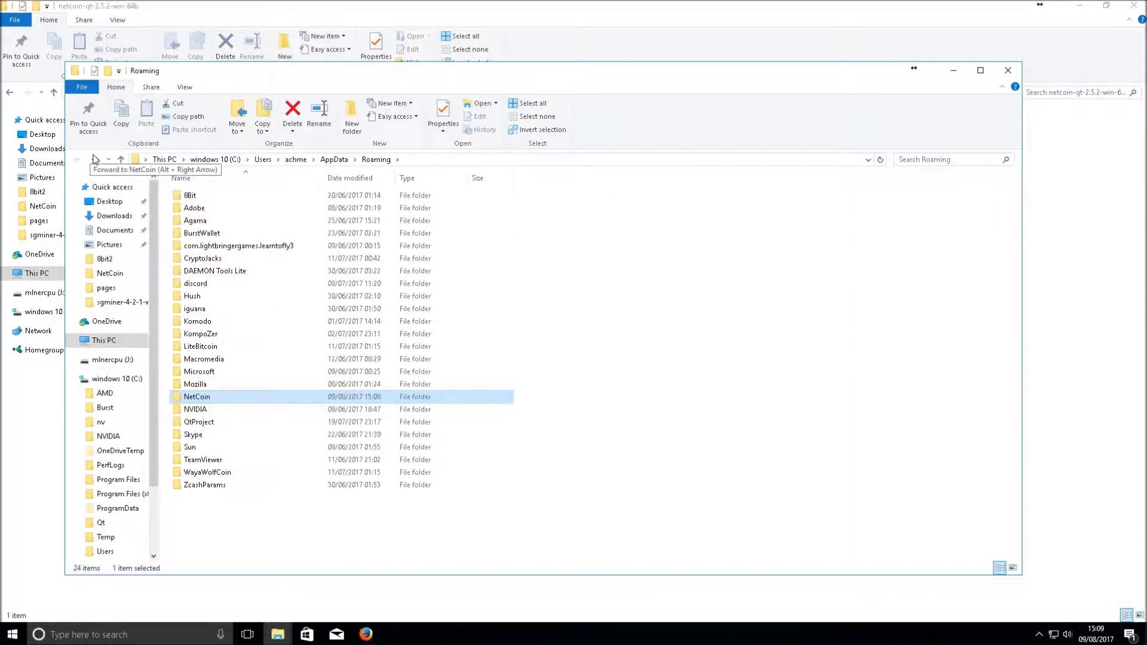
left_click(194, 396)
double_click(180, 394)
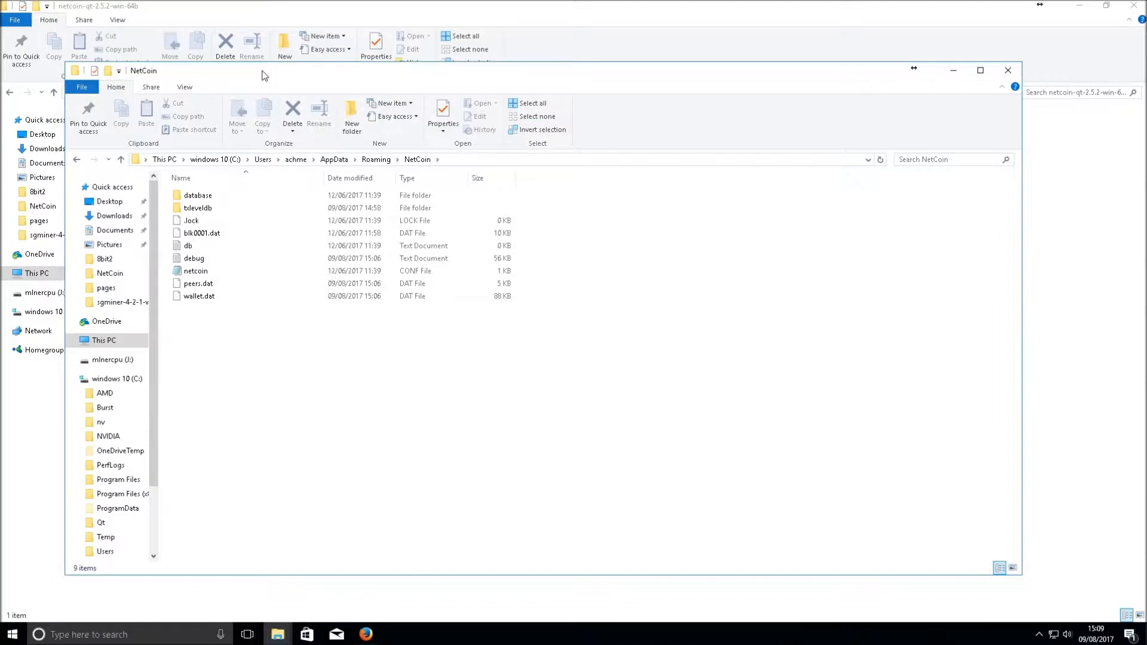
double_click(265, 76)
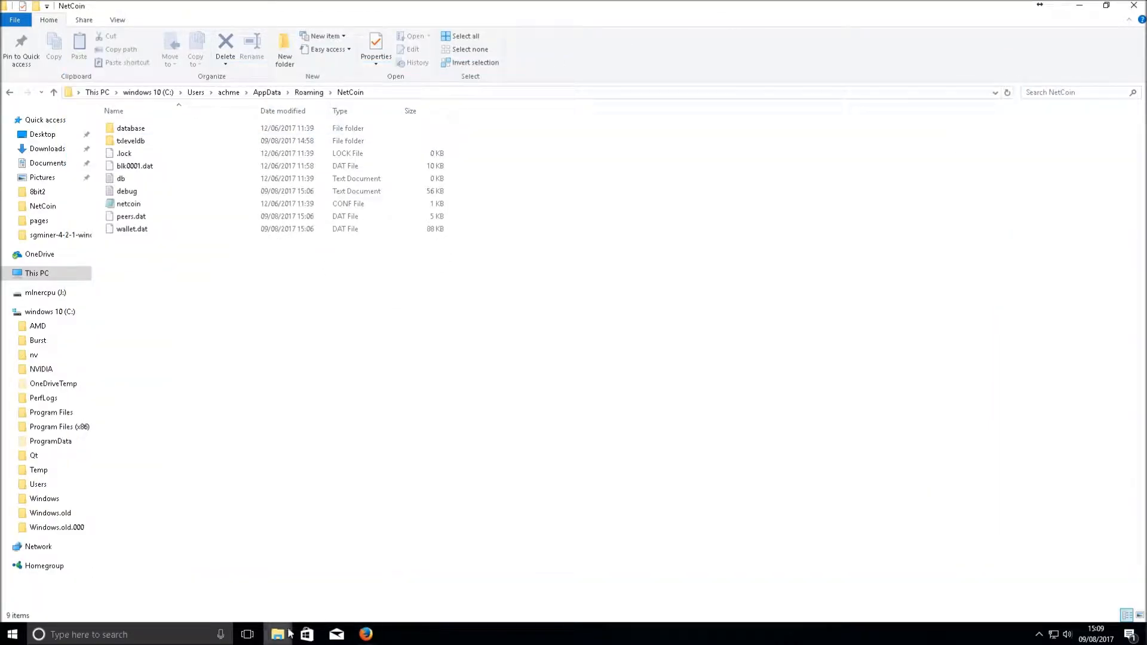
left_click_drag(186, 4, 1146, 30)
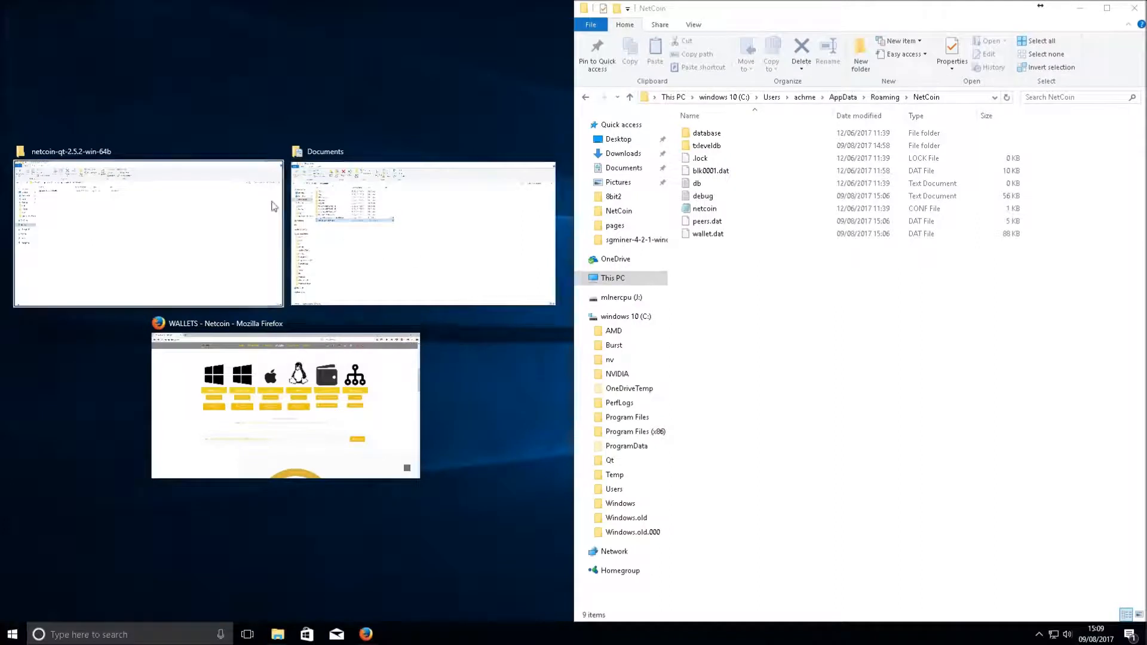
Bring the Documents window forward, switch it to Downloads and snap it to the left half
left_click(117, 203)
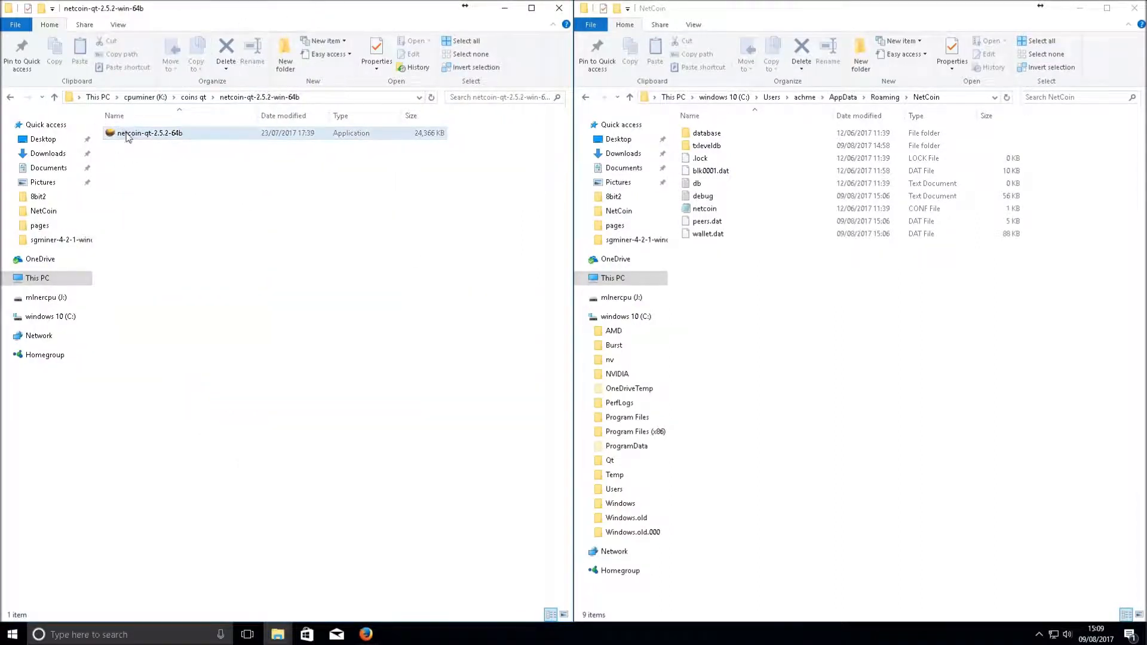
left_click(277, 635)
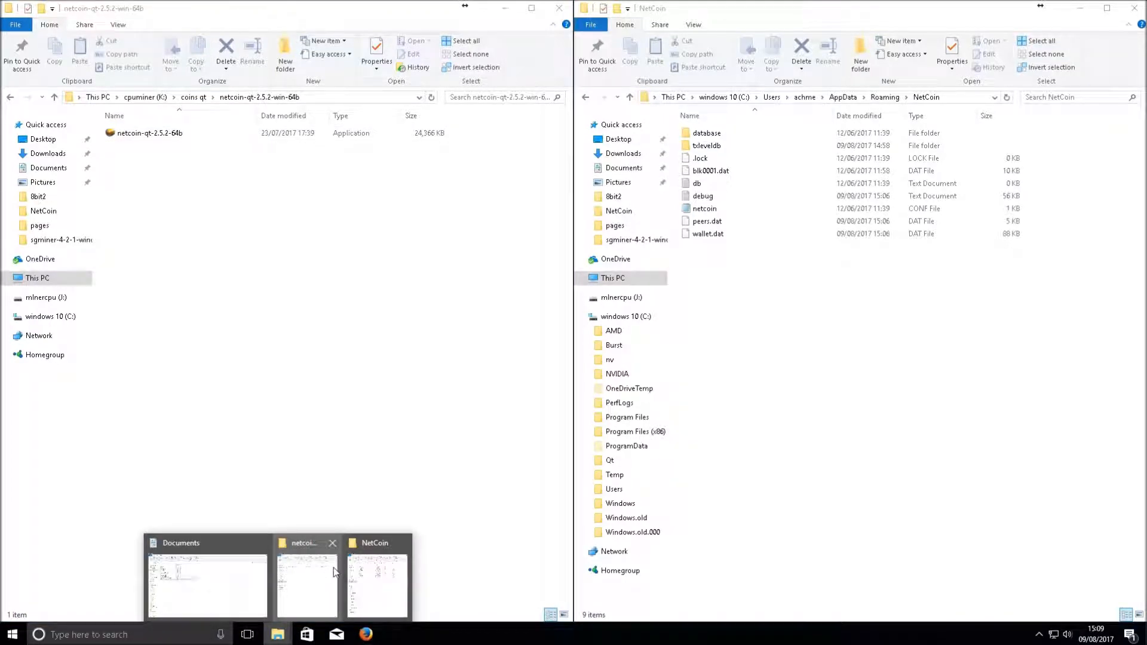
left_click(252, 572)
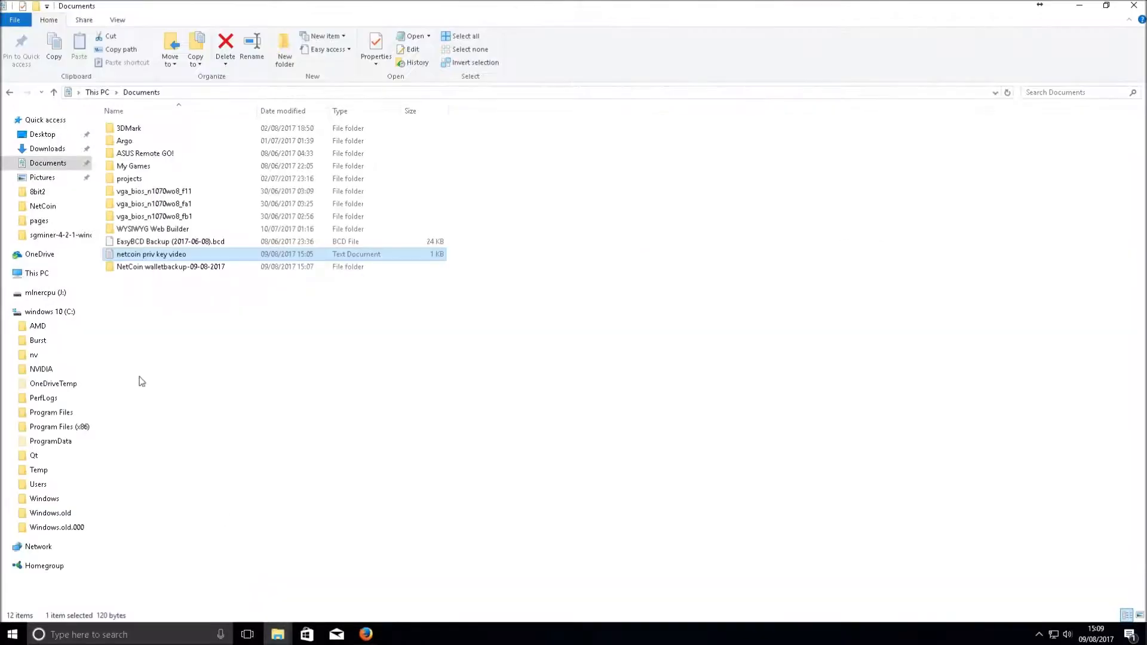
left_click(63, 149)
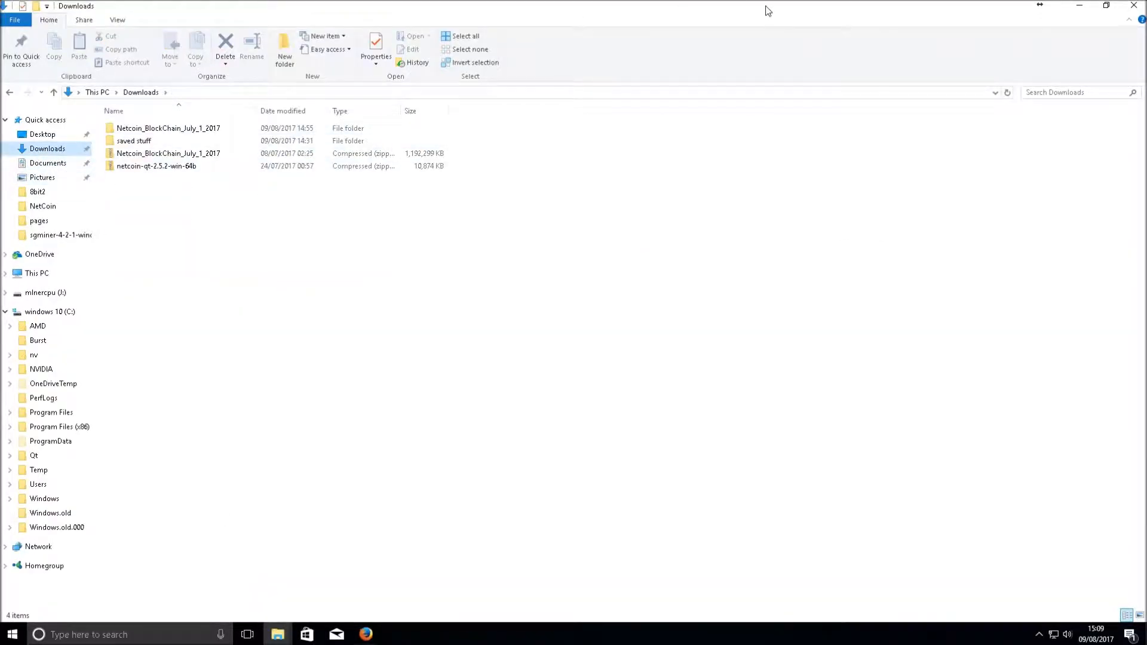
left_click_drag(771, 5, 1, 164)
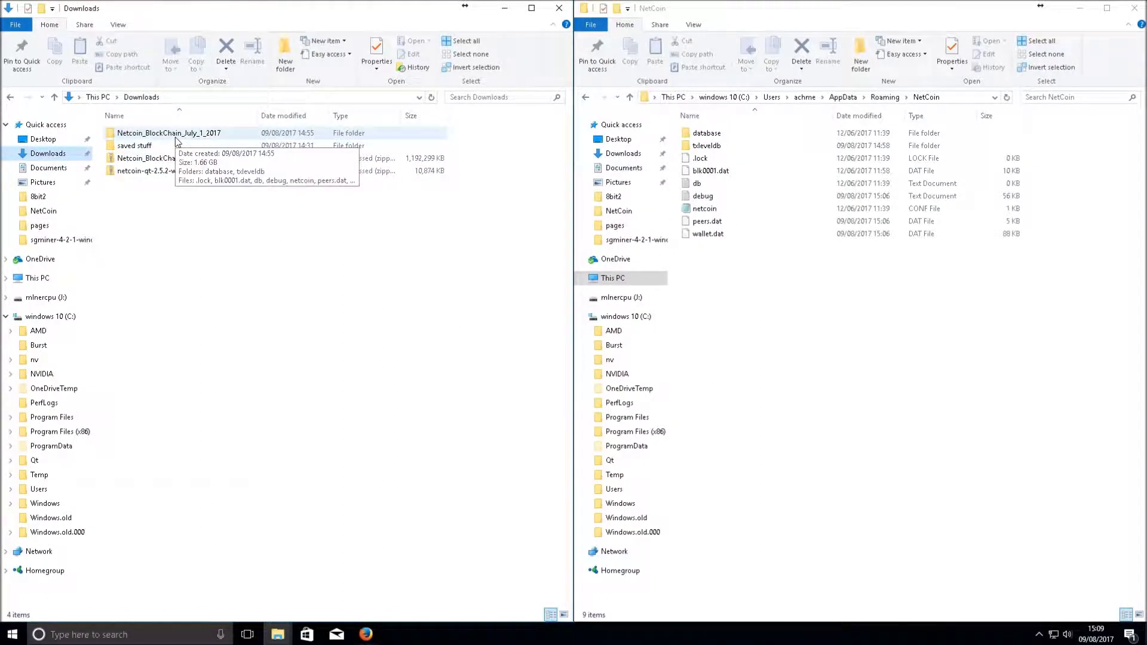
Open Netcoin_BlockChain_July_1_2017 and select all nine snapshot items
double_click(151, 134)
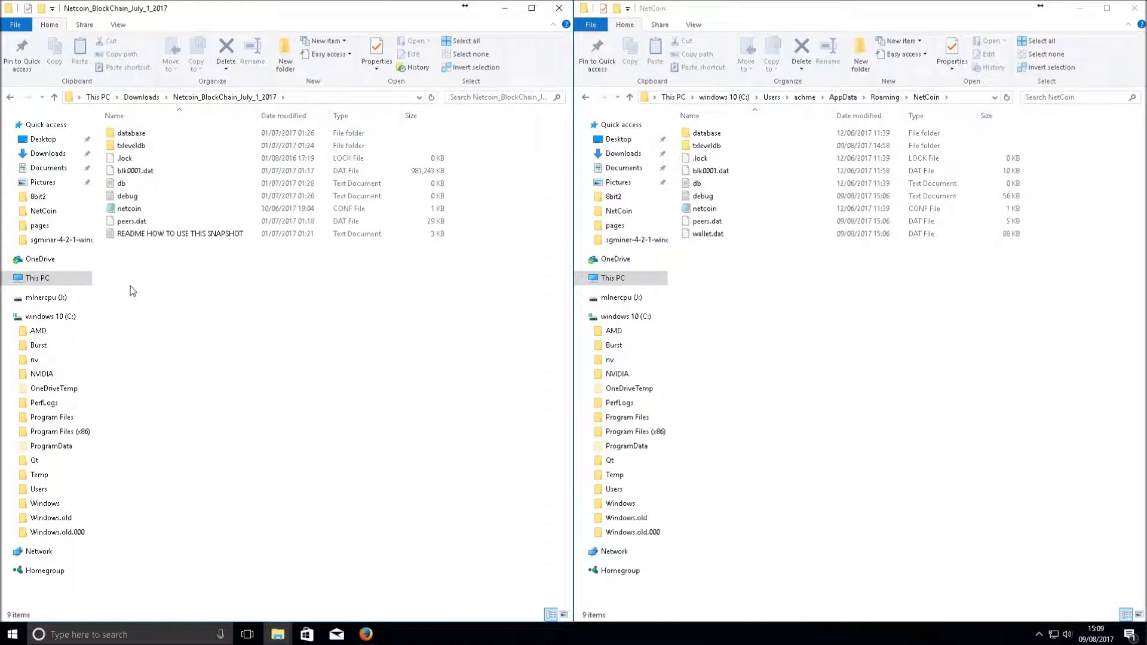
left_click(163, 234)
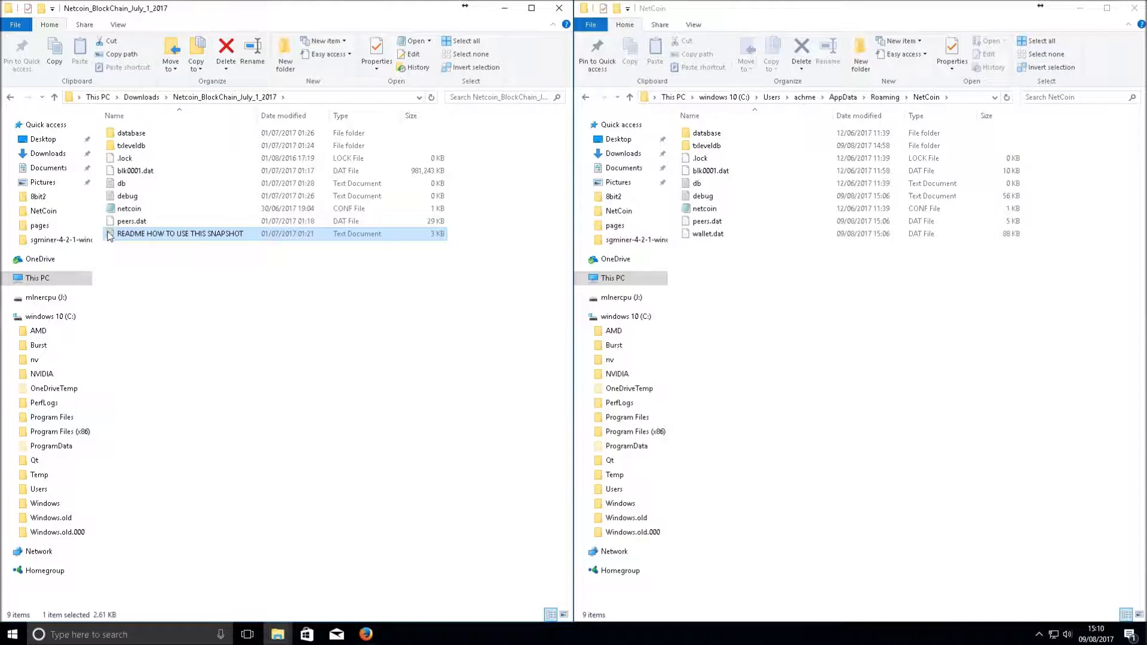
left_click_drag(154, 342, 133, 116)
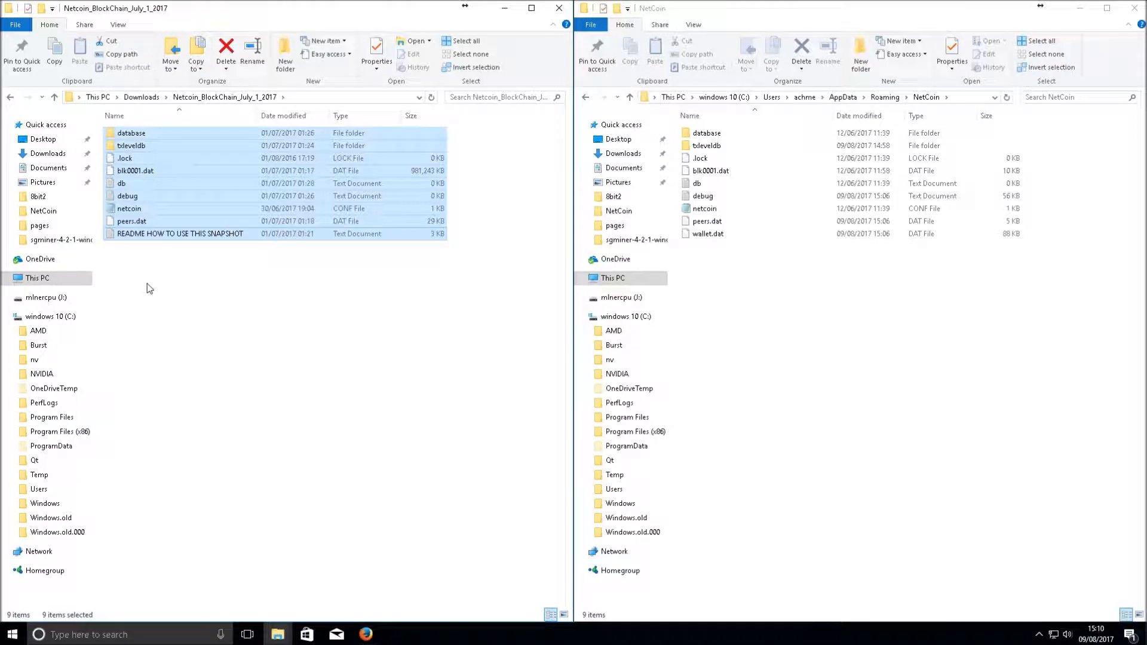
Drop the snapshot's netcoin config from its selection, then delete NetCoin's old blockchain files, keeping netcoin and wallet.dat
left_click(129, 209, "ctrl")
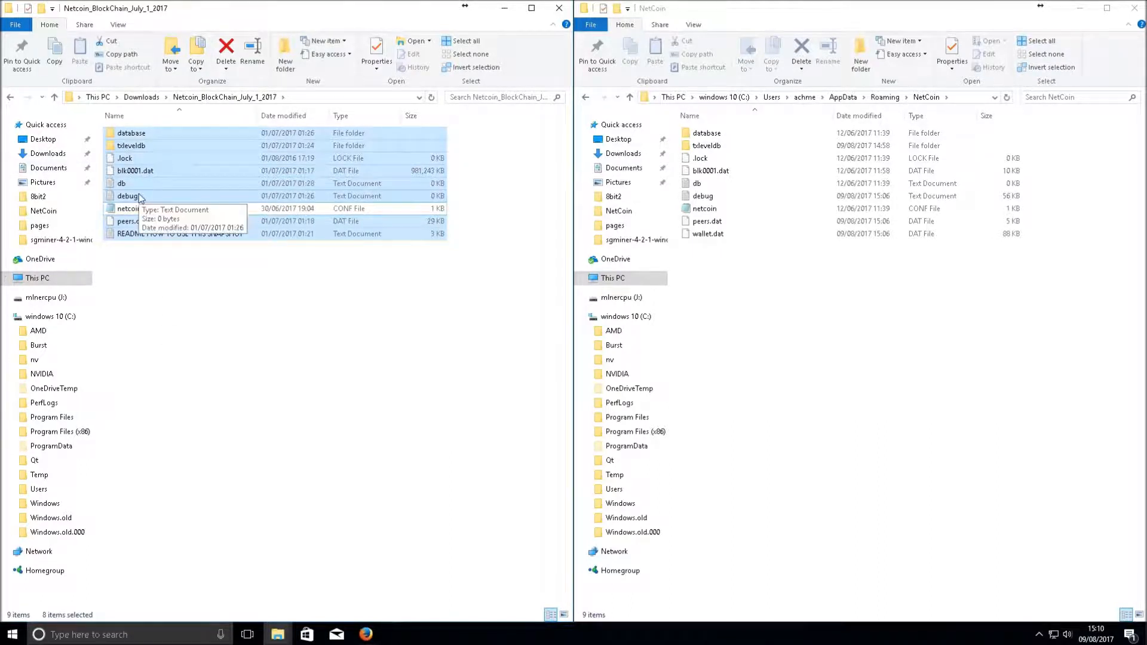
left_click(771, 361)
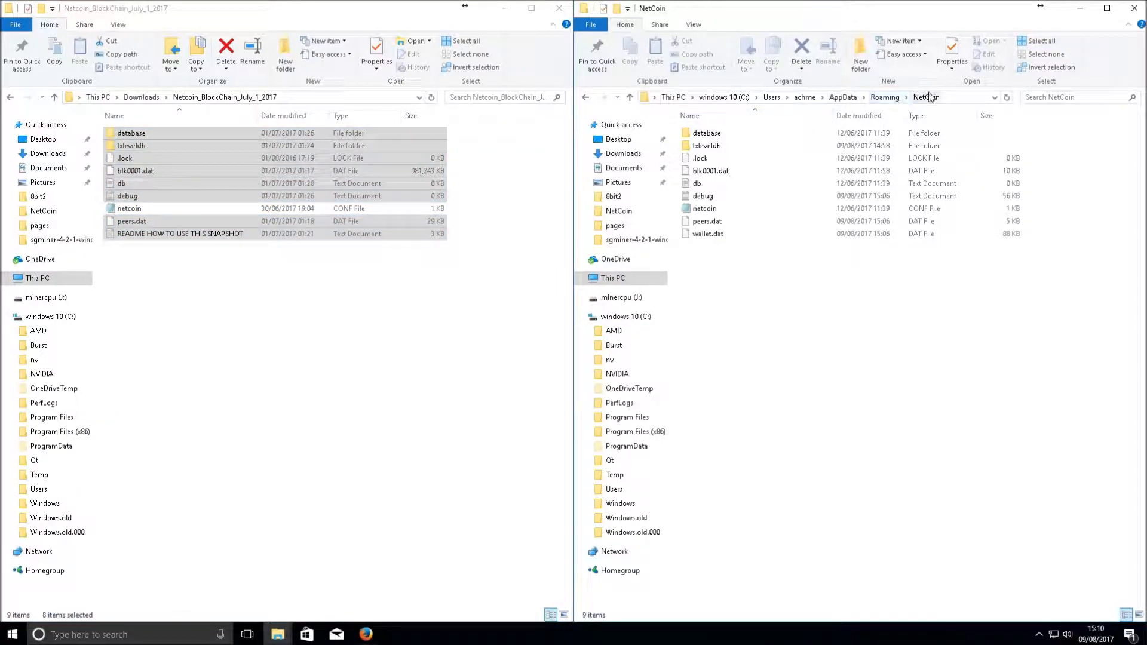
left_click_drag(708, 334, 681, 120)
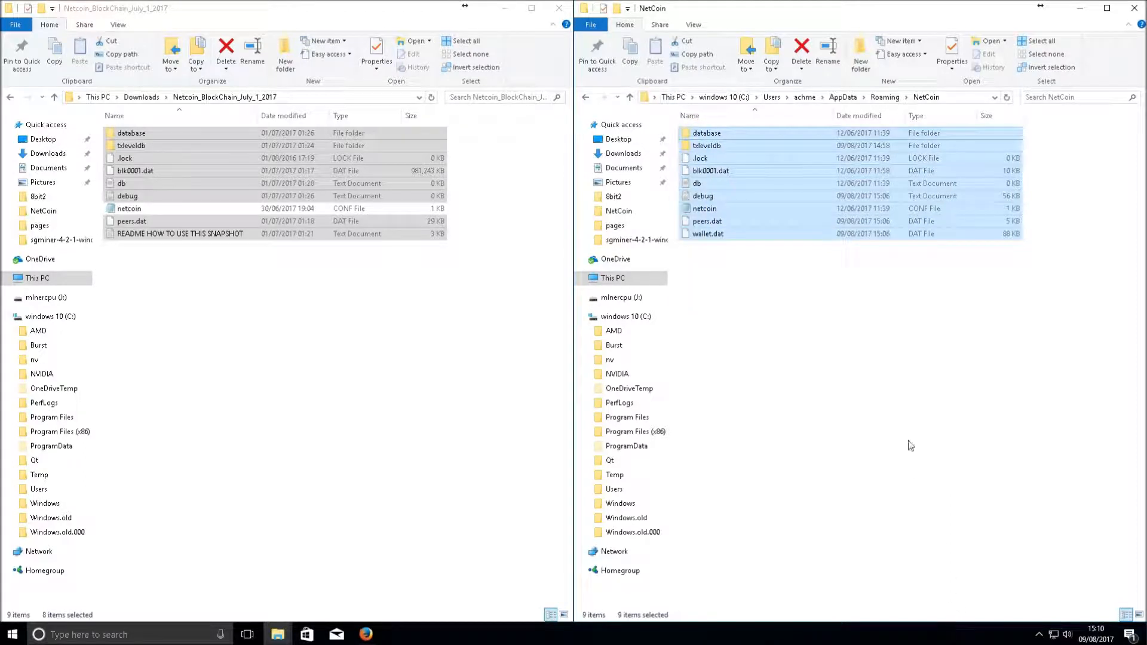
left_click_drag(714, 237, 726, 275)
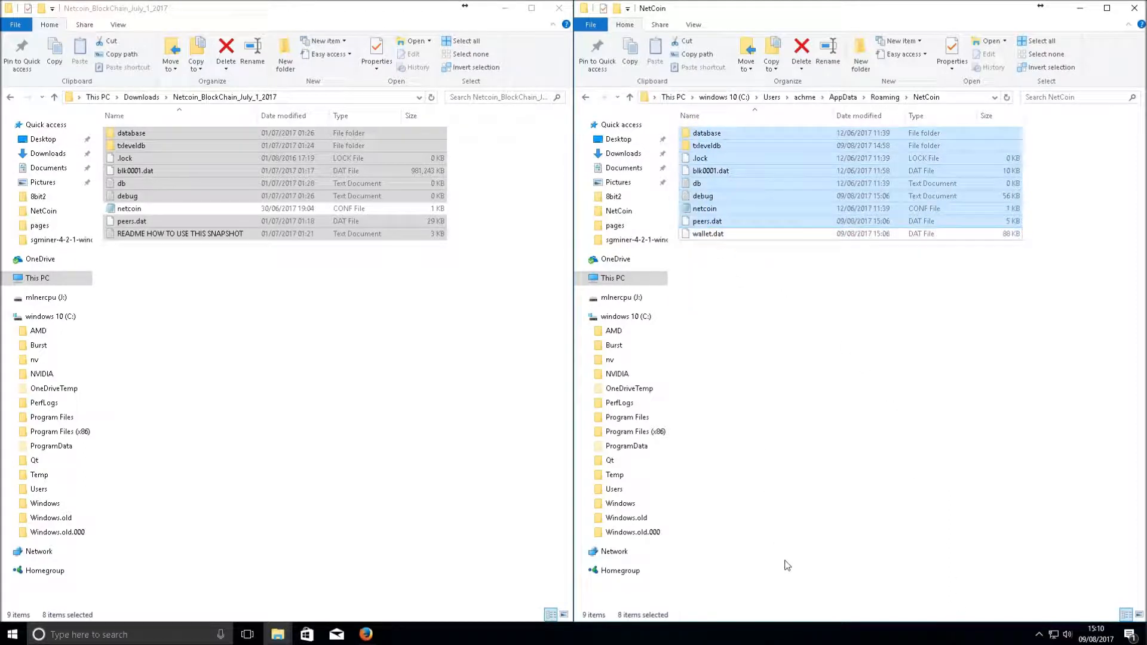
left_click(711, 210, "ctrl")
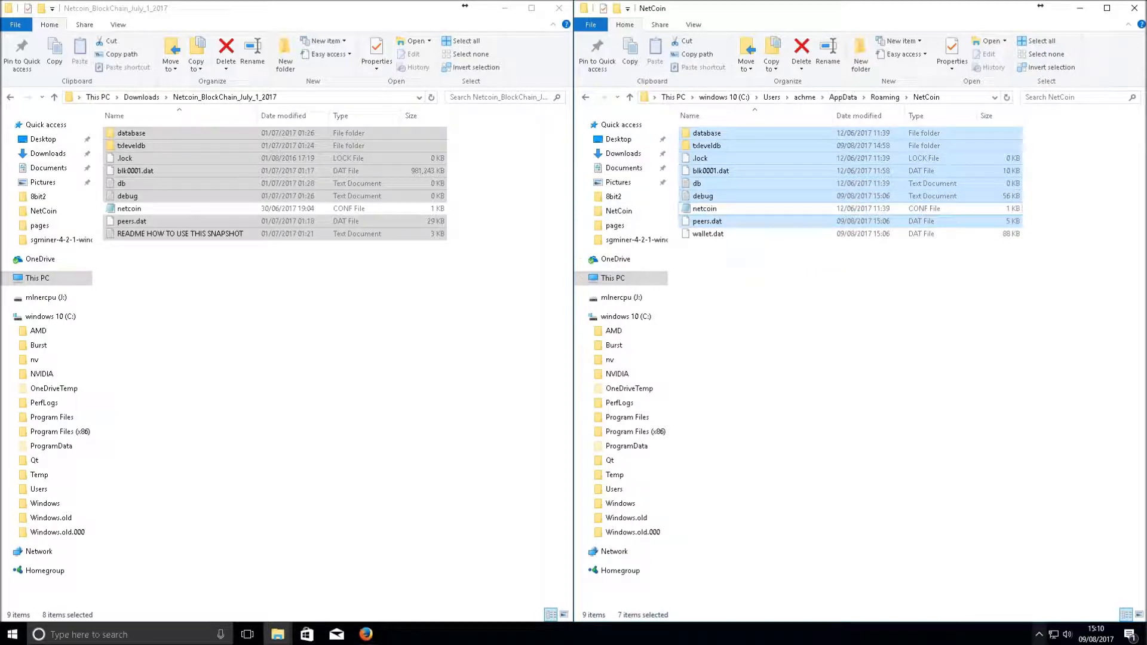
key("Delete")
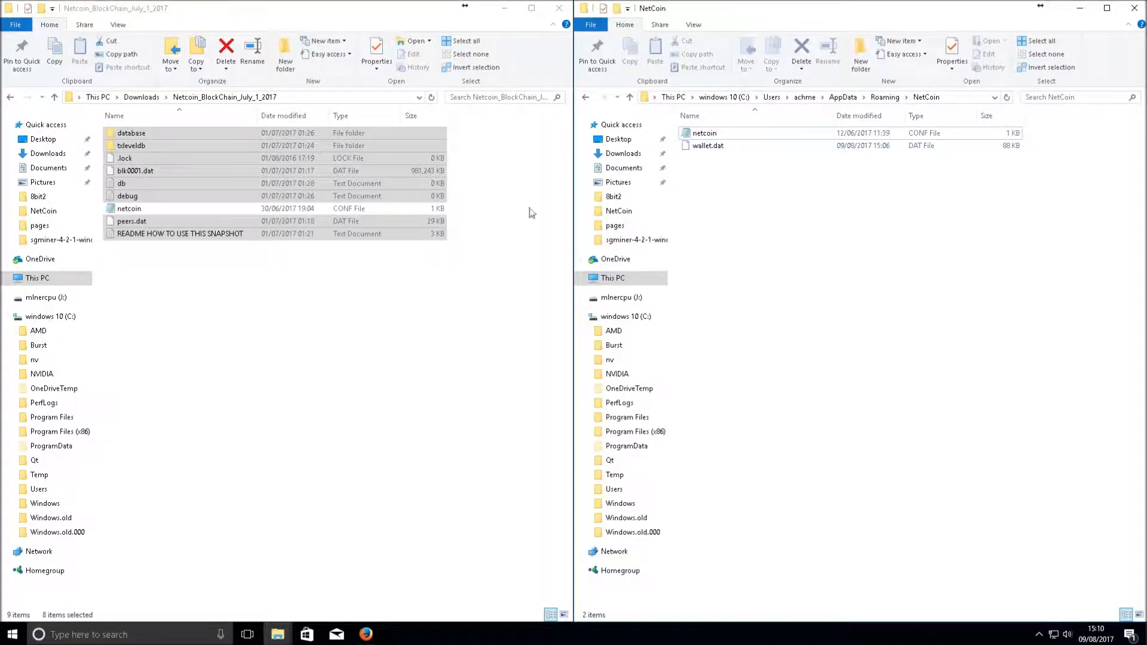
left_click(708, 147)
left_click(699, 135)
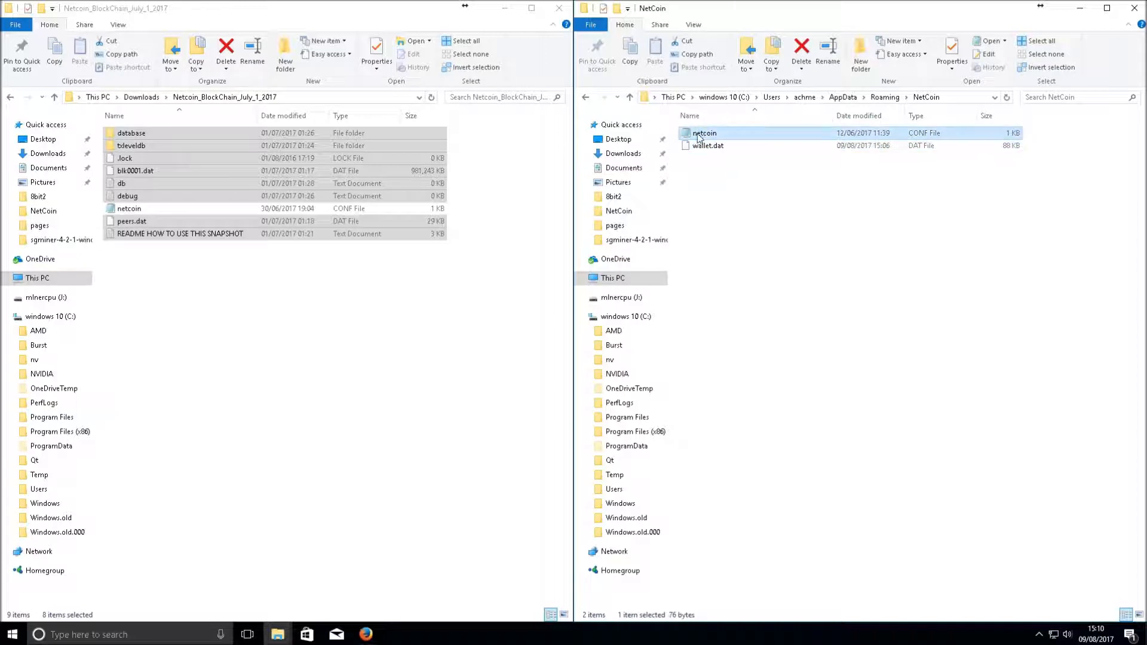
left_click(725, 226)
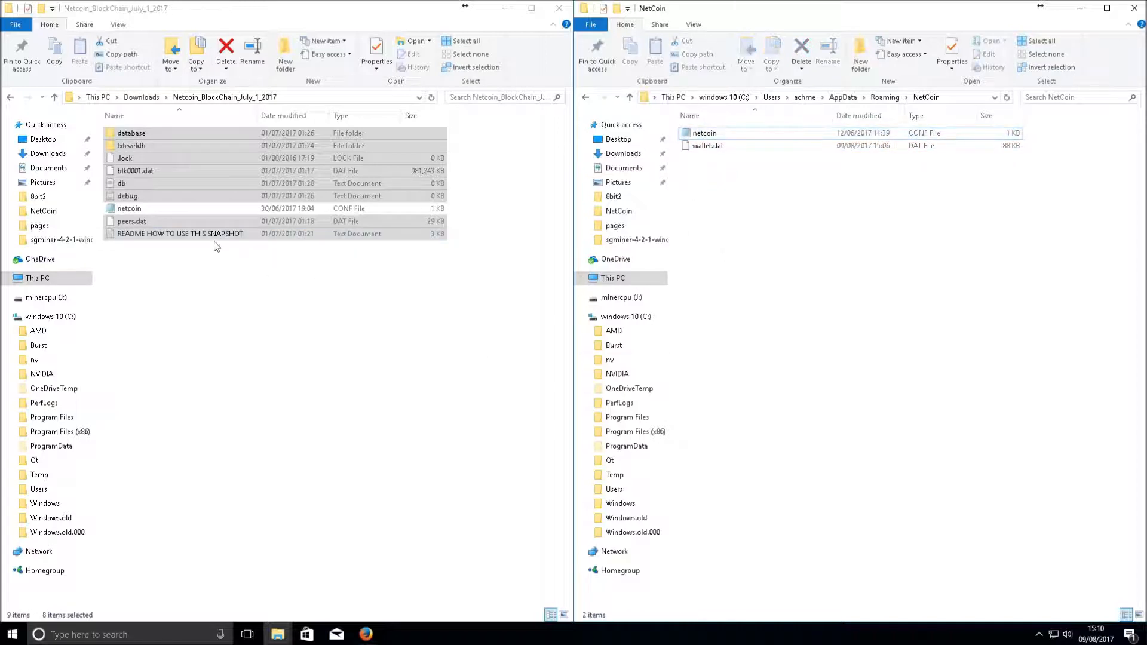
Copy the eight selected snapshot items, including blk0001.dat and database, and paste them into NetCoin
right_click(168, 230)
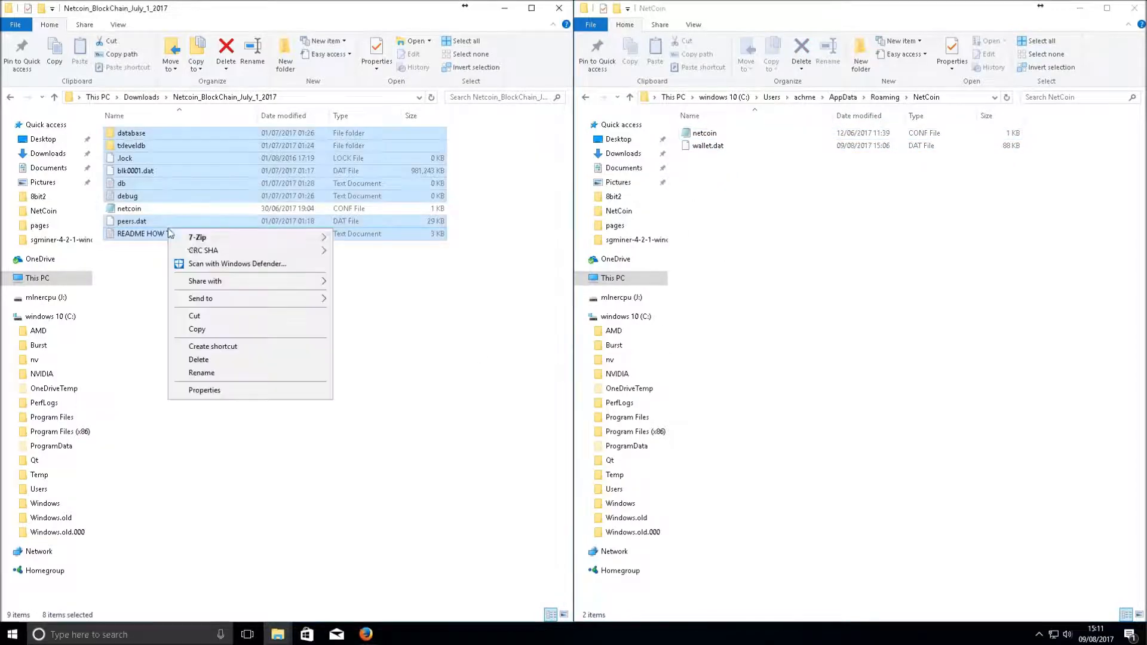
left_click(227, 328)
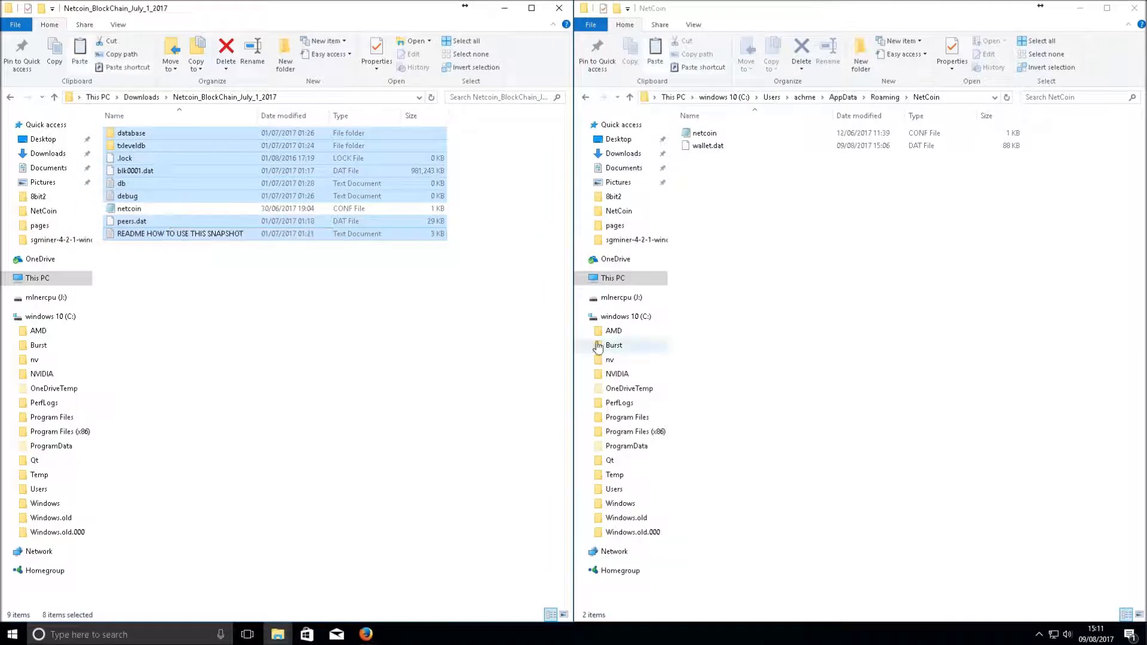
right_click(781, 277)
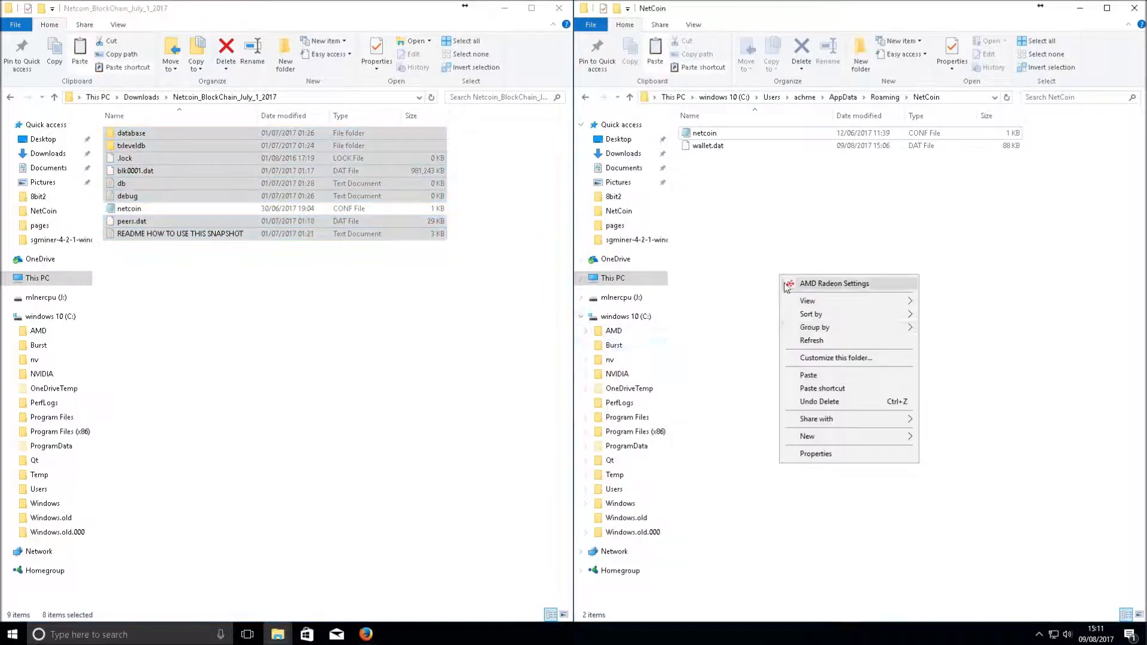
left_click(826, 376)
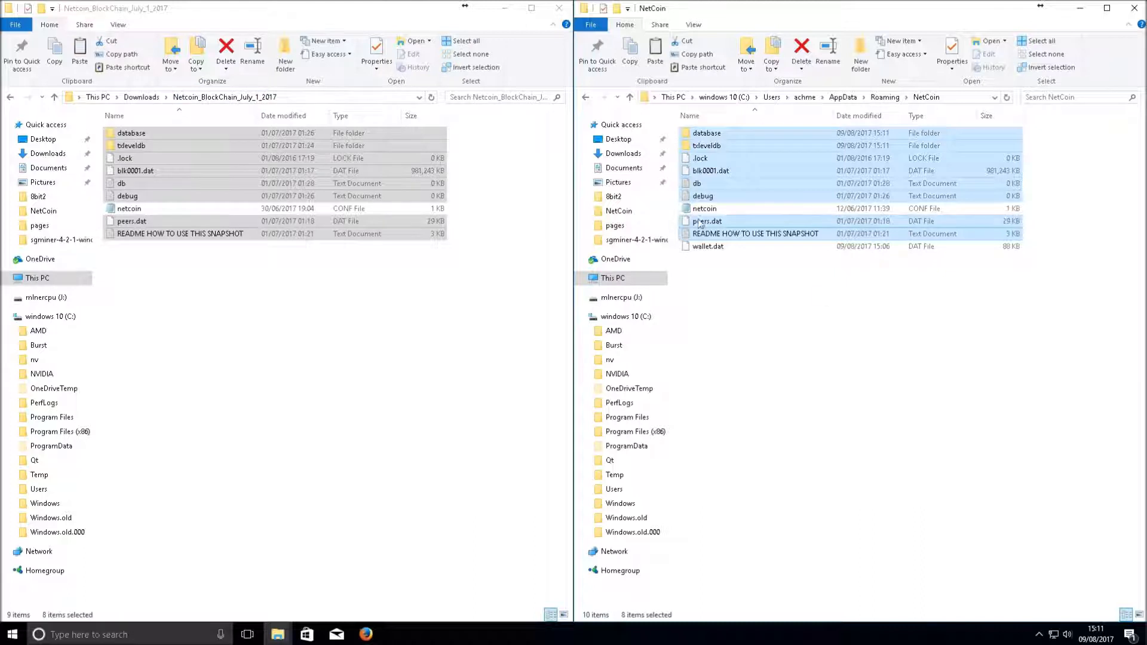
left_click(123, 208)
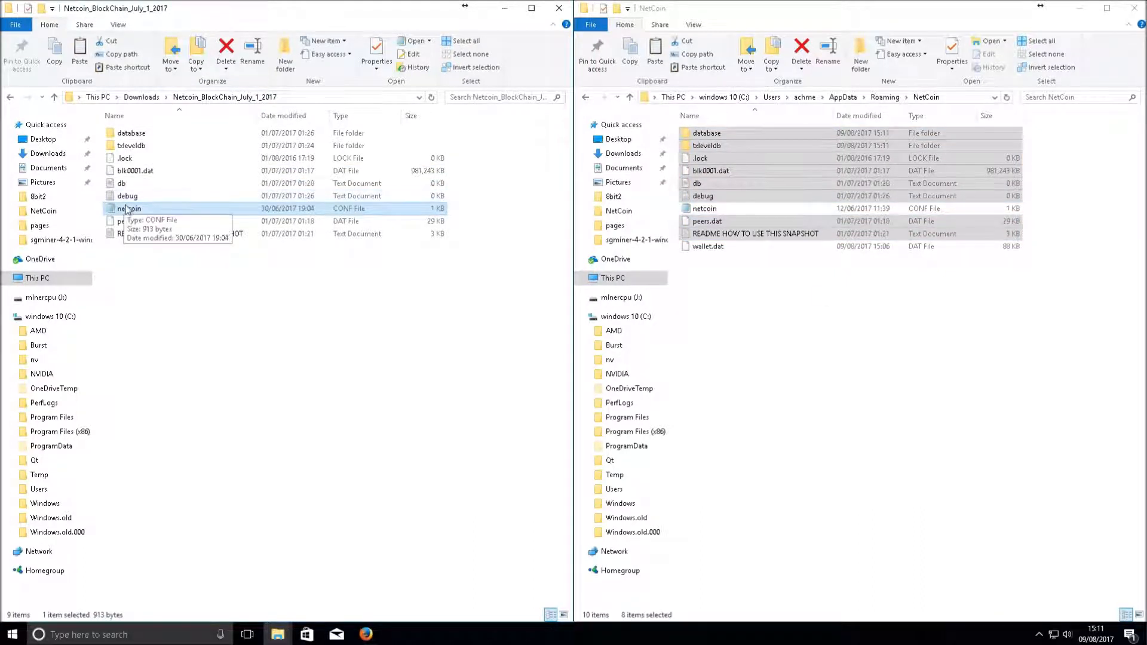
Read through the netcoin config in Notepad, then close it
double_click(717, 209)
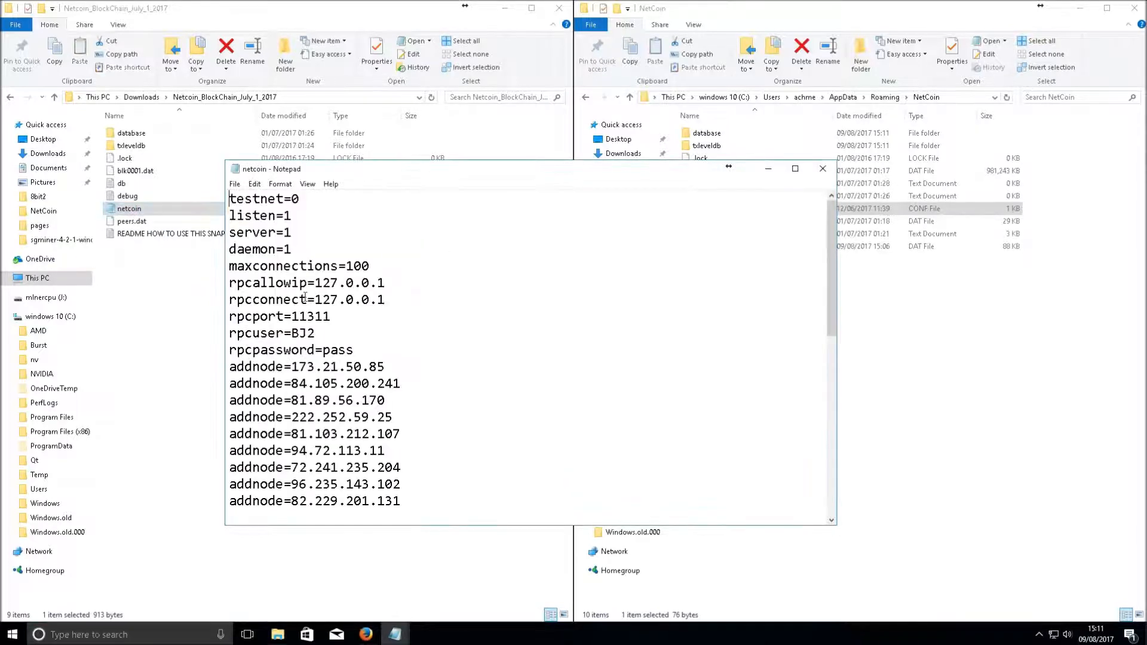
scroll(278, 255, "down", 8)
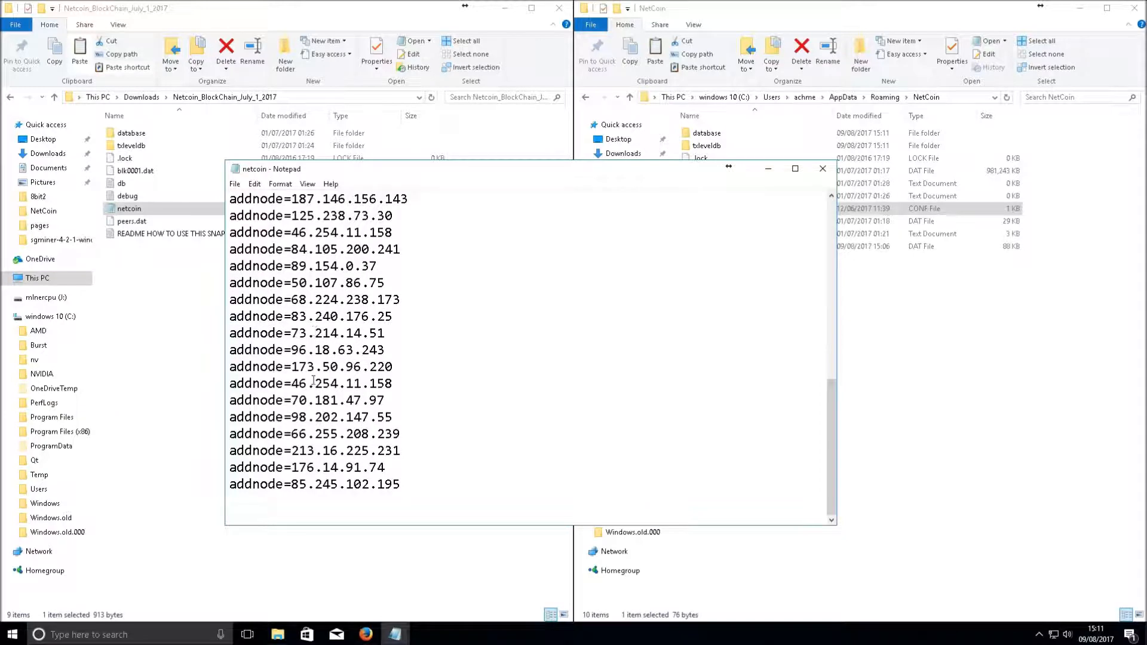
scroll(313, 380, "up", 8)
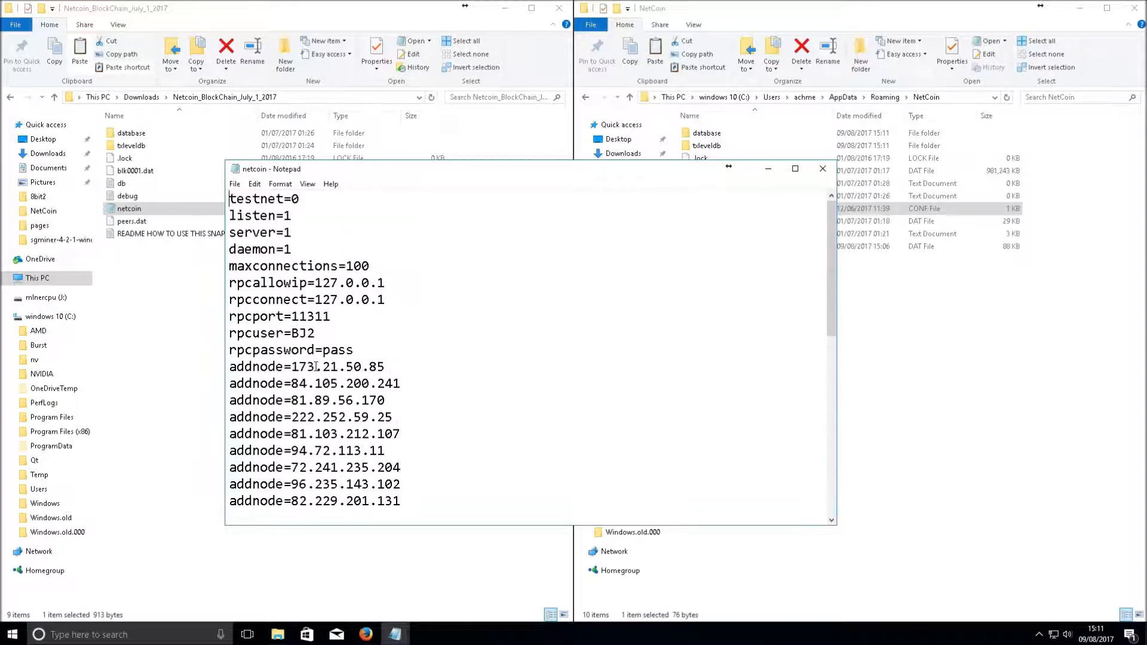
left_click(819, 168)
left_click(837, 273)
Open the AppData netcoin config and add a placeholder line where the new settings will go
double_click(830, 209)
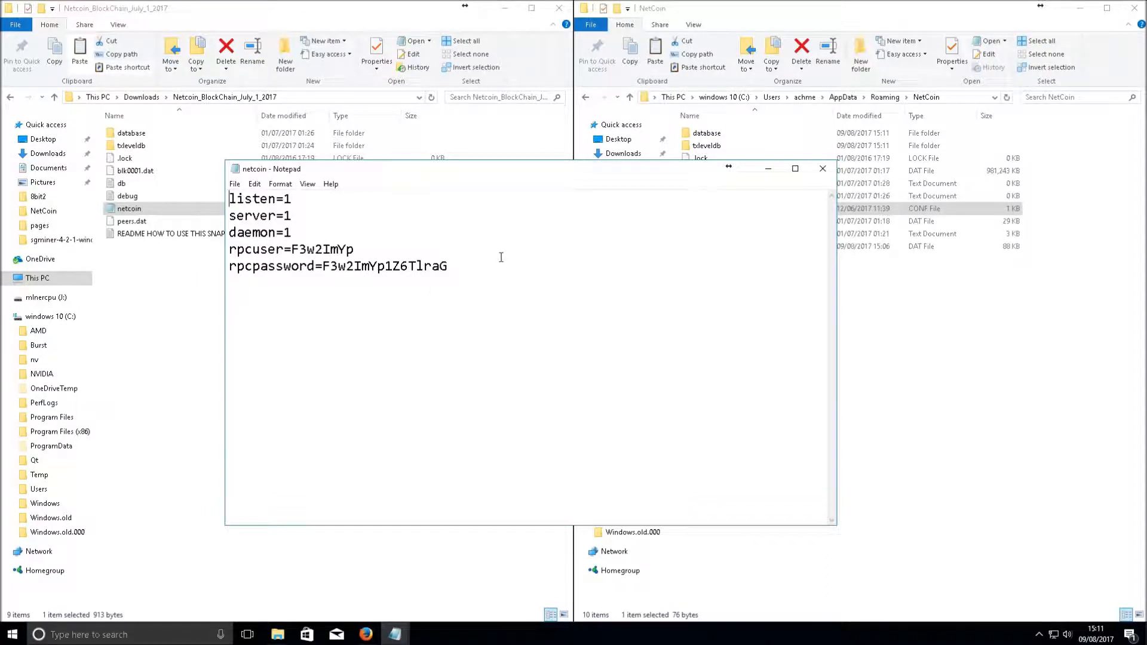
left_click_drag(293, 199, 524, 271)
left_click(486, 297)
left_click_drag(454, 267, 368, 270)
left_click(401, 392)
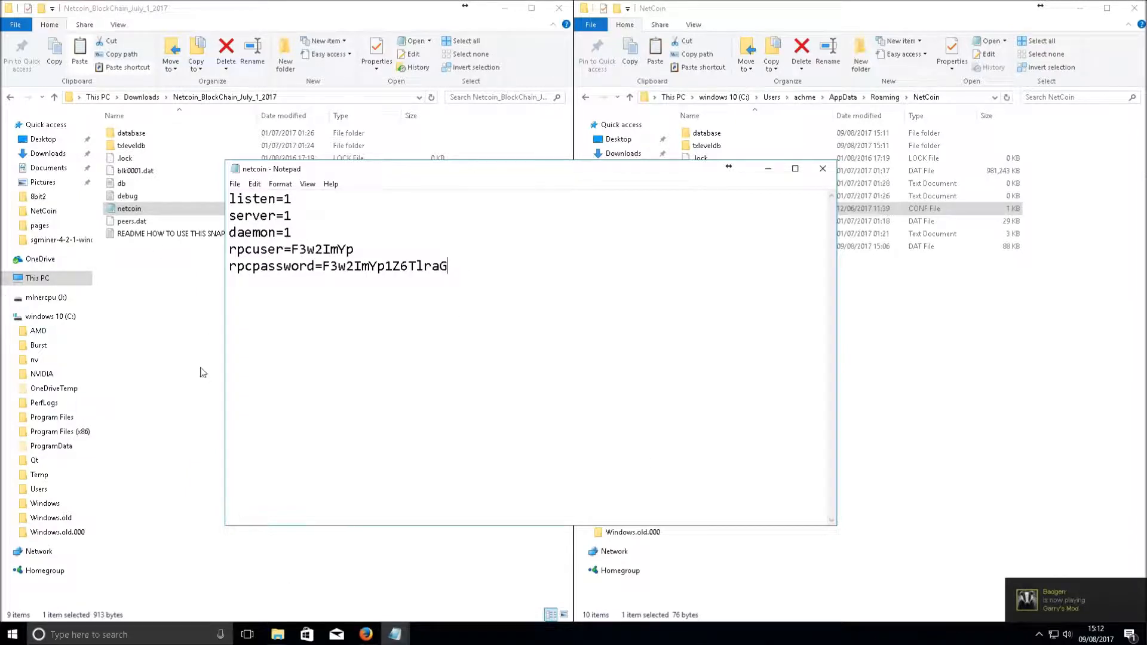
left_click(247, 320)
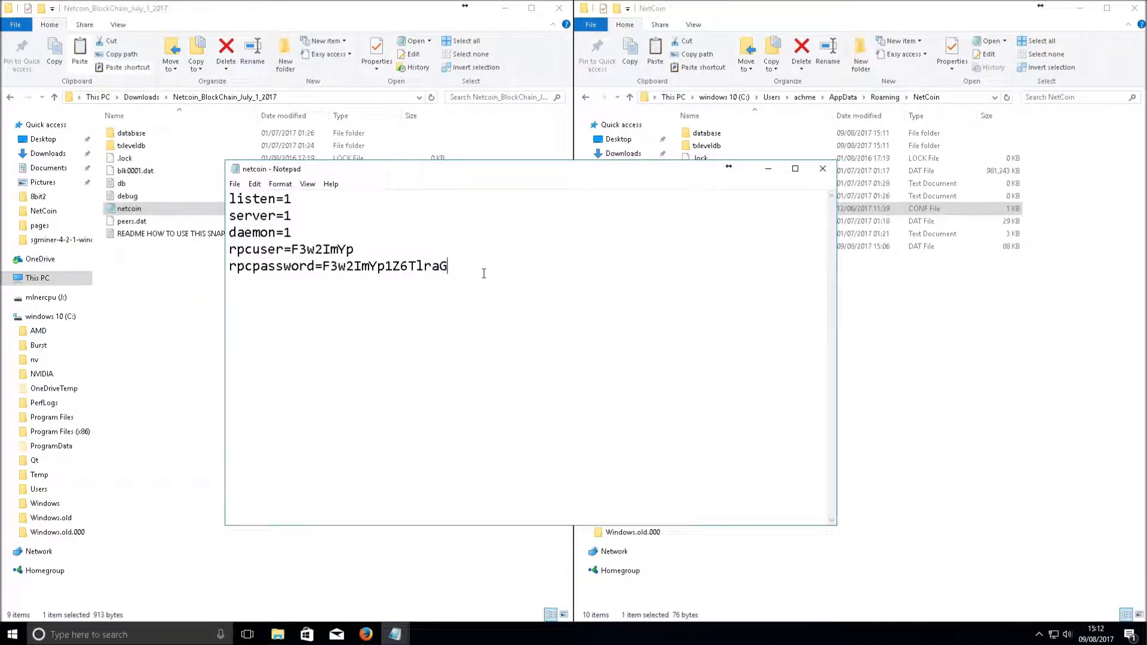
type("pcconnectip")
Copy the maxconnections, rpcallowip, rpcconnect and rpcport lines from the snapshot config over the placeholder
left_click(131, 210)
double_click(132, 211)
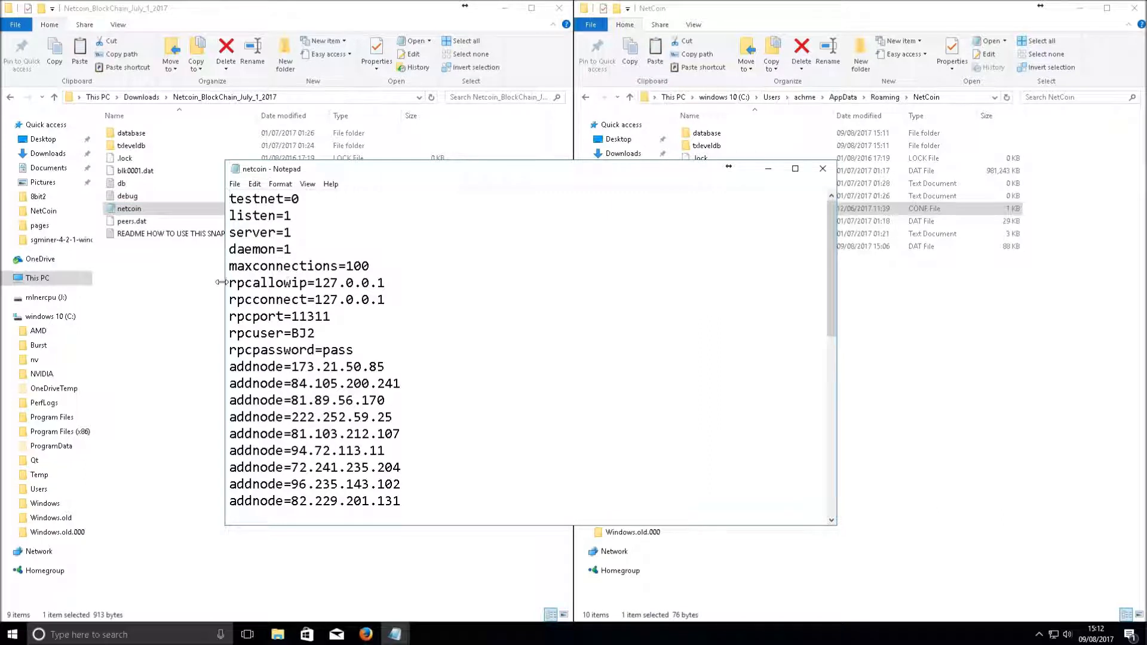
left_click_drag(229, 282, 420, 317)
right_click(370, 307)
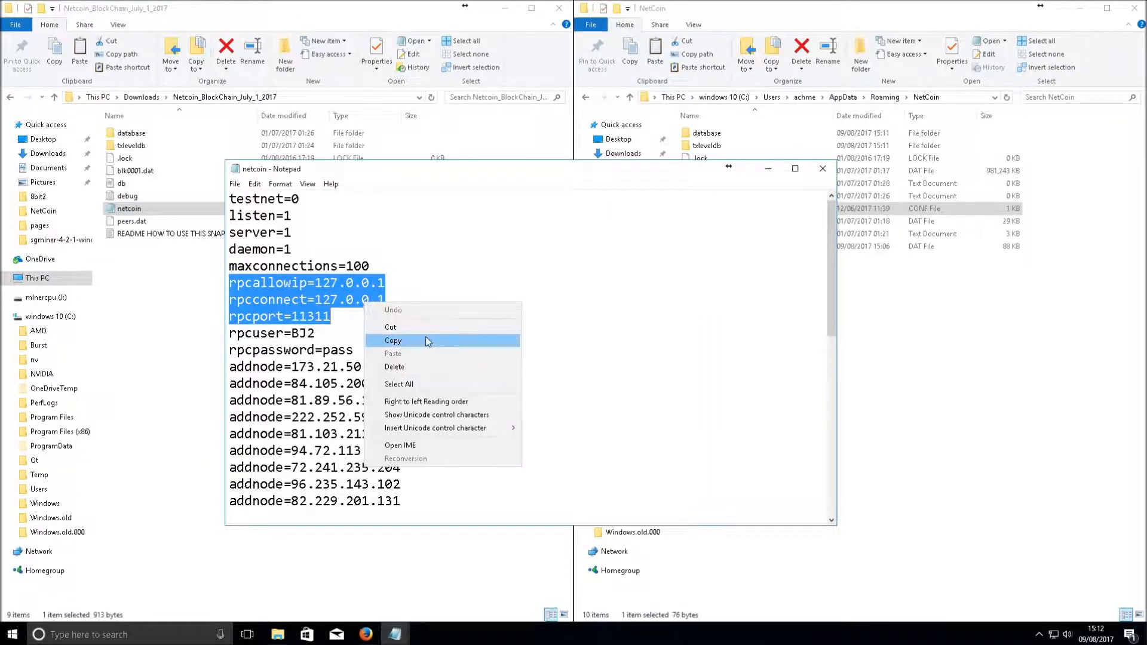
left_click(407, 343)
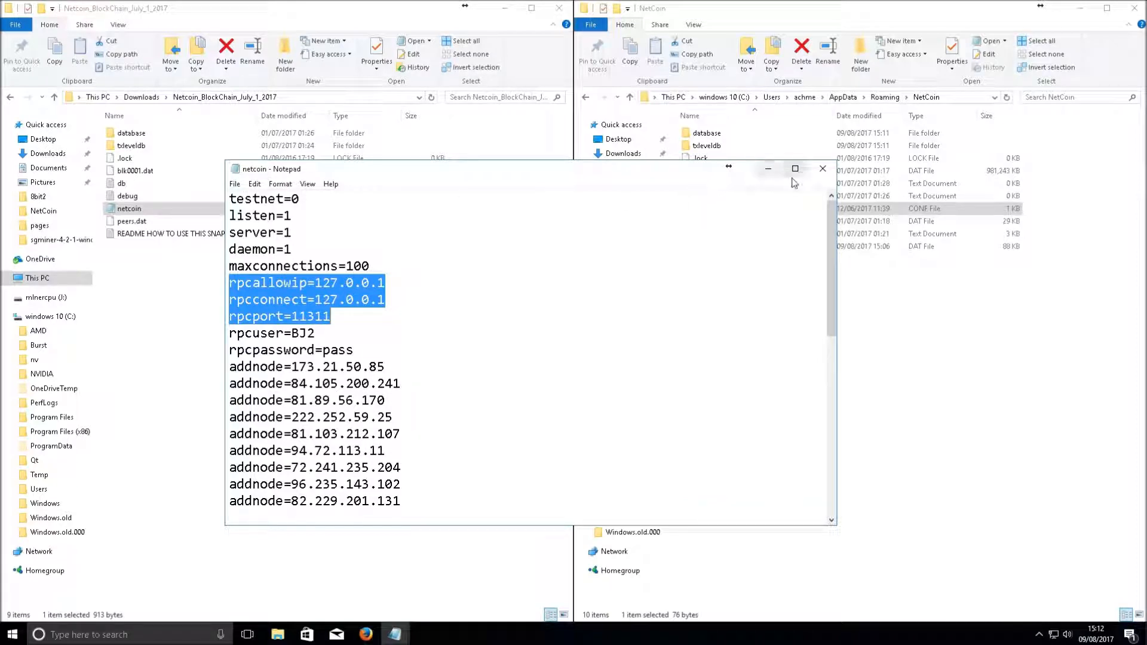
left_click_drag(230, 266, 339, 319)
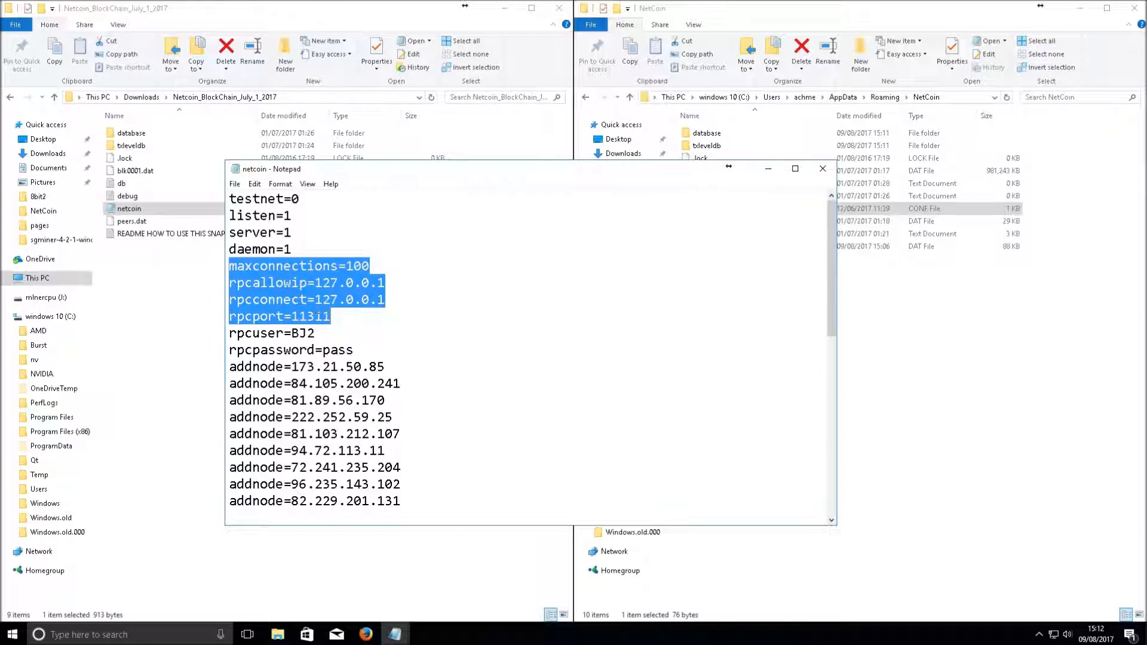
right_click(318, 317)
left_click(373, 348)
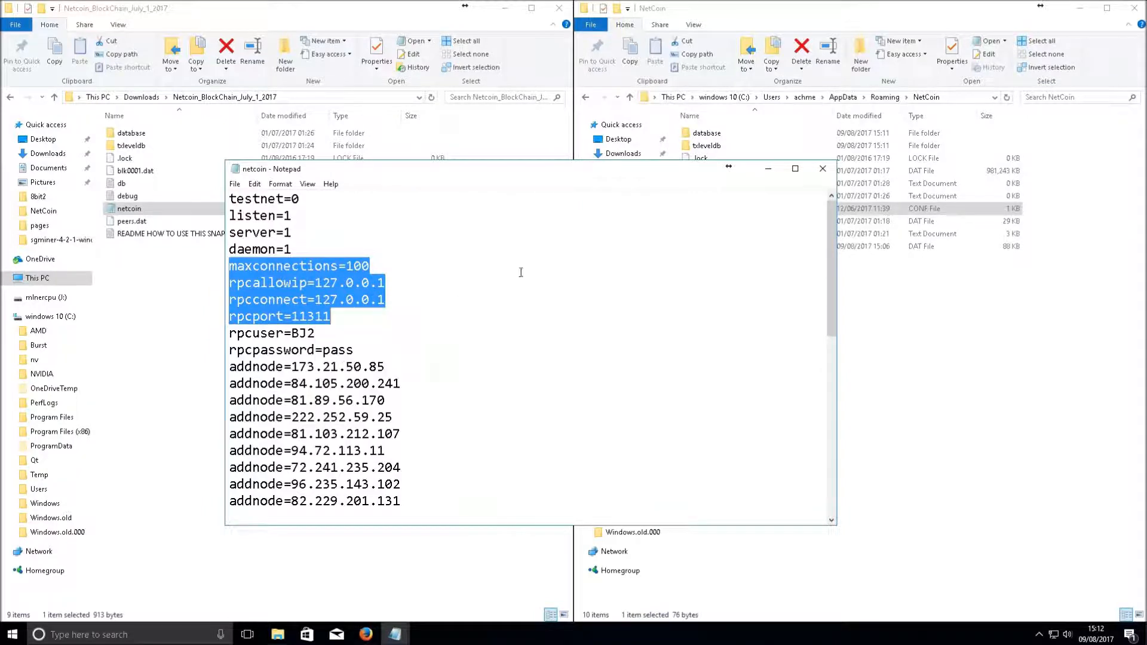
left_click(822, 169)
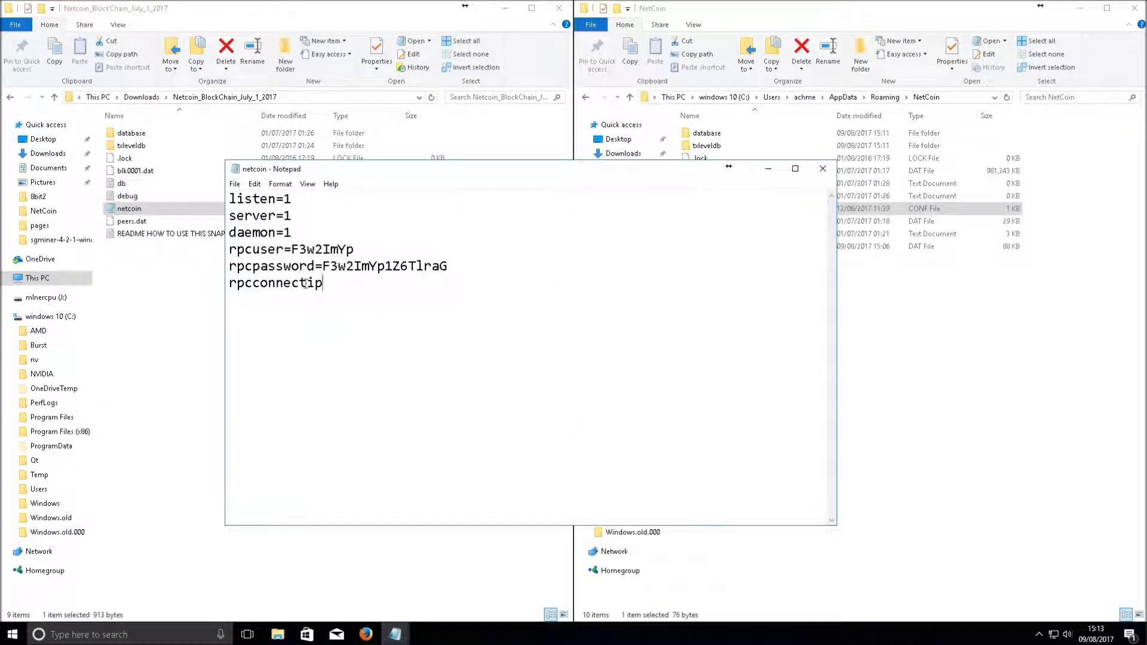
double_click(306, 283)
right_click(298, 327)
left_click(335, 380)
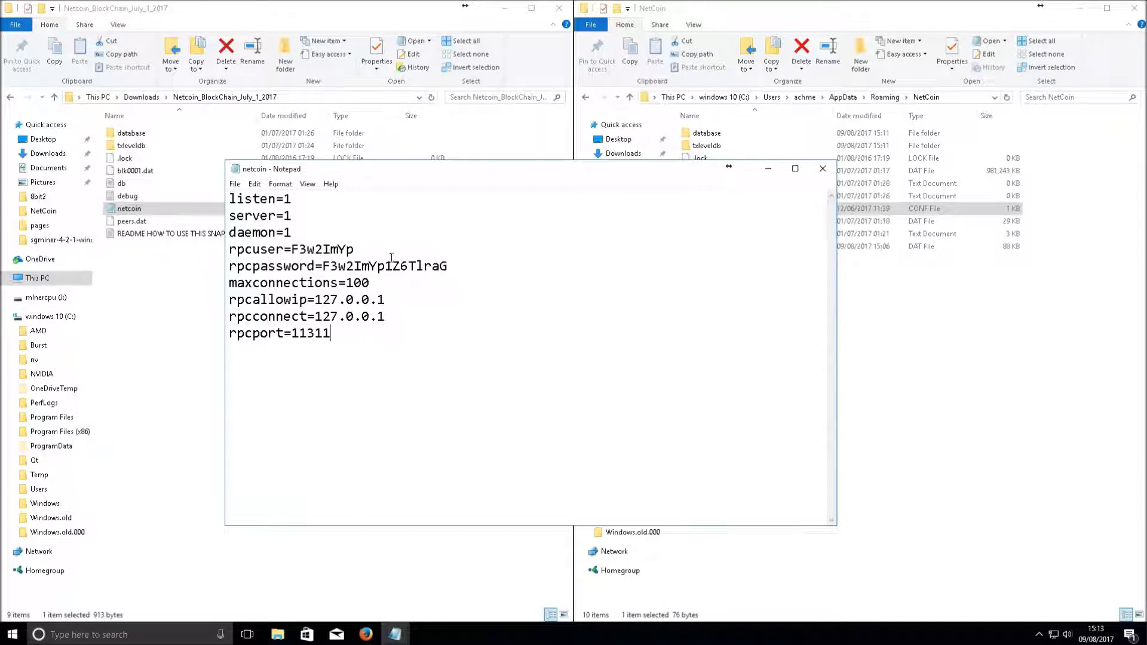
Replace the rpcuser and rpcpassword values with placeholders, typing yourusername and apassword
left_click_drag(354, 251, 292, 250)
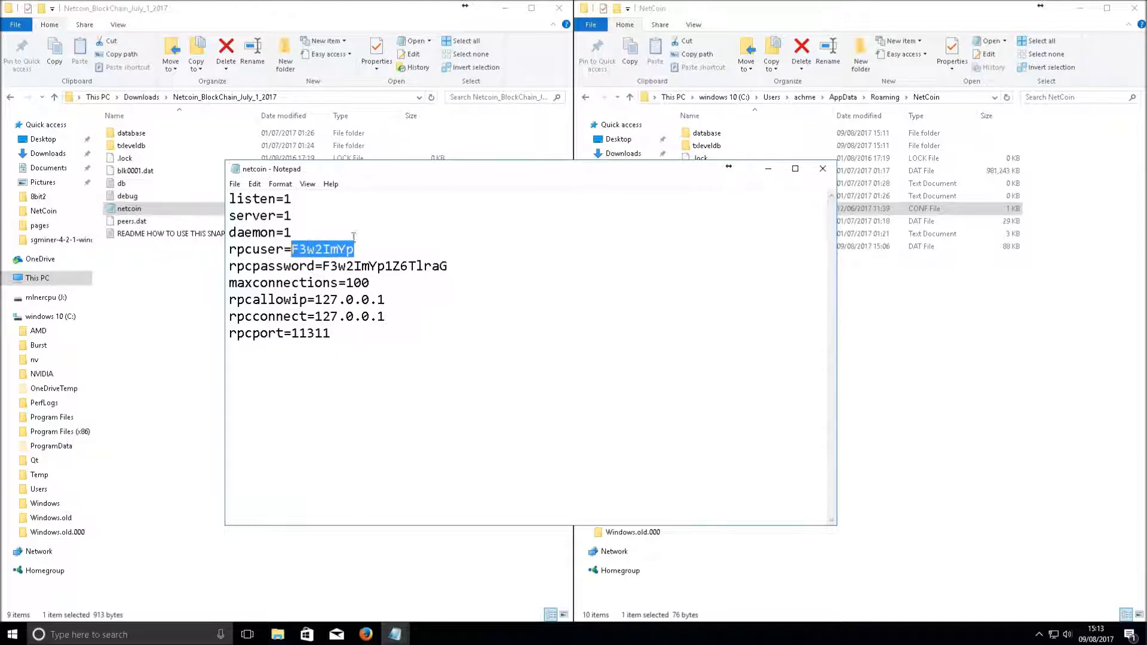
type("y")
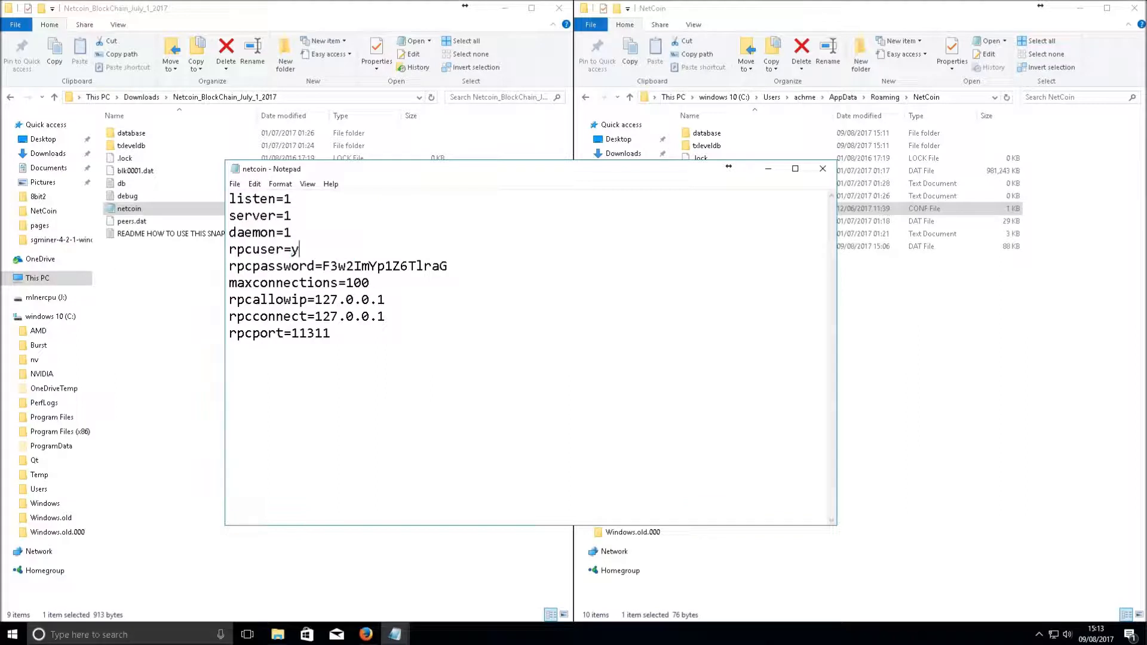
type("ourusername")
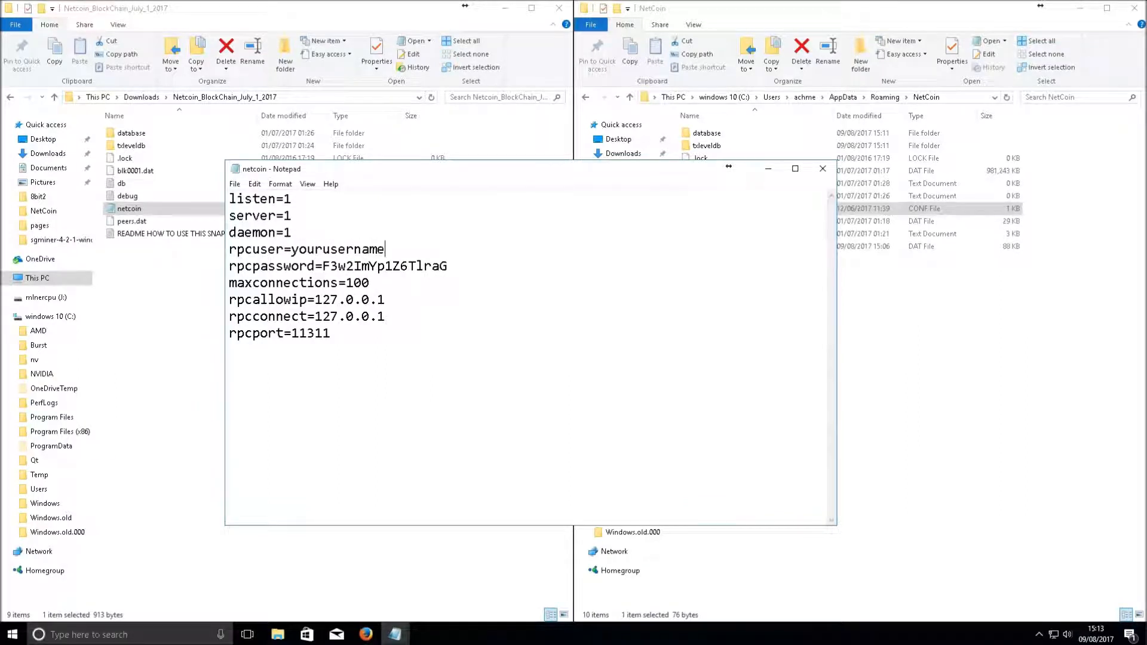
left_click_drag(322, 268, 452, 275)
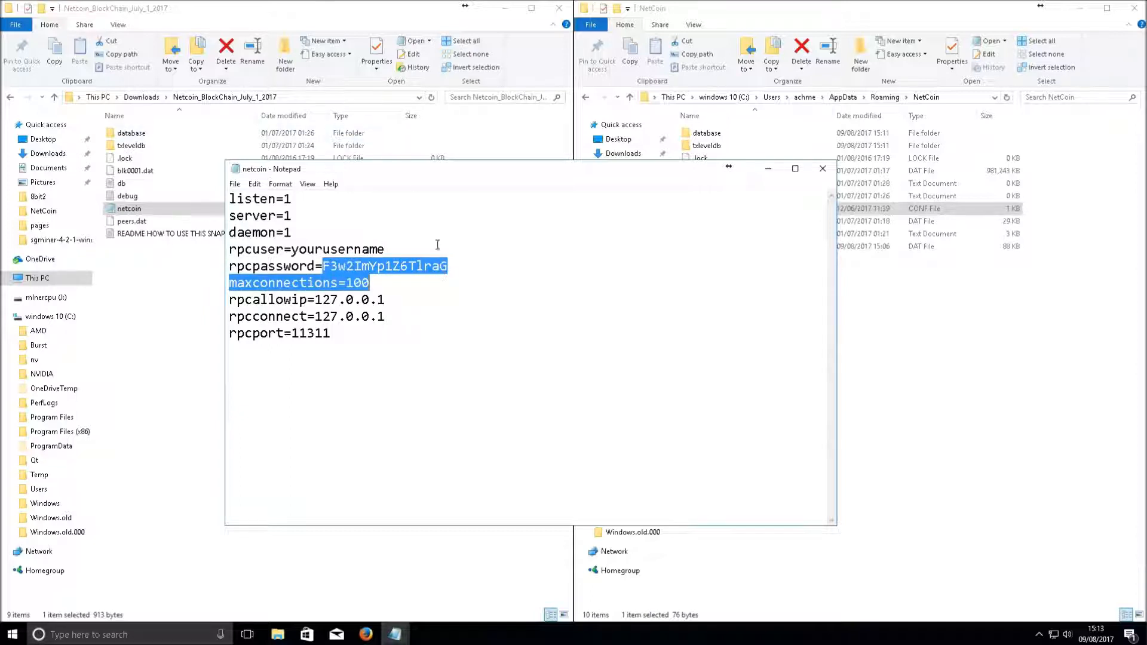
left_click(326, 252)
key("BackSpace")
key("BackSpace")
key("BackSpace")
key("BackSpace")
type("a")
left_click_drag(451, 267, 327, 271)
type("apassword")
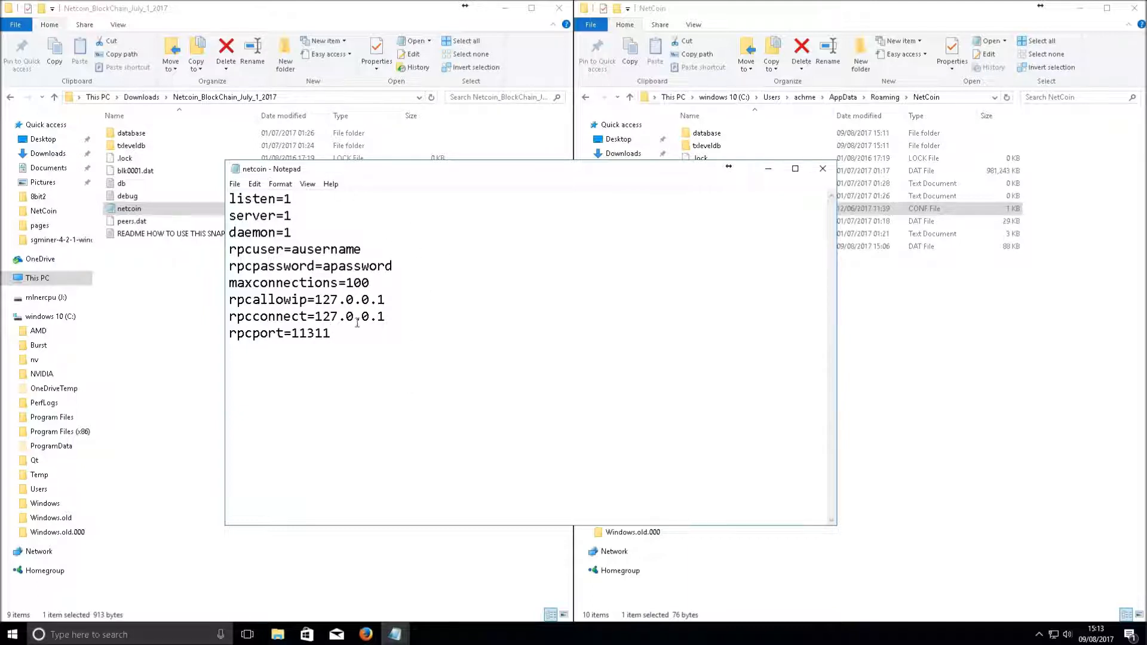
left_click(235, 184)
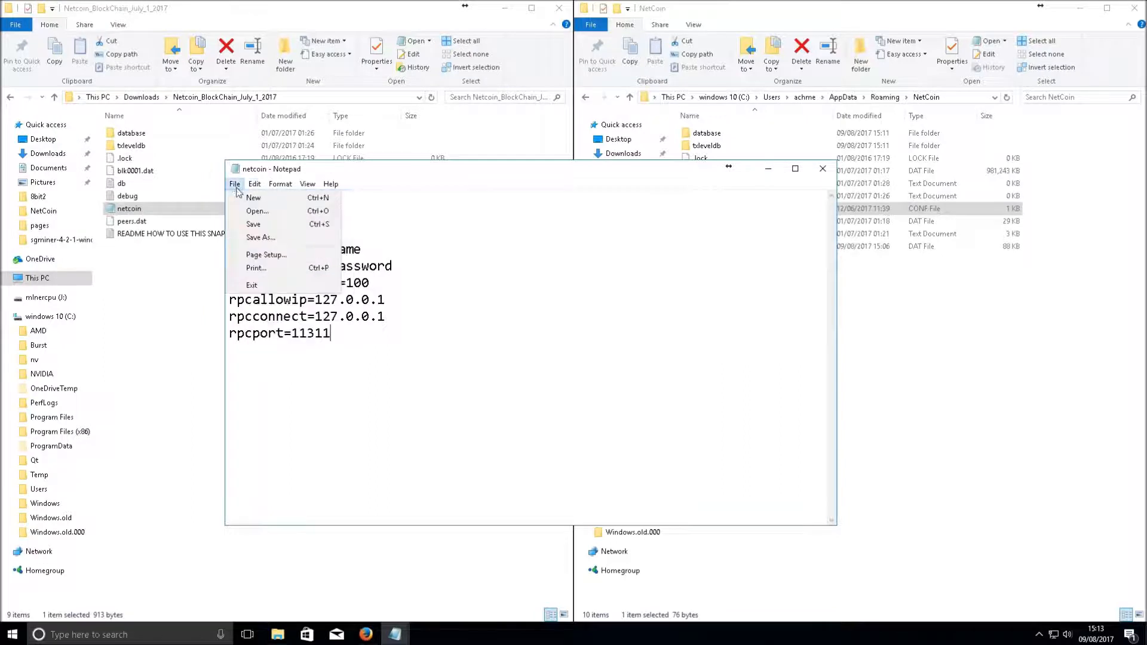
Save the edited config, then delete the old netcoin.conf from the AppData NetCoin folder
left_click(262, 225)
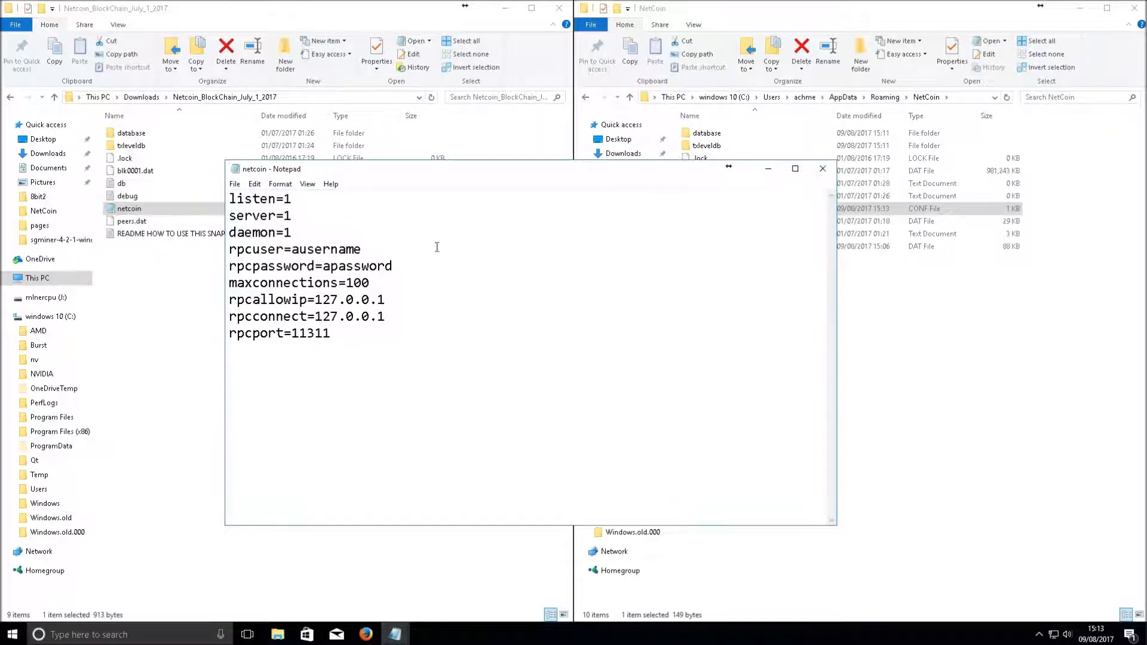
left_click(875, 366)
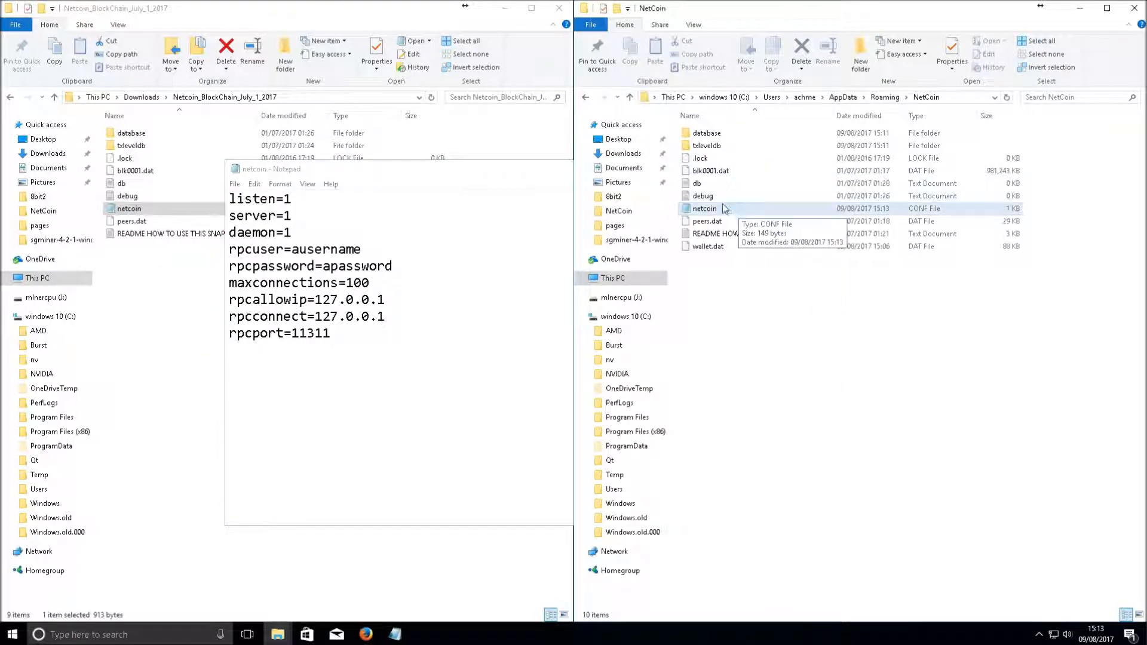
key("Delete")
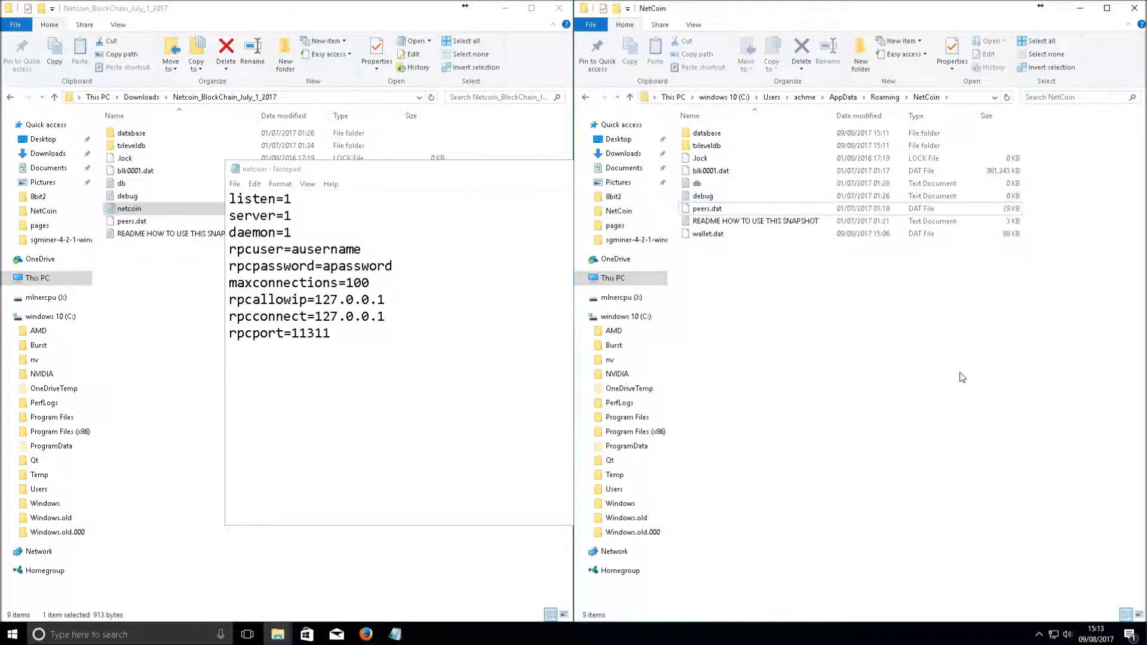
Copy all nine netcoin settings lines and close the old Notepad document
left_click(391, 377)
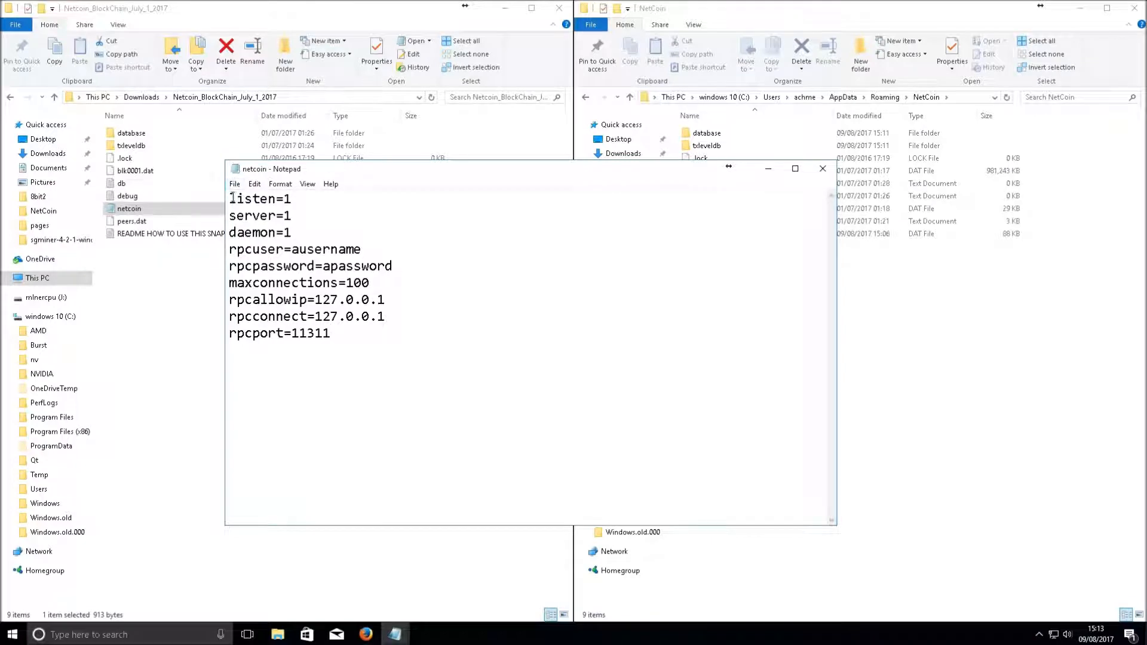
left_click_drag(359, 344, 222, 193)
right_click(240, 216)
left_click(281, 260)
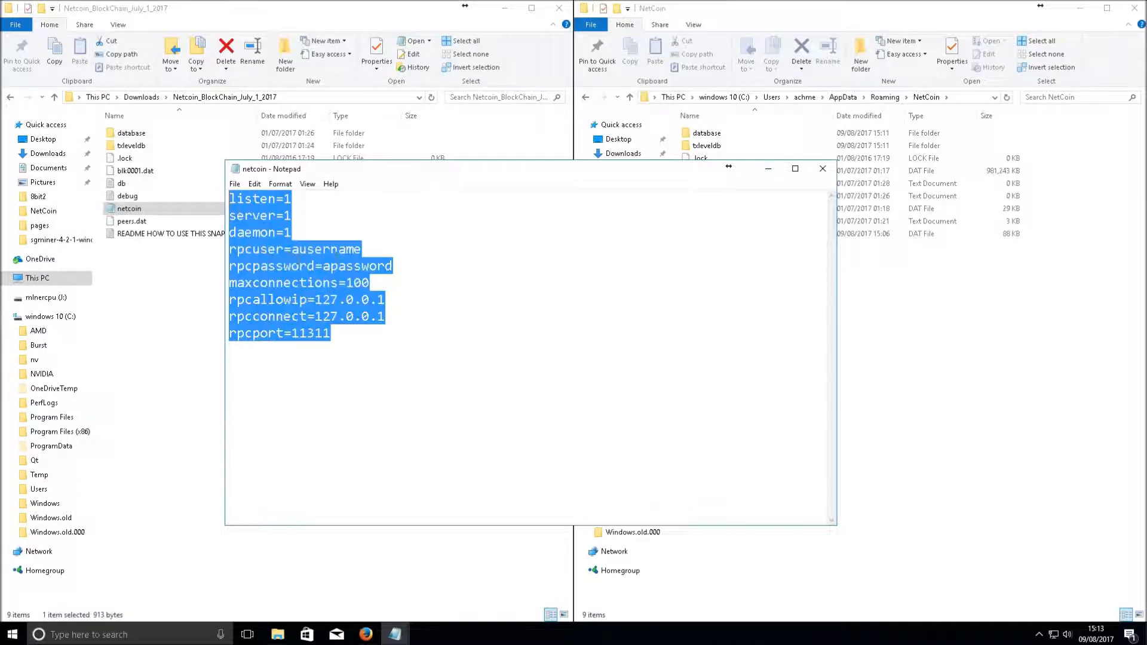
left_click(821, 170)
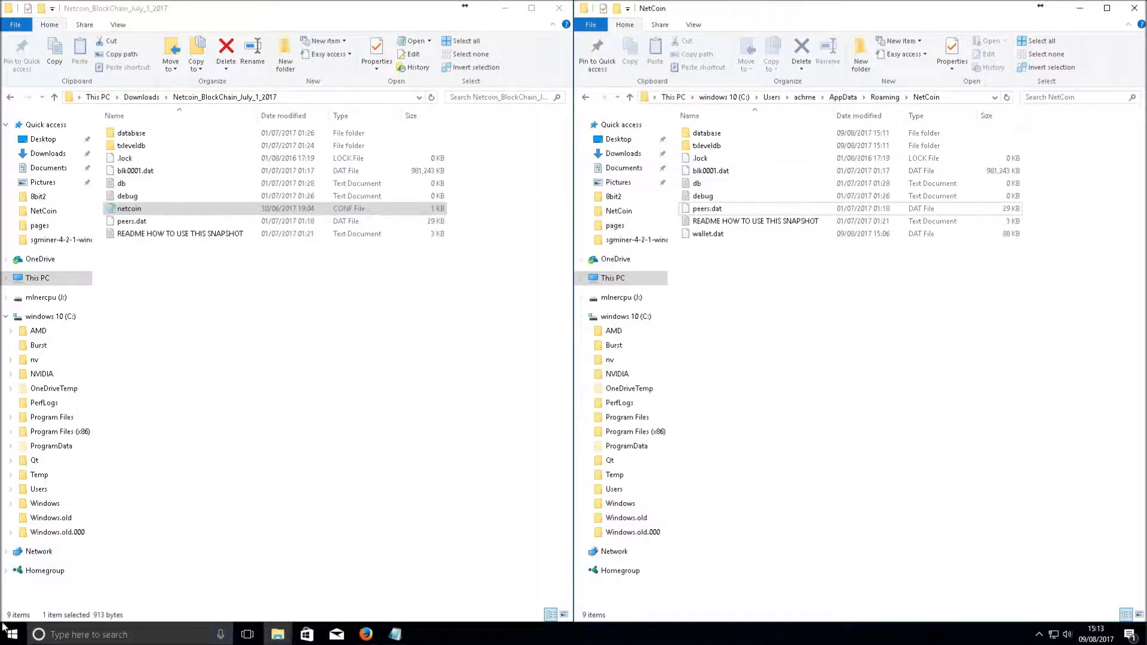
Open a new blank Notepad document and paste in the copied netcoin settings
left_click(62, 633)
type("nt")
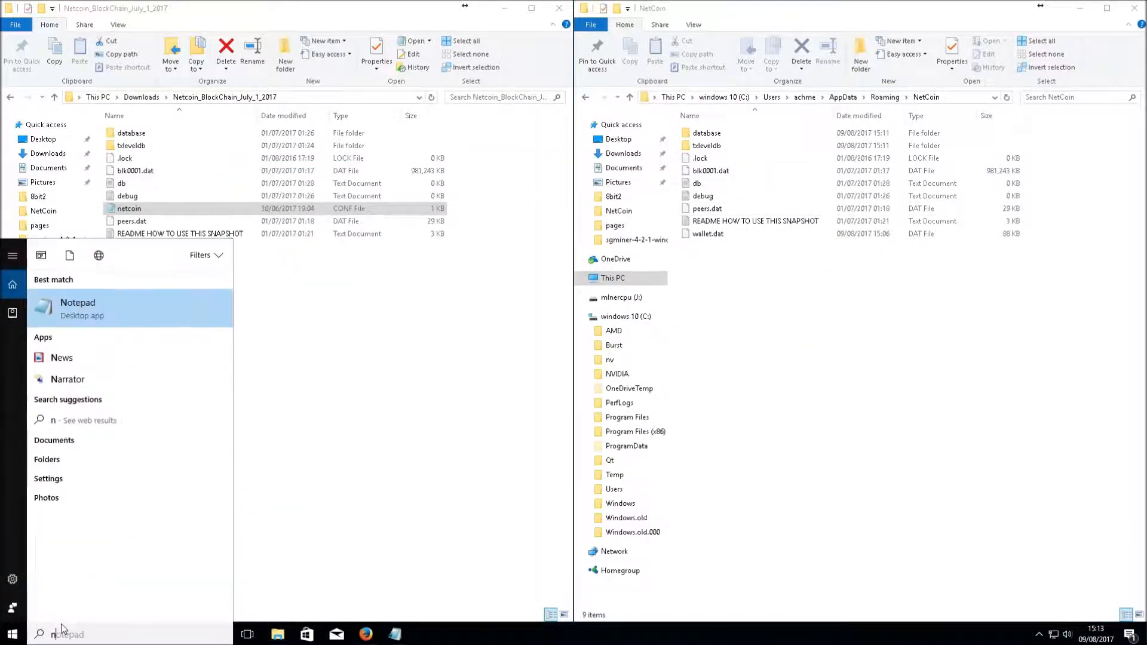
key("BackSpace")
type("et")
key("BackSpace")
key("BackSpace")
key("BackSpace")
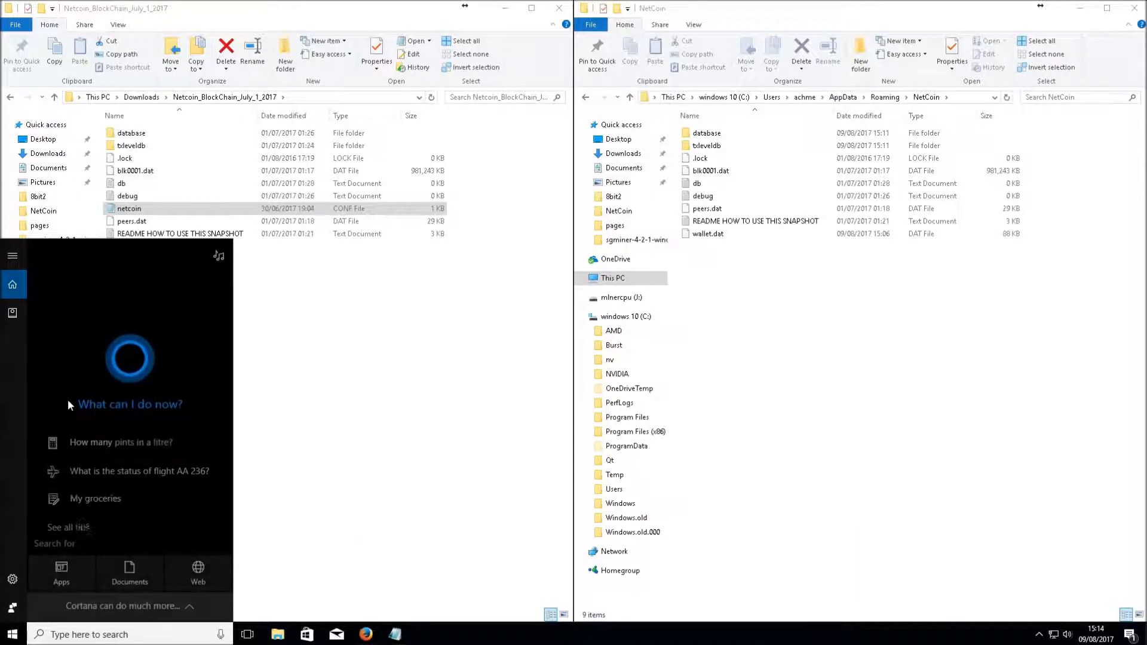
type("note")
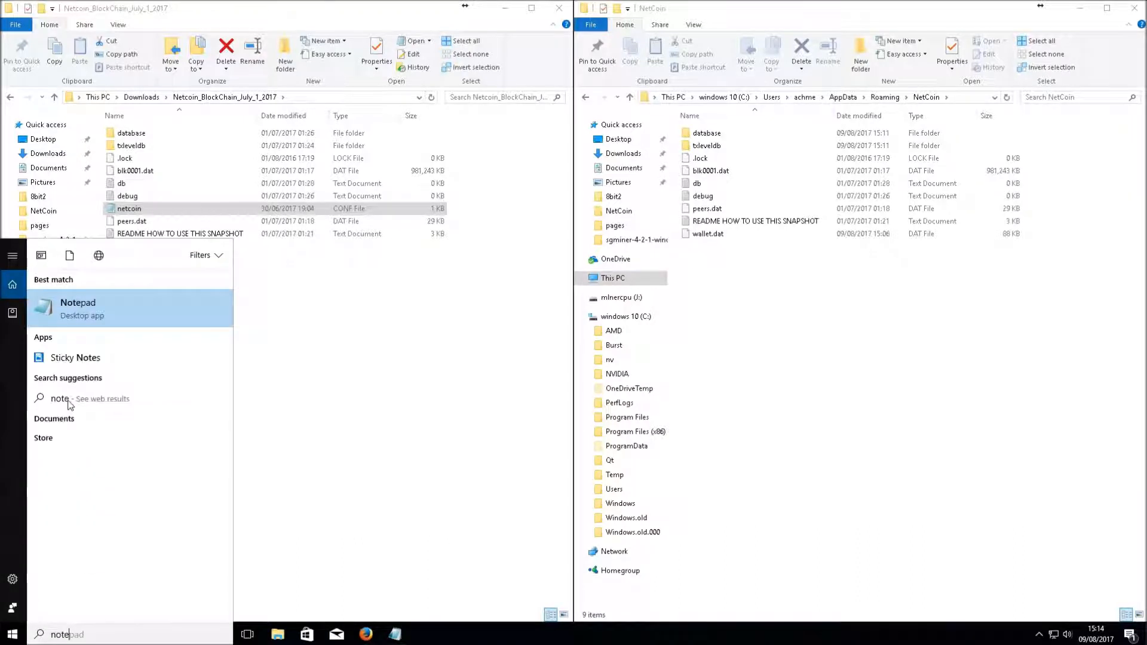
left_click(106, 319)
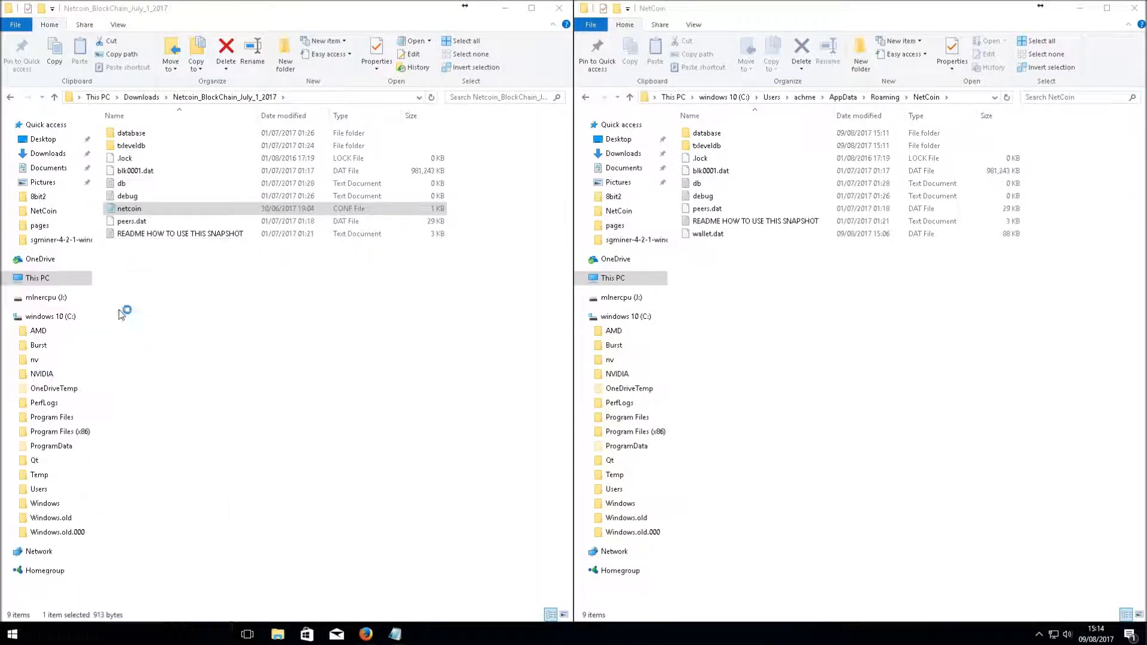
right_click(382, 258)
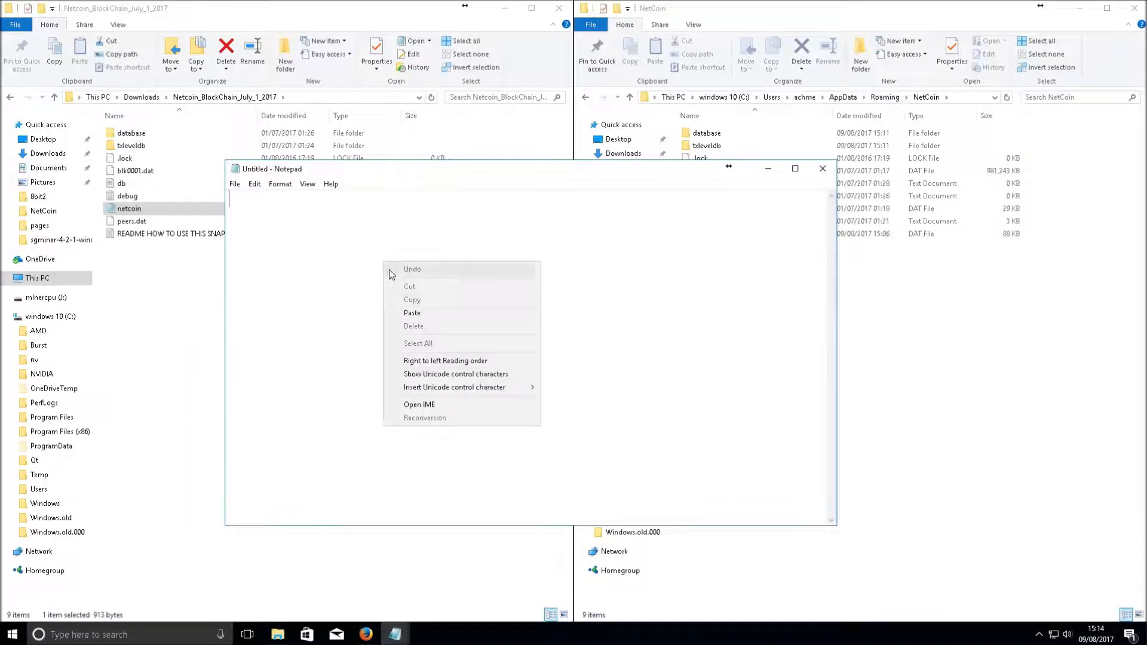
left_click(412, 312)
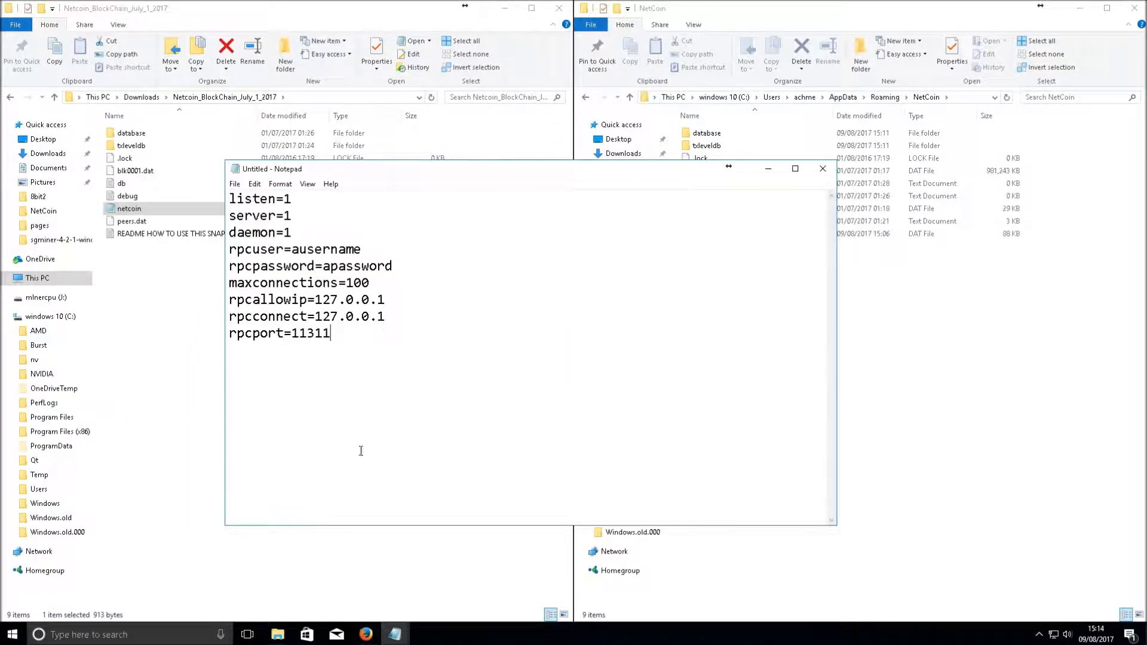
left_click(235, 184)
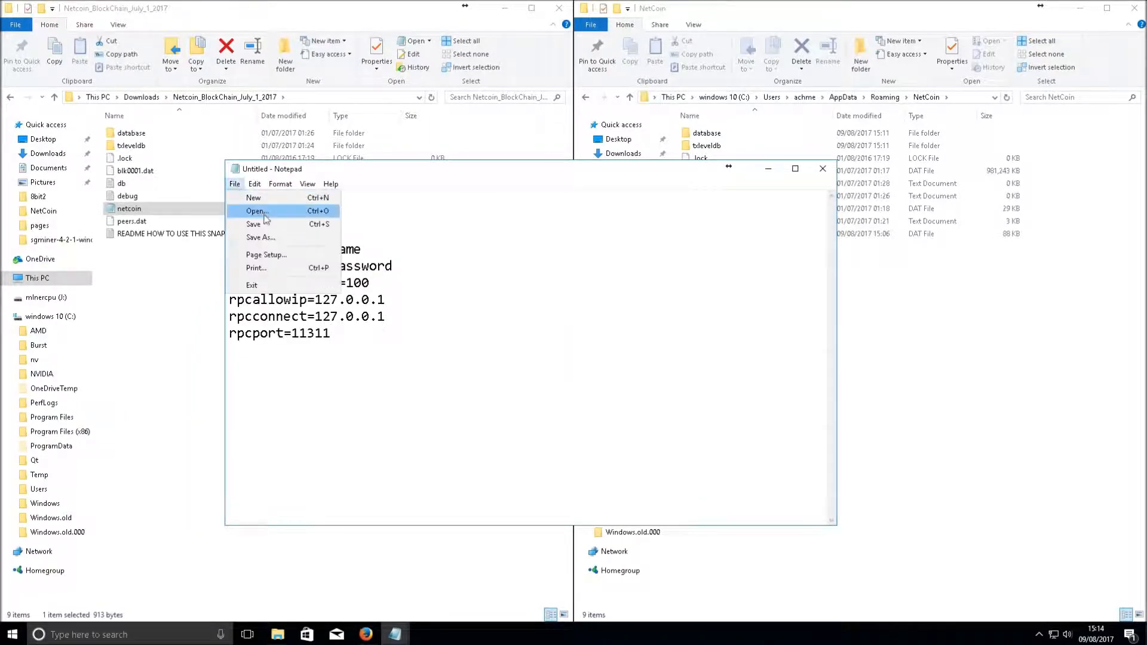
Save the untitled document in Documents as netcoin.conf with Save as type set to All Files
left_click(257, 242)
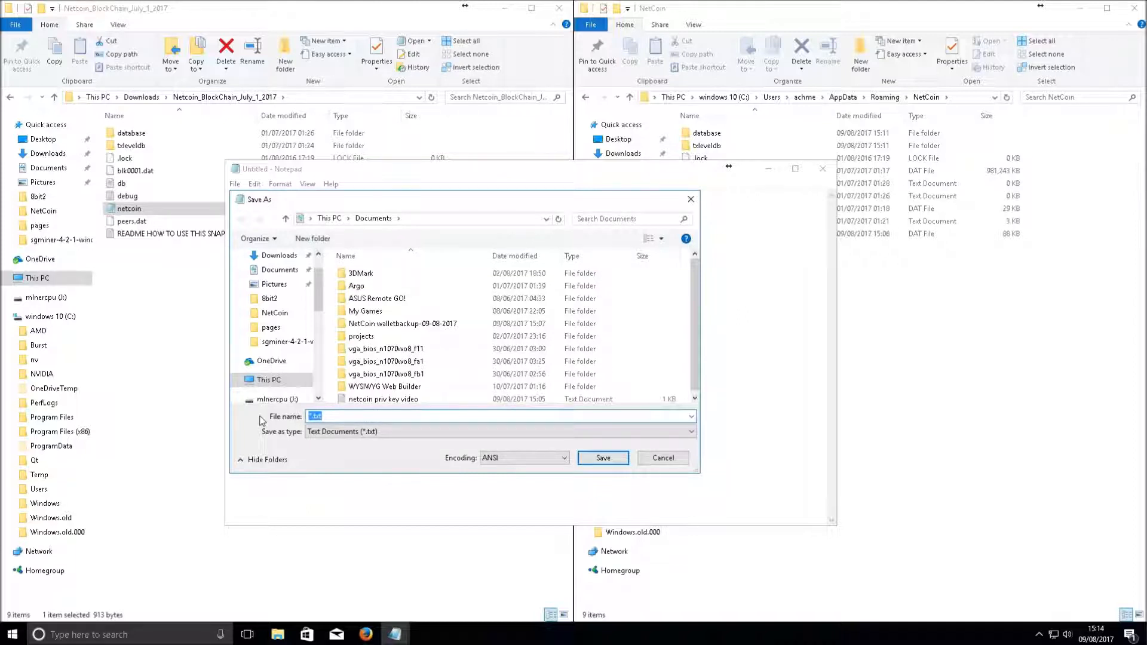
type("net")
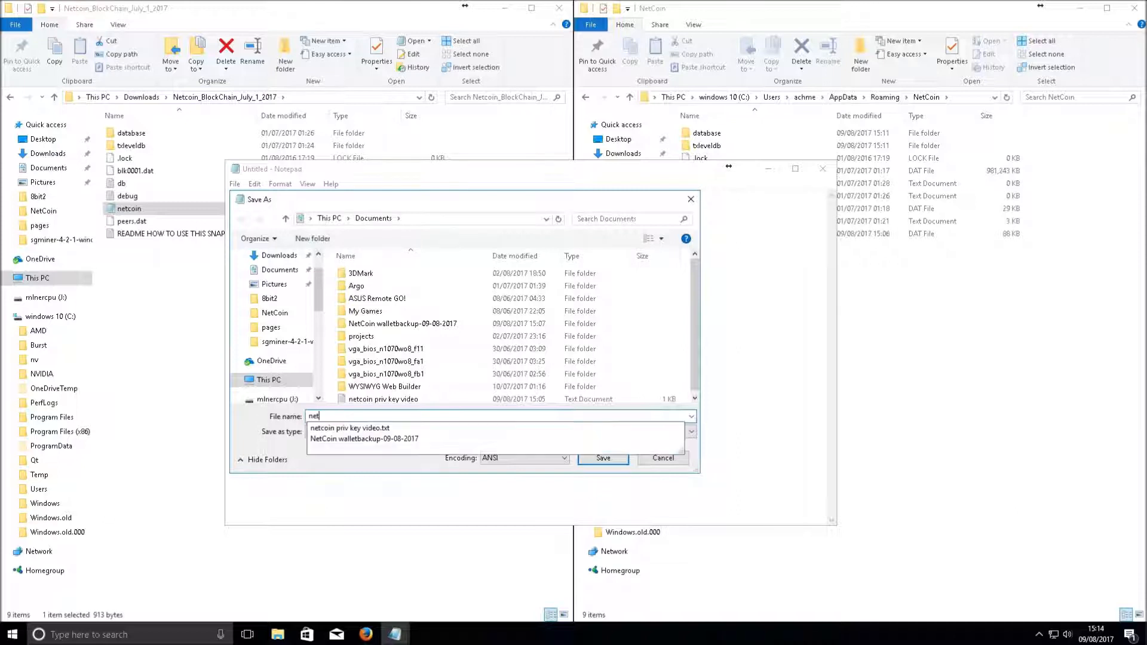
type("coin.conf")
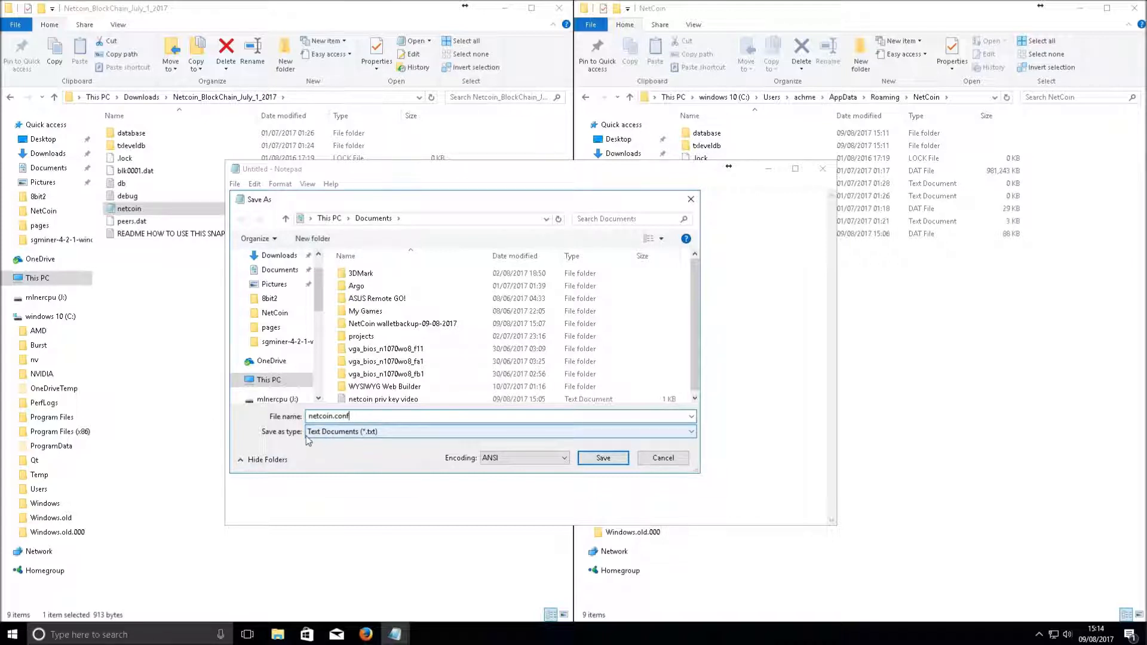
left_click(329, 431)
left_click(335, 452)
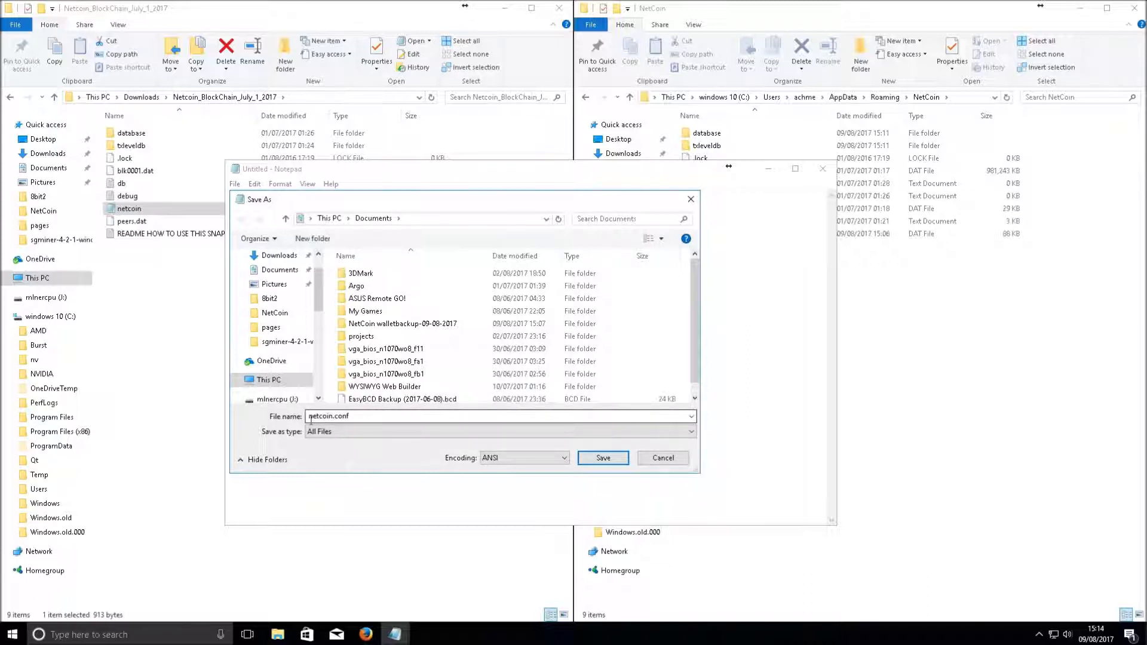
left_click(600, 462)
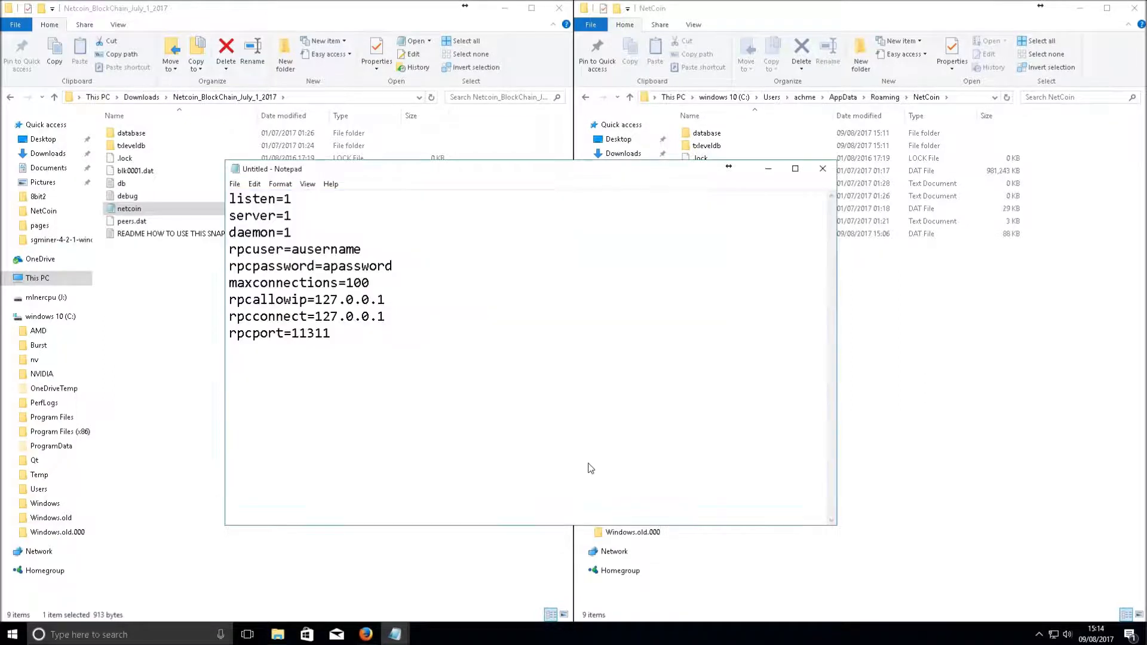
Cut the newly saved netcoin file from the Documents folder
left_click(277, 634)
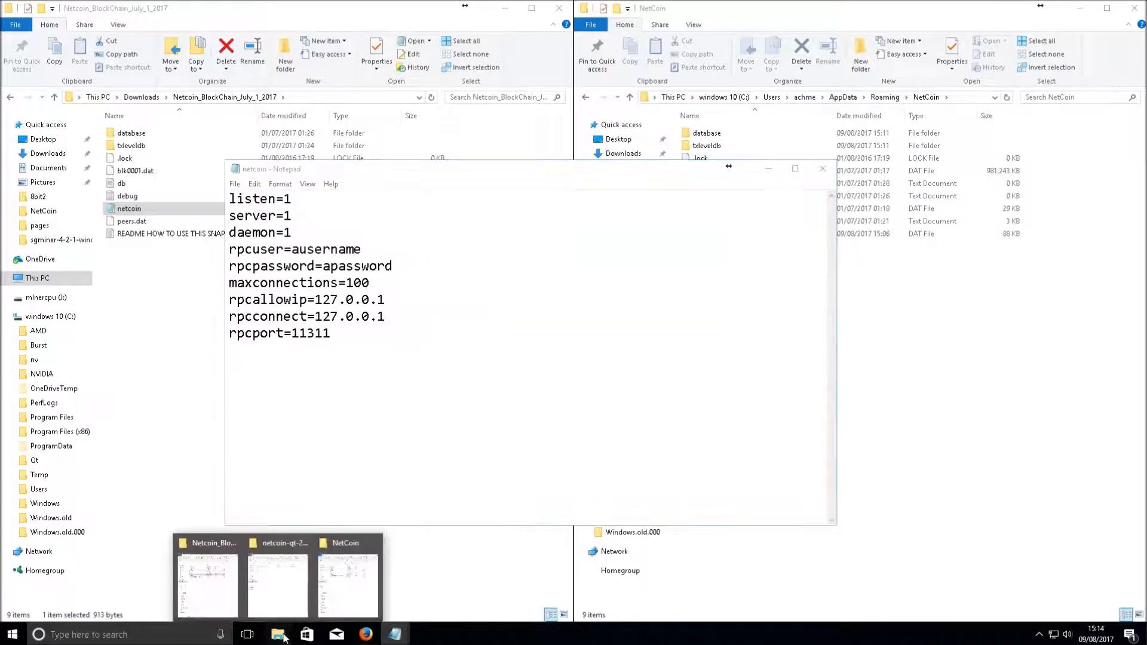
left_click(226, 588)
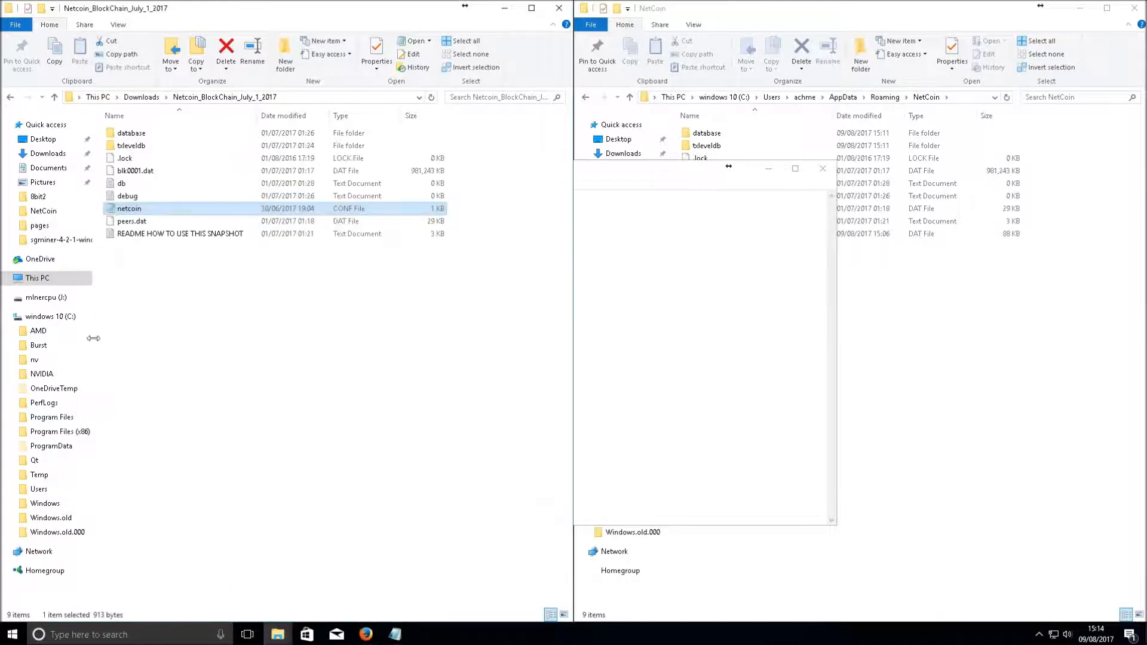
left_click(49, 168)
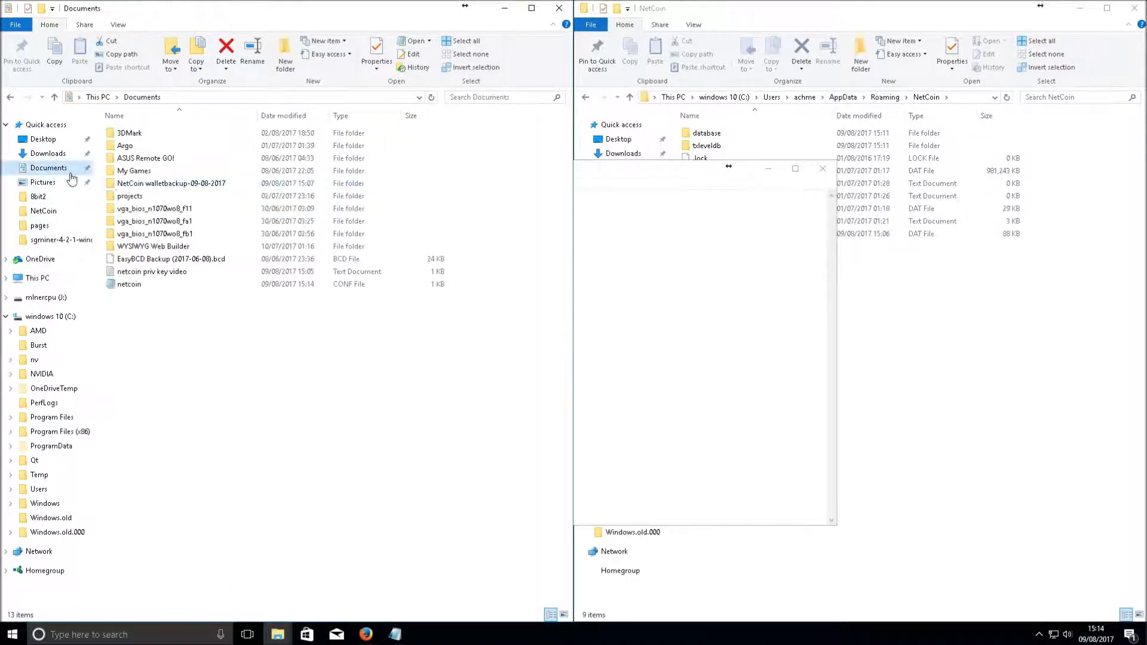
left_click(131, 285)
right_click(130, 284)
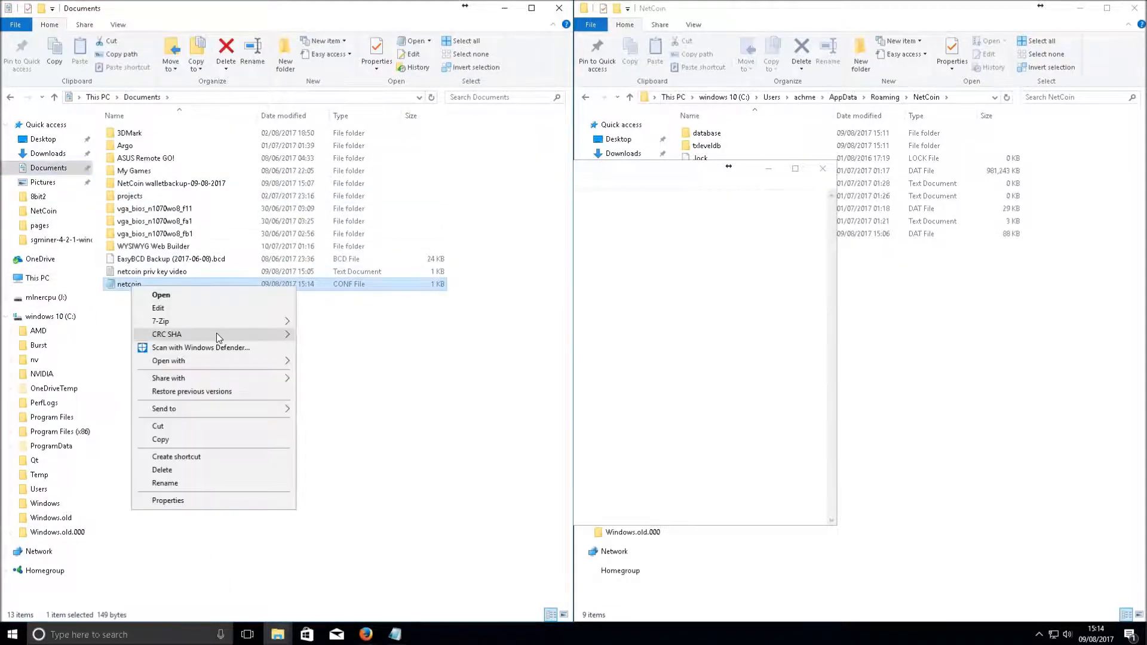
left_click(206, 426)
Paste the netcoin config into AppData\Roaming\NetCoin and delete the snapshot README there
left_click(850, 366)
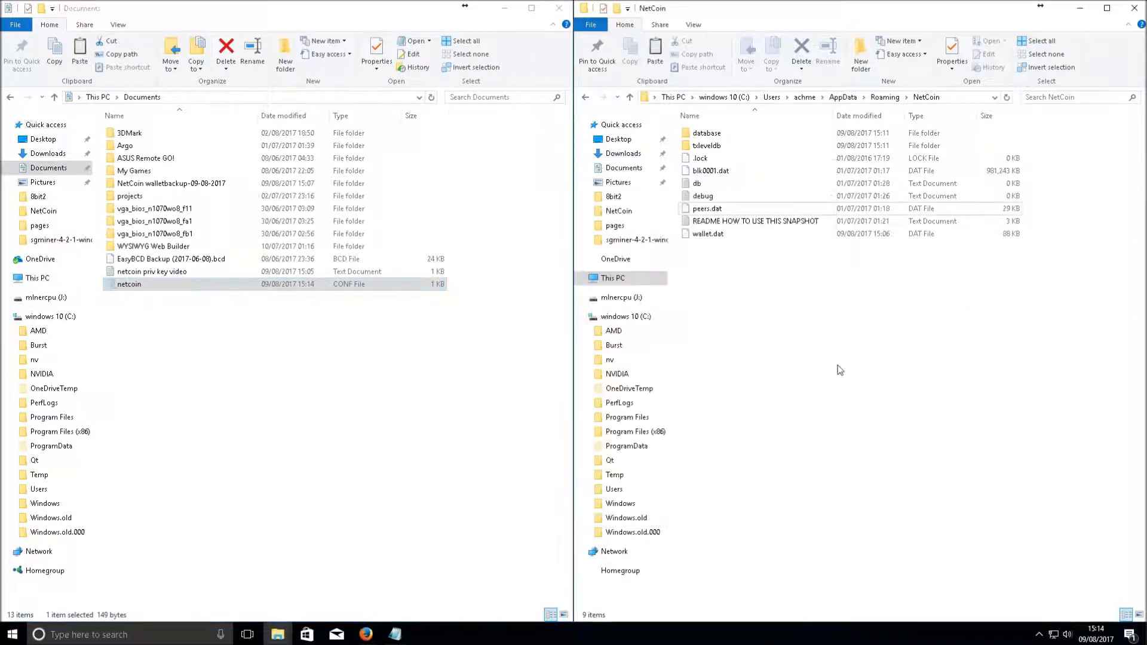
right_click(844, 366)
left_click(927, 468)
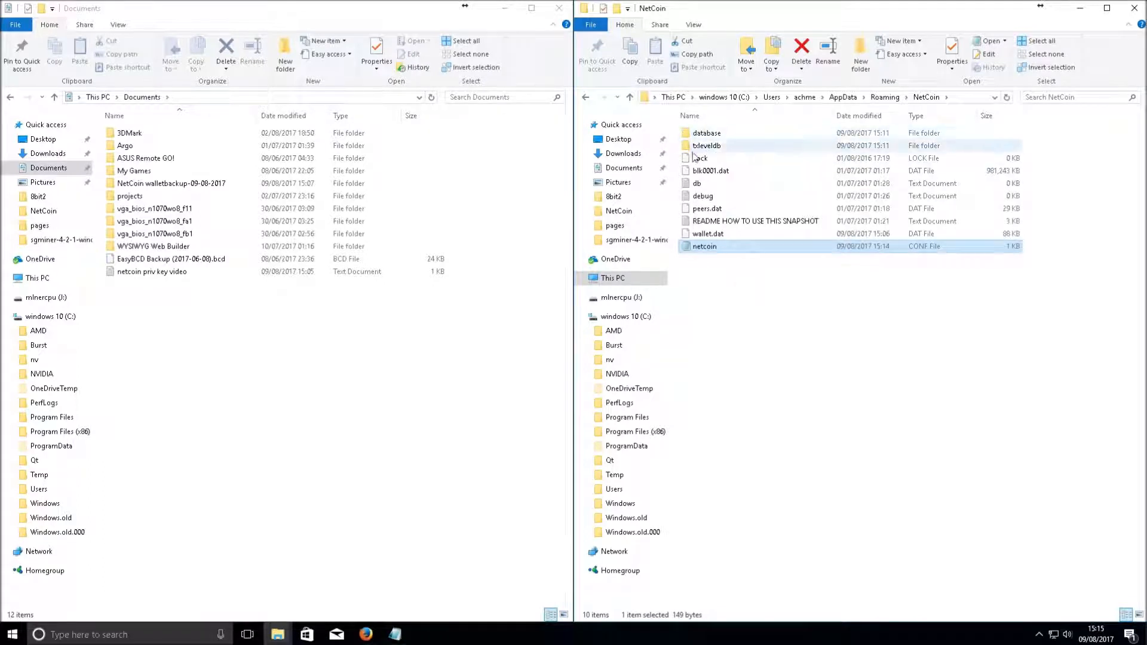
key("Up")
key("Up")
key("Delete")
left_click(727, 224)
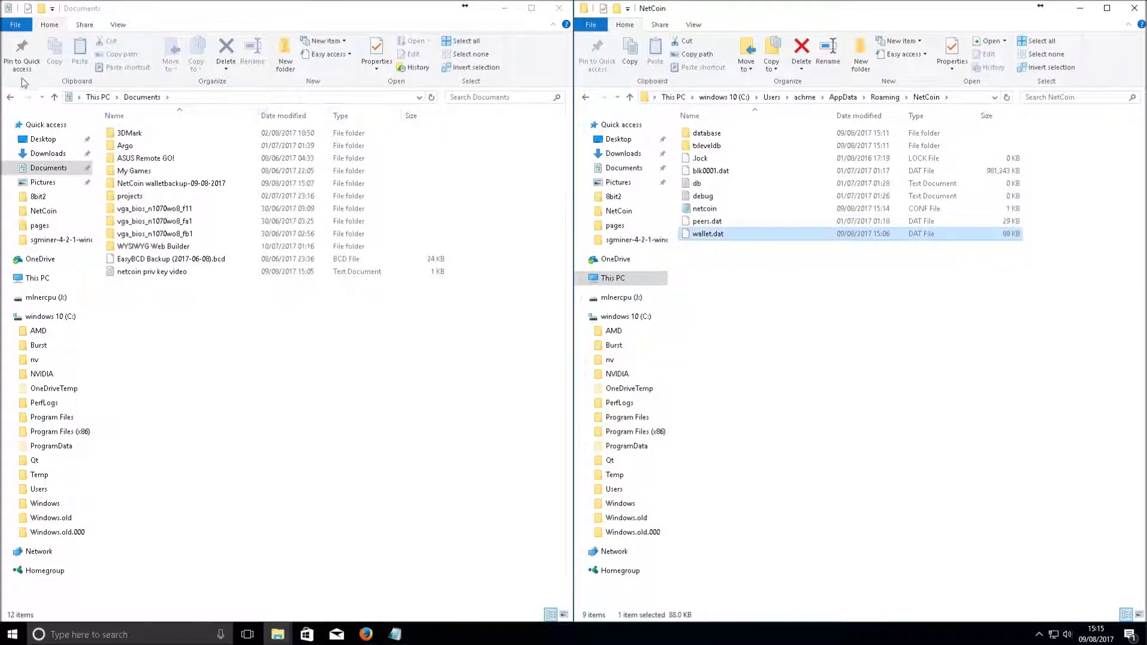
Close the blockchain snapshot folder window and launch netcoin-qt-2.5.2-64b
left_click(10, 96)
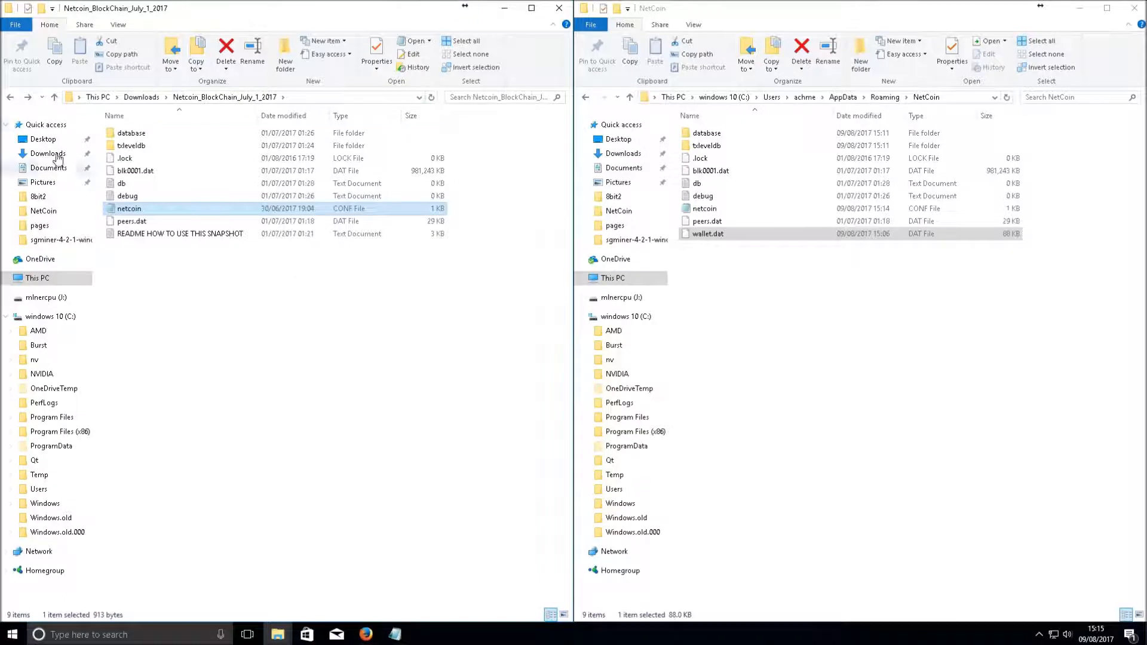
left_click(564, 9)
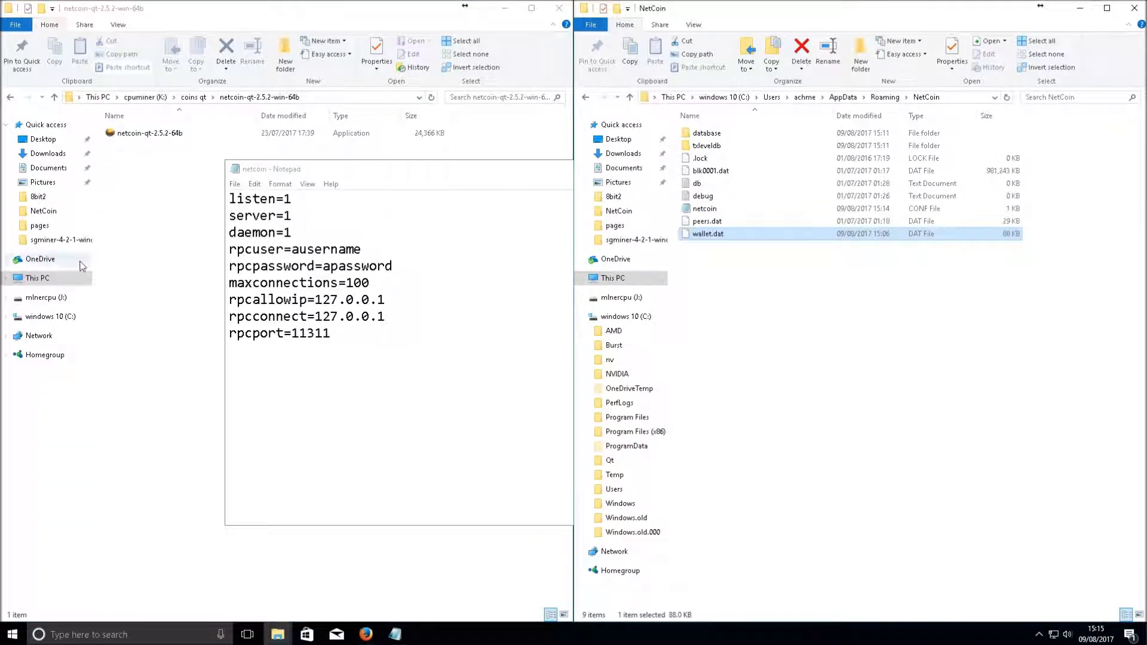
left_click(180, 244)
left_click(153, 137)
double_click(153, 137)
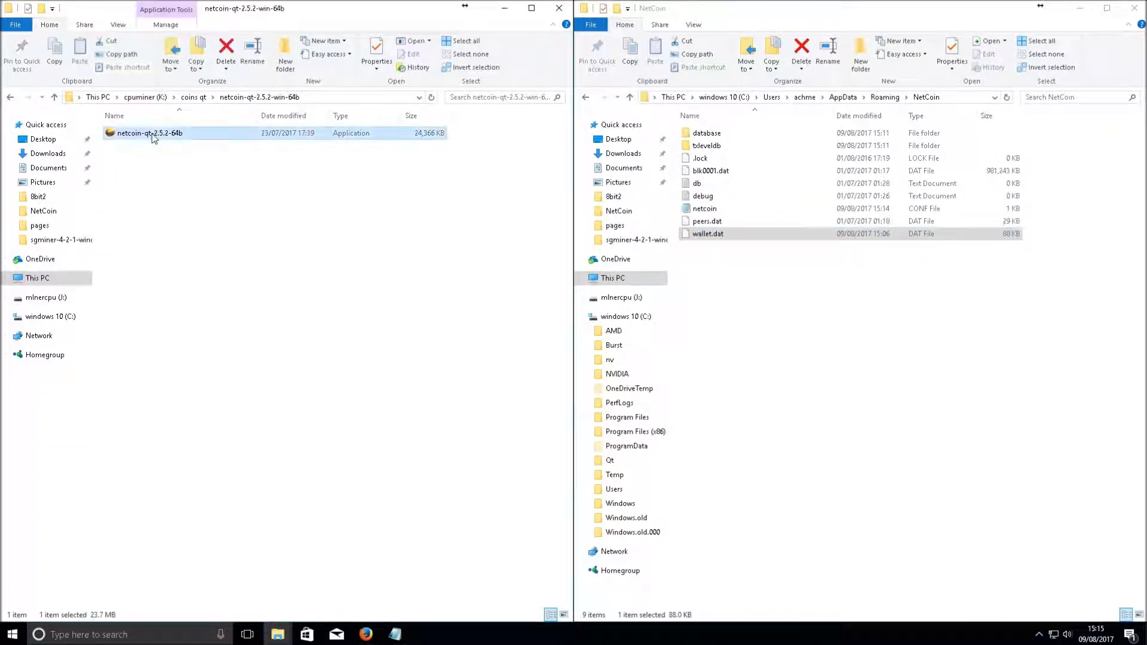
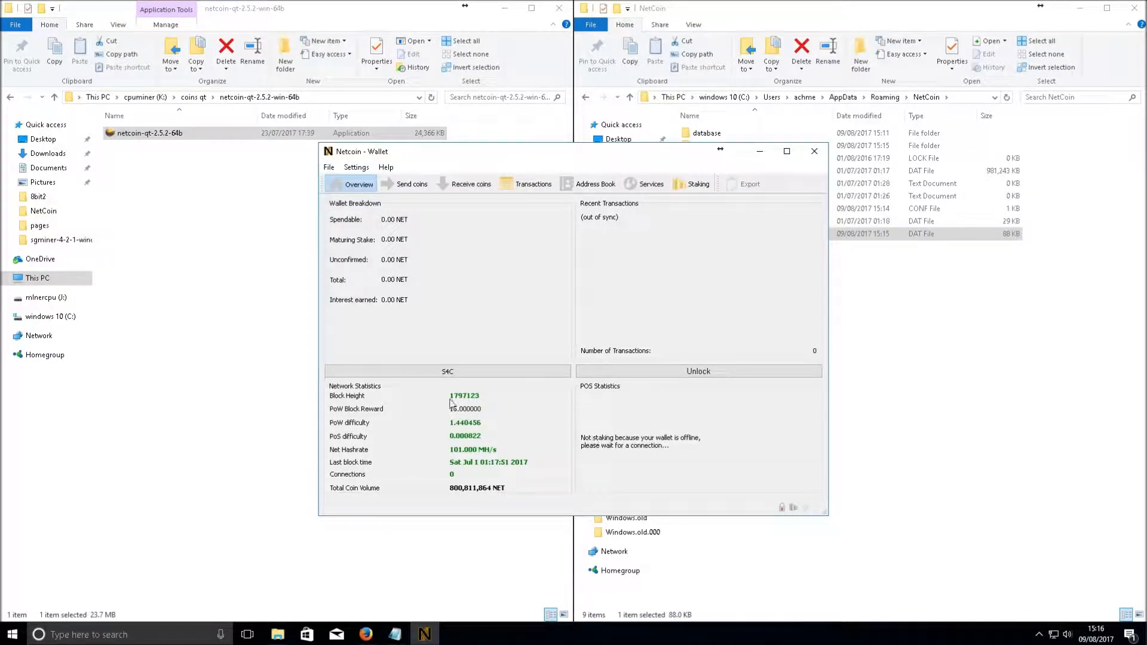
Check the overview's block height 1797123, 0 connections and coin volume, then glance at the address book
left_click_drag(449, 395, 483, 395)
mouse_move(805, 507)
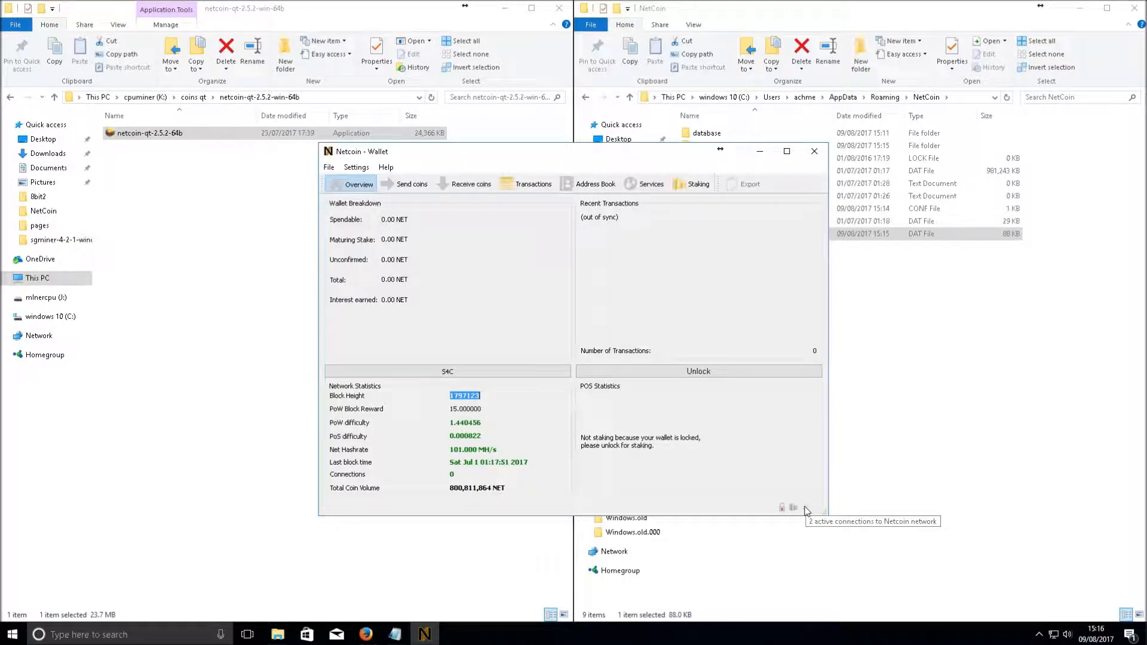
left_click_drag(460, 474, 444, 478)
left_click(464, 475)
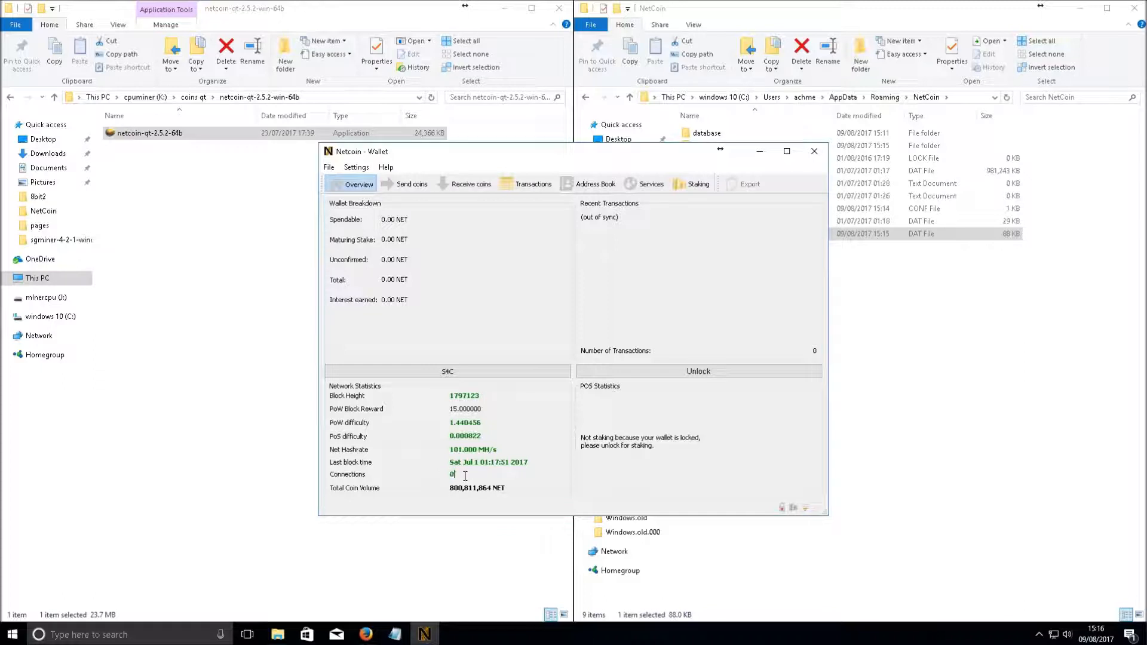
left_click_drag(518, 487, 445, 485)
left_click(509, 463)
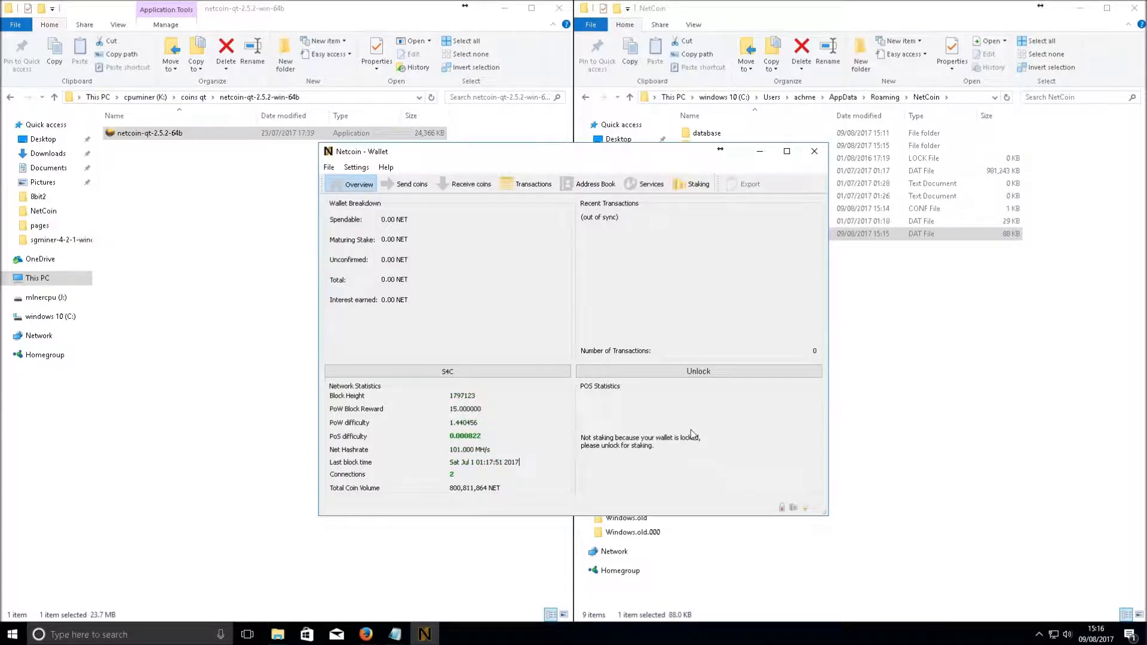
mouse_move(691, 434)
mouse_move(366, 634)
left_click(594, 188)
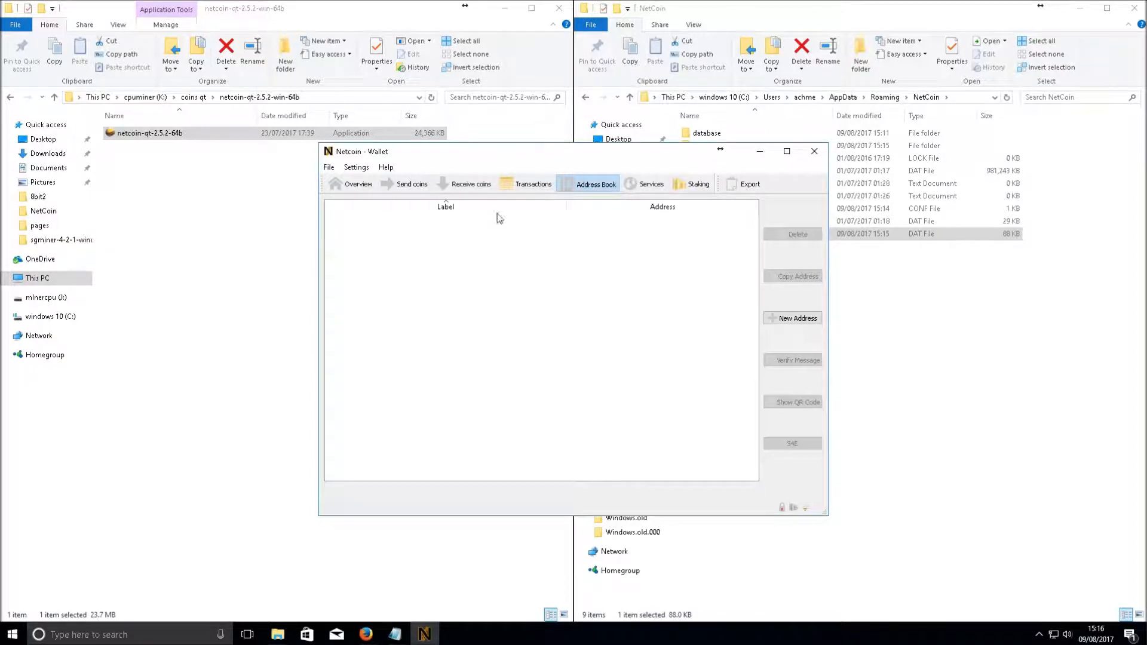
left_click(357, 185)
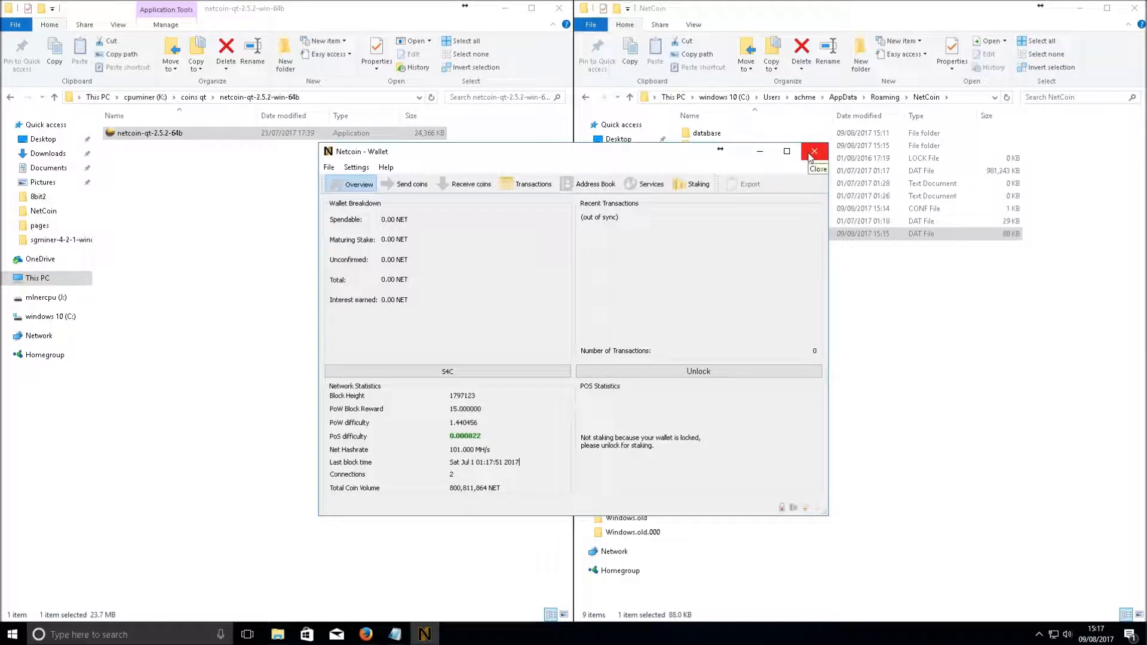
Close and relaunch netcoin-qt-2.5.2-64b, dismiss the fatal database error, and launch it again
left_click(814, 152)
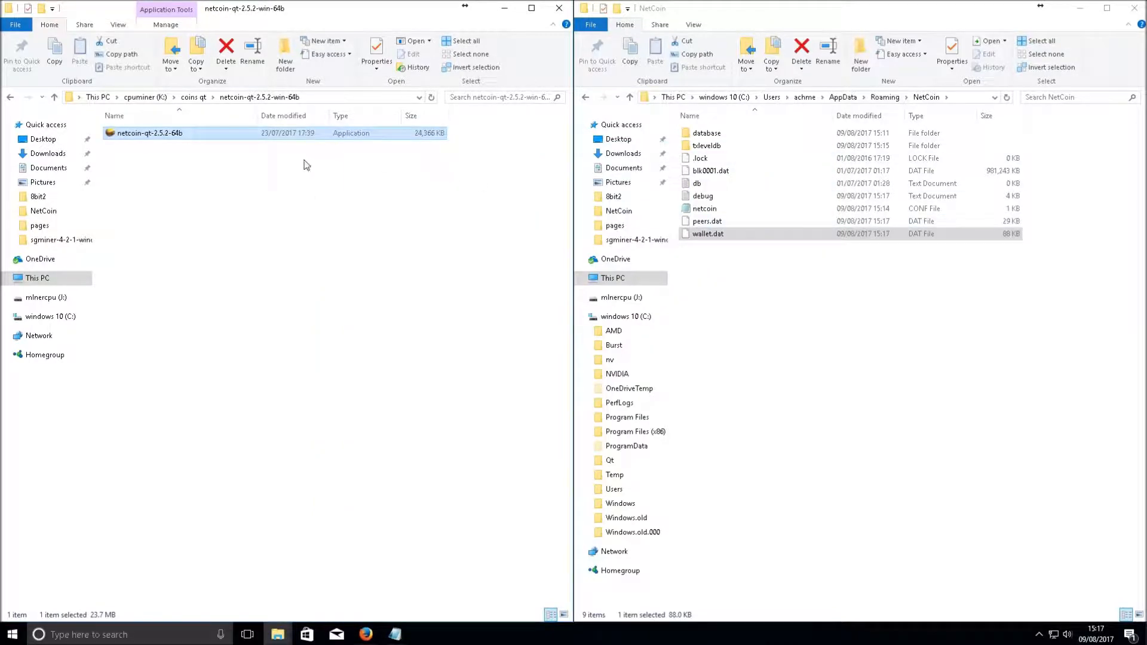
double_click(126, 136)
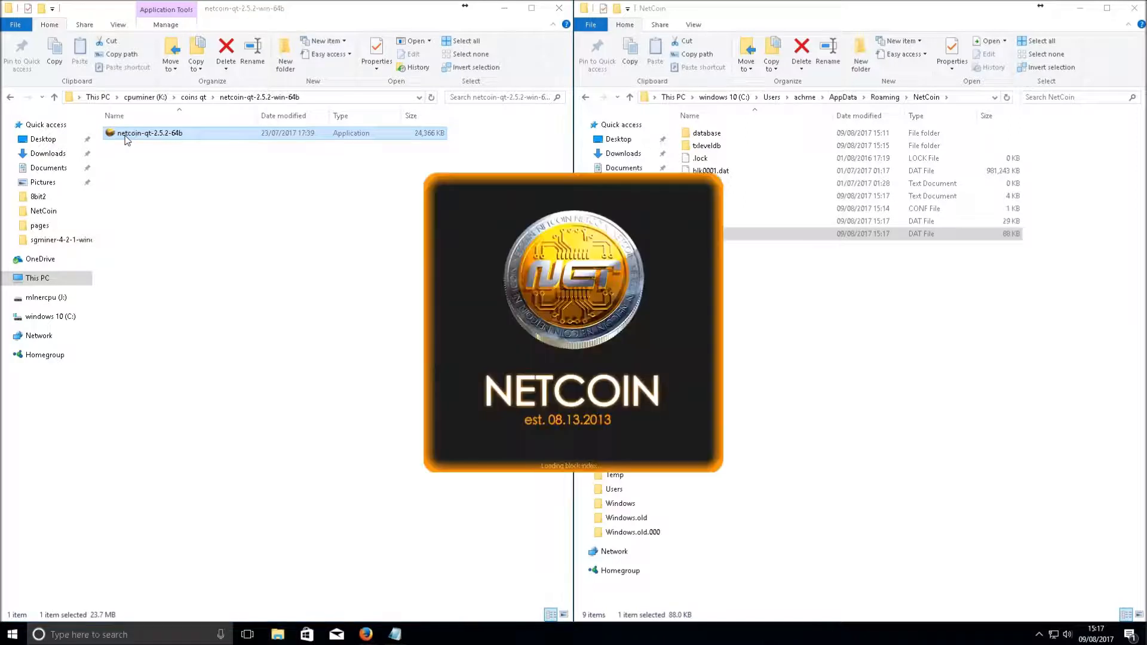
left_click(824, 377)
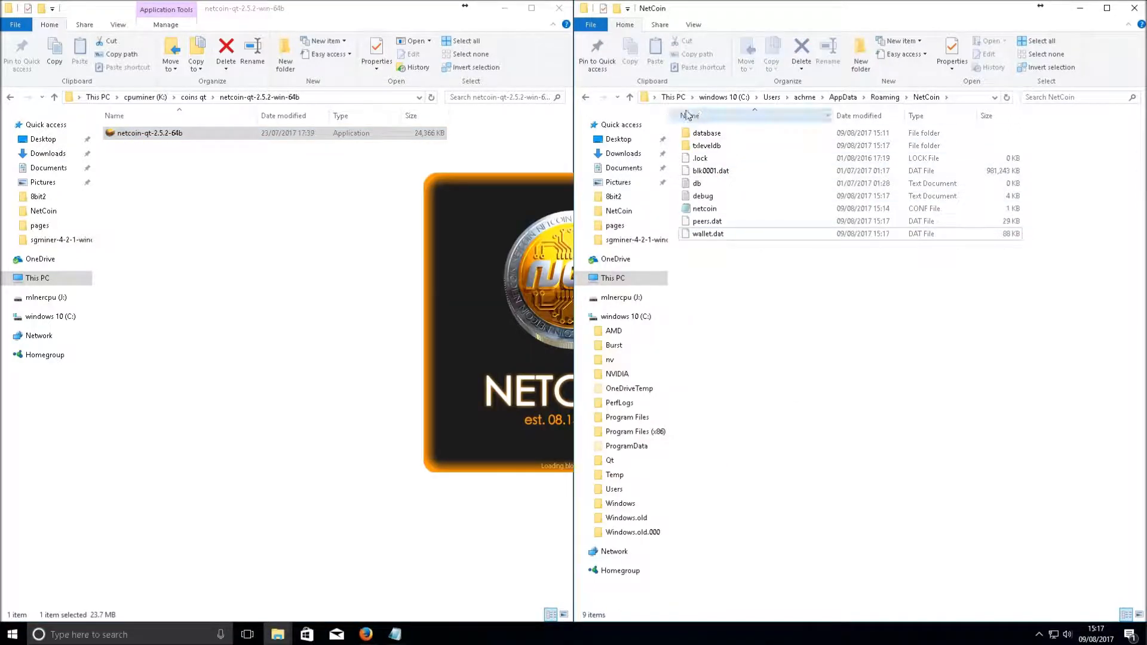
left_click(630, 97)
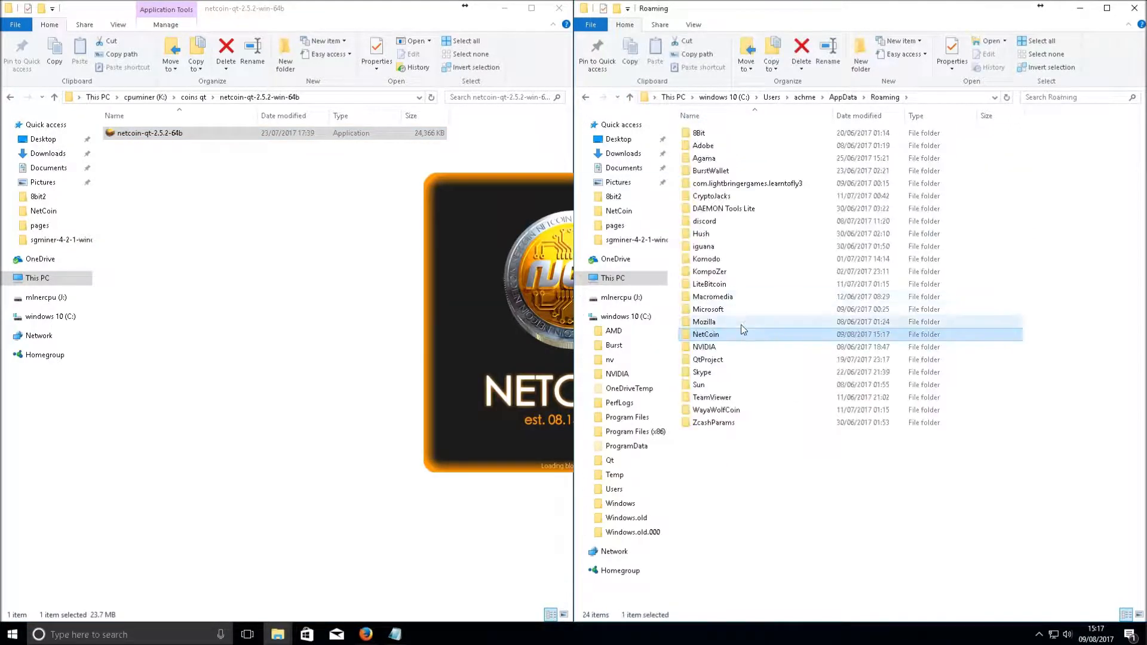
double_click(715, 335)
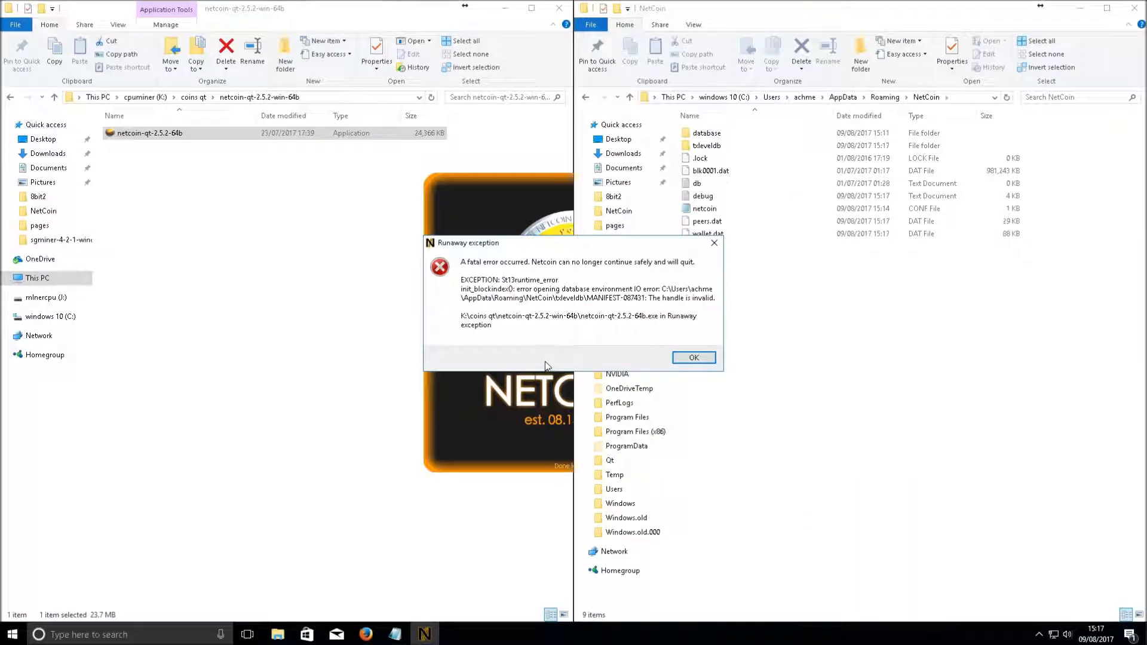
left_click(691, 357)
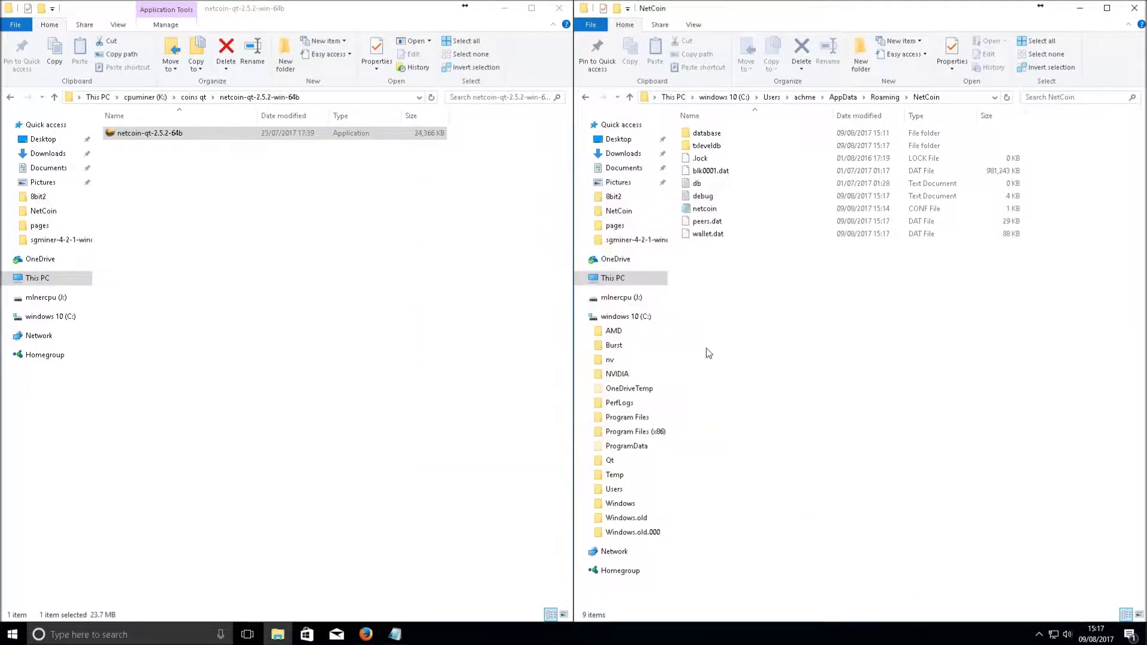
left_click(147, 136)
double_click(147, 135)
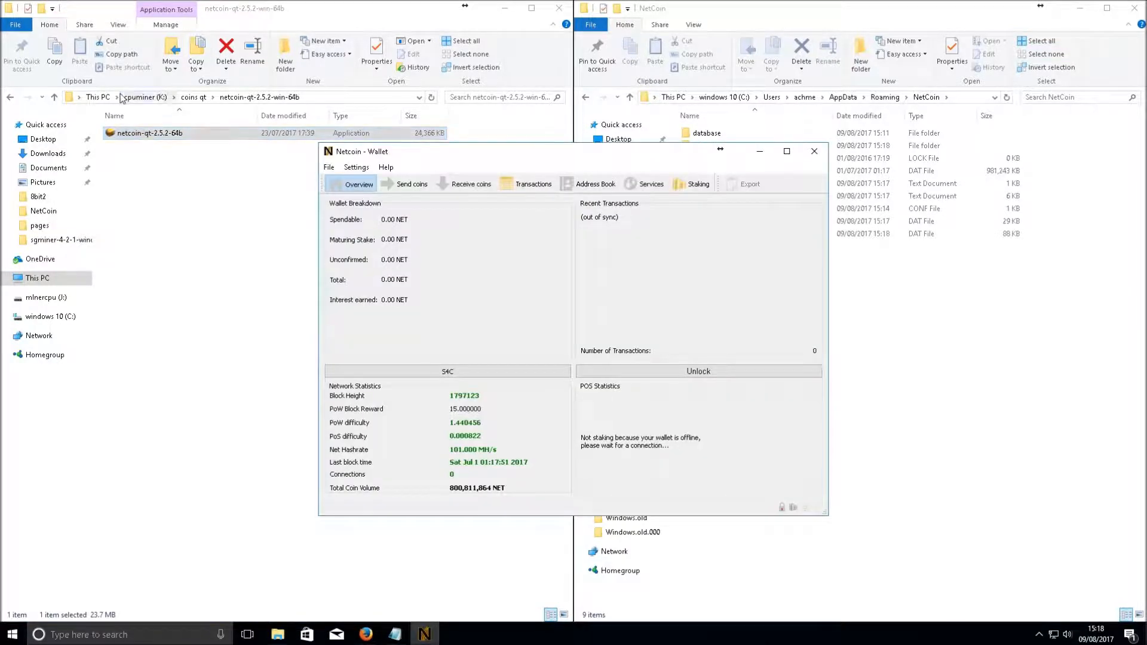
Review the unlabelled receiving address and the empty transaction list
left_click(449, 185)
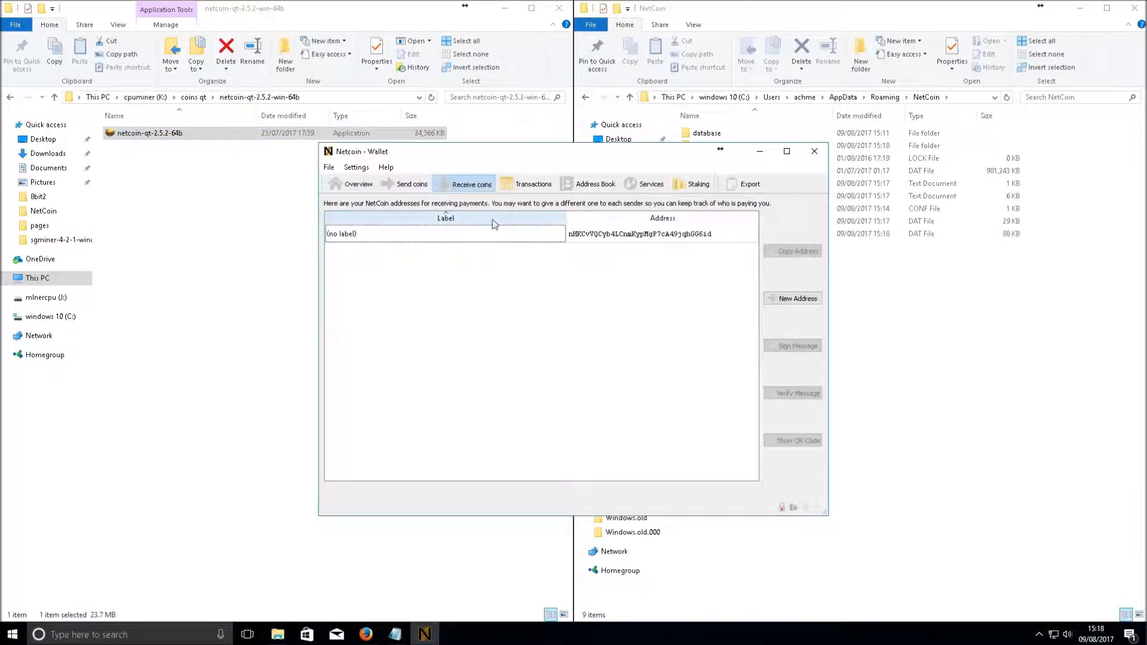
left_click(593, 239)
left_click(525, 185)
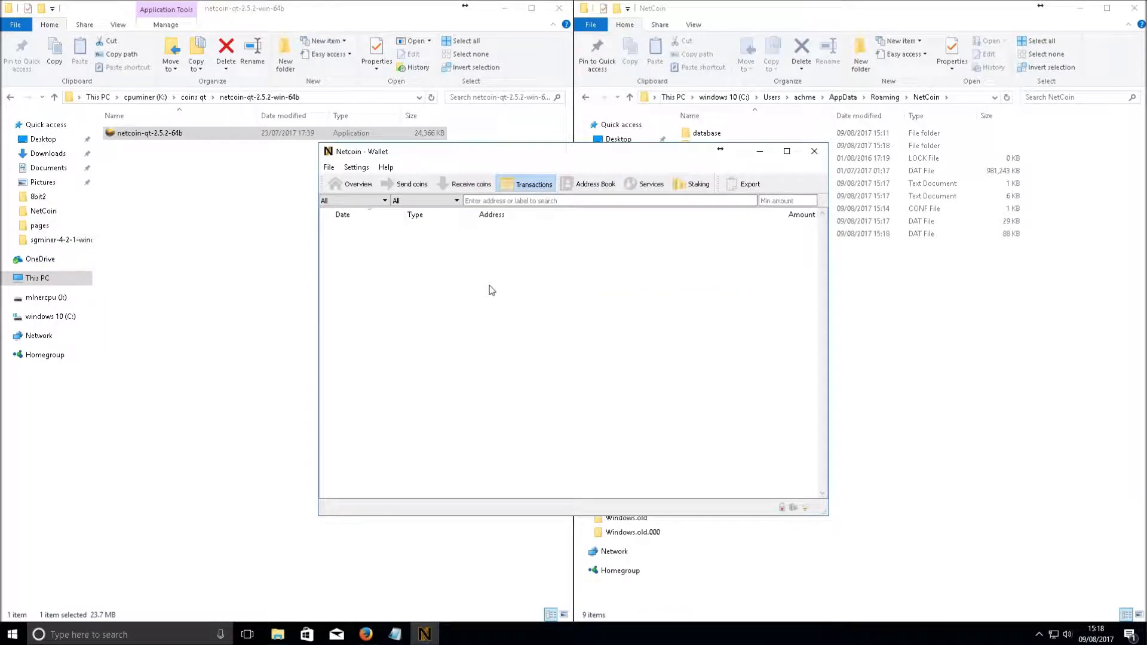
left_click(468, 189)
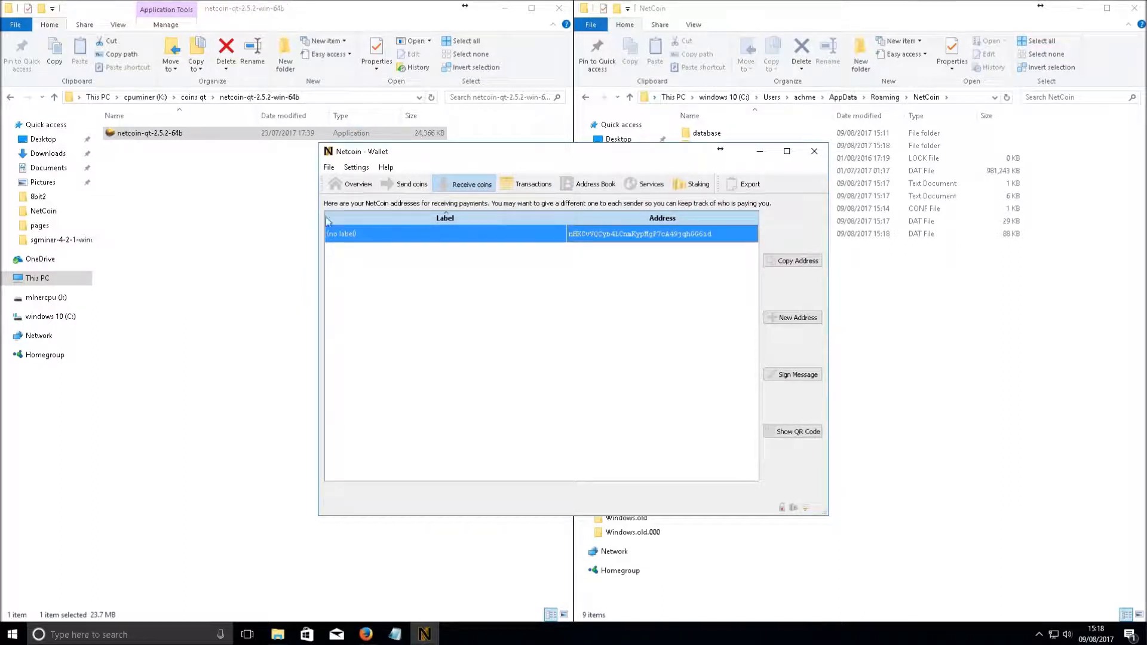
Return to the Overview and start TeamViewer from Windows search to connect to gms1
left_click(356, 184)
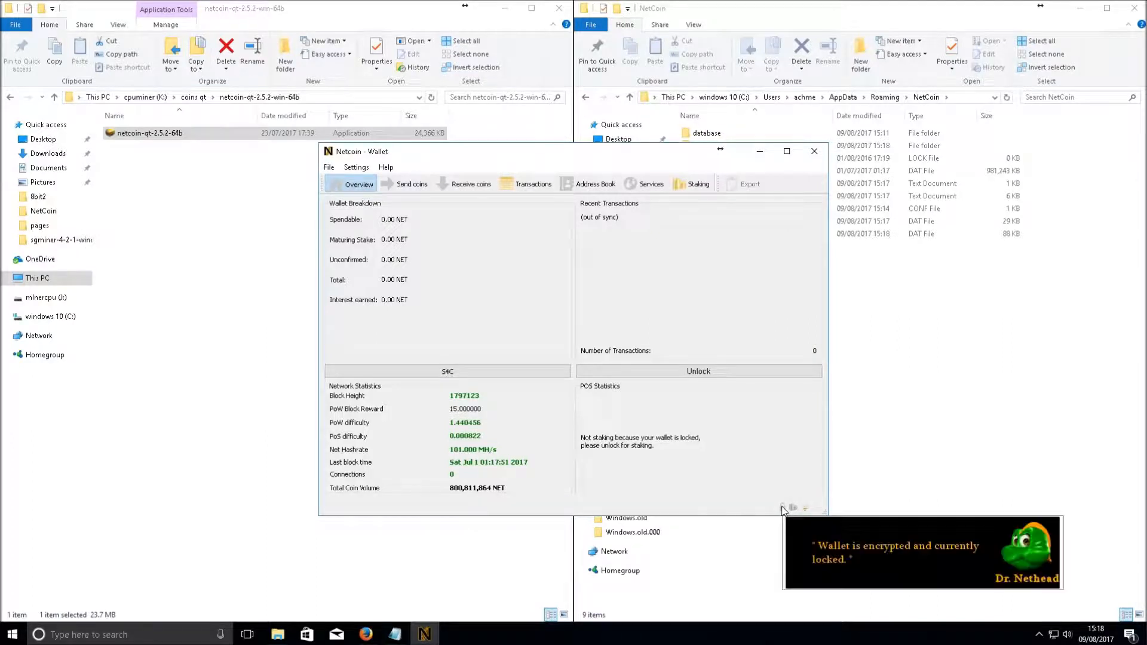
mouse_move(794, 508)
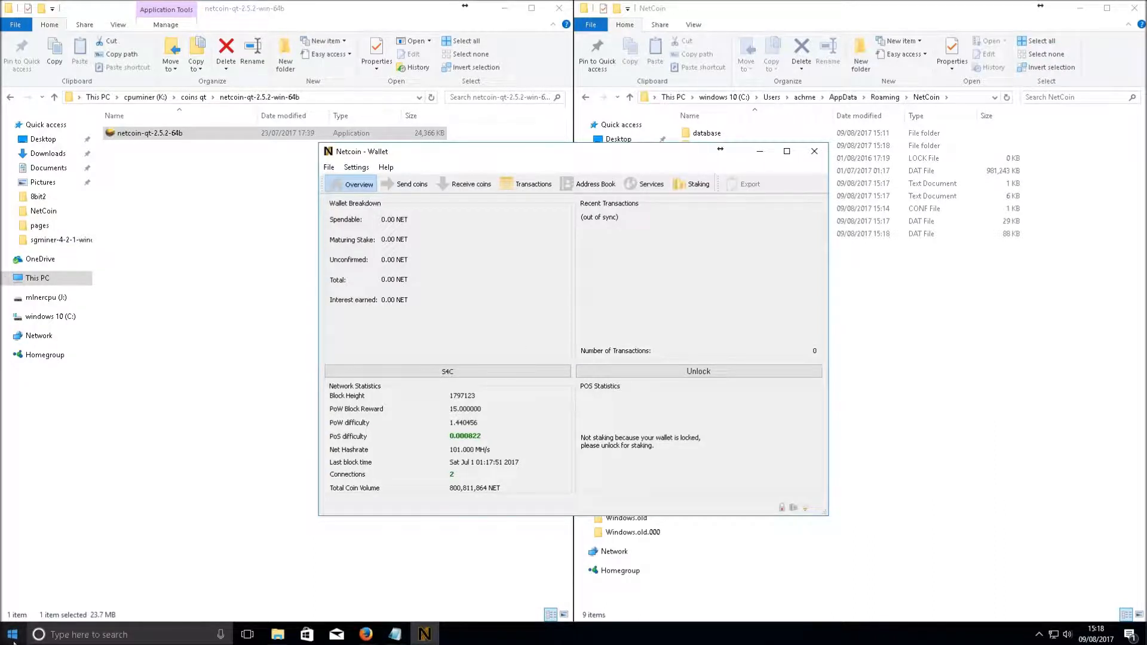
left_click(90, 636)
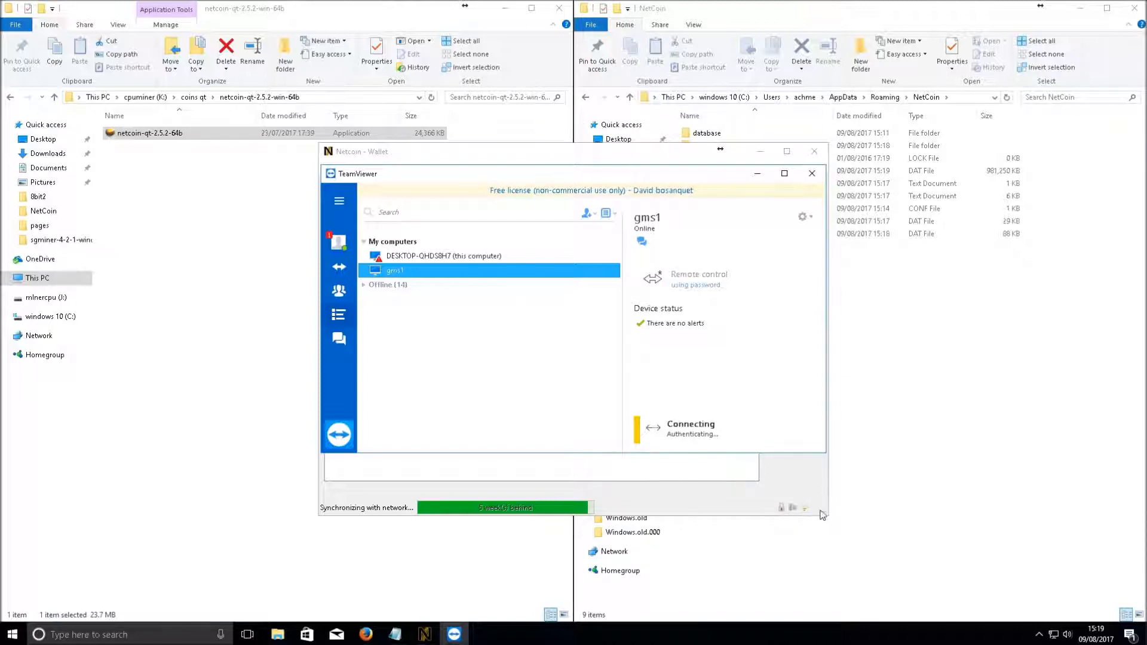
Show the wallet Overview, minimize it, and dismiss TeamViewer's connection error
left_click(673, 166)
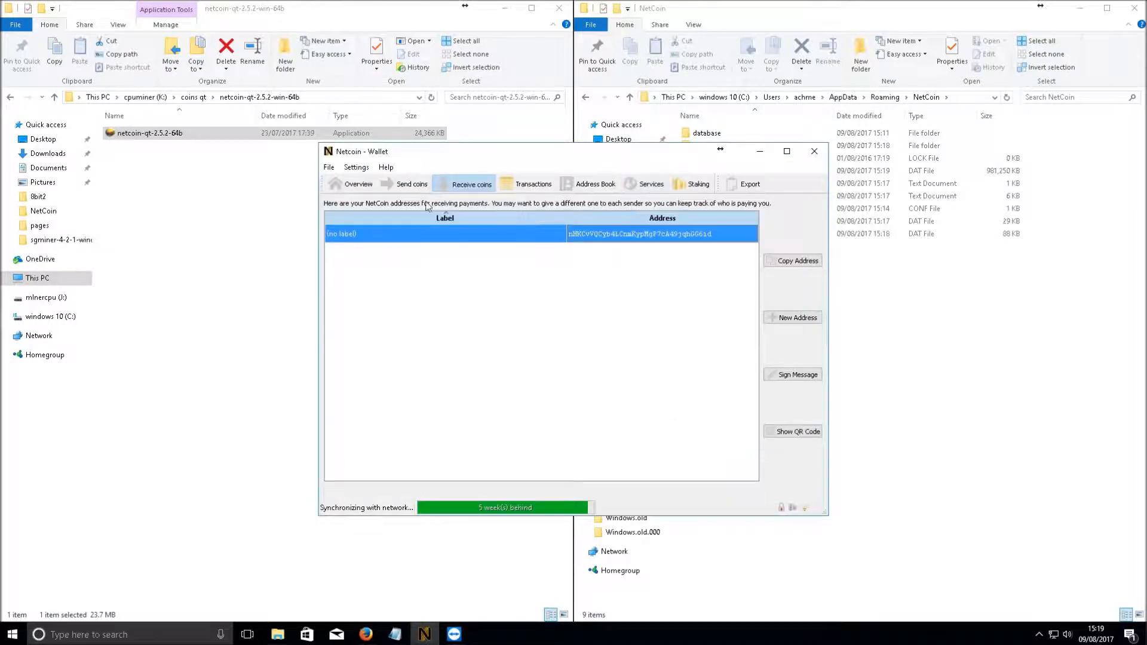
left_click(355, 186)
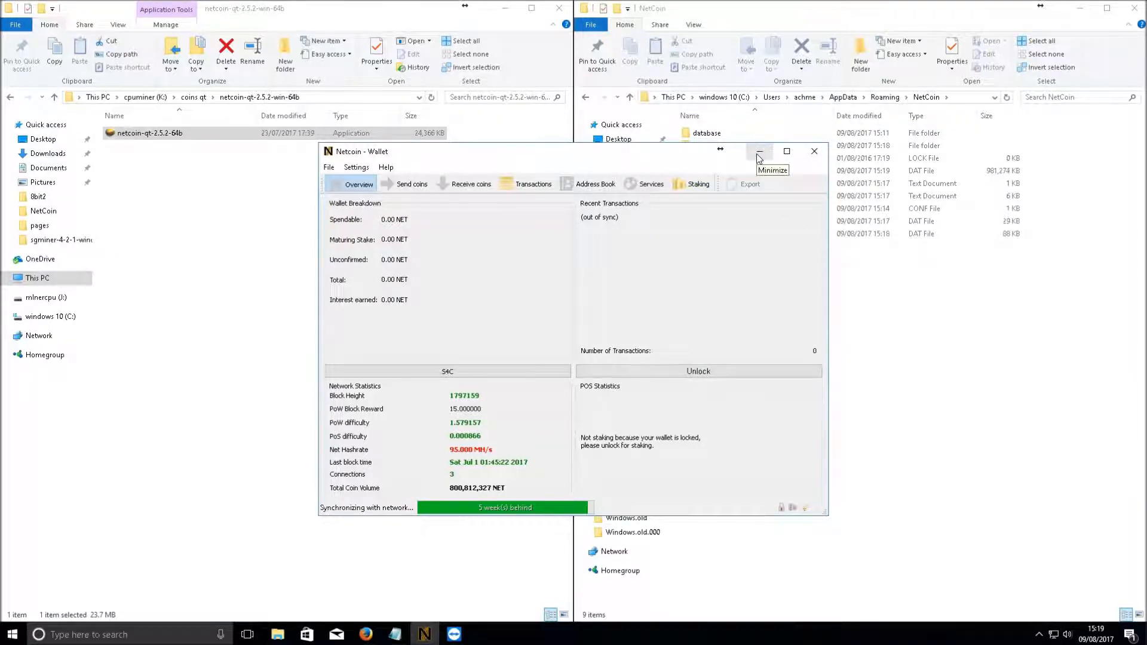
left_click(759, 154)
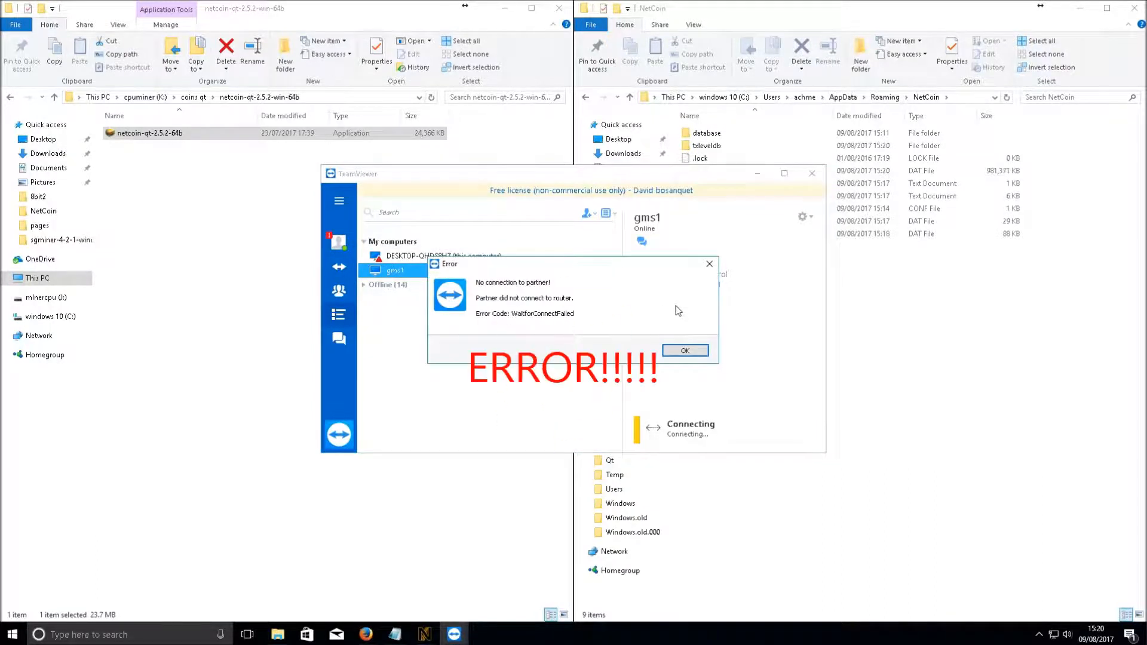
left_click(686, 351)
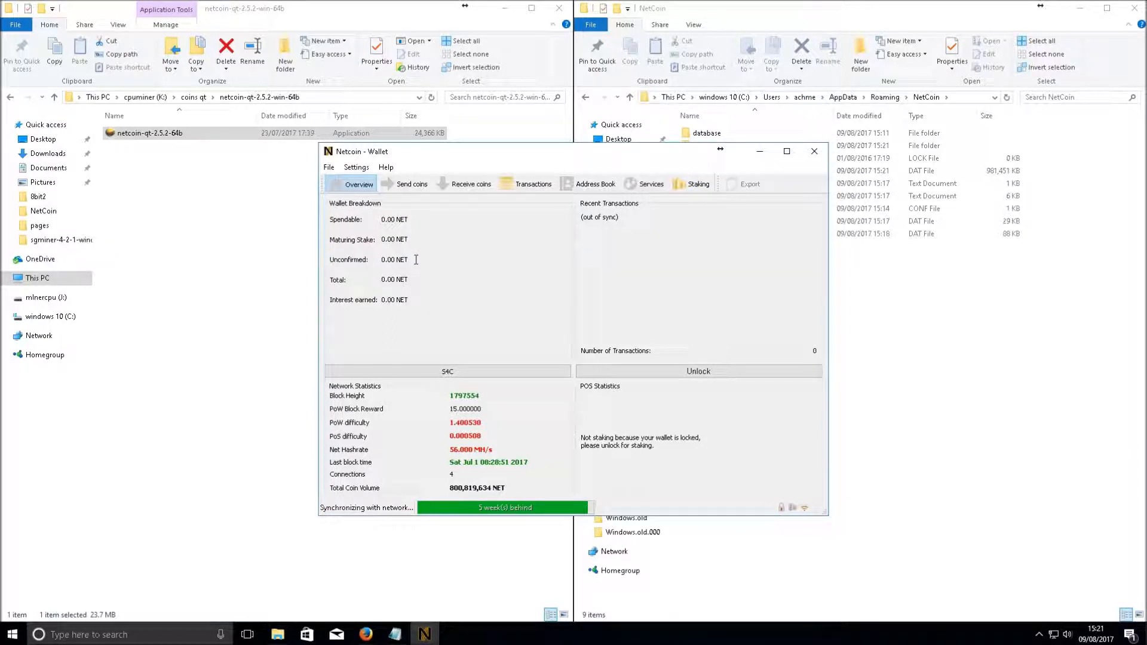
Drag the Netcoin - Wallet window up and to the left over the Explorer windows
mouse_move(416, 260)
left_click(845, 241)
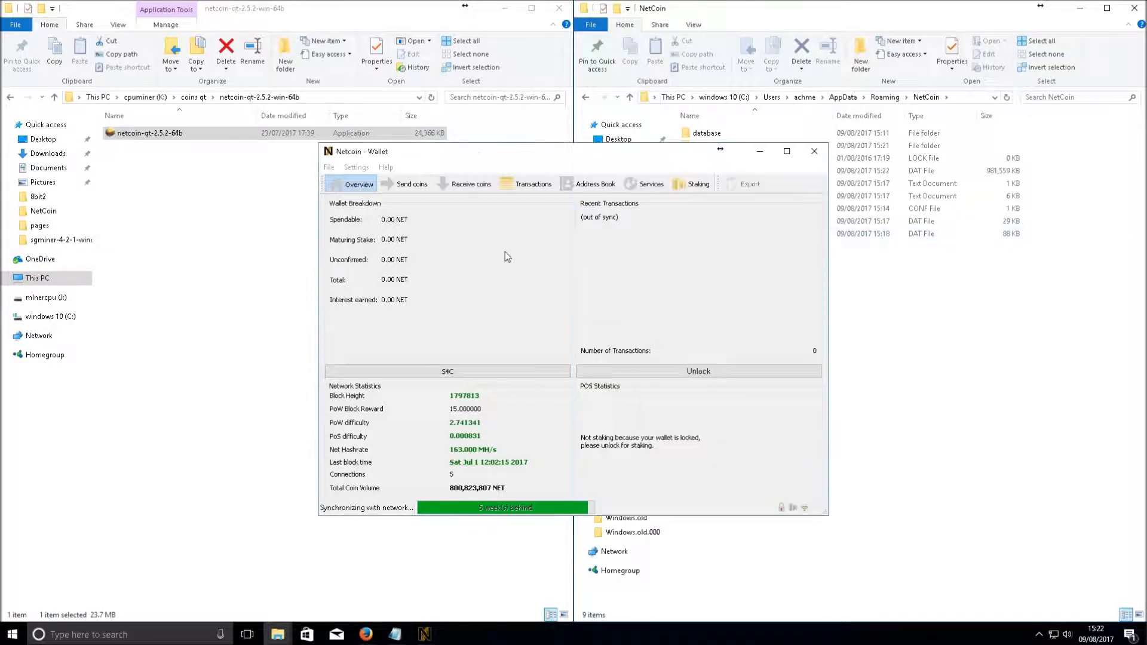
left_click_drag(502, 151, 393, 144)
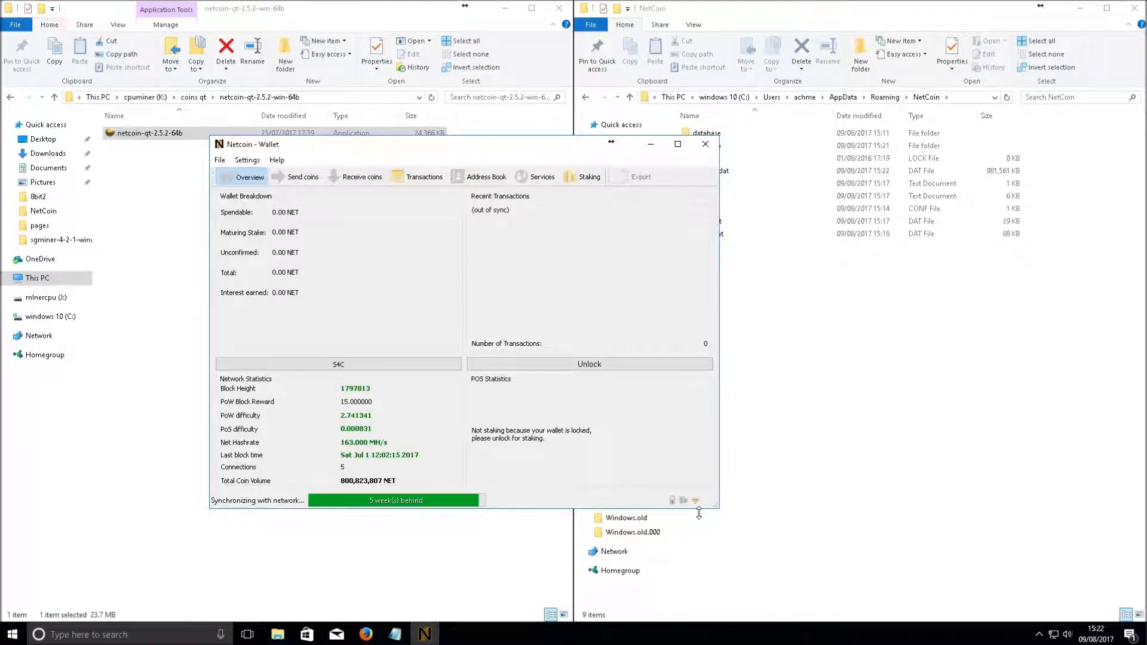
Close the wallet and delete wallet.dat from the NetCoin data folder
left_click(704, 144)
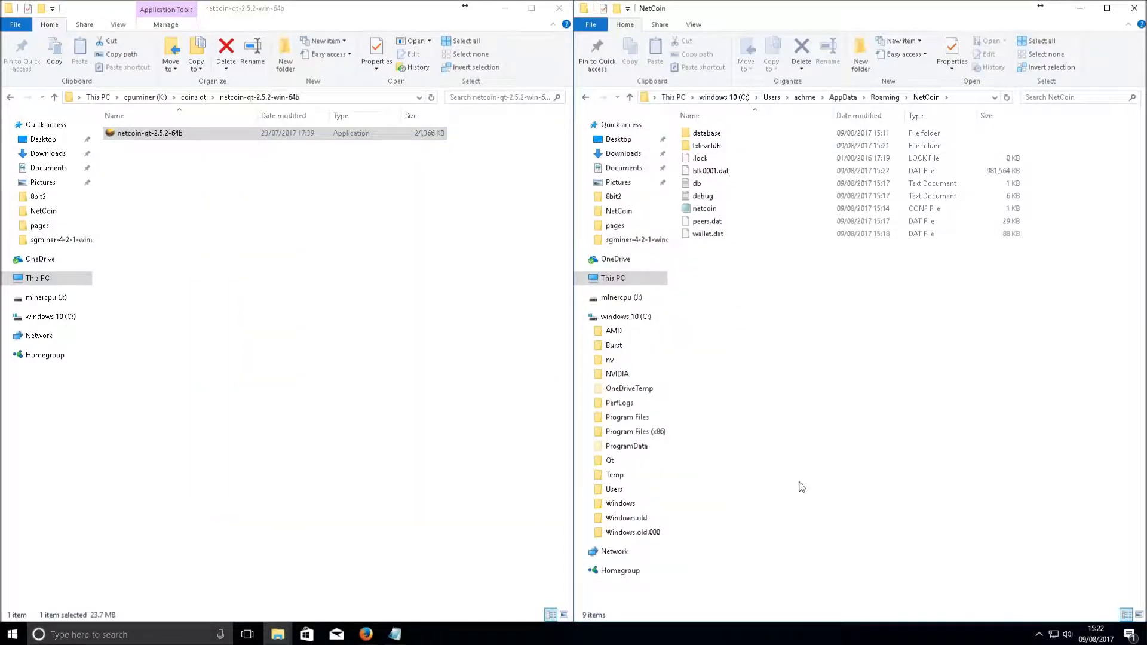
left_click(711, 235)
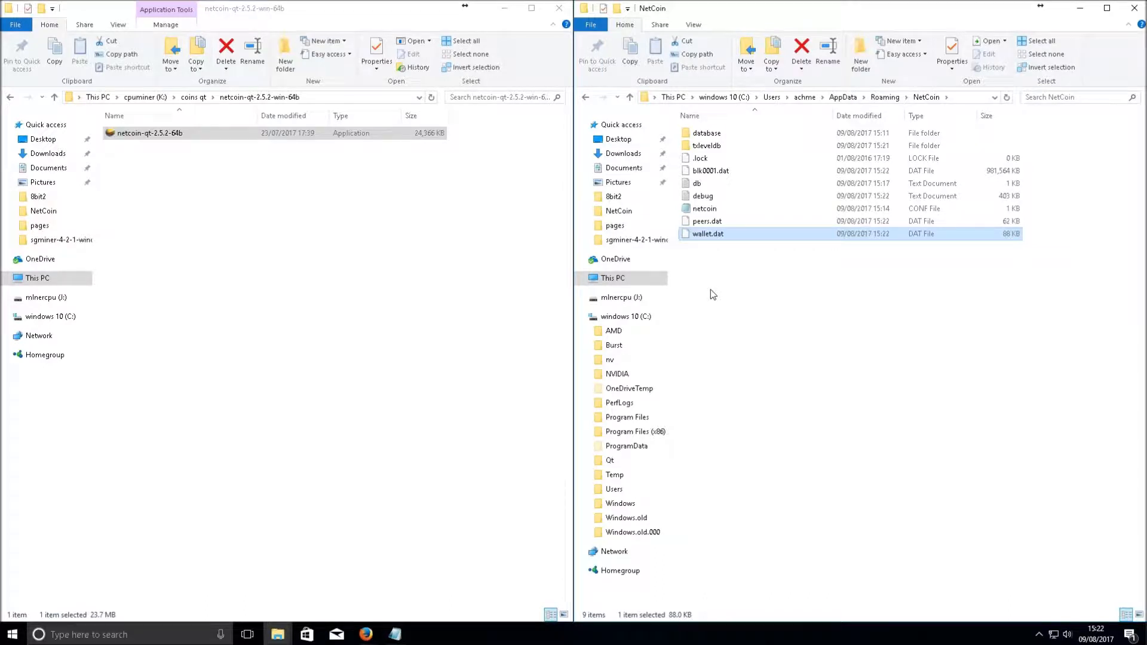
key("Delete")
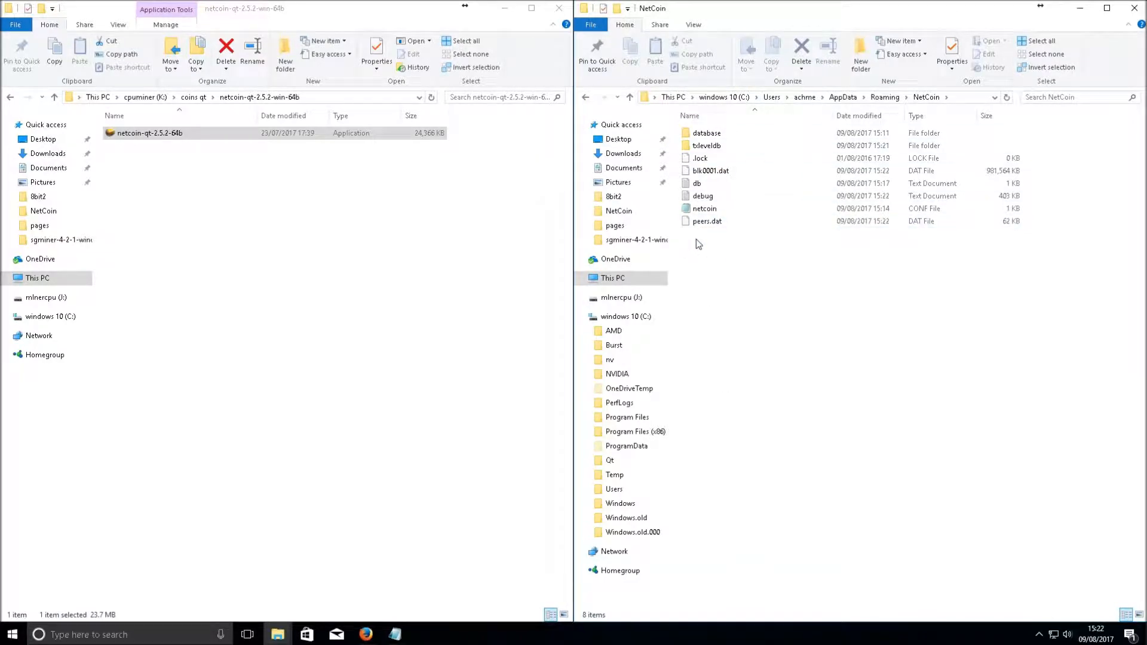
Relaunch the wallet and select wallet.dat in the NetCoin data folder
double_click(118, 133)
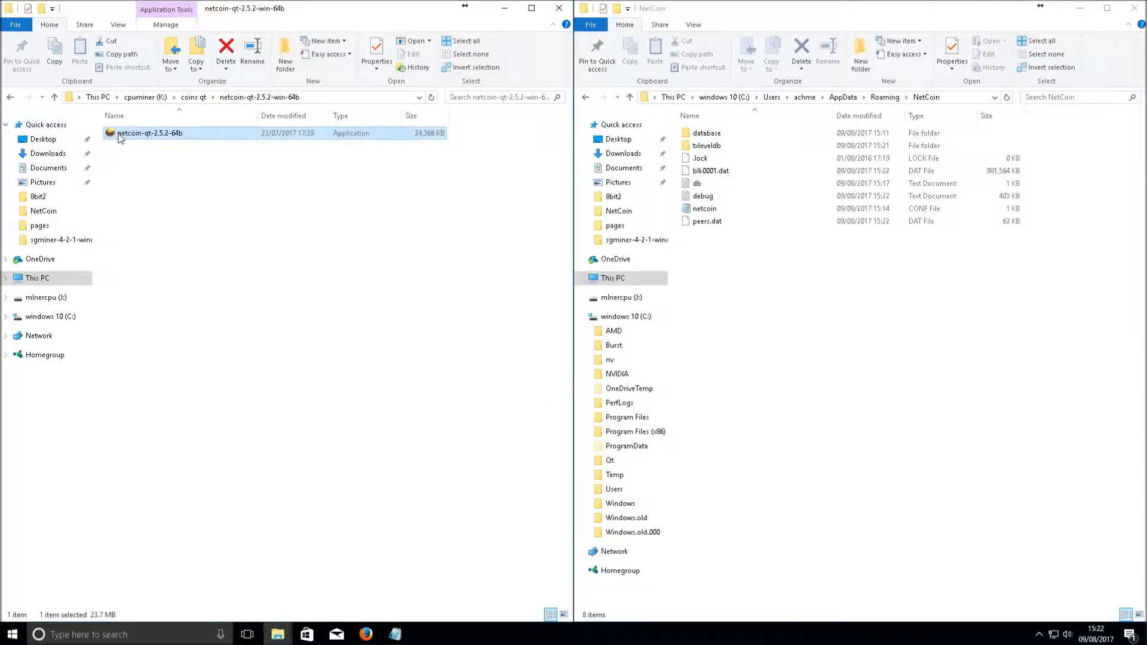
left_click(791, 10)
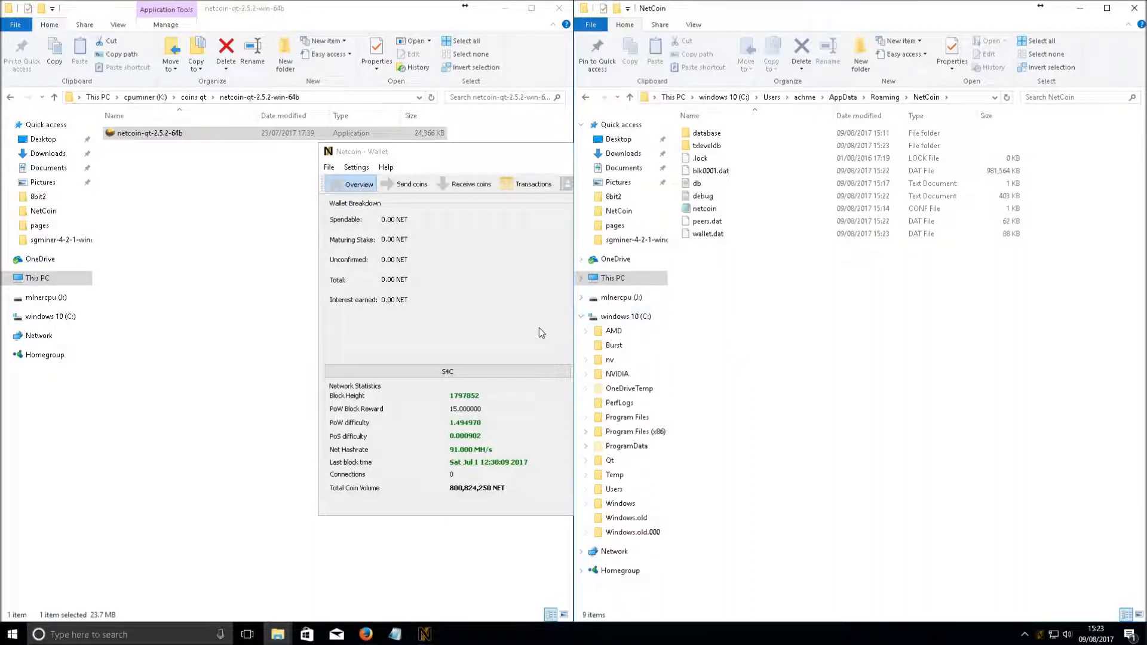
left_click(701, 238)
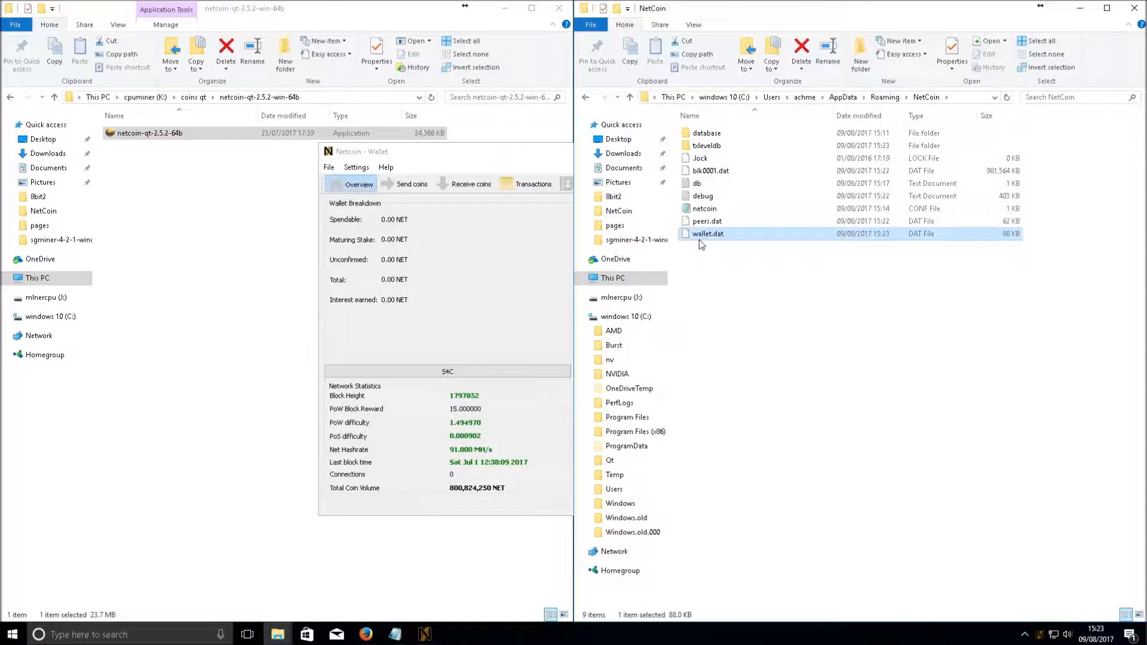
left_click(505, 307)
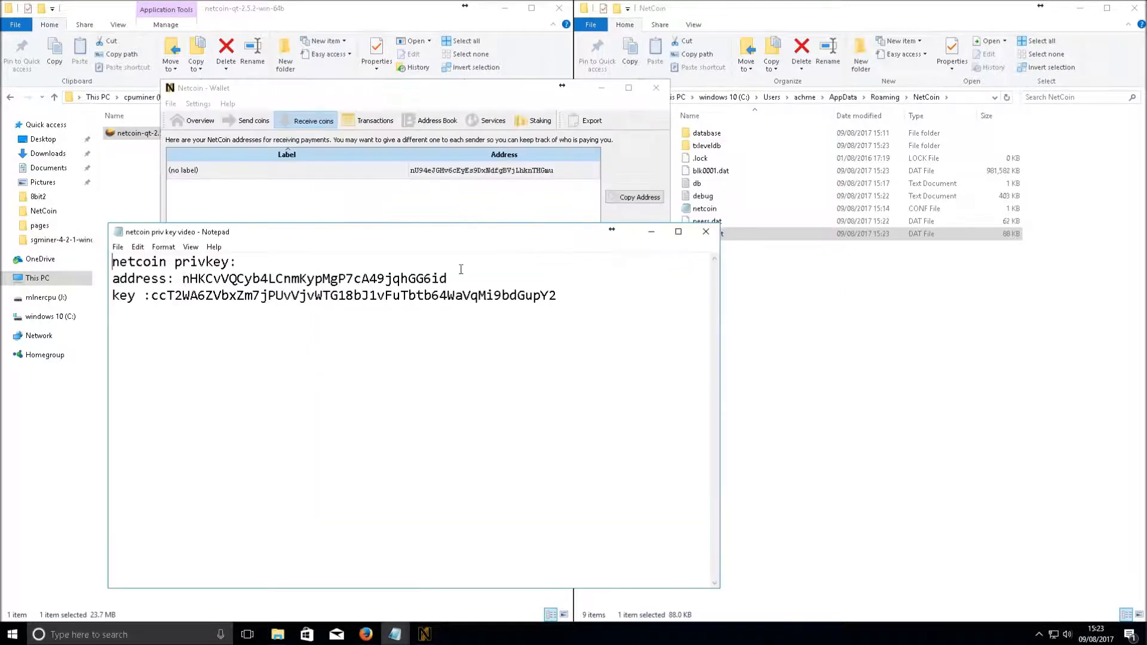
Compare the wallet's receiving address with the address saved in Notepad
left_click(597, 172)
left_click(469, 511)
left_click_drag(185, 278, 504, 275)
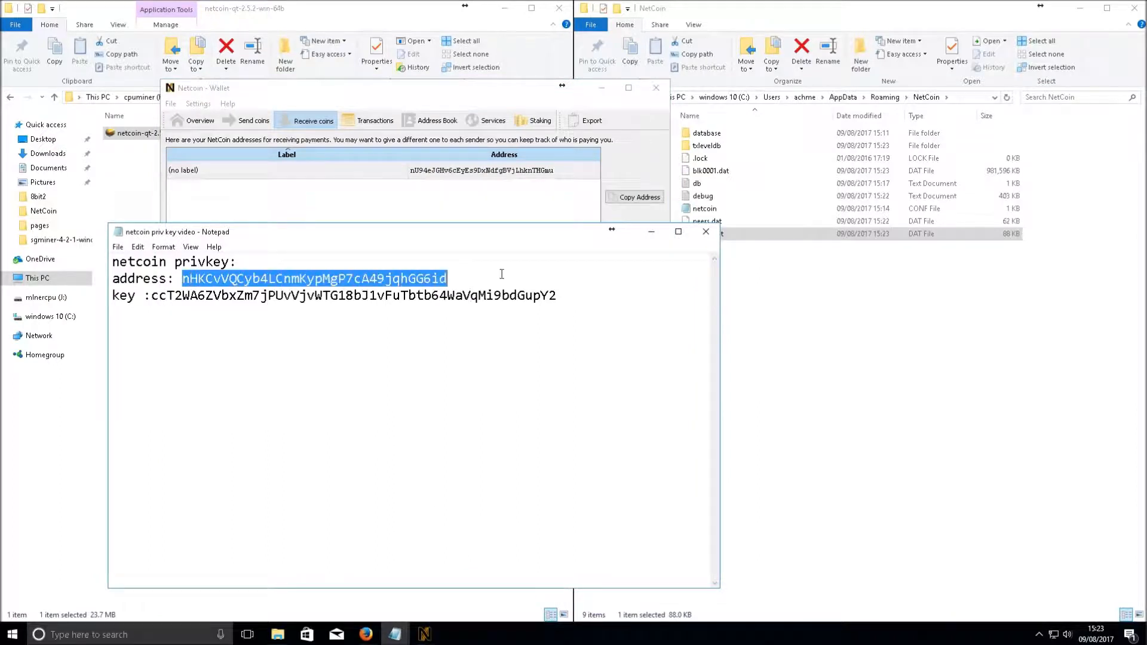
left_click(485, 172)
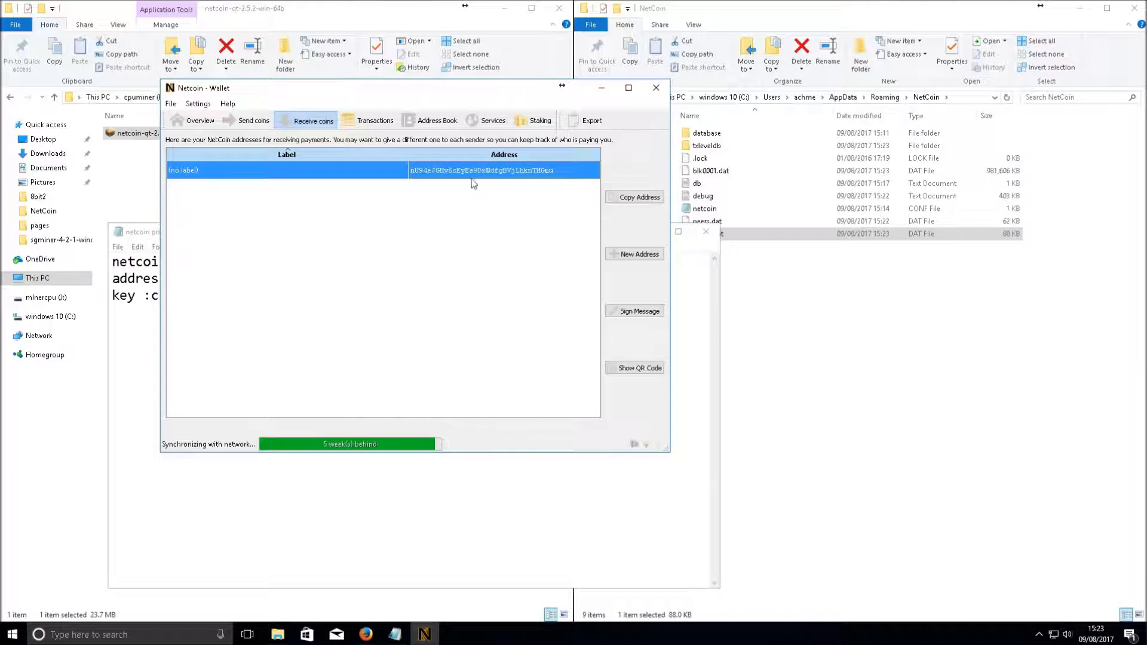
left_click(112, 316)
left_click(306, 215)
left_click(228, 104)
Run help in the Debug window's Console and scroll through the RPC commands down to verifymessage
left_click(248, 116)
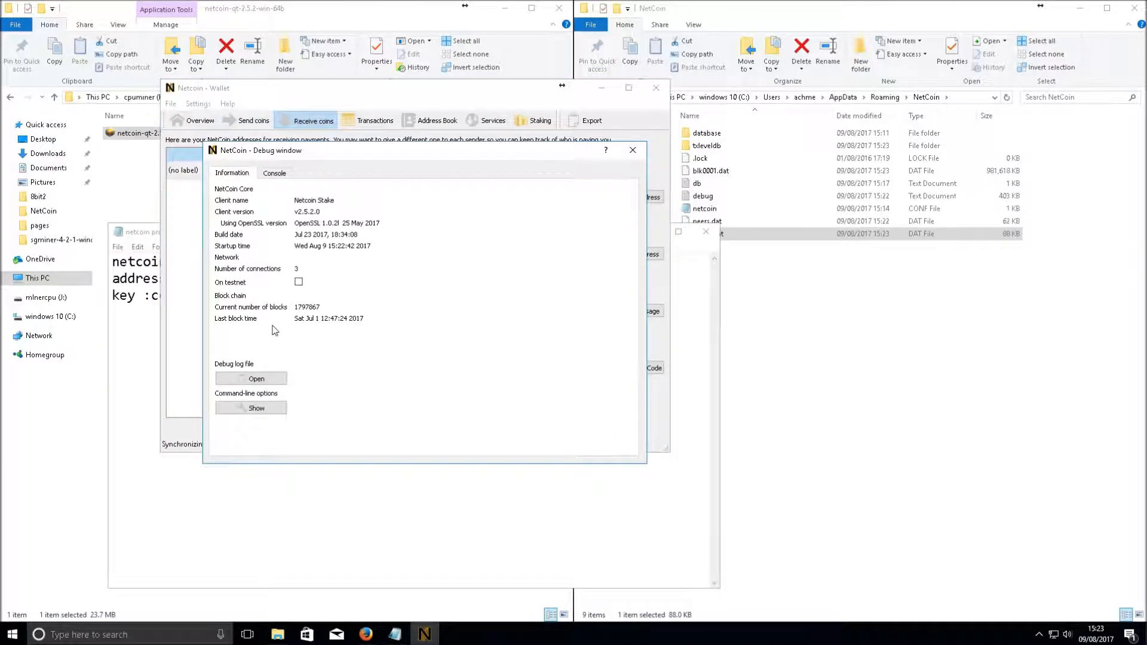
left_click(274, 174)
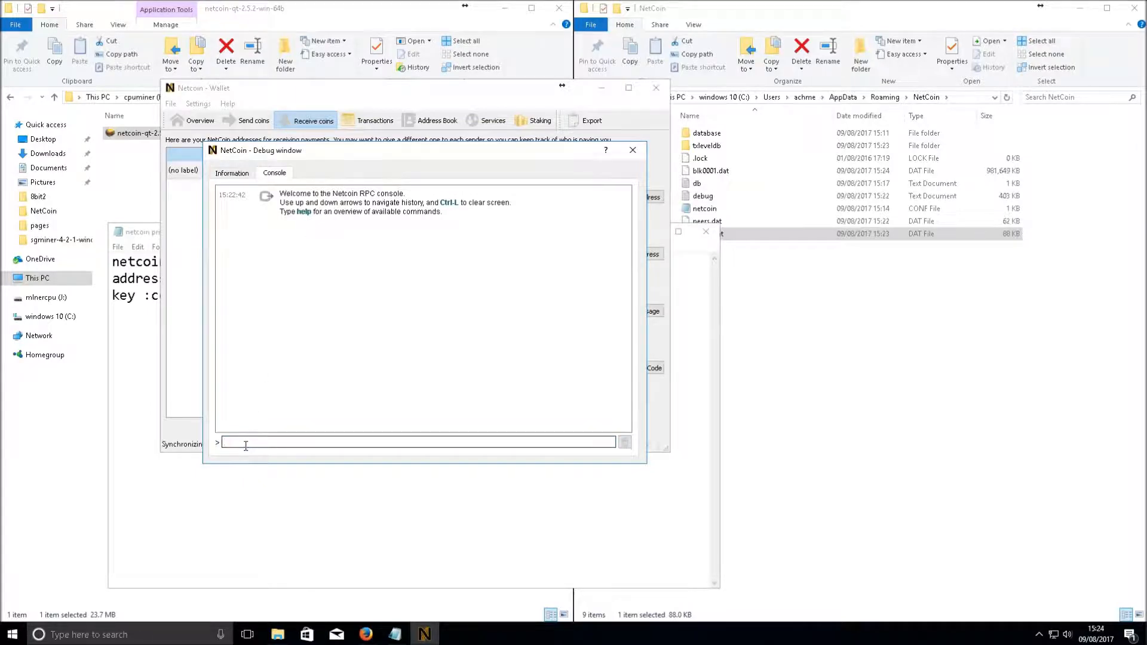
key("Return")
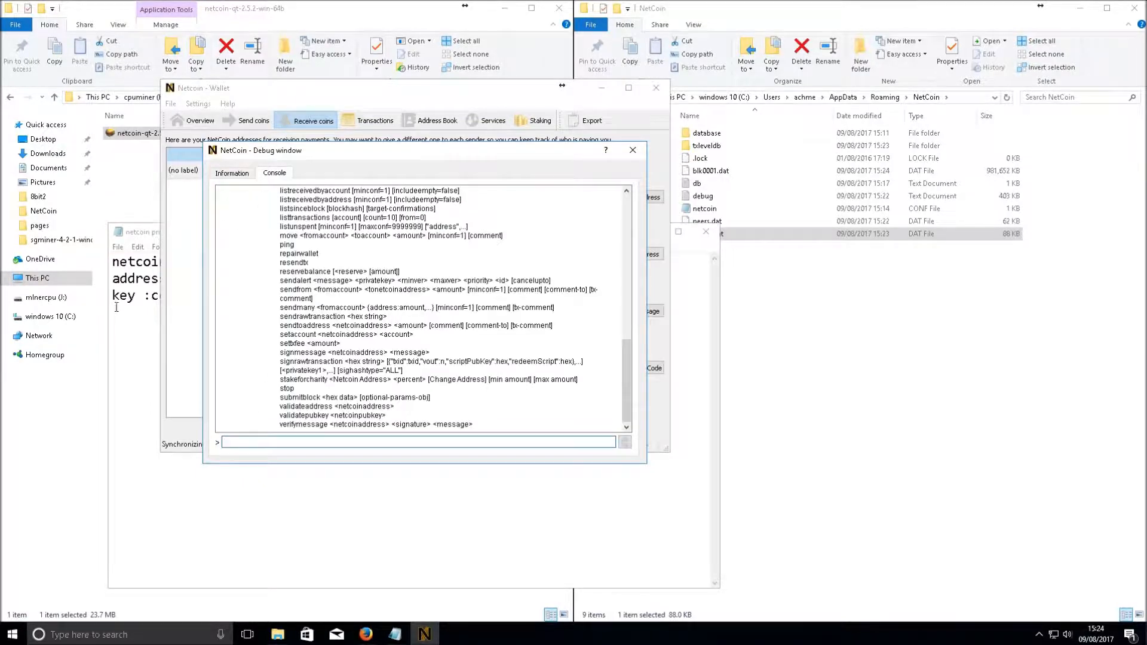
scroll(273, 276, "up", 15)
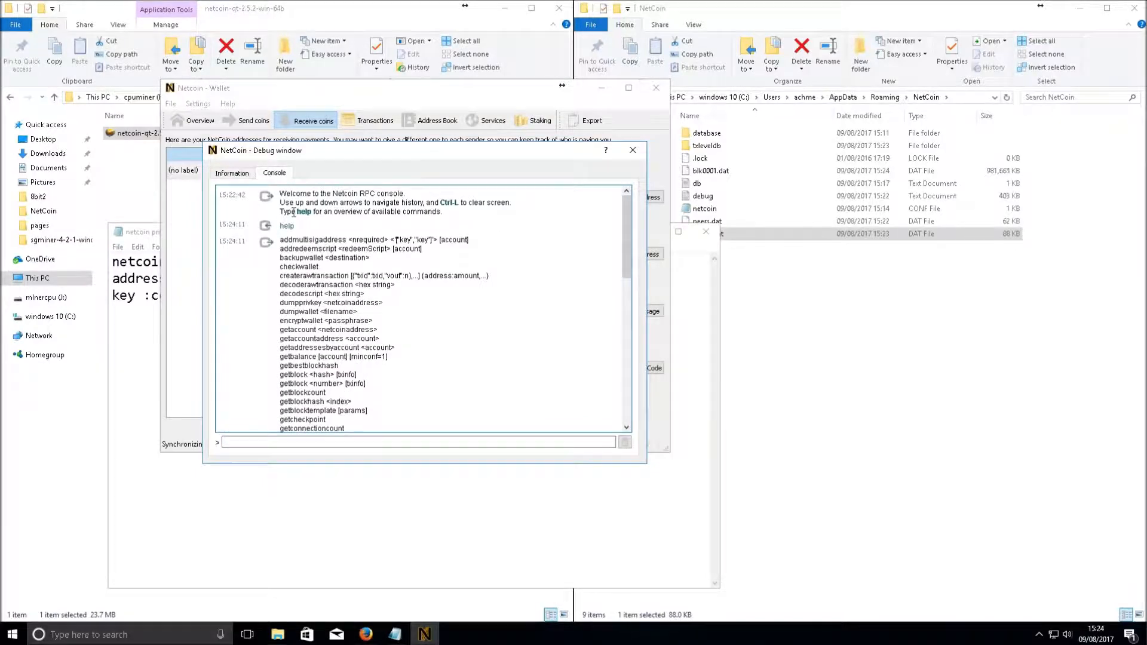
scroll(276, 304, "down", 10)
scroll(276, 305, "down", 5)
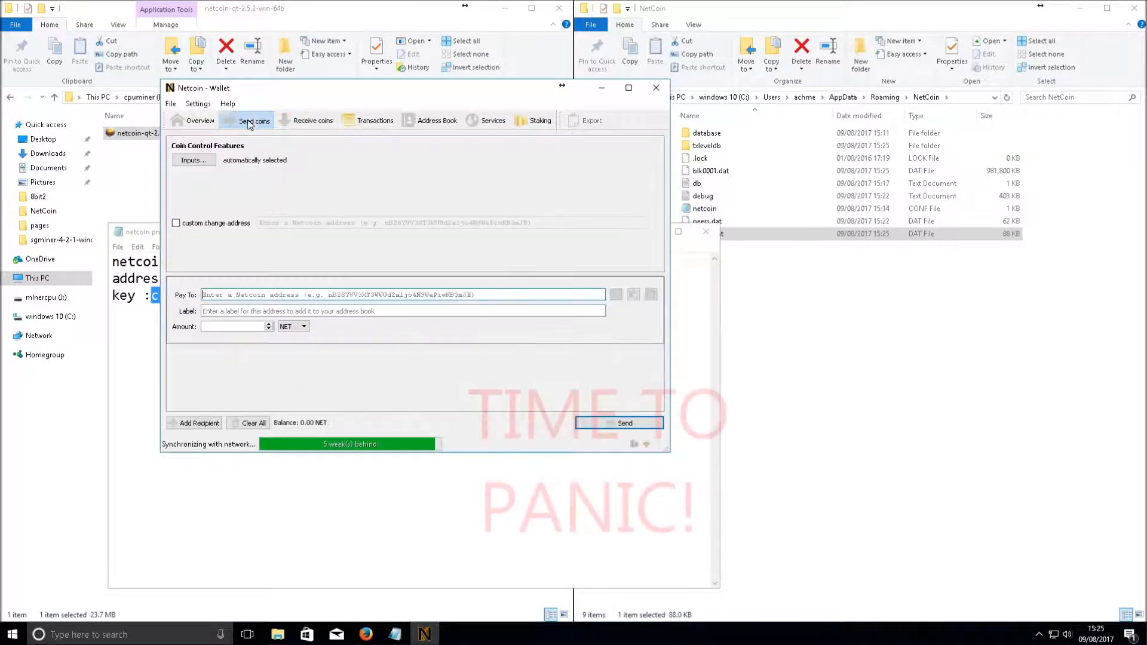
Go back to the Receive coins list and check its address against the Notepad note
left_click(306, 121)
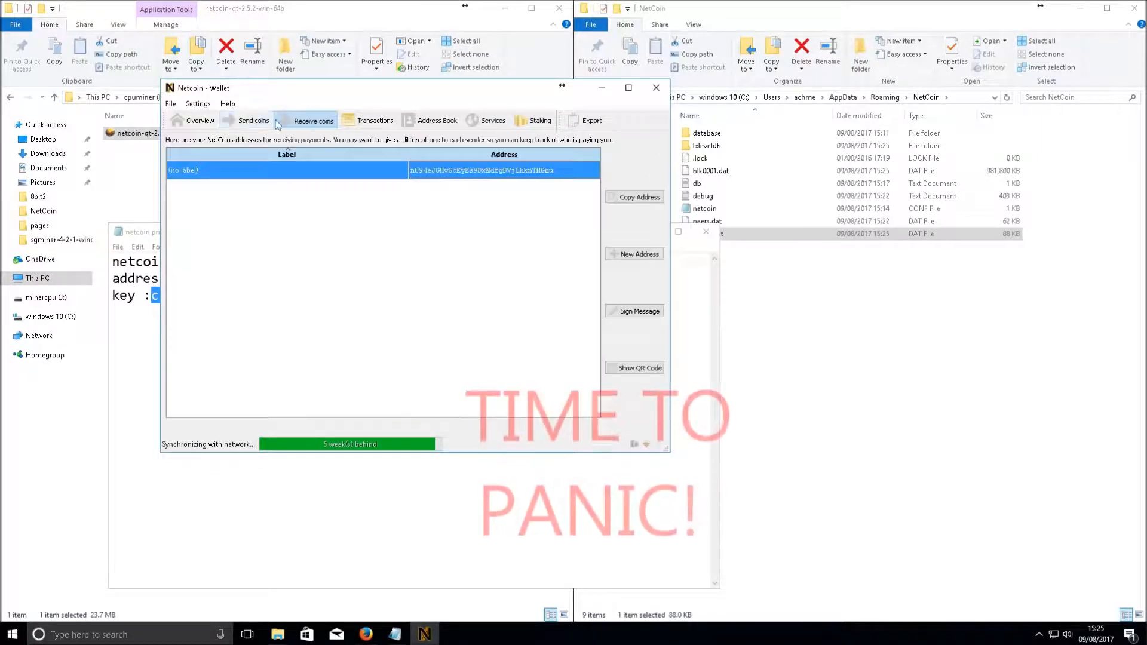
left_click(195, 121)
left_click(297, 122)
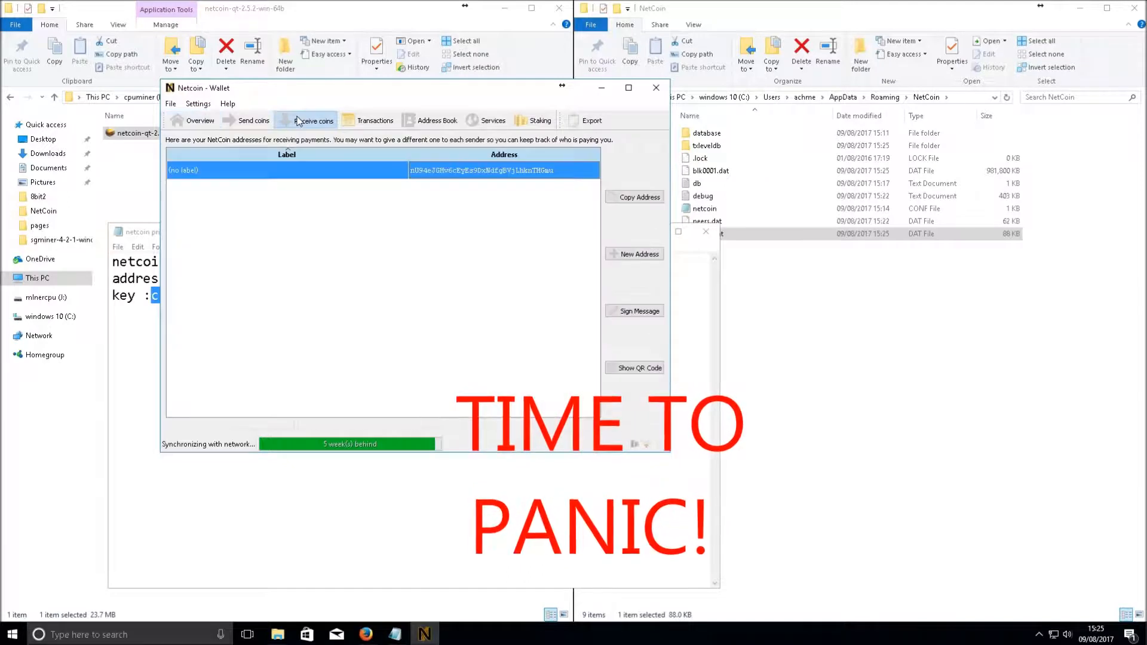
left_click(423, 494)
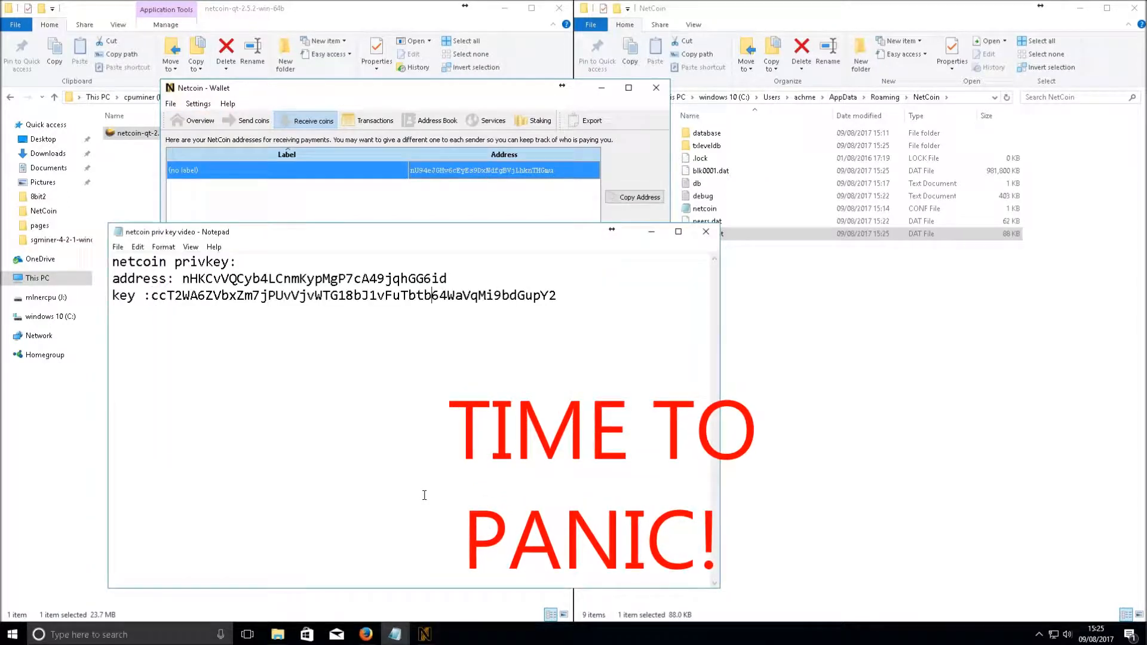
left_click(411, 208)
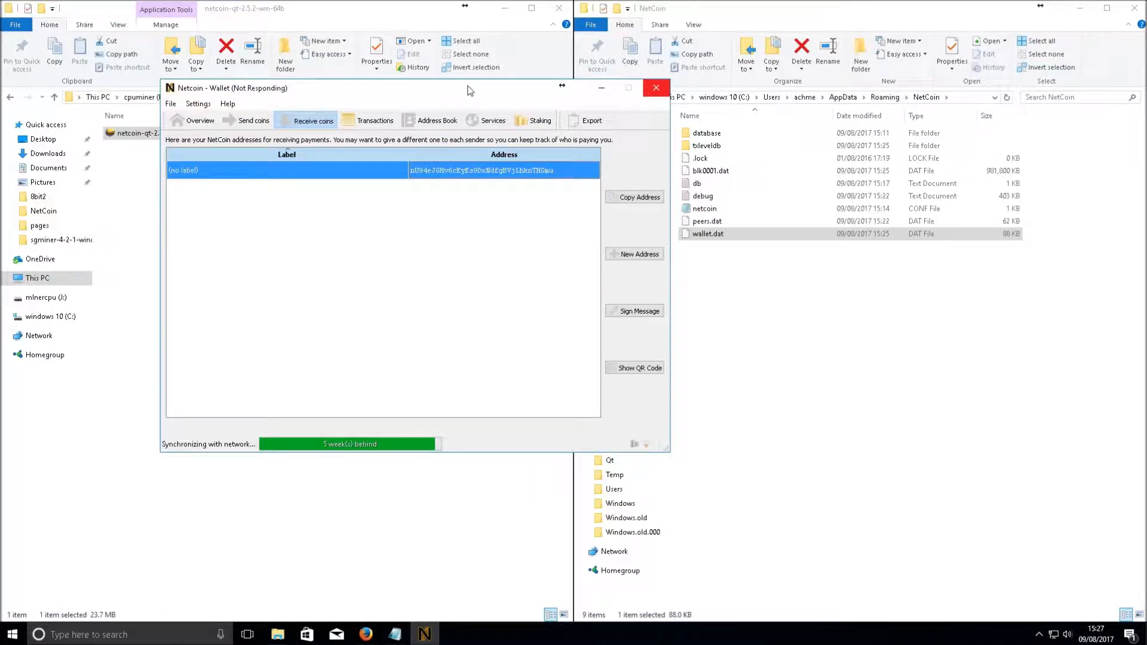
Drag the frozen wallet, open Task Manager, and choose to wait on the not-responding prompt
left_click_drag(470, 91, 494, 134)
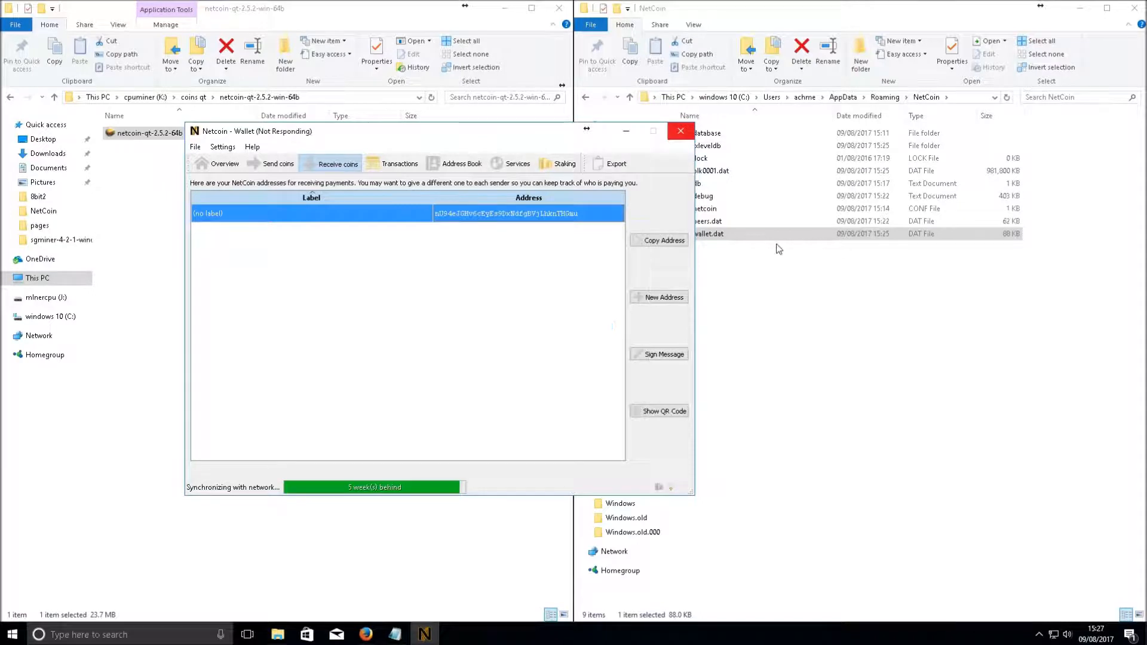
right_click(477, 639)
left_click(501, 578)
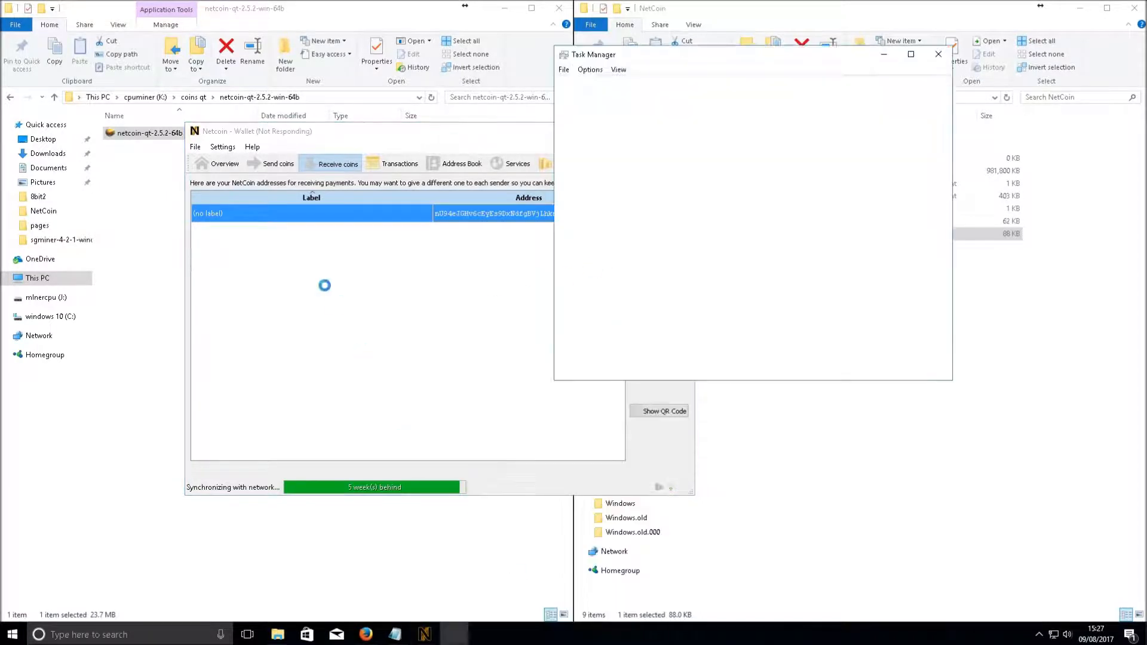
right_click(627, 175)
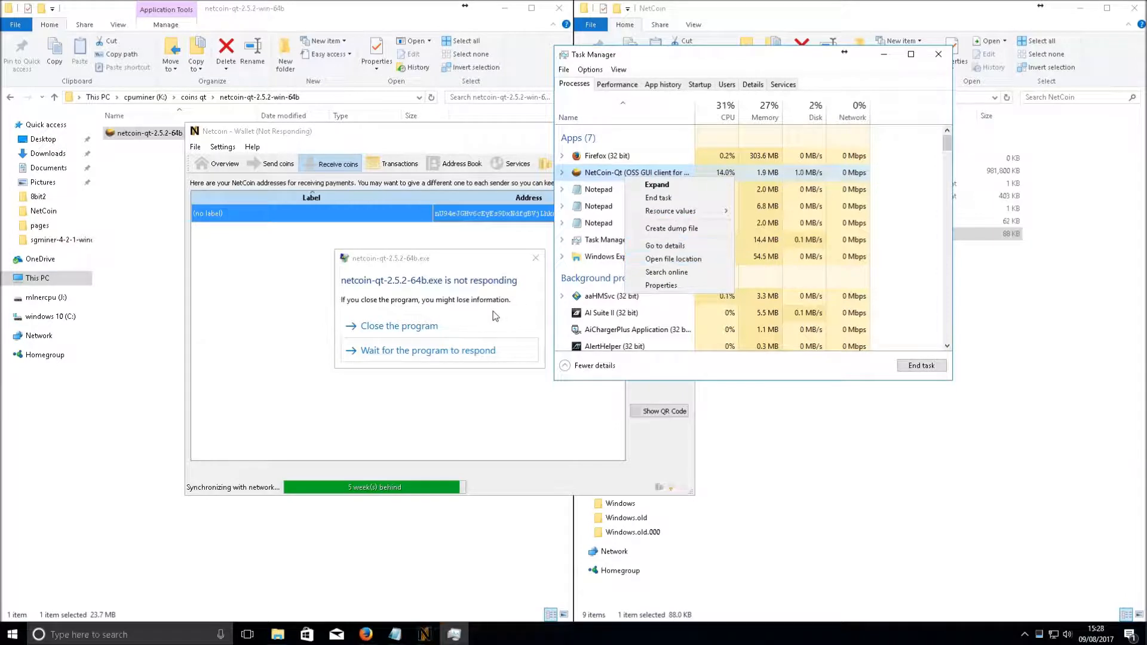
left_click(495, 316)
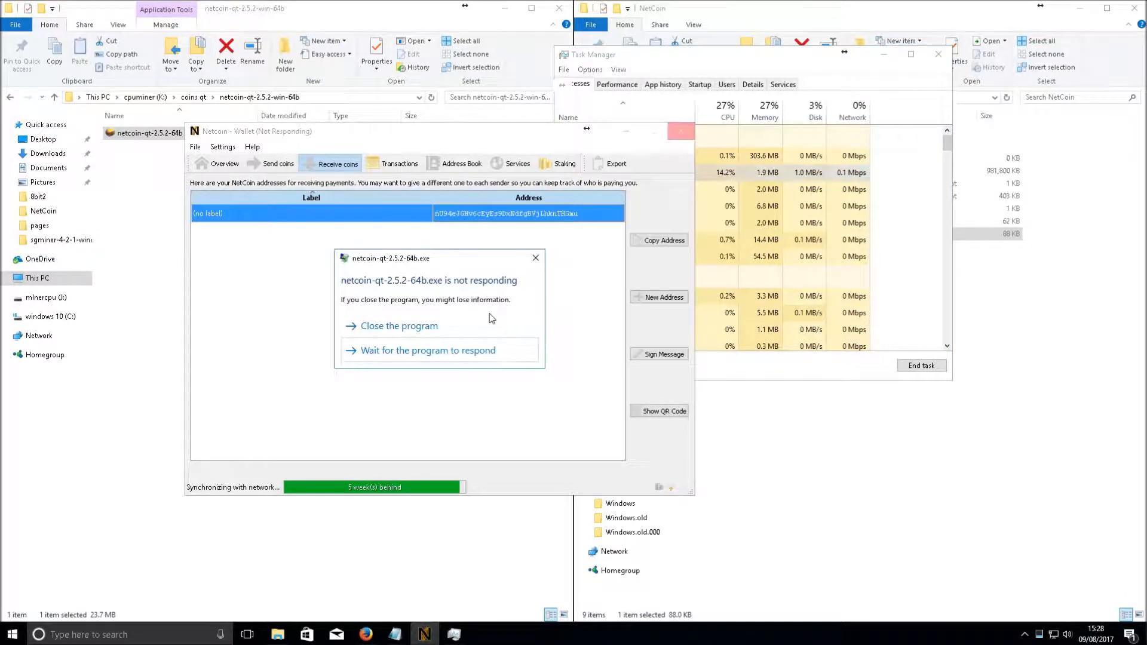
left_click(442, 357)
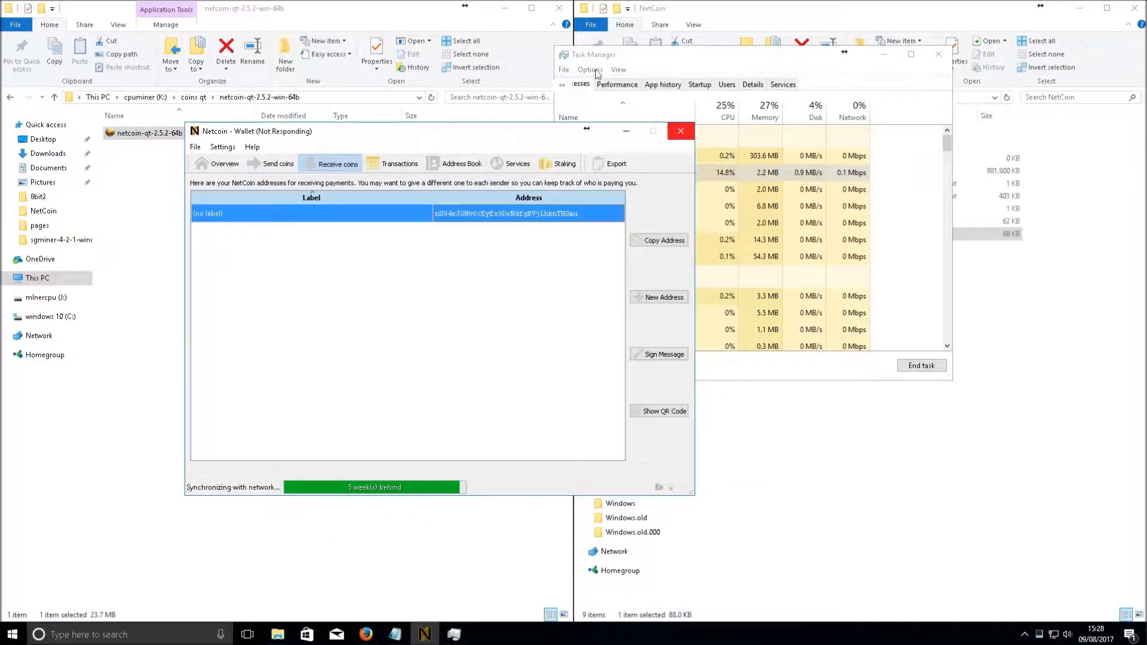
End the NetCoin-Qt task in Task Manager, then close Task Manager
left_click(661, 63)
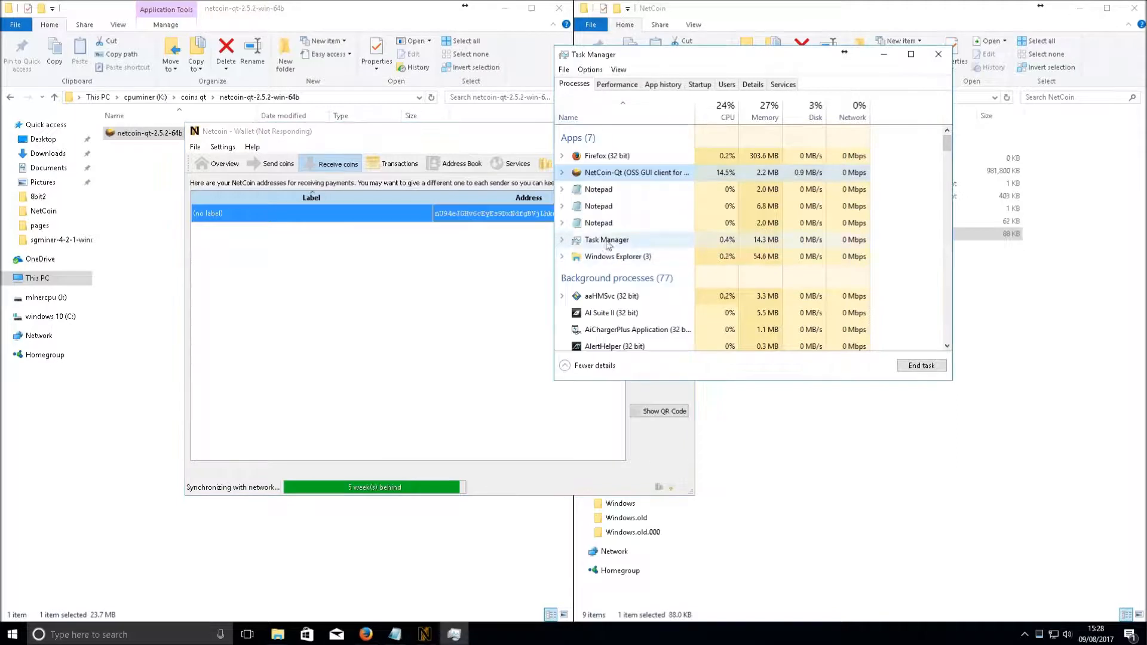
right_click(609, 172)
left_click(651, 196)
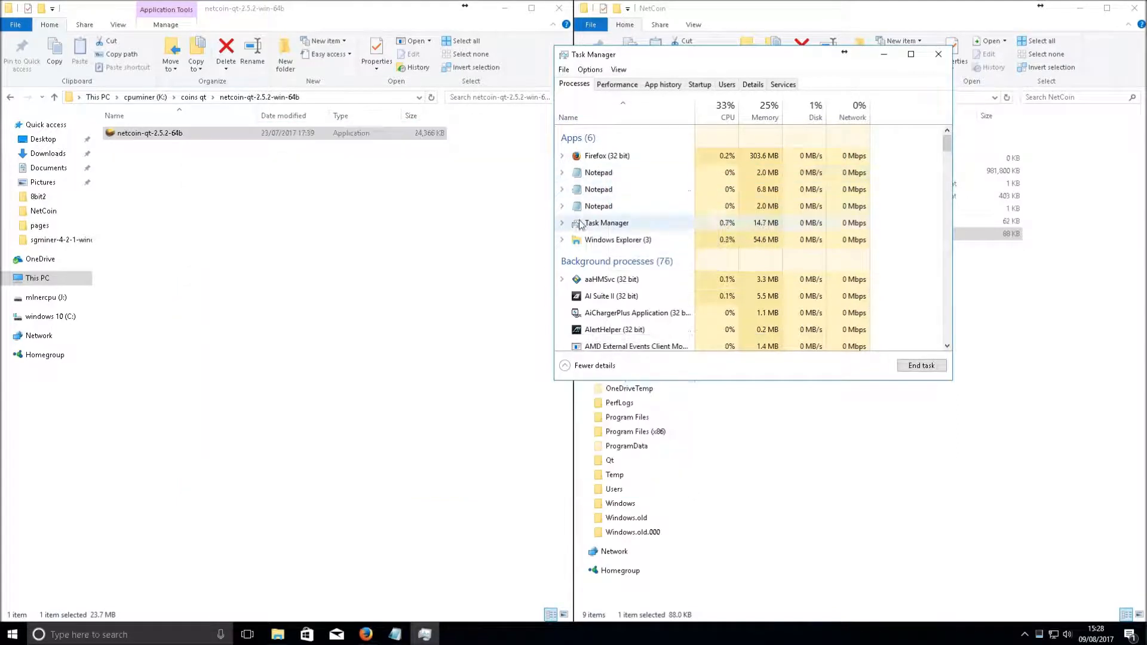
left_click(434, 198)
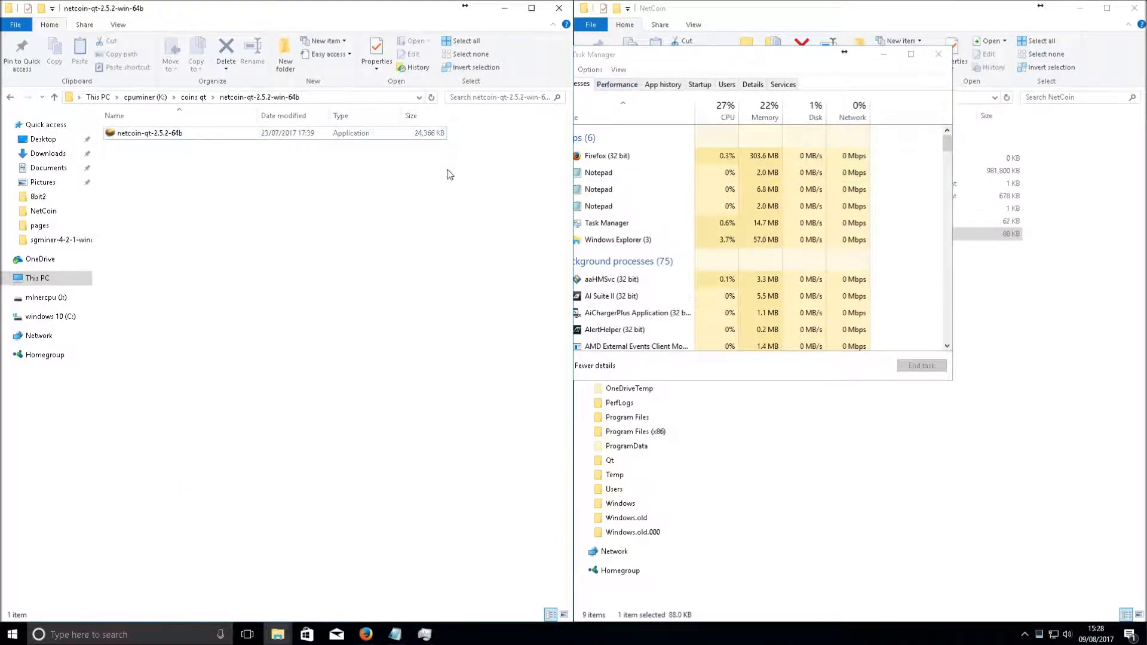
left_click(631, 59)
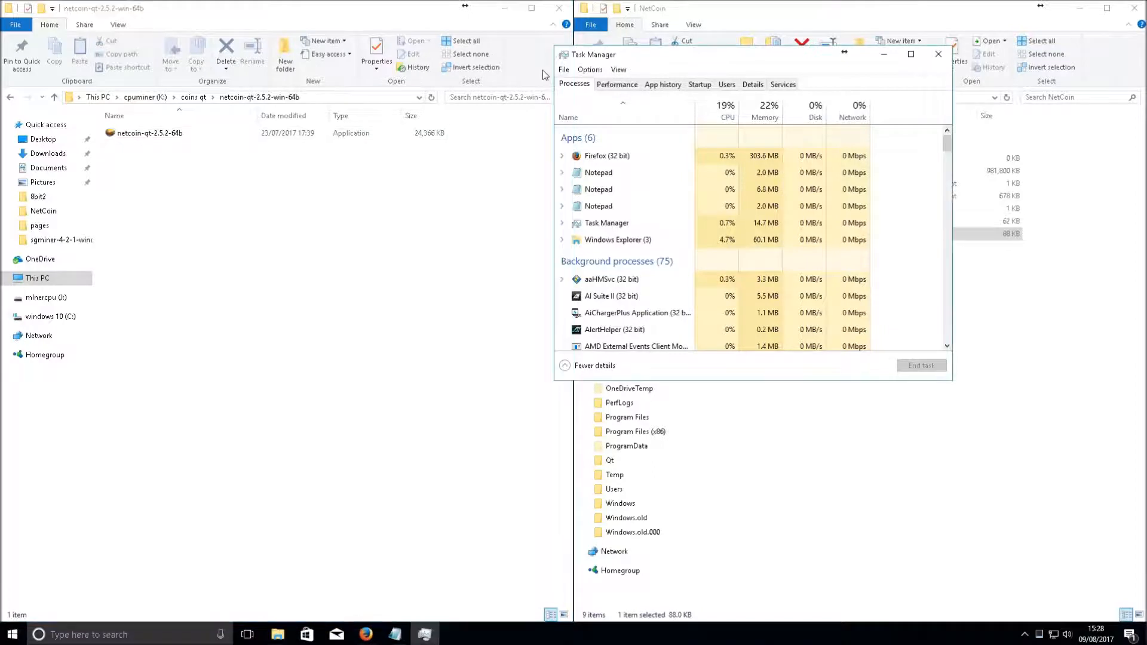
left_click(938, 54)
Relaunch netcoin-qt-2.5.2-64b and check the mywallet and unlabelled addresses under Receive coins
left_click(113, 137)
double_click(114, 135)
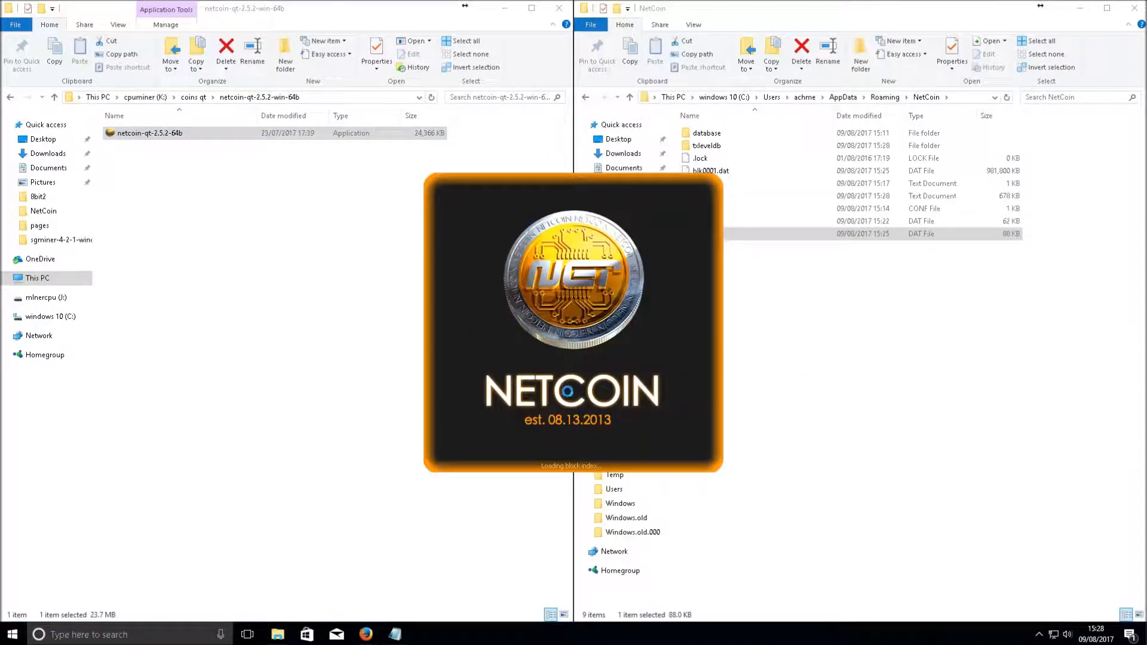
left_click(469, 185)
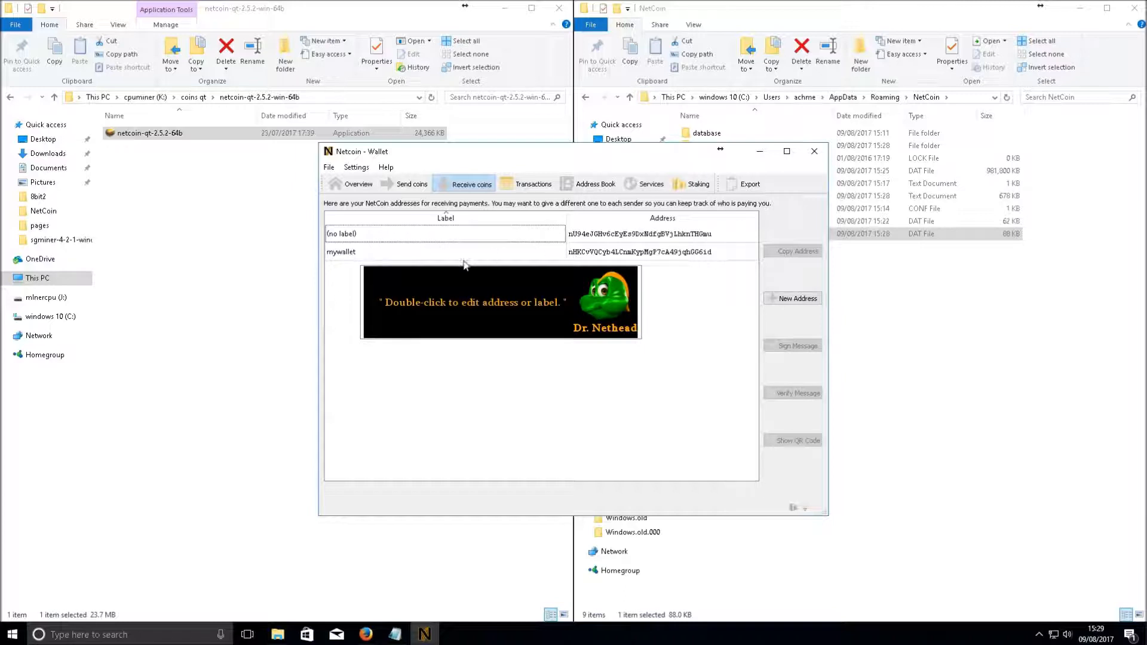
left_click(367, 256)
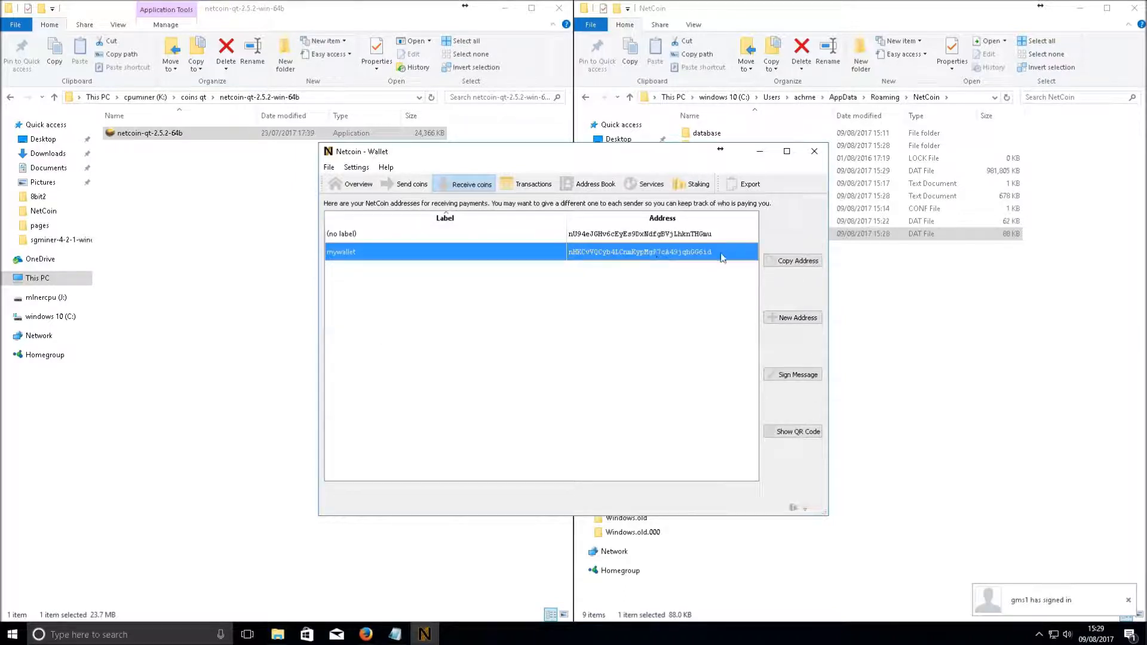
left_click(667, 239)
left_click(713, 252)
left_click(489, 230)
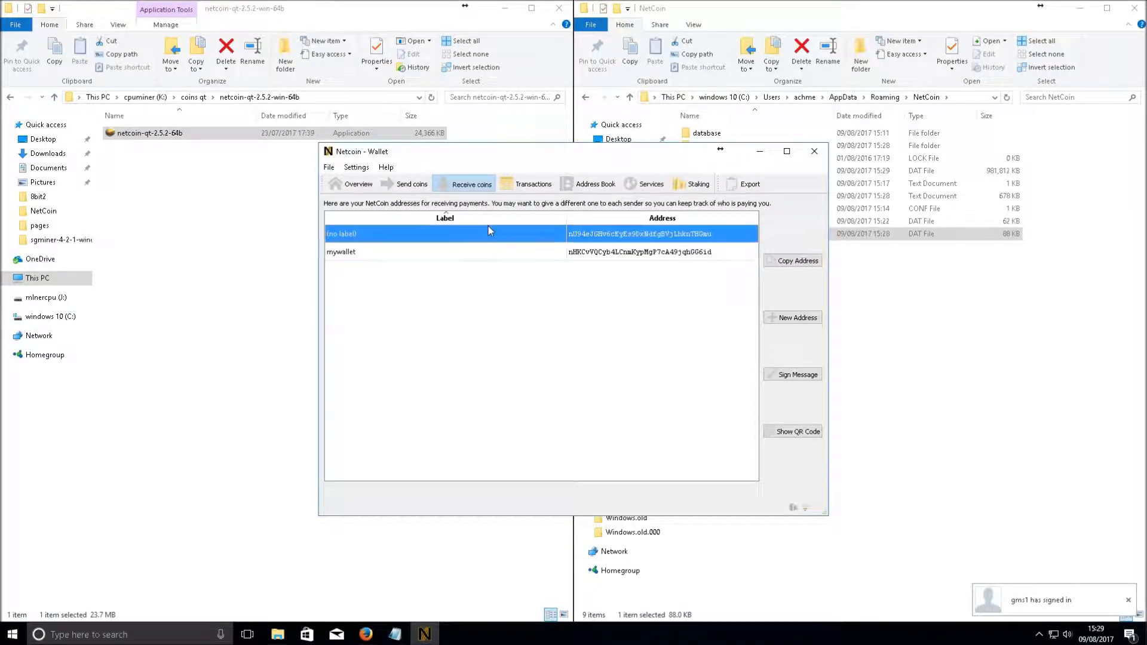
left_click(918, 261)
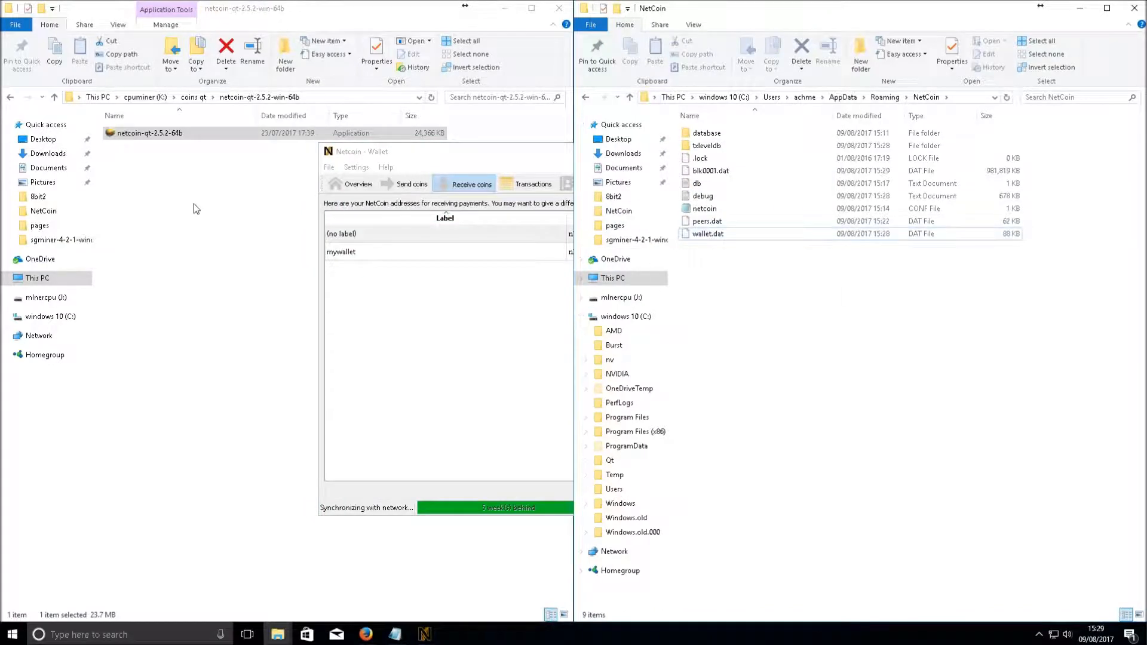
right_click(708, 235)
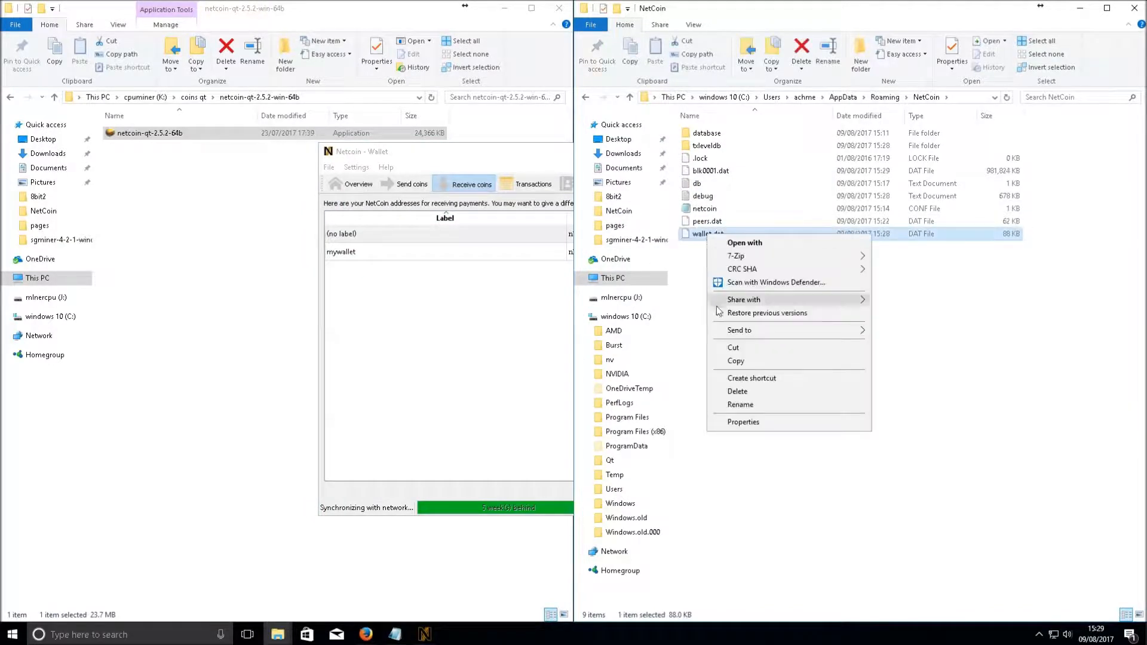
left_click(749, 364)
right_click(720, 333)
mouse_move(807, 487)
left_click(891, 484)
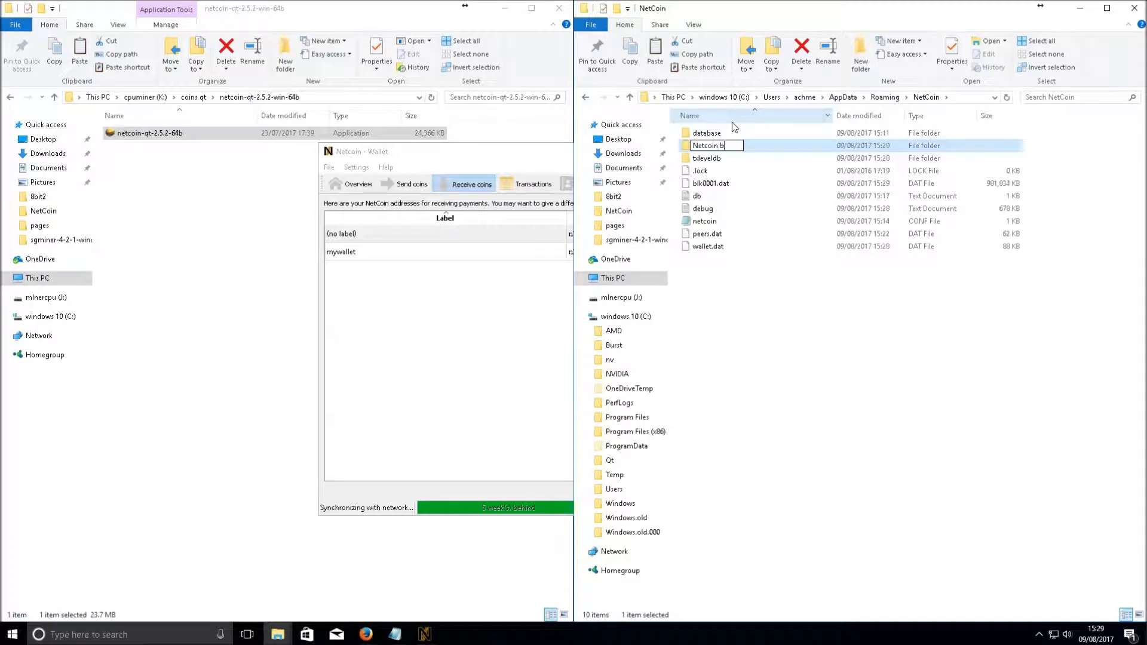
type("Netcoin wallet backup new address")
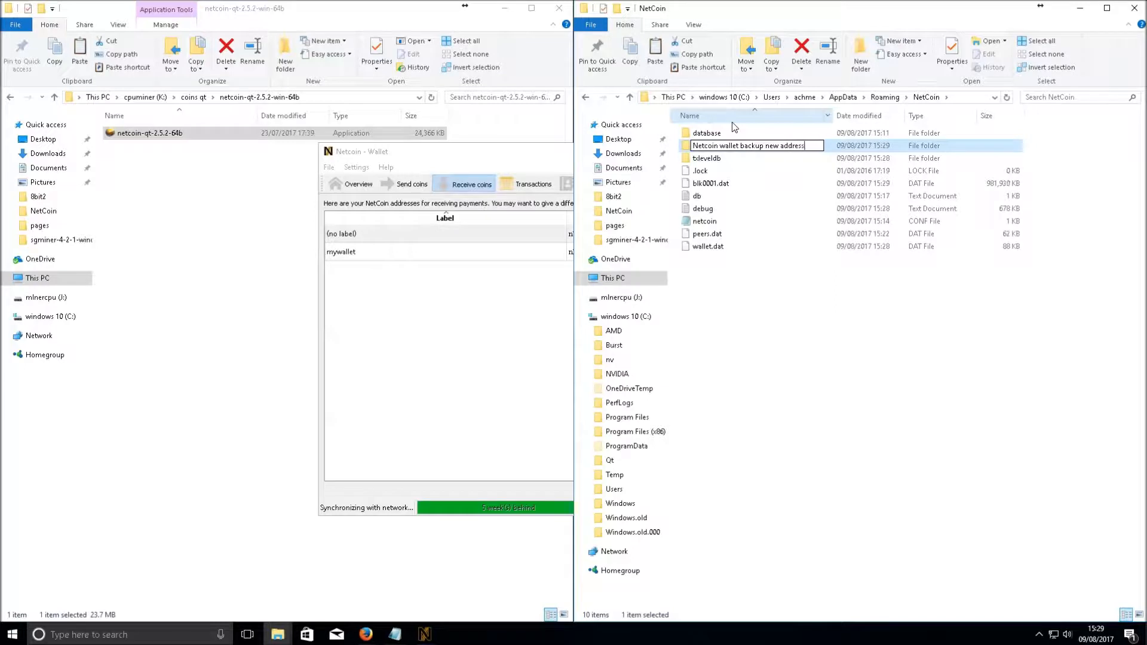
type(" -")
type("09-08-2017 15")
key("colon")
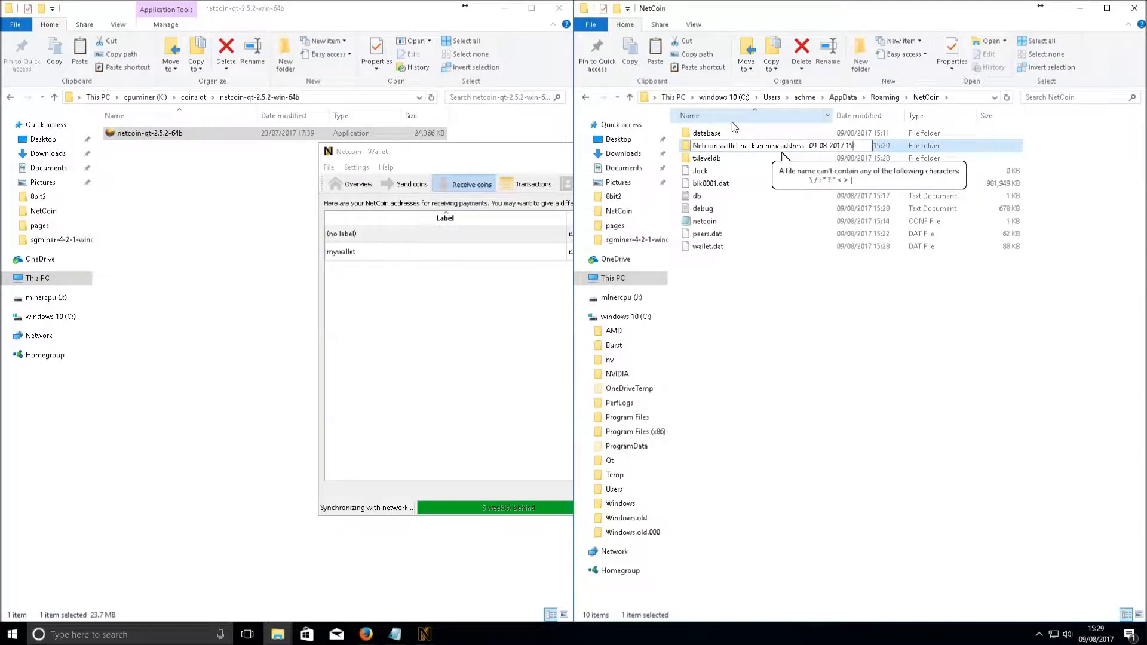
type("-")
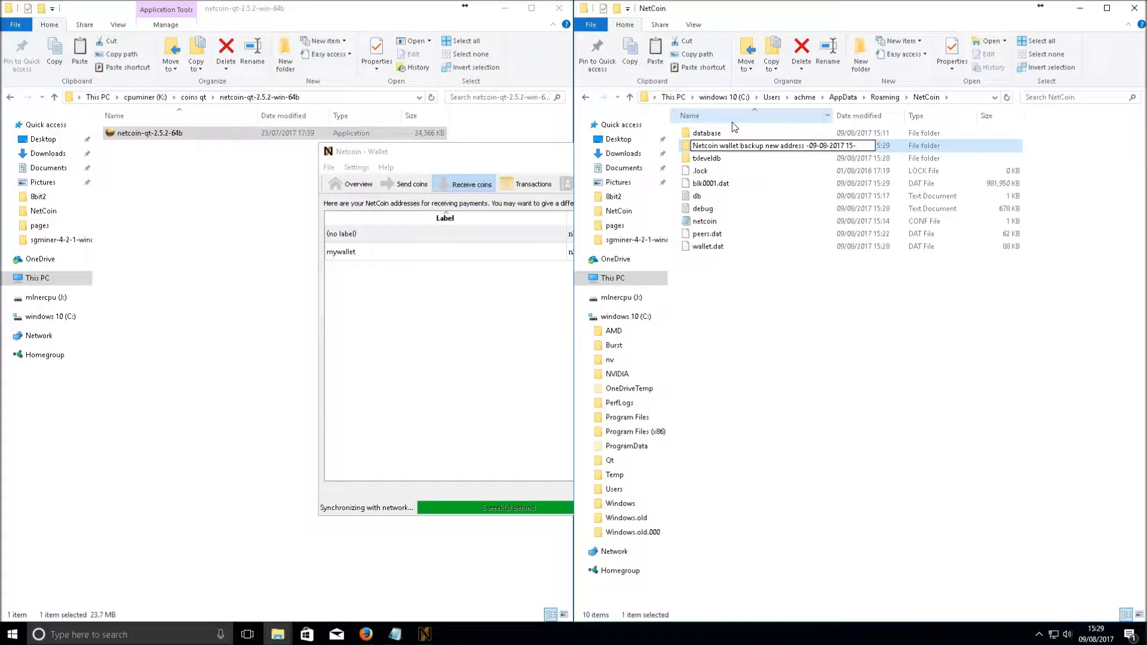
type("29")
key("Return")
Paste wallet.dat into the new backup folder, then select the mywallet address in the wallet
left_click_drag(833, 107, 948, 109)
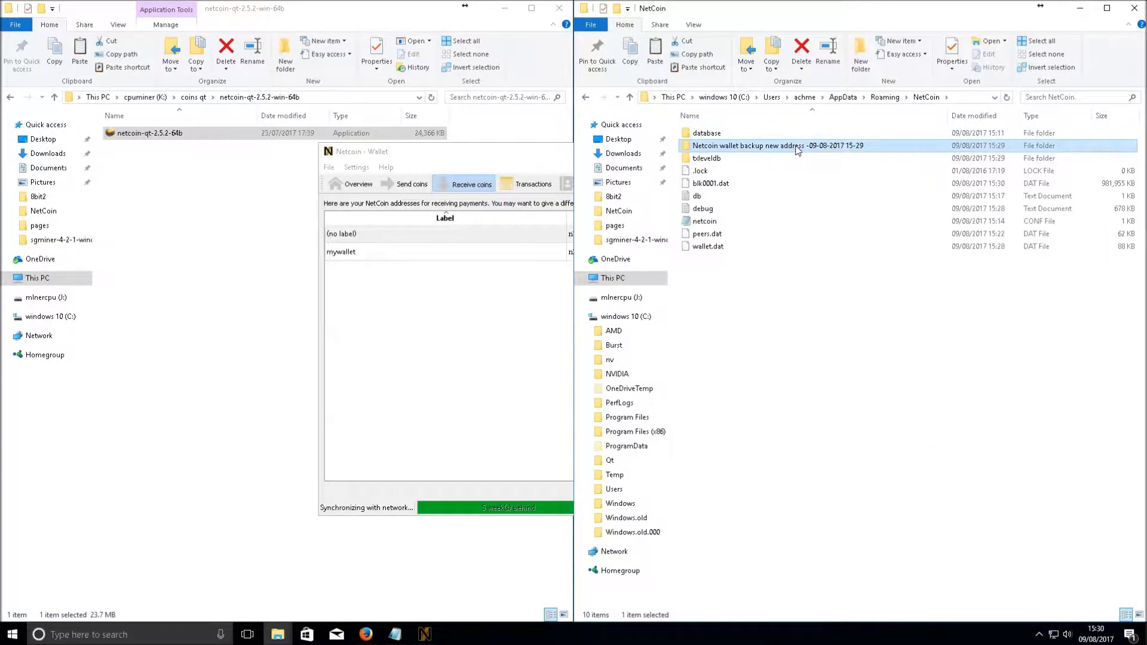
double_click(797, 150)
right_click(712, 213)
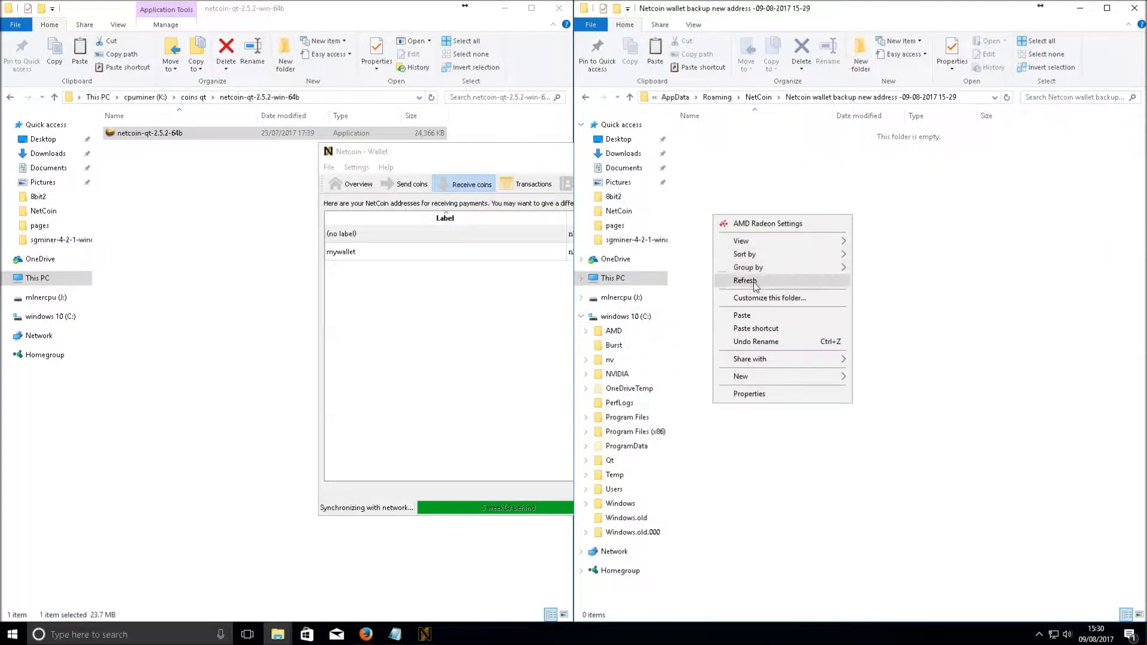
left_click(747, 315)
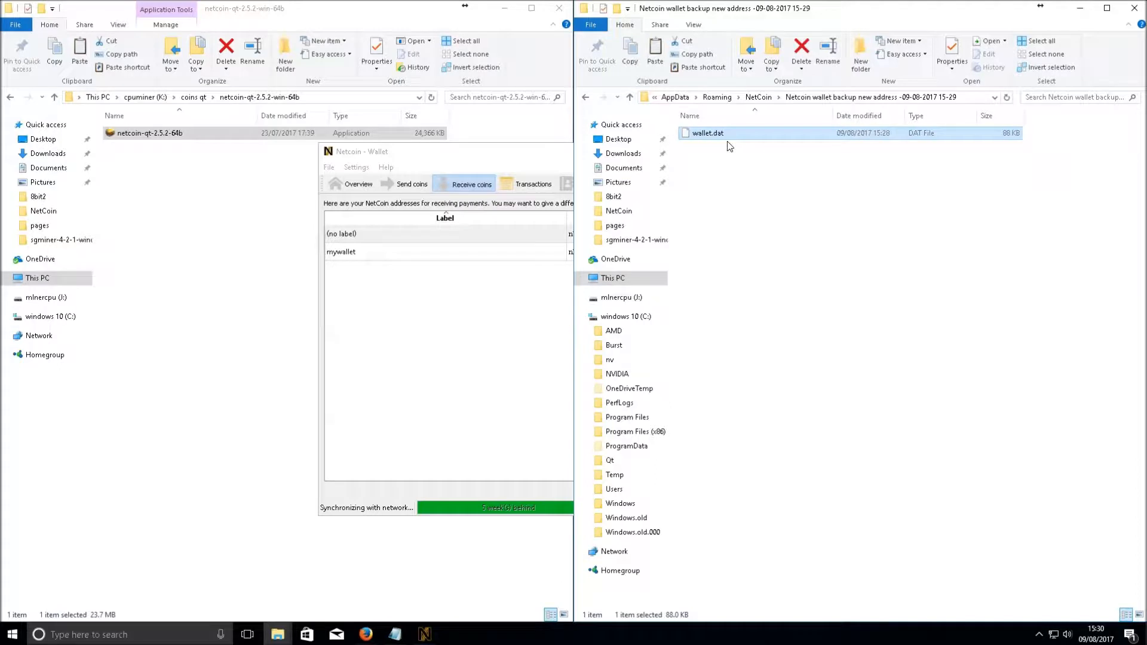
left_click(763, 180)
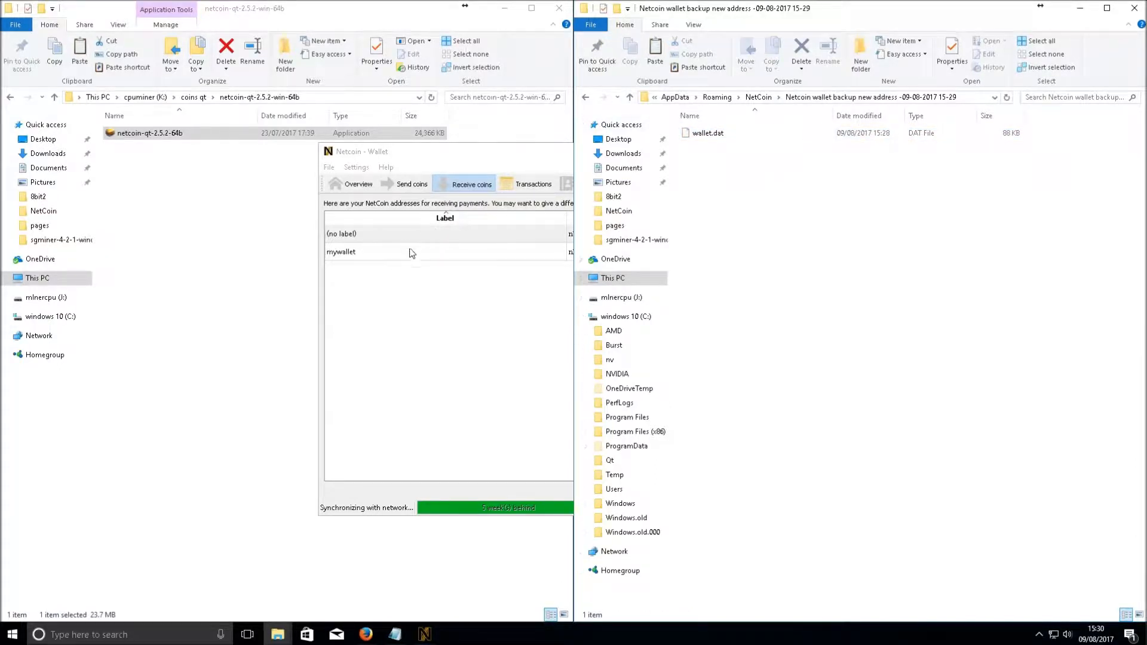
left_click(389, 233)
left_click(401, 255)
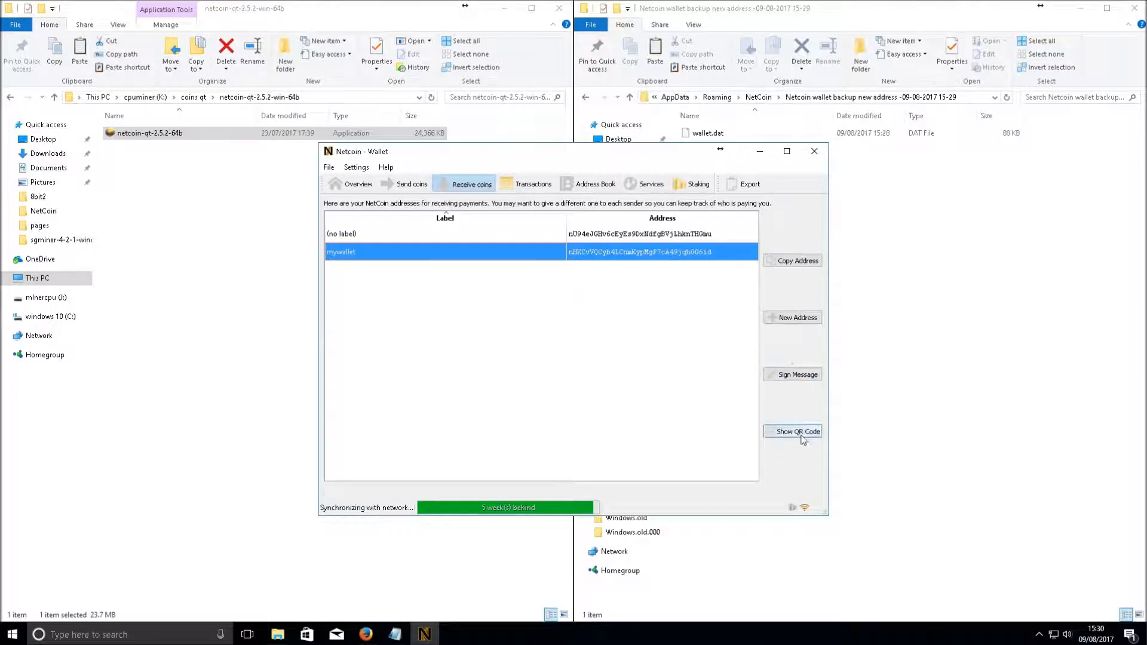
Cancel a new receiving address and open Settings > Options at the Display tab
left_click(789, 315)
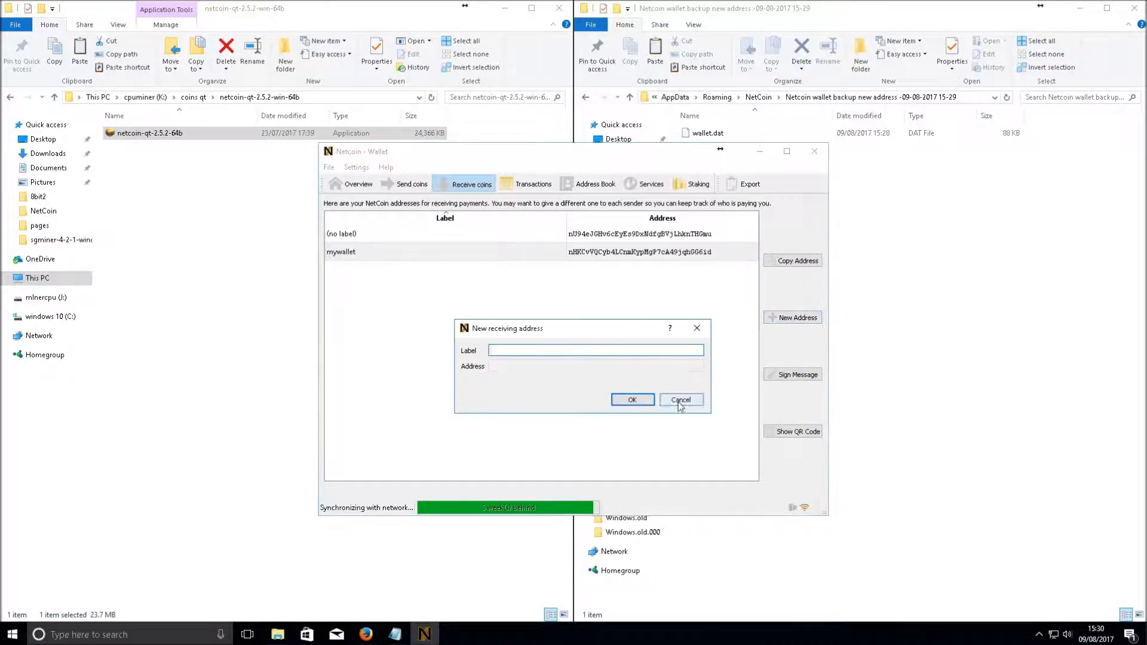
left_click(679, 400)
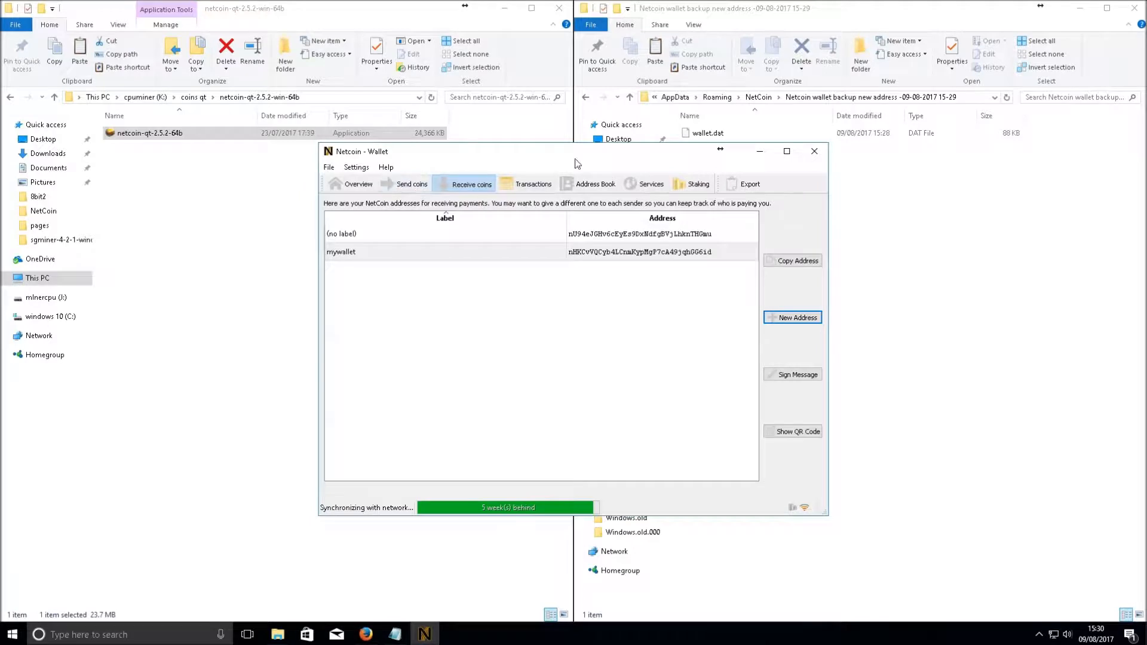
left_click(356, 168)
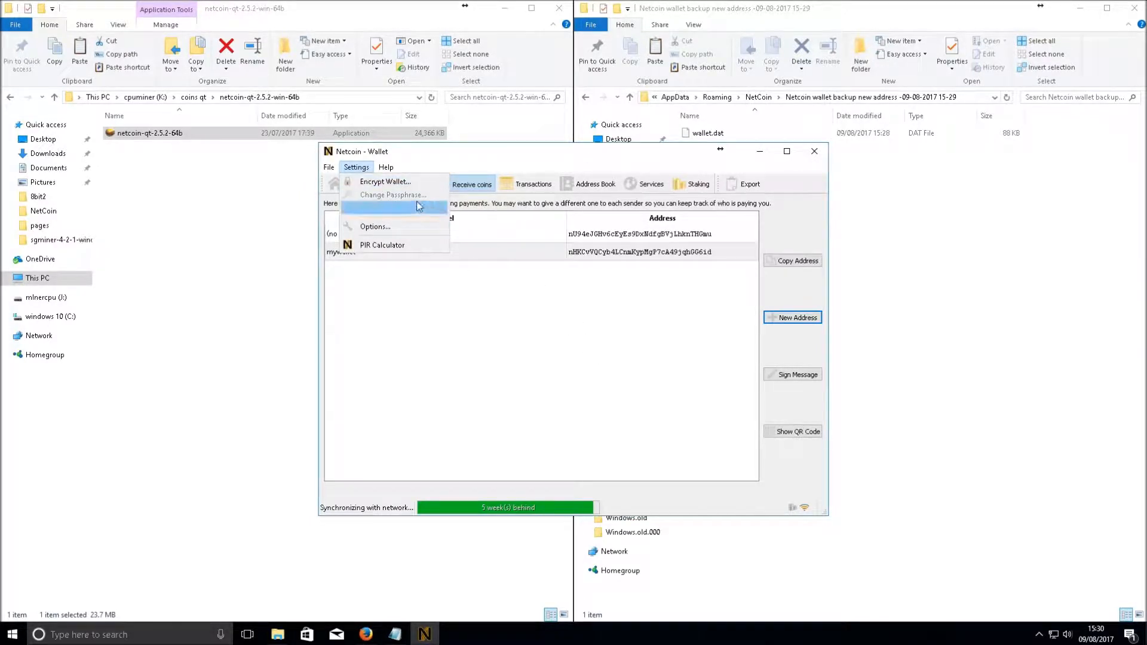
left_click(375, 227)
left_click(920, 210)
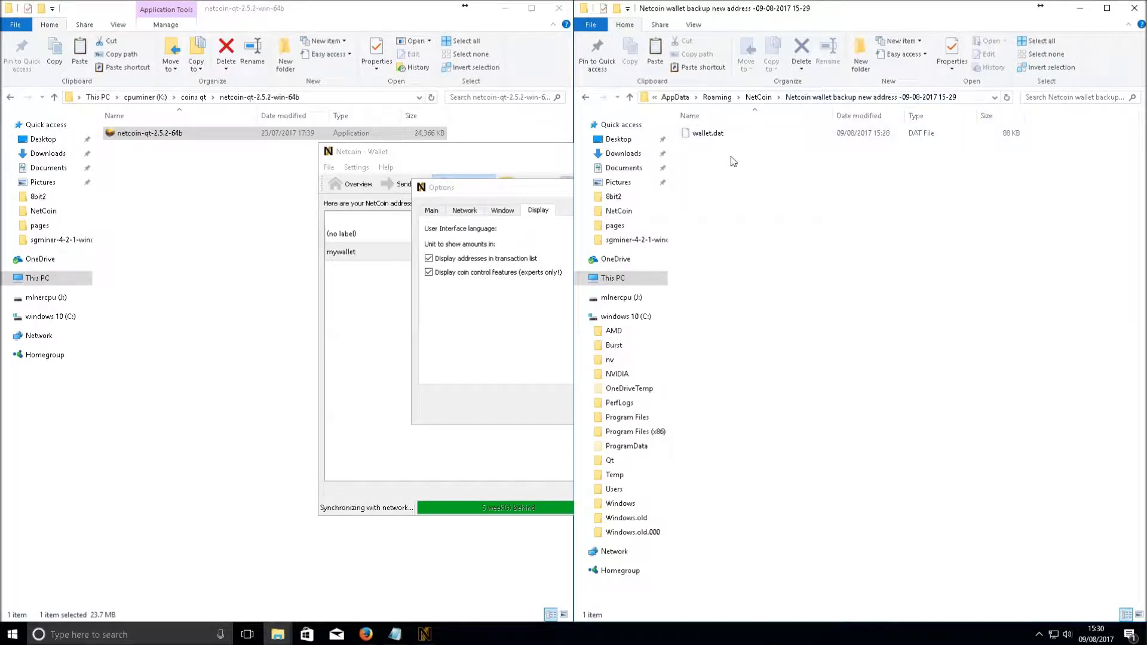
Cut the new wallet backup folder from NetCoin and paste it into Documents
left_click(759, 97)
right_click(704, 146)
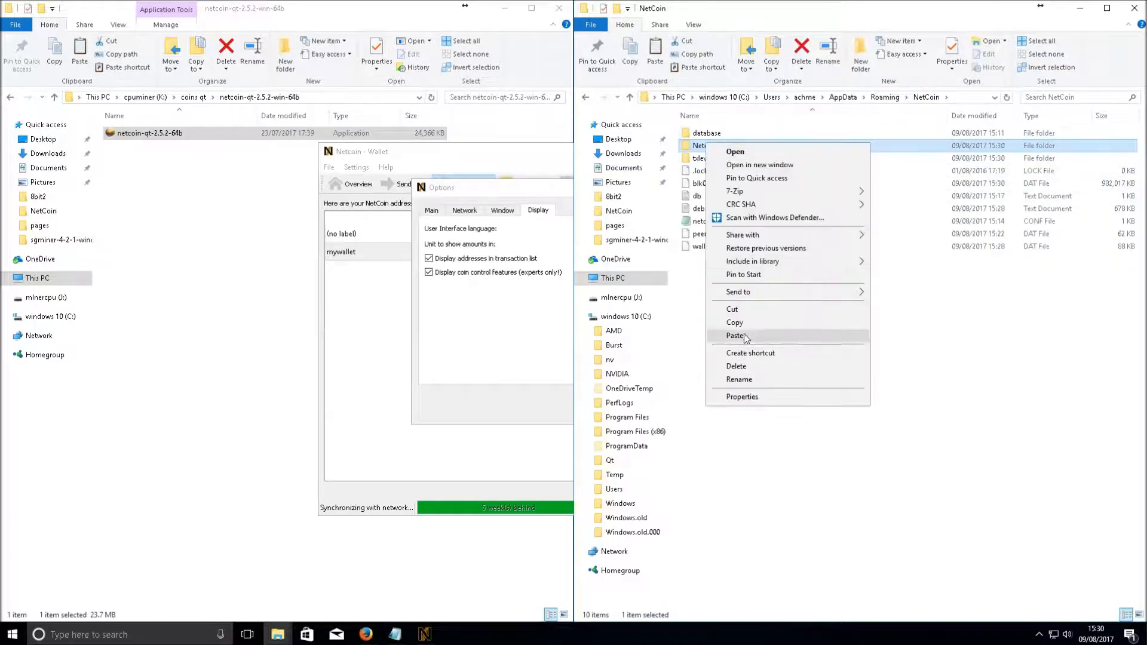
left_click(746, 309)
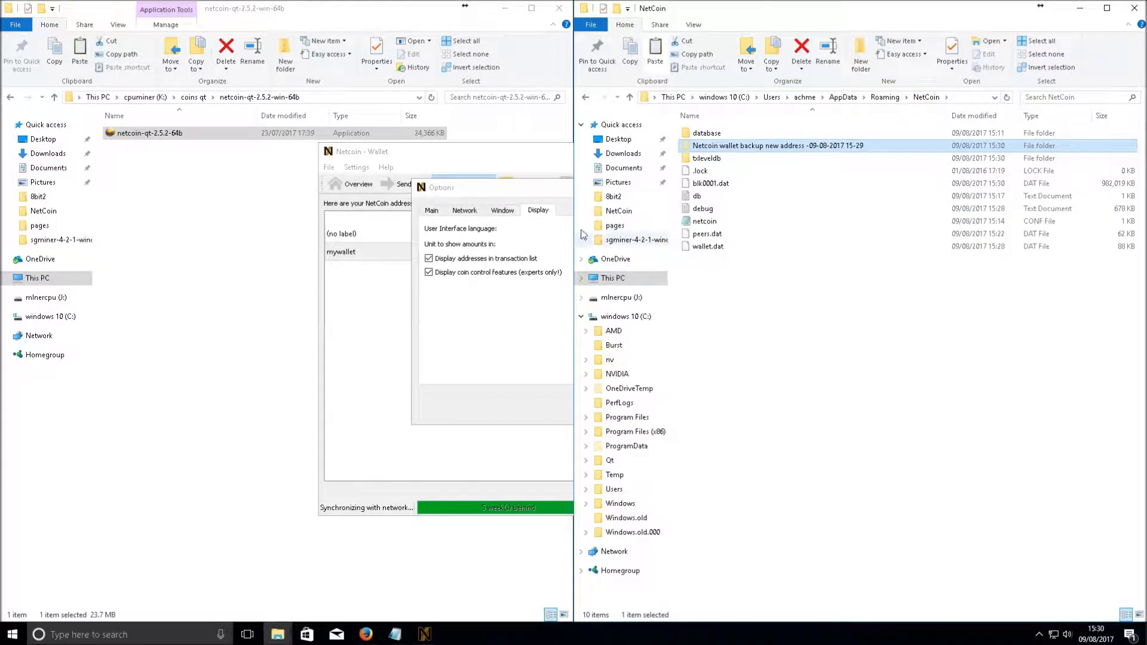
left_click(628, 168)
right_click(756, 308)
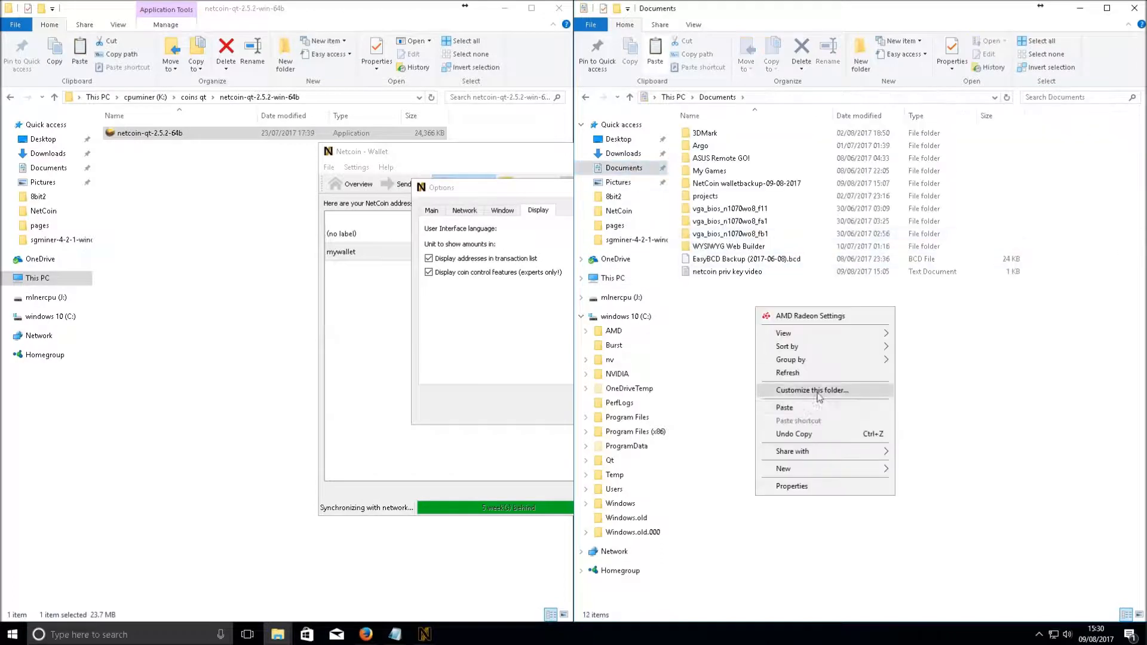
left_click(812, 411)
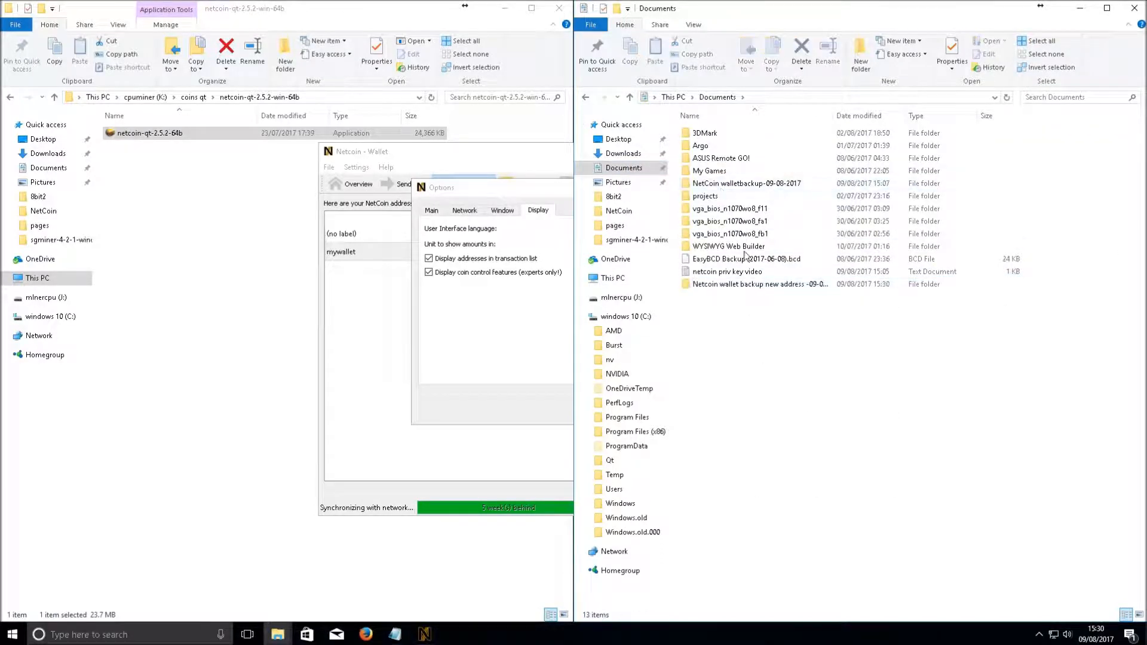
Resize the Documents window and open the older NetCoin walletbackup-09-08-2017 folder
left_click_drag(746, 184, 748, 329)
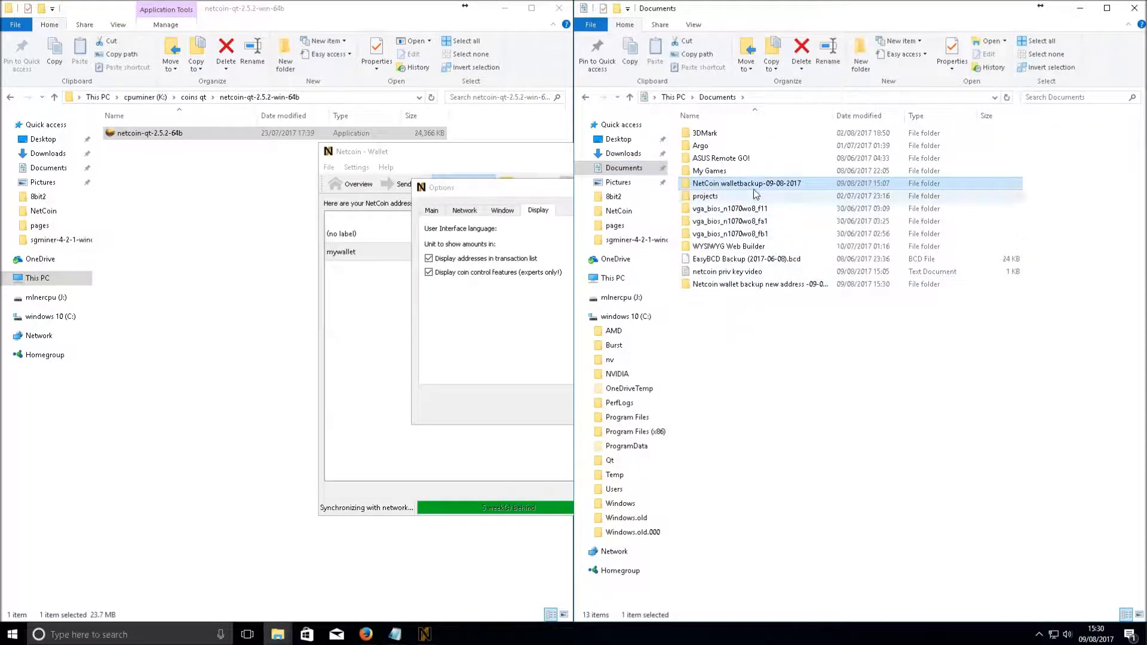
left_click_drag(754, 284, 748, 367)
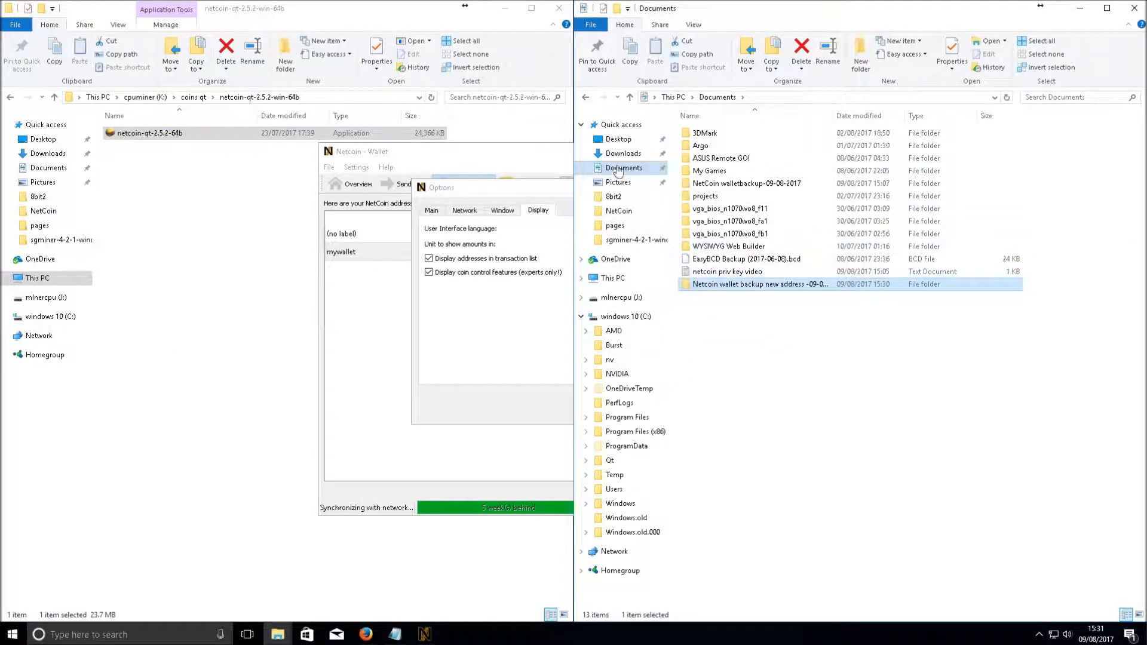
left_click_drag(685, 12, 747, 10)
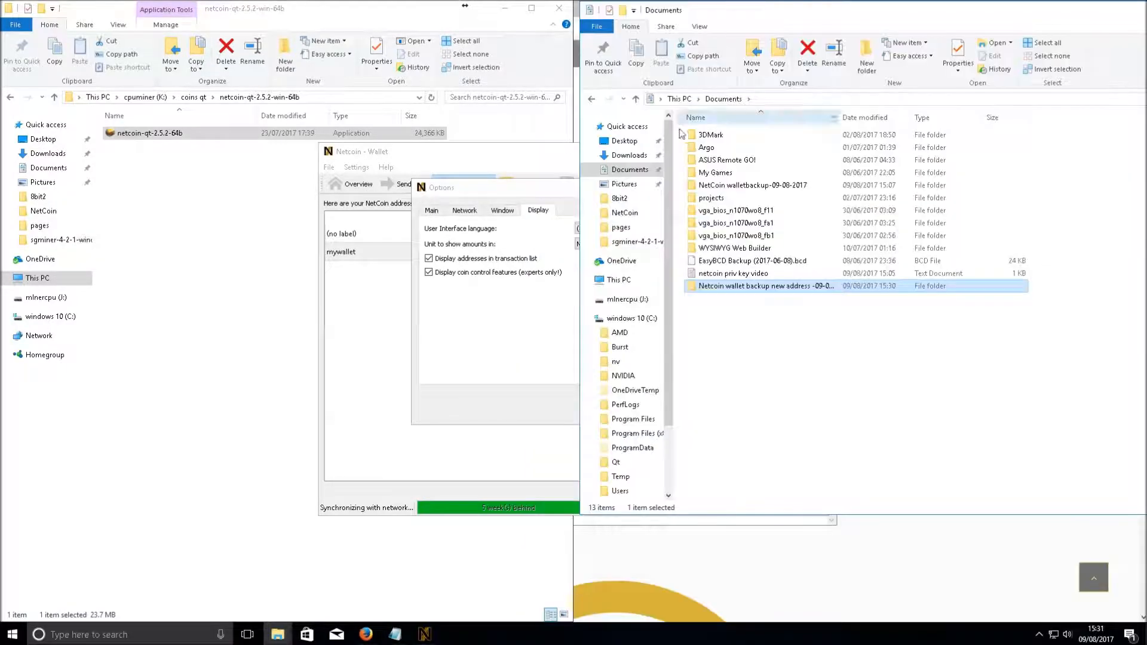
left_click(734, 186)
key("Return")
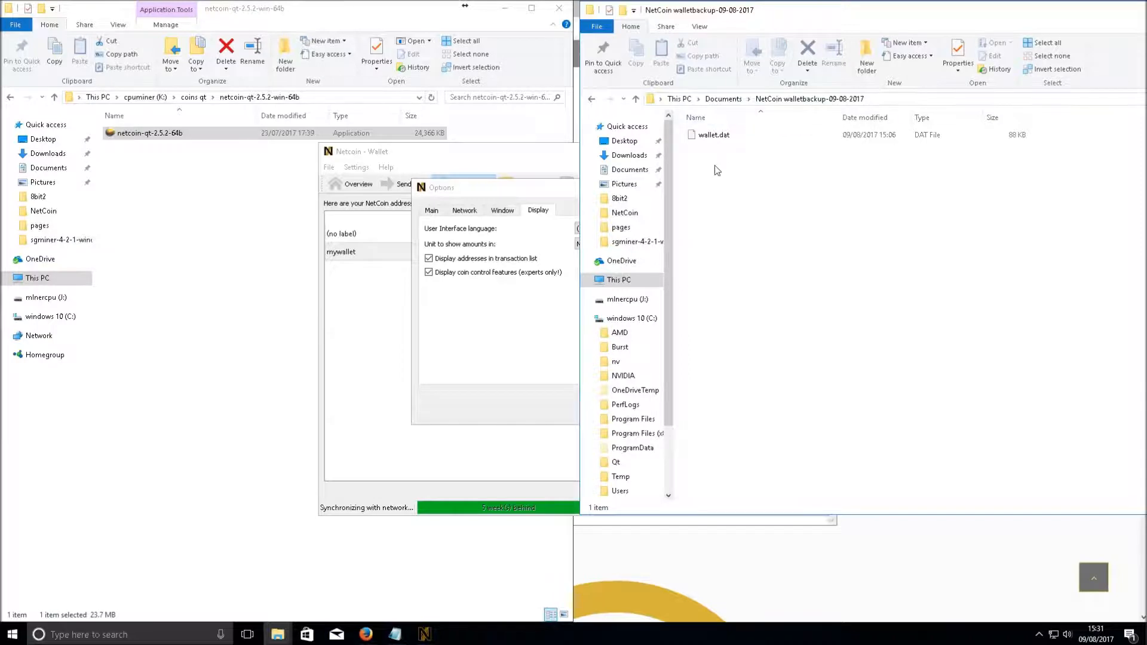
right_click(730, 205)
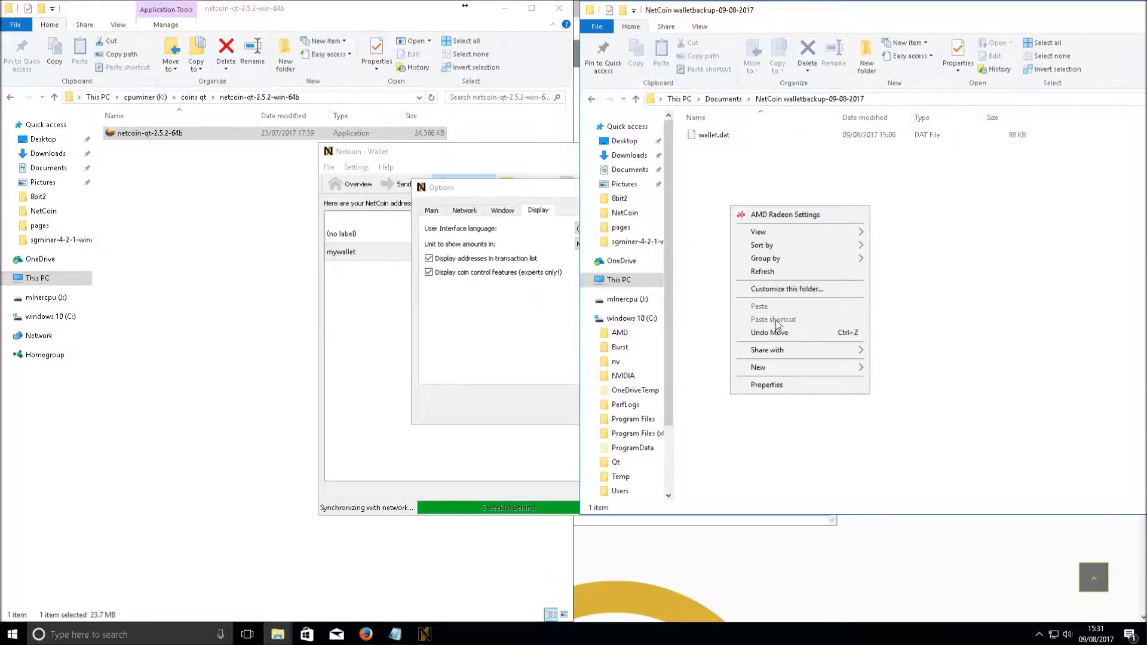
left_click(720, 256)
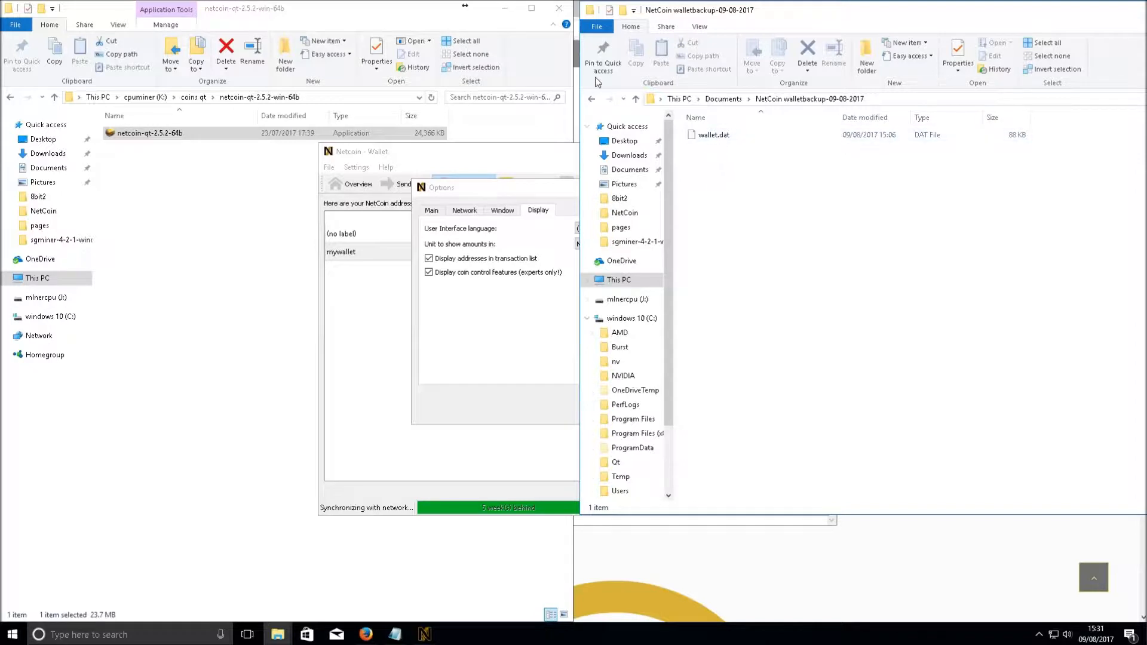
Return to Documents and select the new address backup folder, leaving its name unchanged
left_click(635, 100)
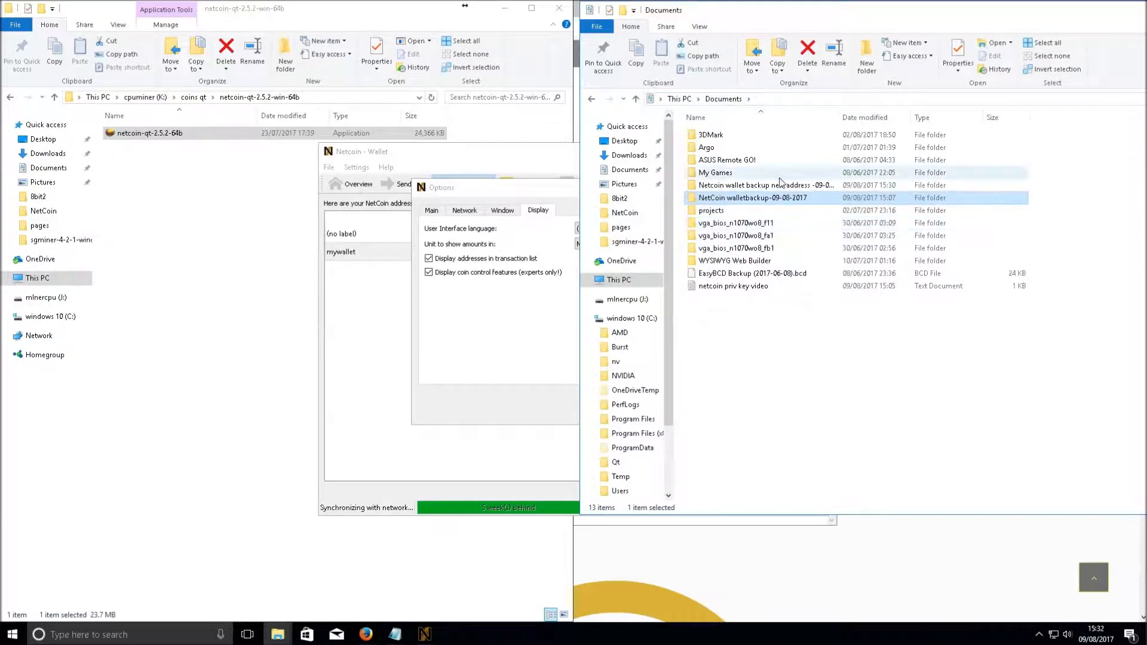
left_click(723, 191)
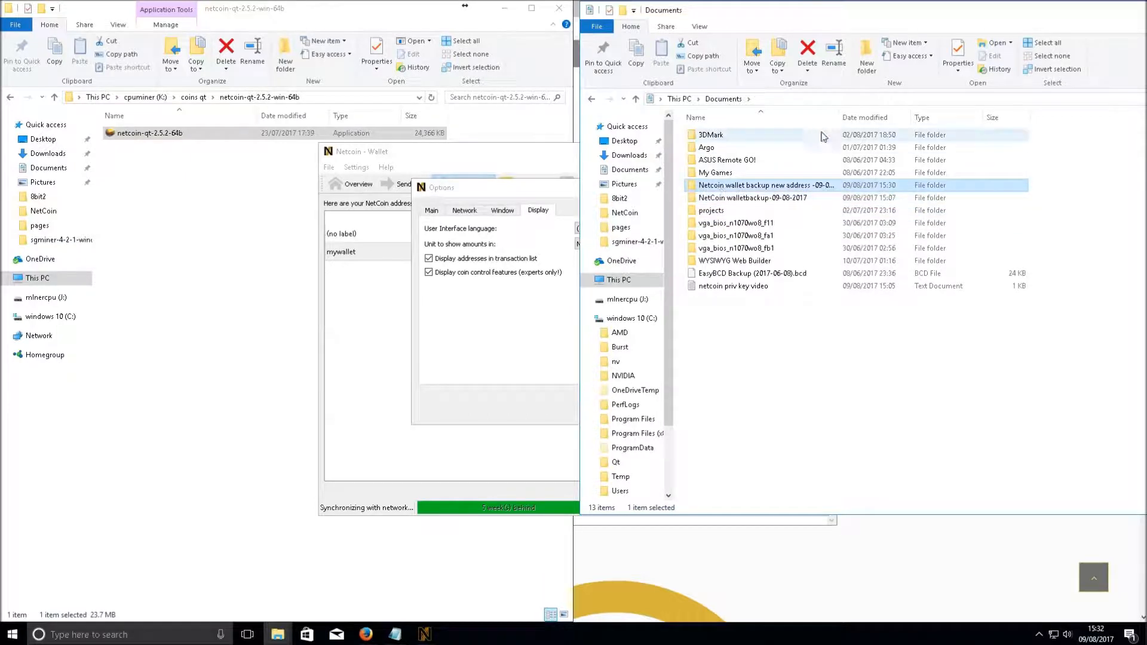
left_click_drag(841, 116, 982, 113)
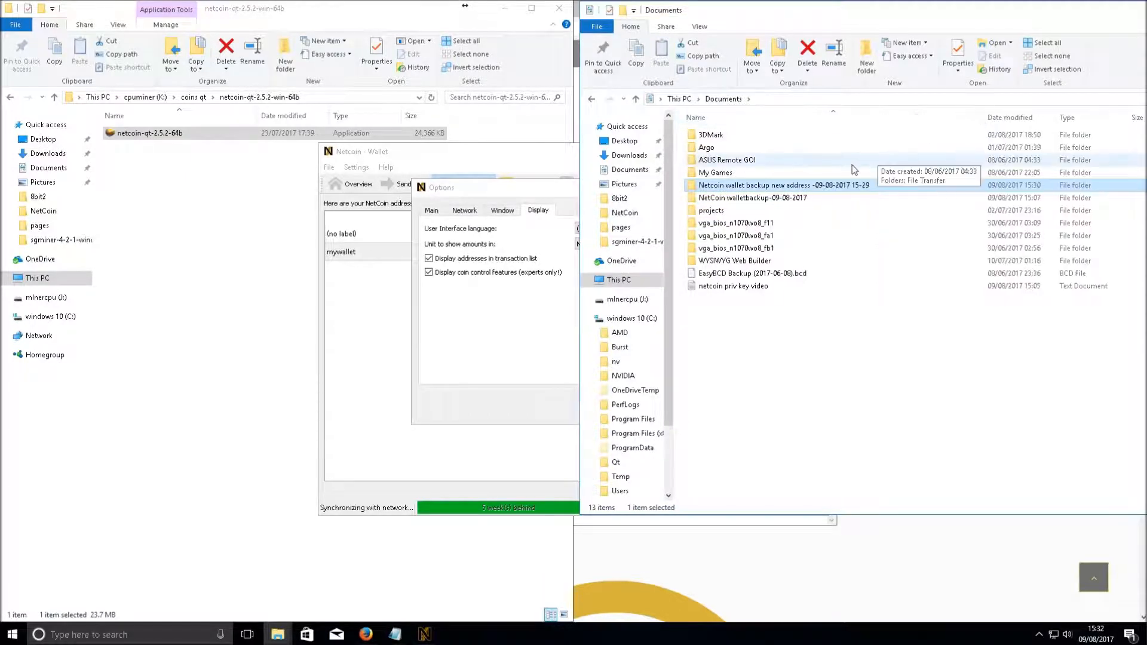
left_click(849, 185)
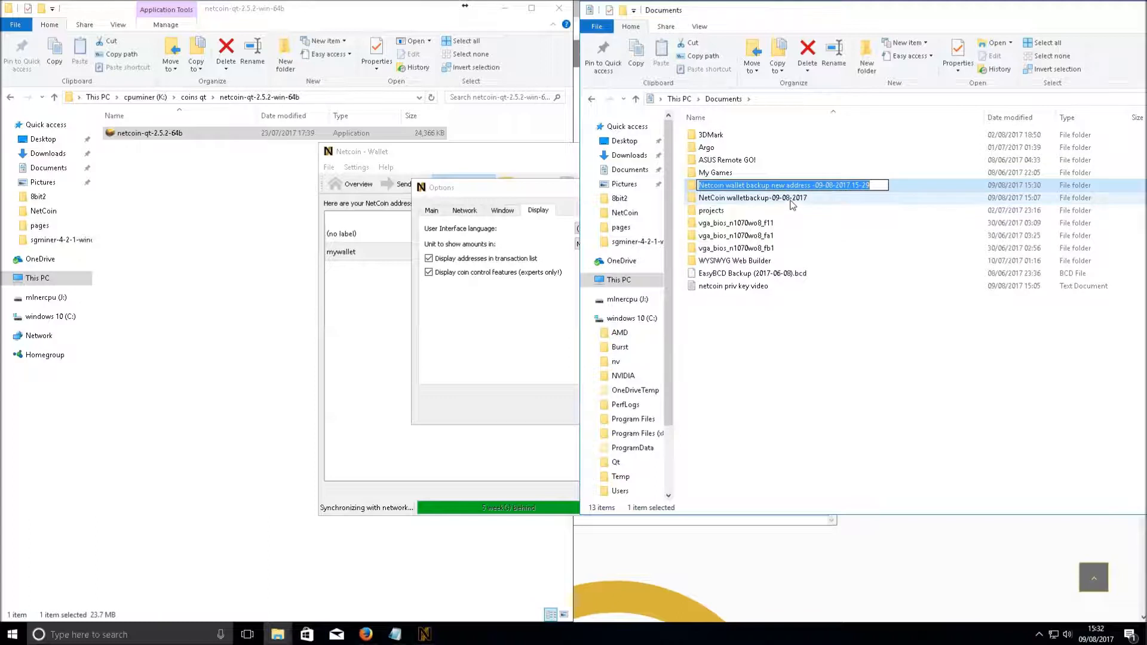
left_click(793, 203)
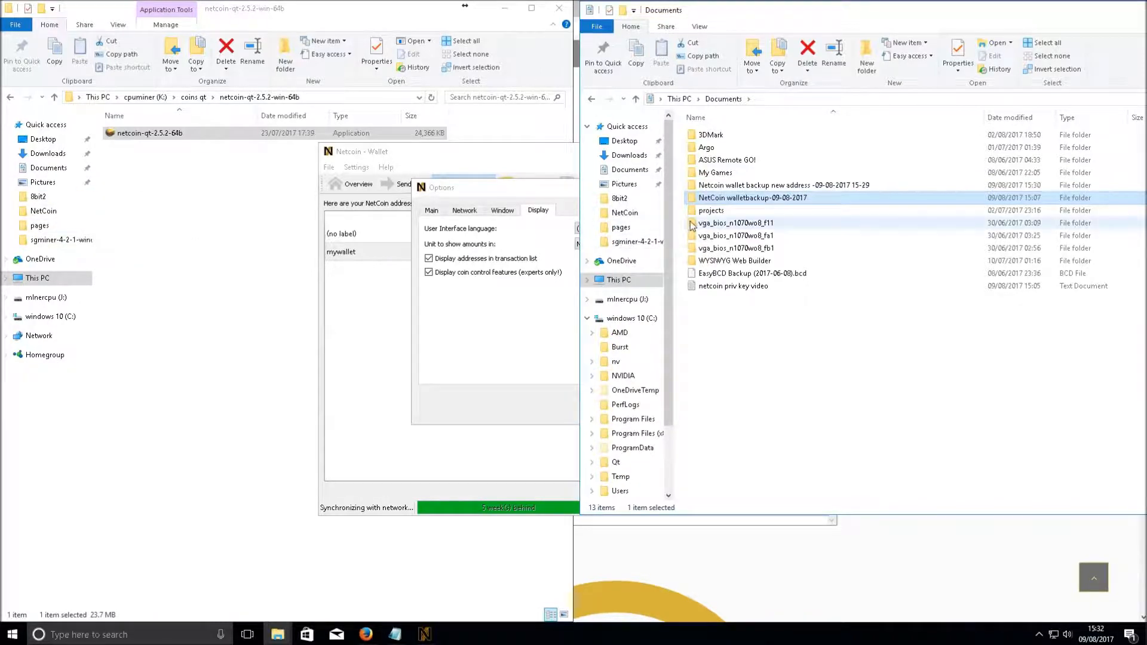
mouse_move(705, 200)
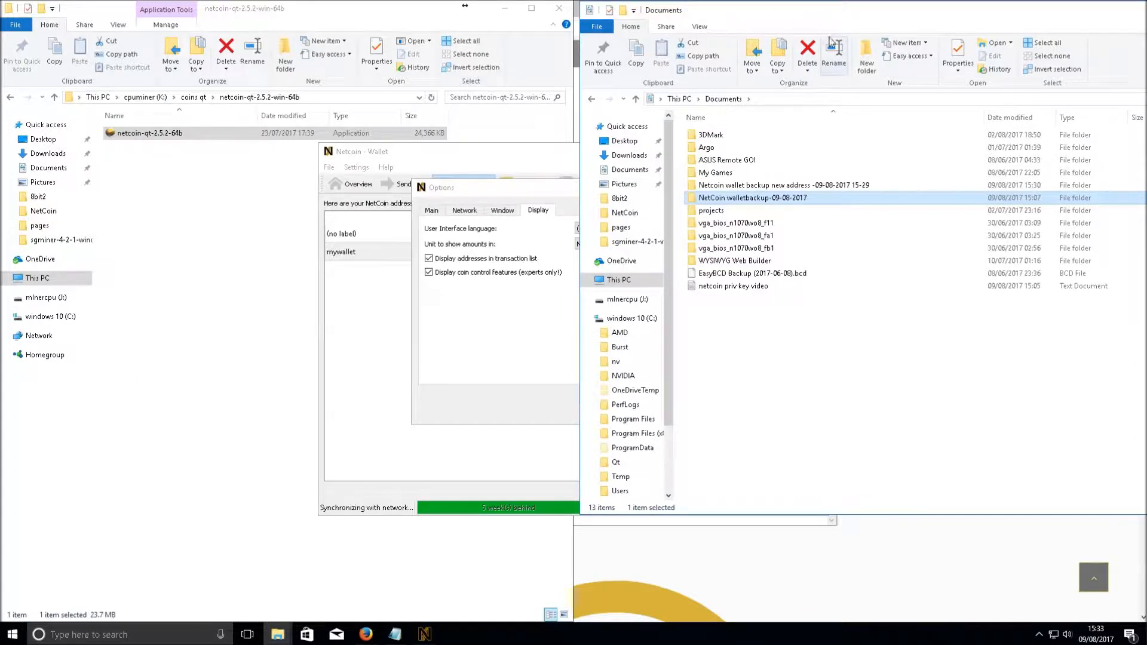
Snap Documents to the right half beside the netcoin-qt folder, then bring Options forward
left_click(679, 149)
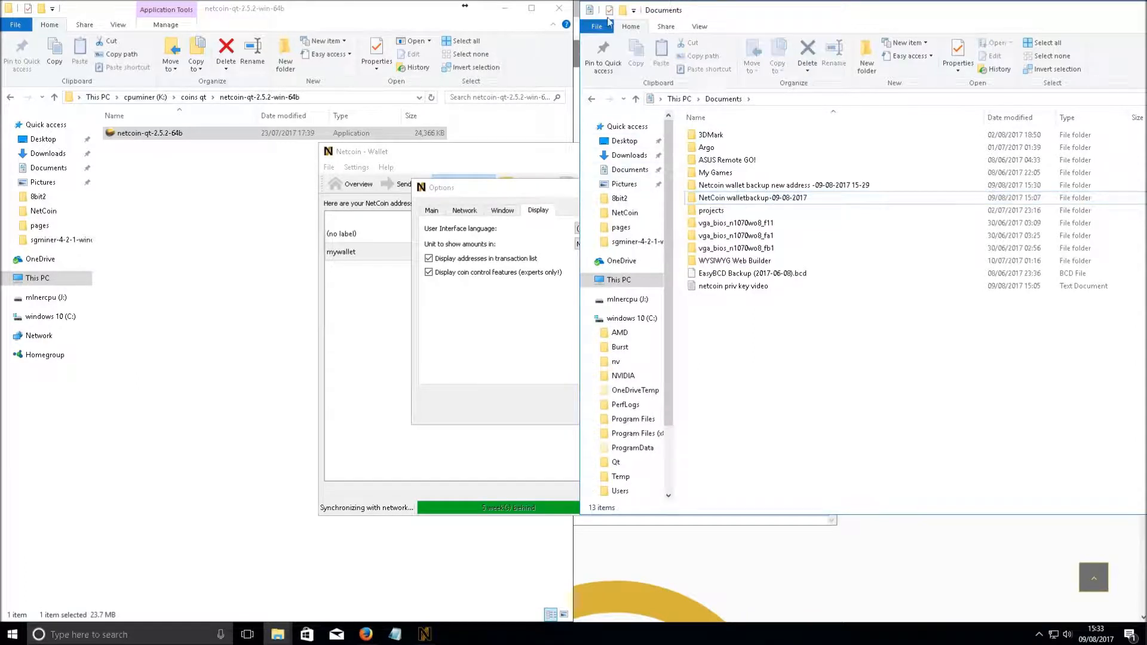
left_click_drag(1040, 13, 1004, 9)
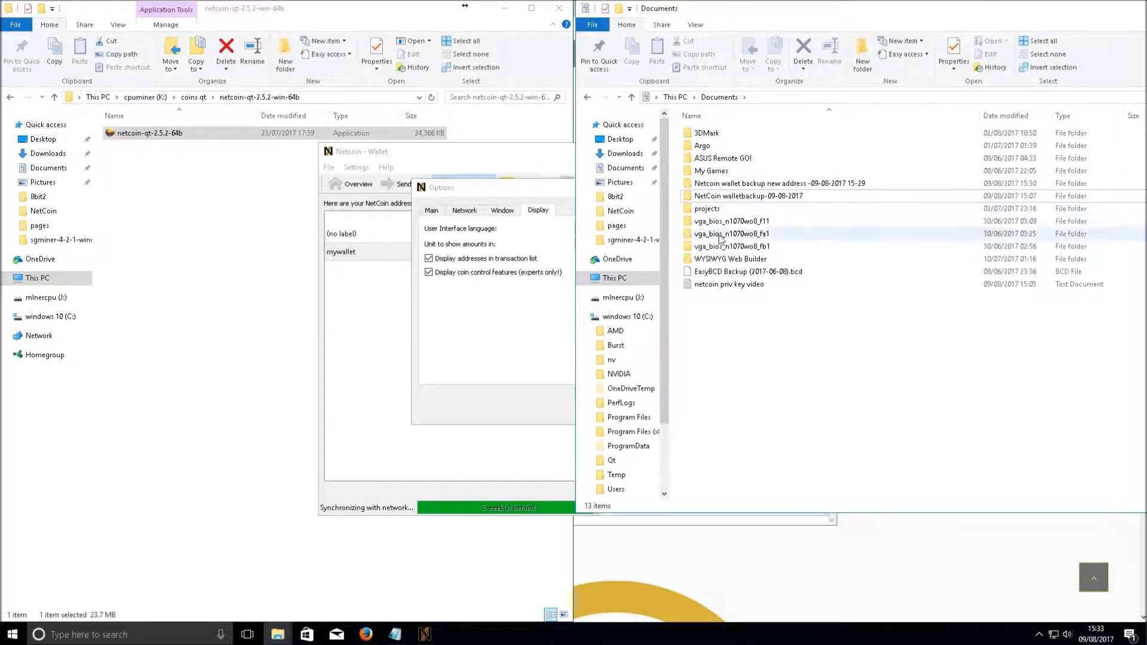
left_click(732, 286)
left_click_drag(884, 12, 825, 3)
left_click(1105, 6)
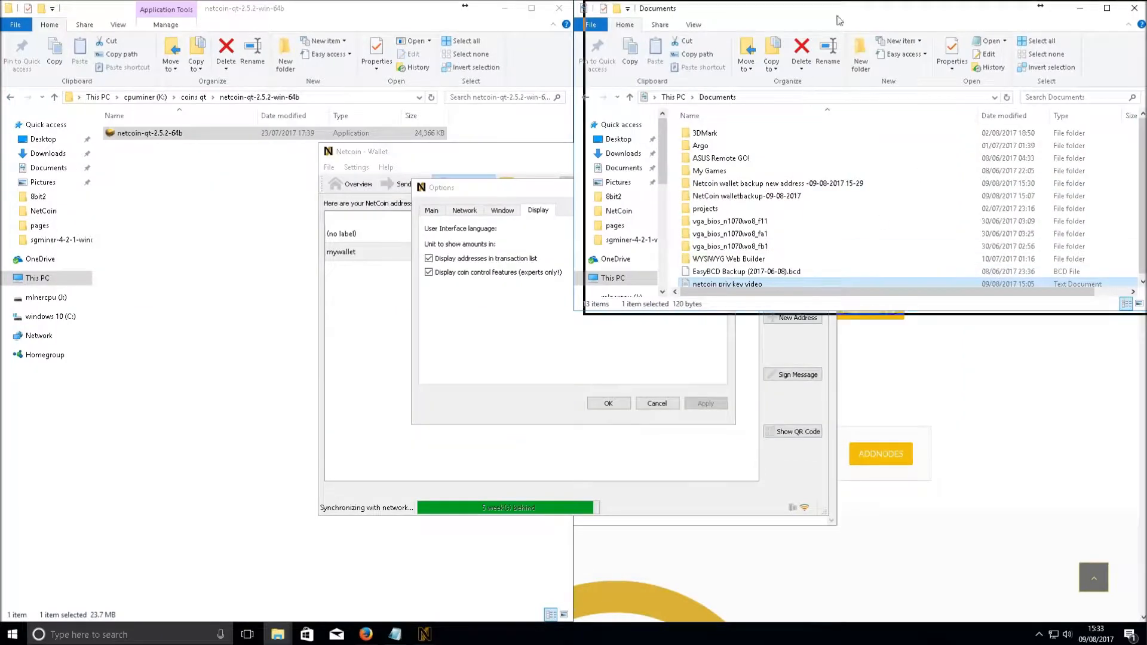
left_click_drag(825, 12, 1145, 18)
left_click(90, 143)
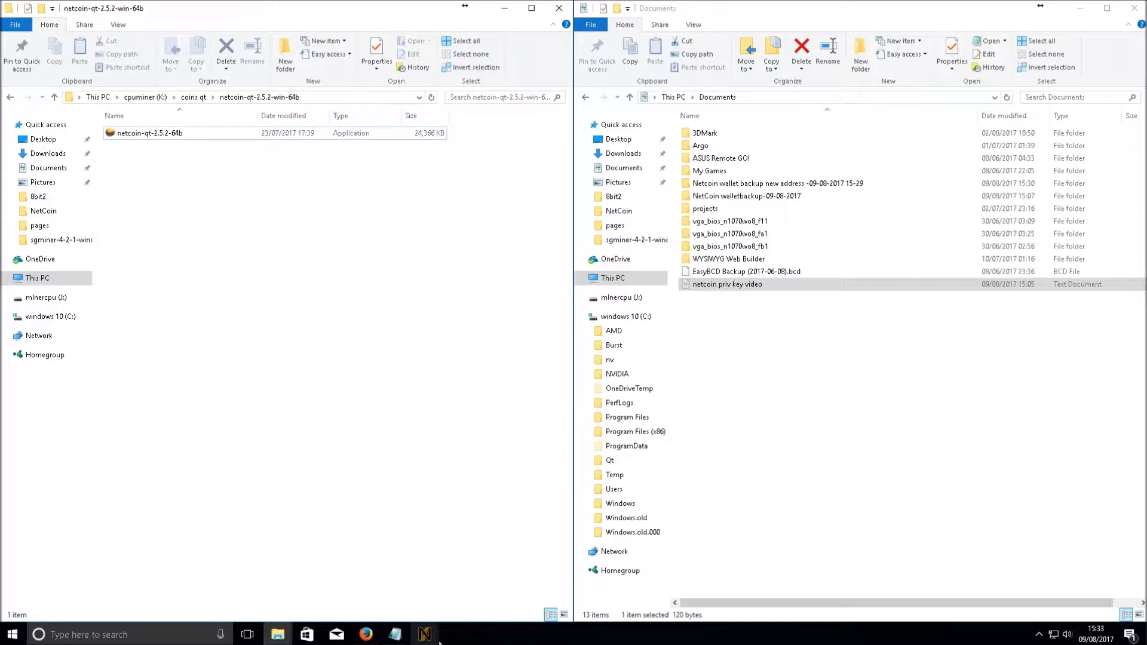
mouse_move(432, 642)
left_click(466, 605)
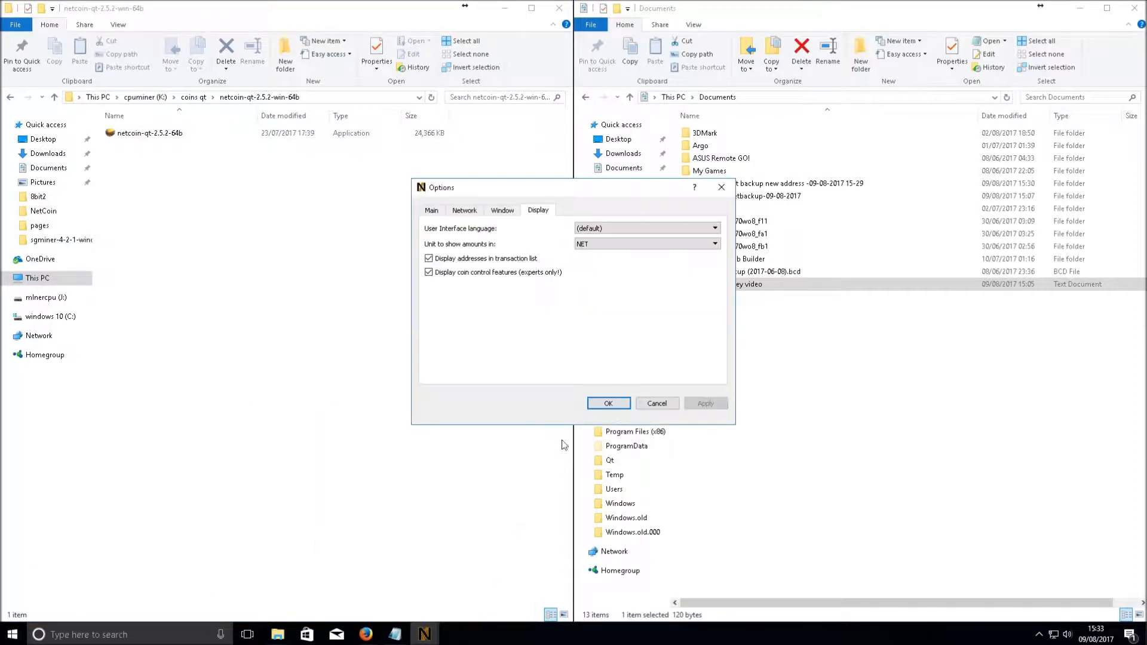
Close Options, show the wallet Overview, and go up to the coins qt folder
left_click(721, 188)
left_click(424, 634)
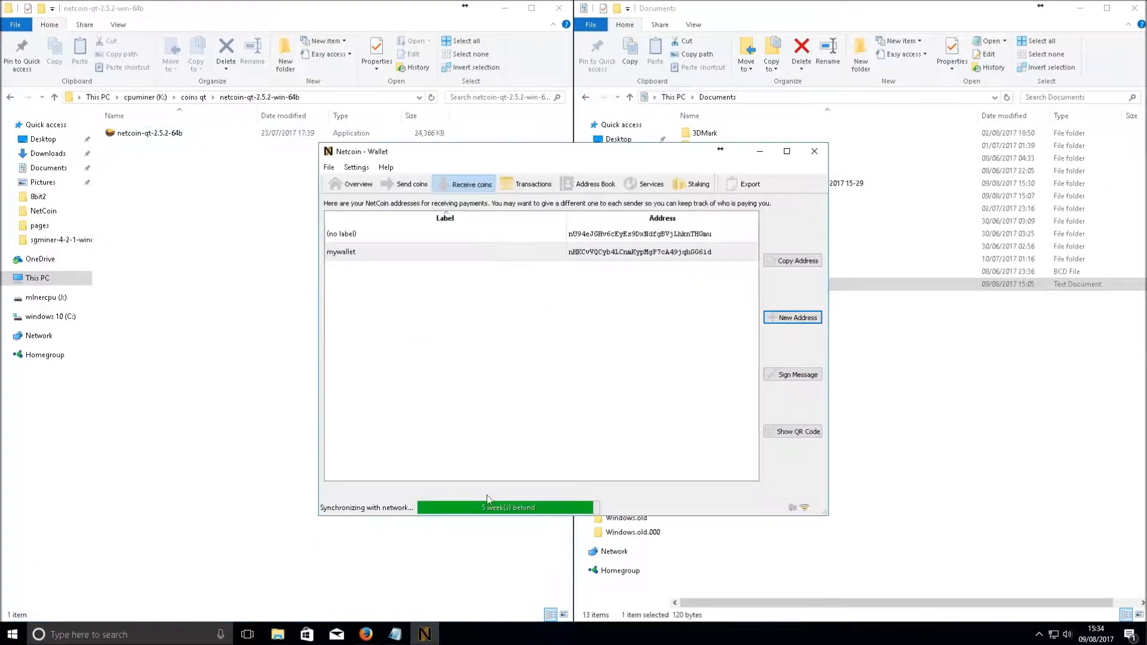
left_click(347, 185)
left_click(330, 167)
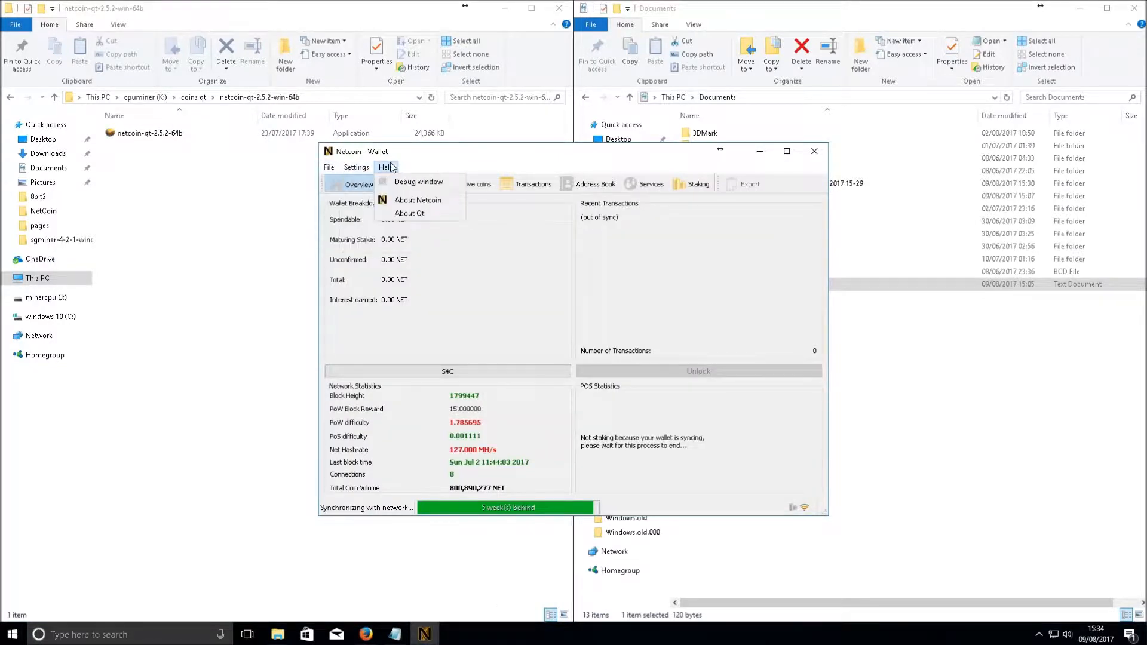
left_click(598, 308)
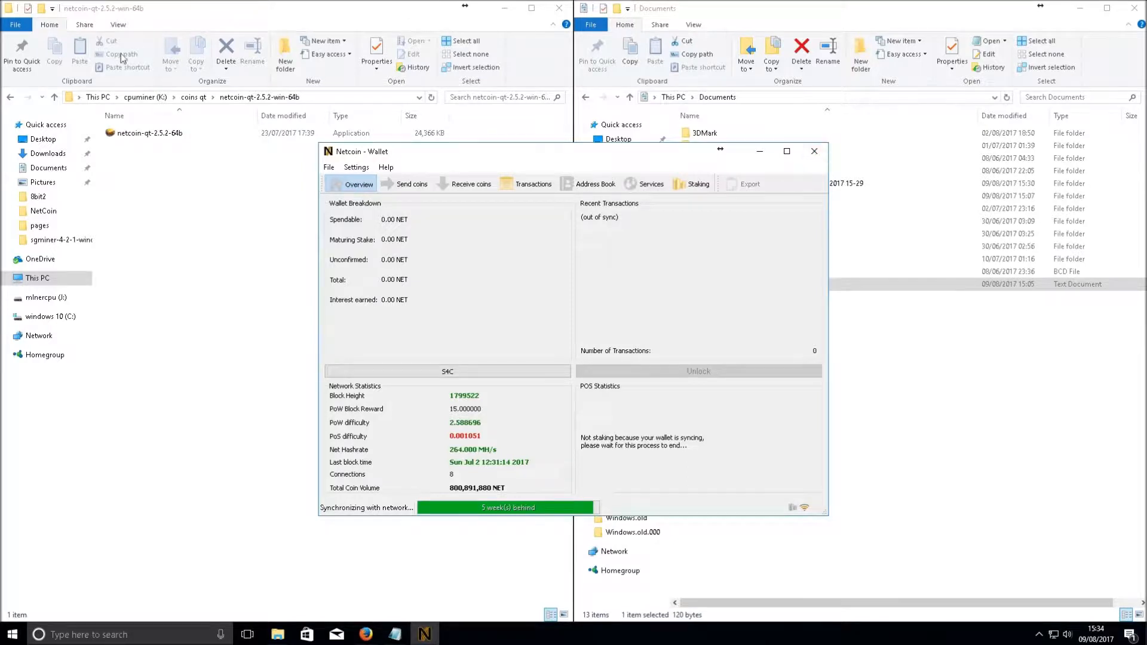
left_click(55, 96)
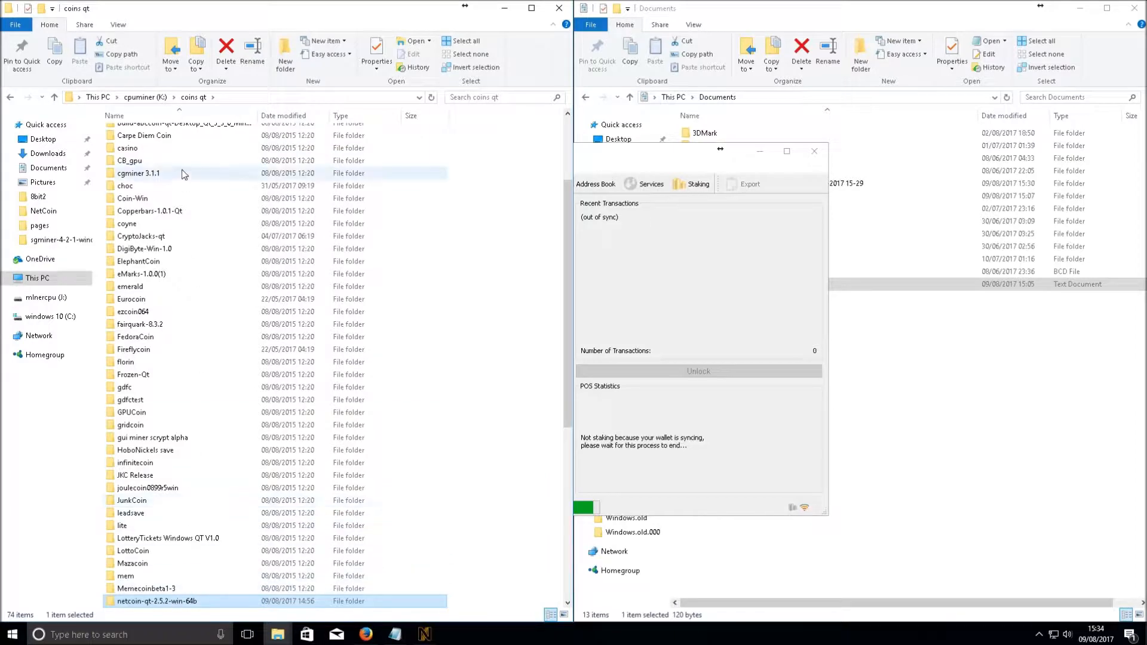
After the folder-in-use warning, close the wallet and drag netcoin-qt-2.5.2-win-64b into Noodlyappendagecoin
scroll(187, 191, "down", 9)
left_click(175, 276)
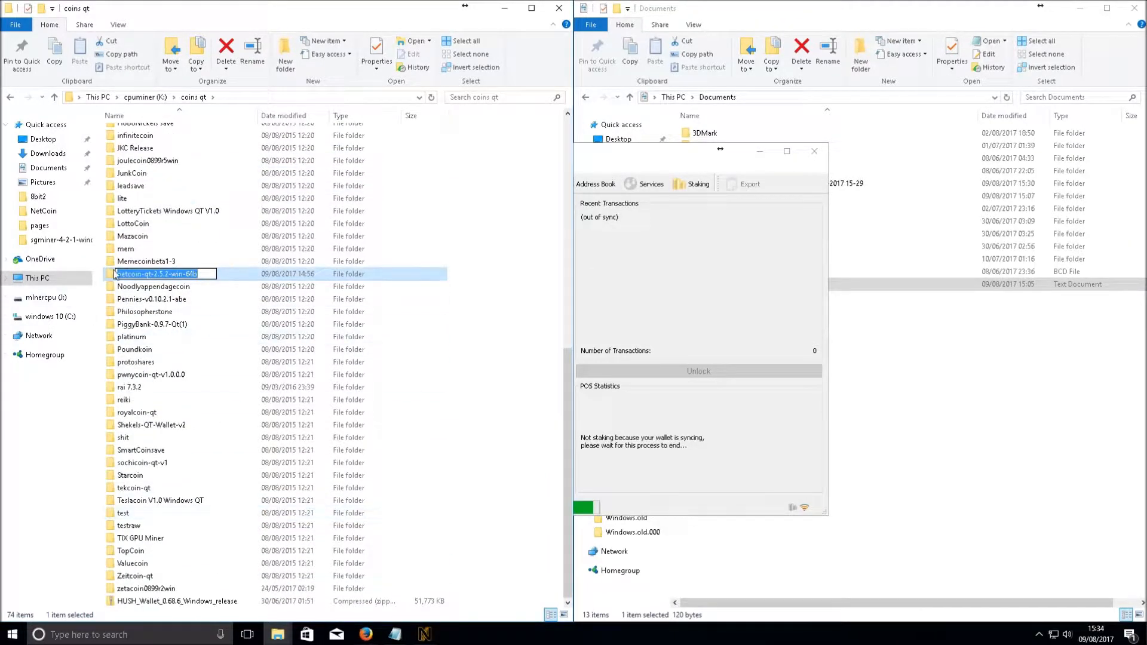
left_click(113, 275)
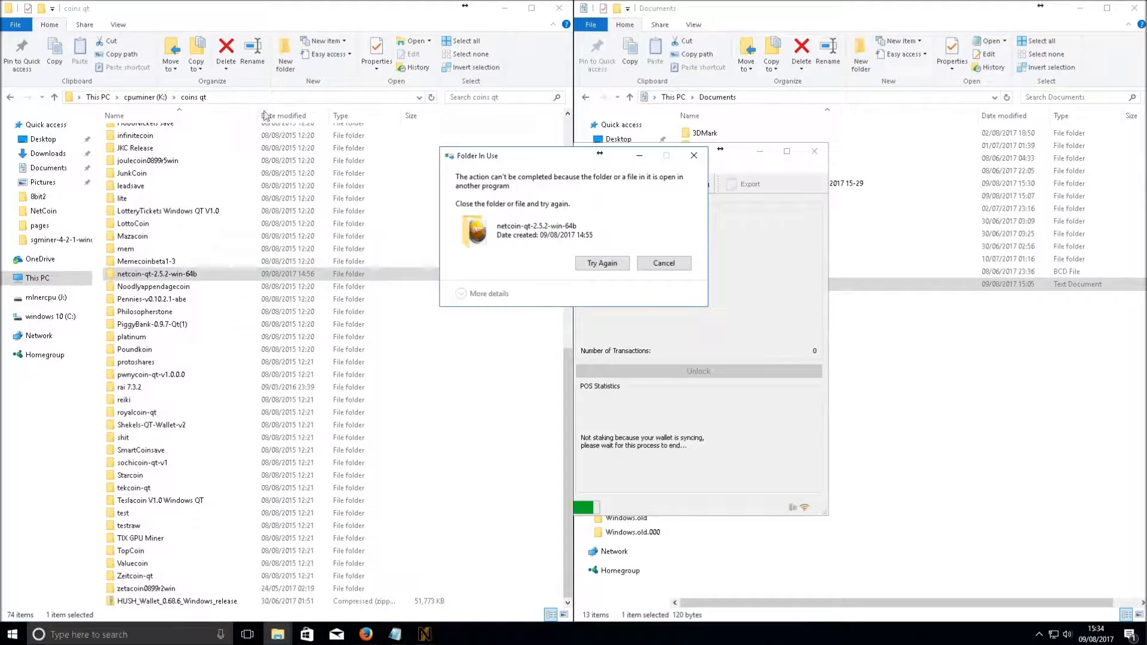
left_click(648, 263)
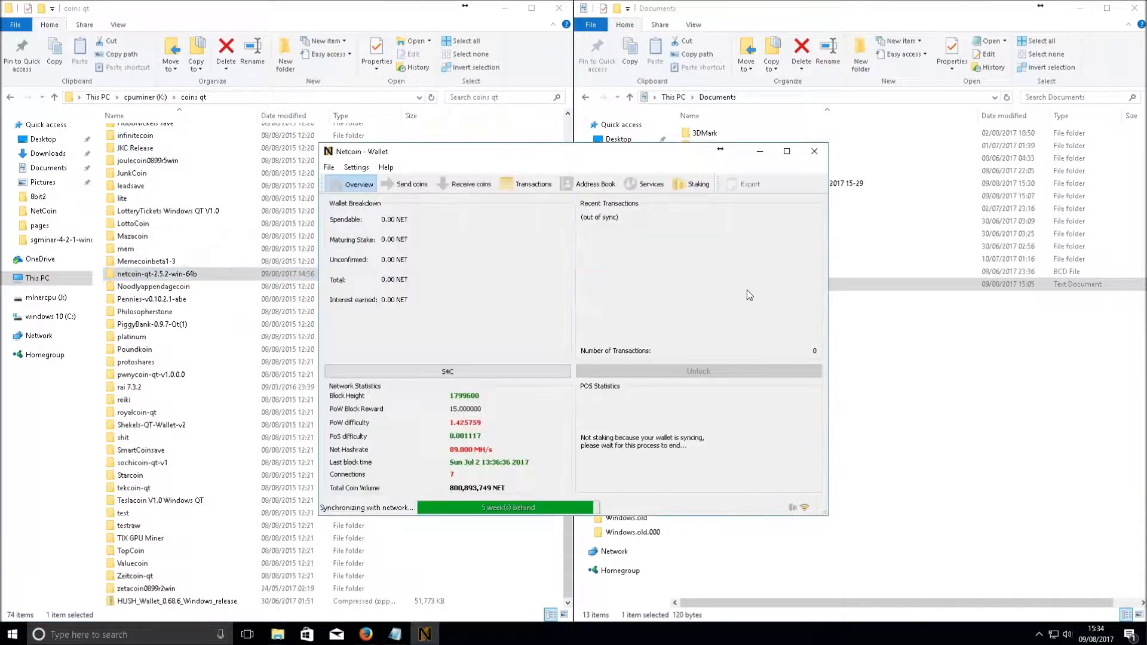
left_click(814, 151)
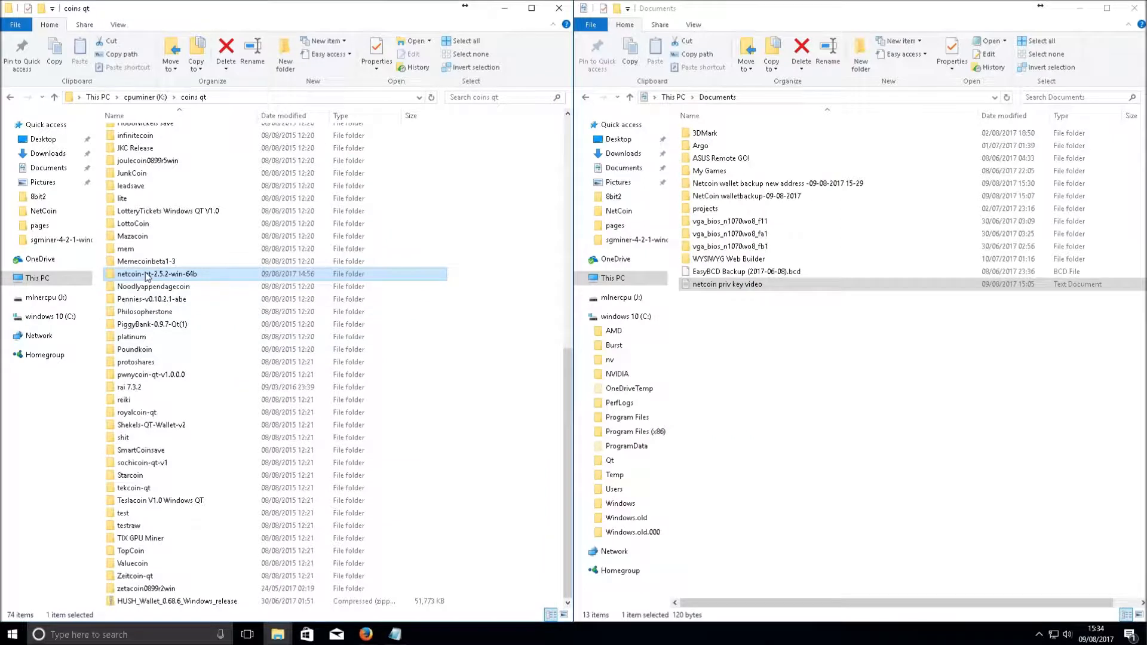
left_click_drag(148, 275, 149, 287)
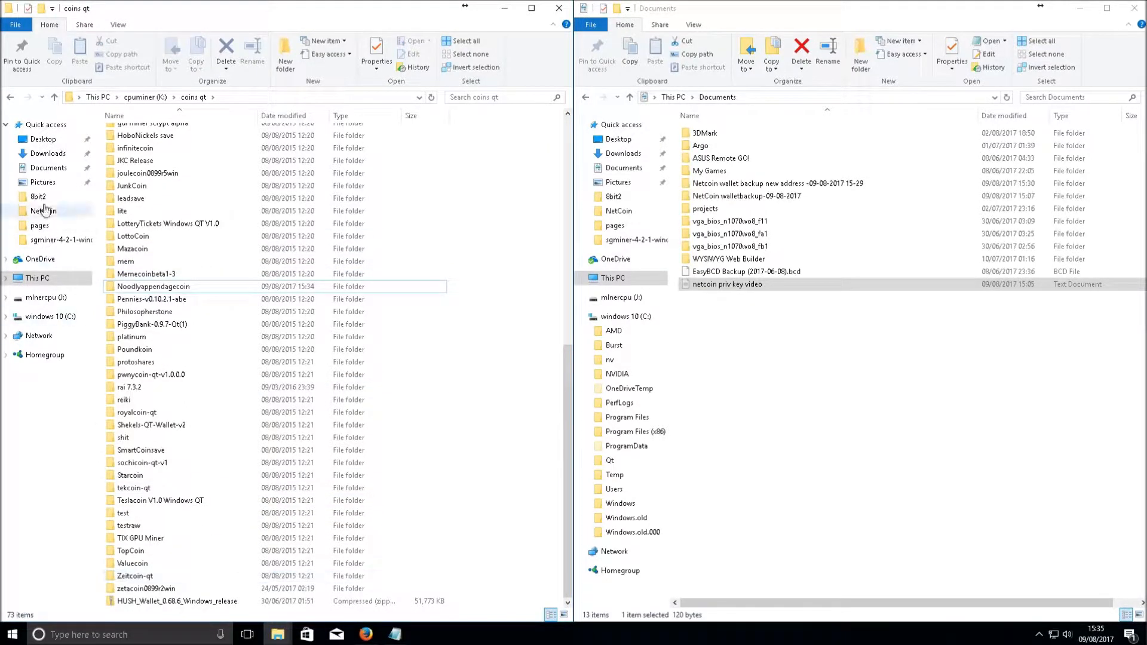
Restore Netcoin-2.5.1-win-64bit from the Recycle Bin and open it in coins qt
left_click_drag(108, 9, 118, 28)
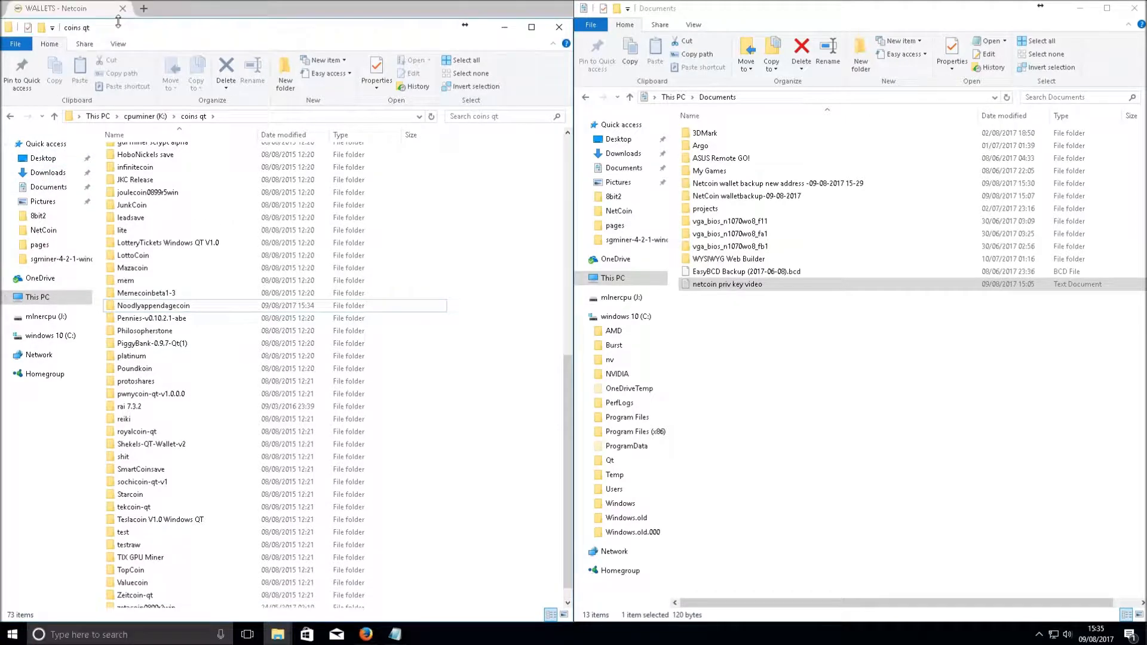
double_click(187, 10)
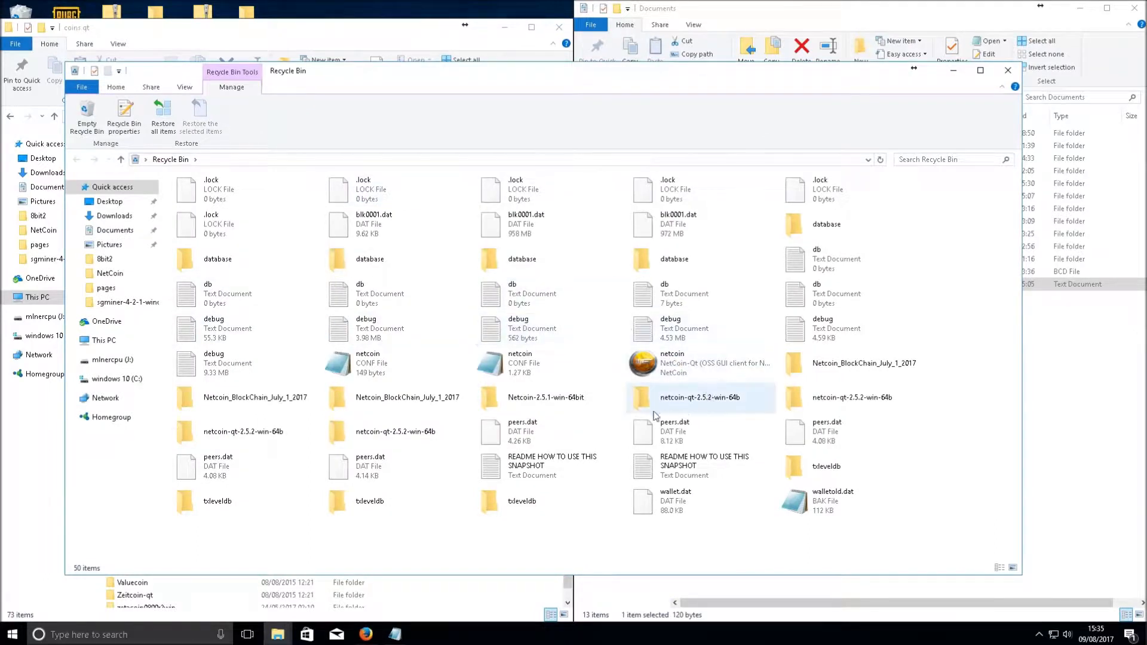
left_click(568, 409)
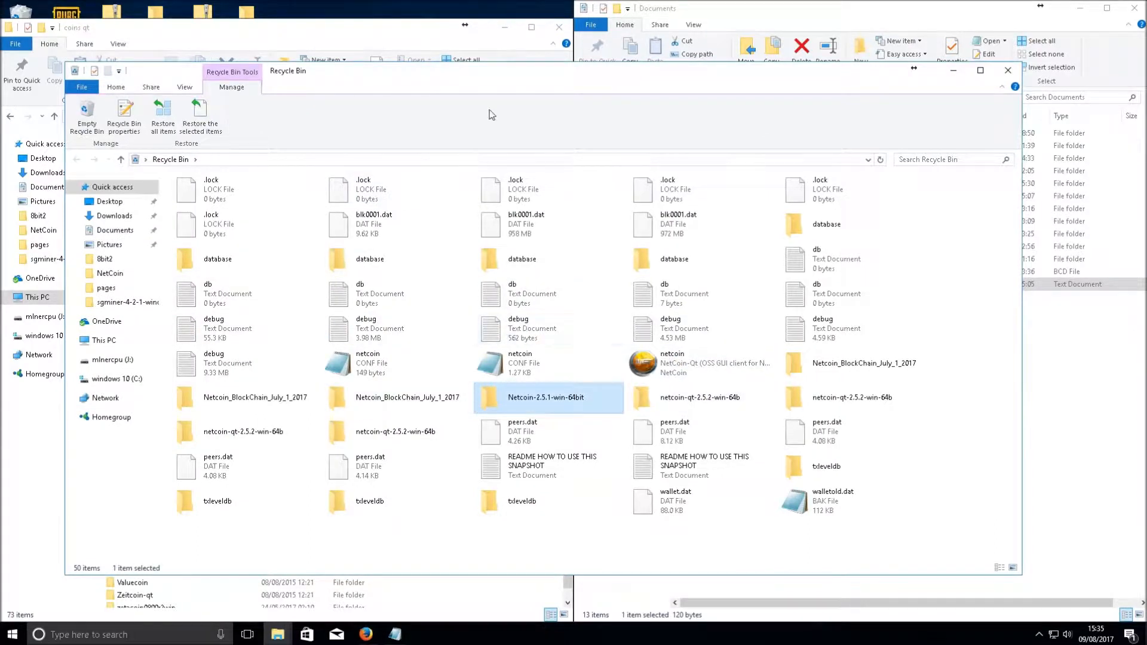
right_click(504, 407)
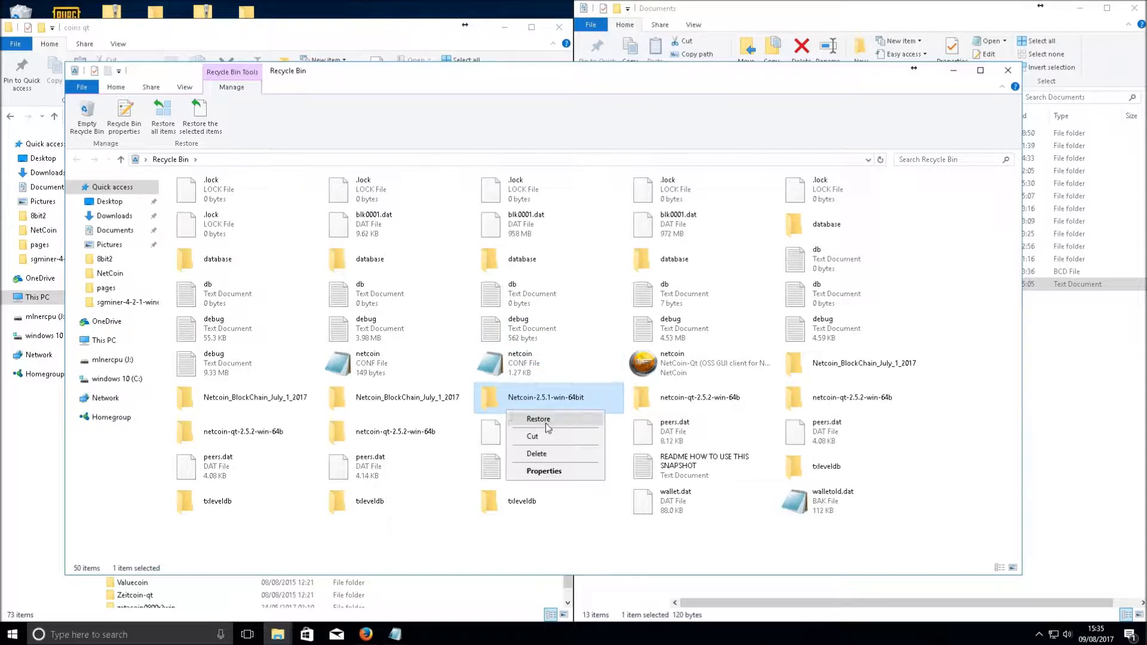
key("Escape")
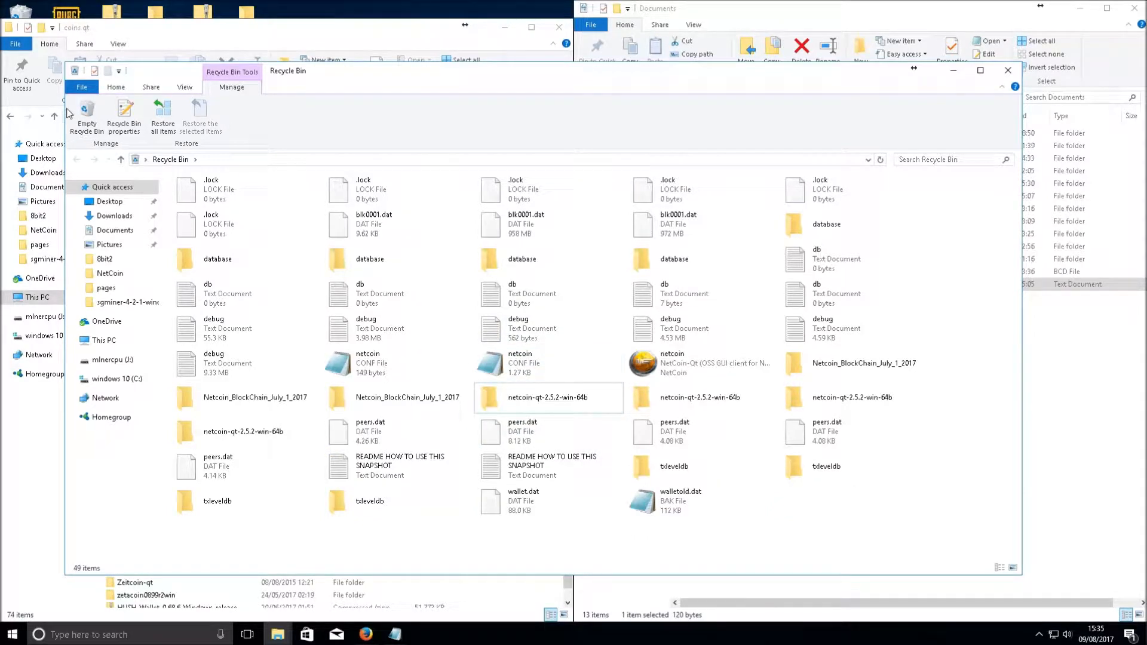
left_click(50, 103)
scroll(131, 275, "down", 2)
double_click(158, 604)
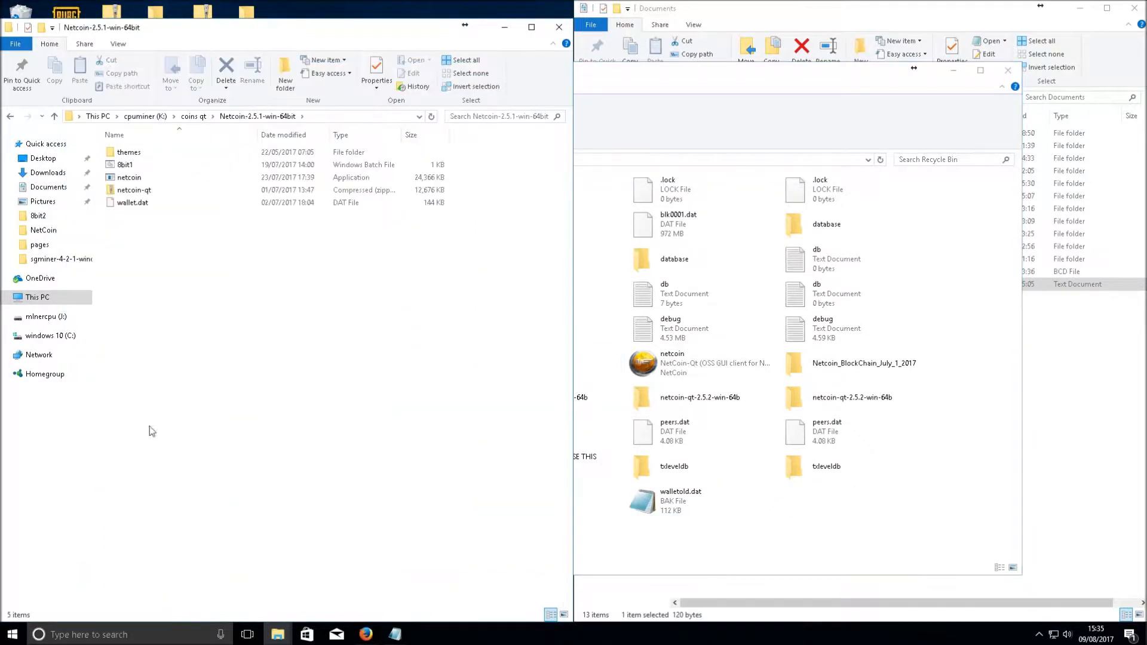
left_click(637, 78)
Minimize the Recycle Bin and browser windows and scroll the netcoinfoundation/netcoin src/qt listing
left_click(954, 70)
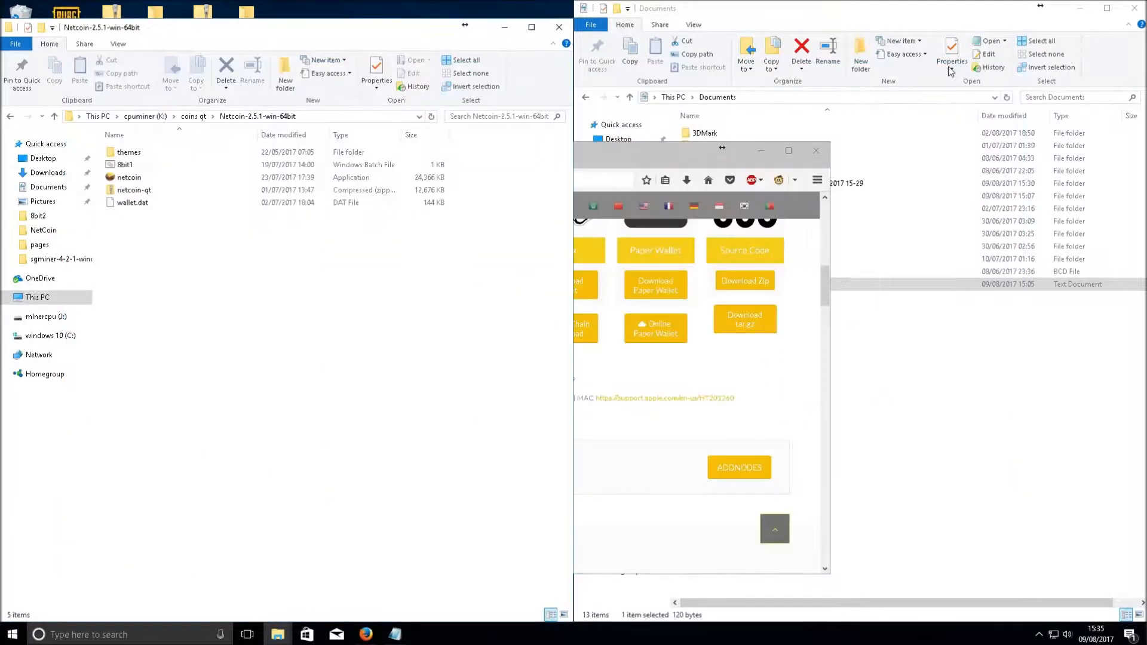
left_click(762, 150)
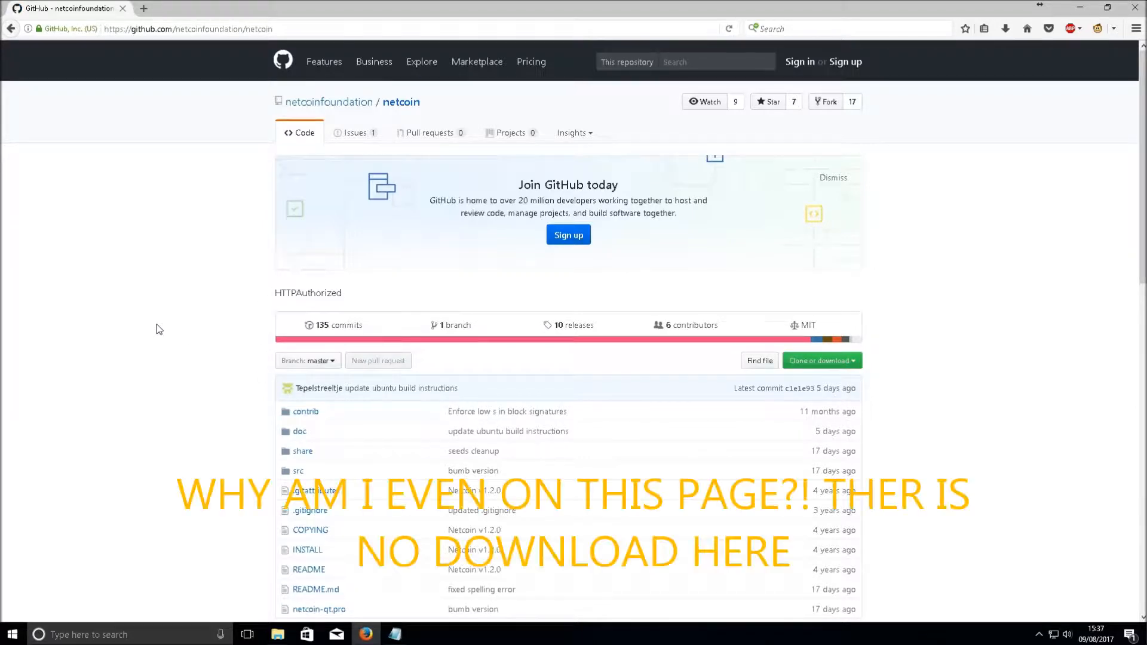
scroll(313, 284, "down", 10)
scroll(624, 511, "up", 10)
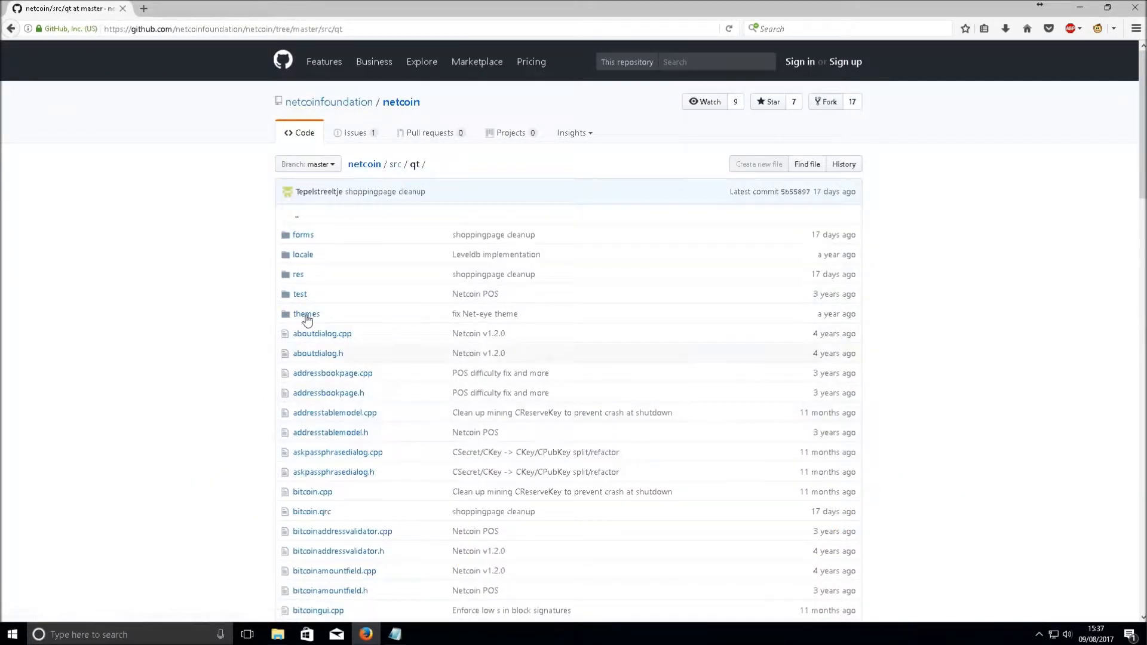
Look inside the netcoin-qt zip archive, delete it, and select wallet.dat
left_click(1082, 10)
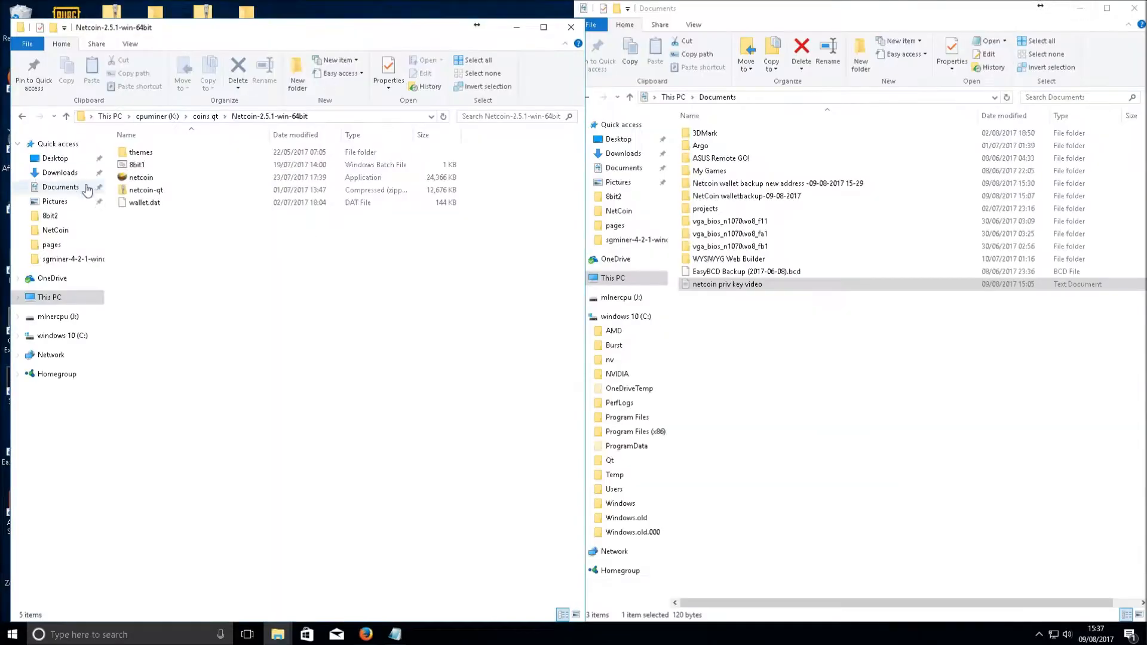
left_click_drag(147, 154, 287, 382)
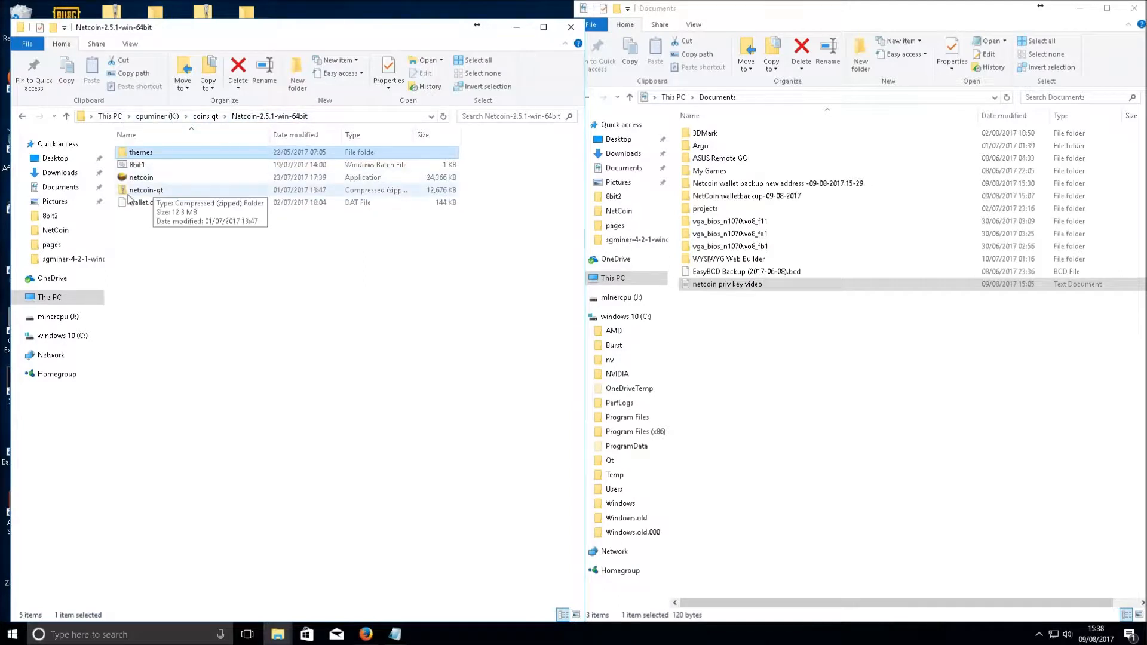
right_click(140, 196)
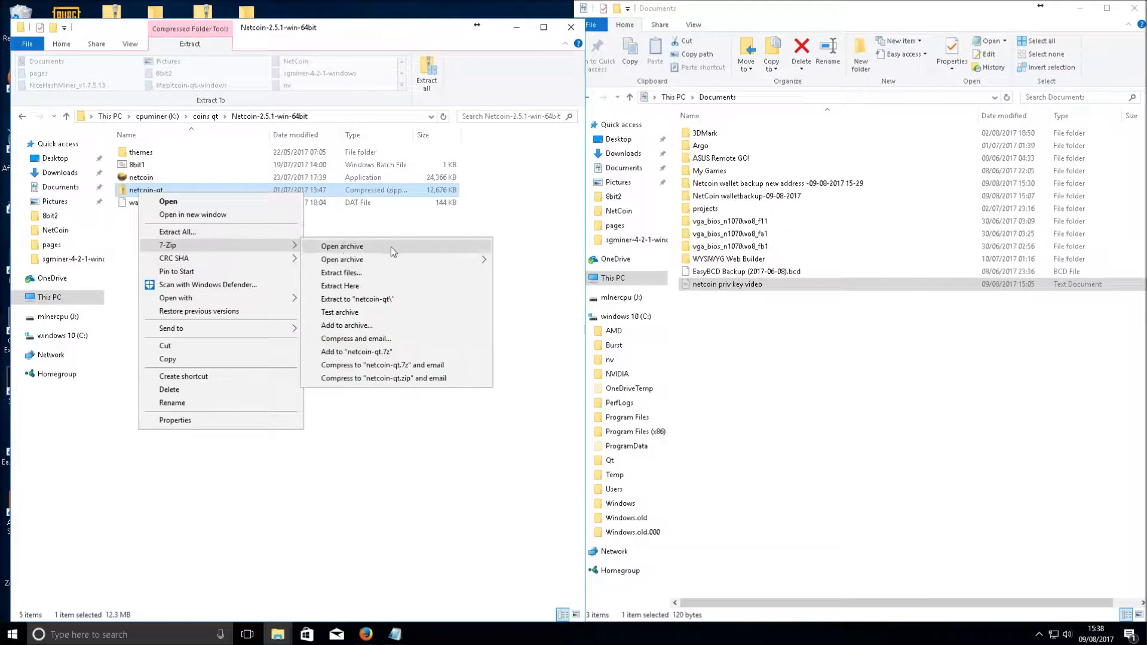
double_click(125, 190)
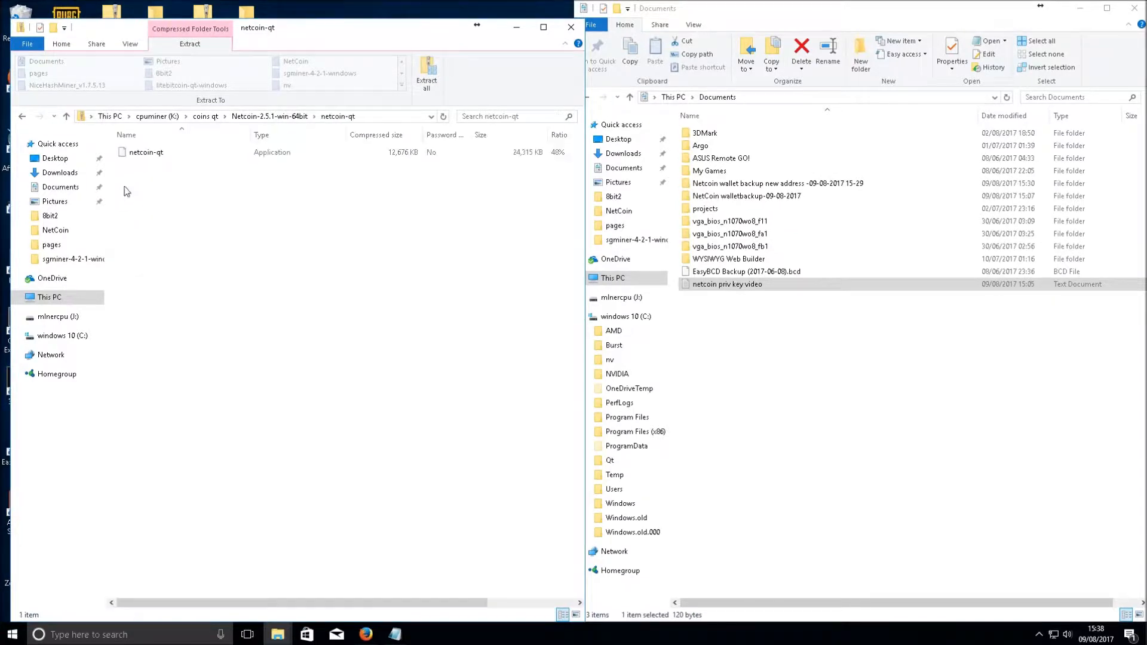
left_click(24, 116)
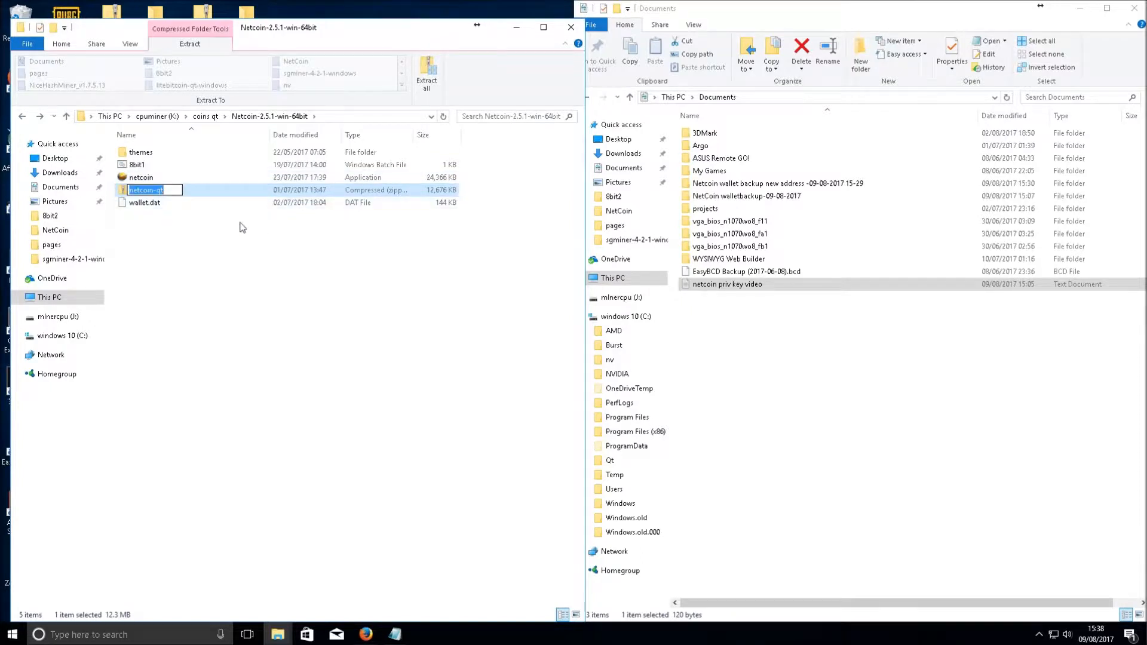
double_click(122, 189)
key("Delete")
left_click(142, 193)
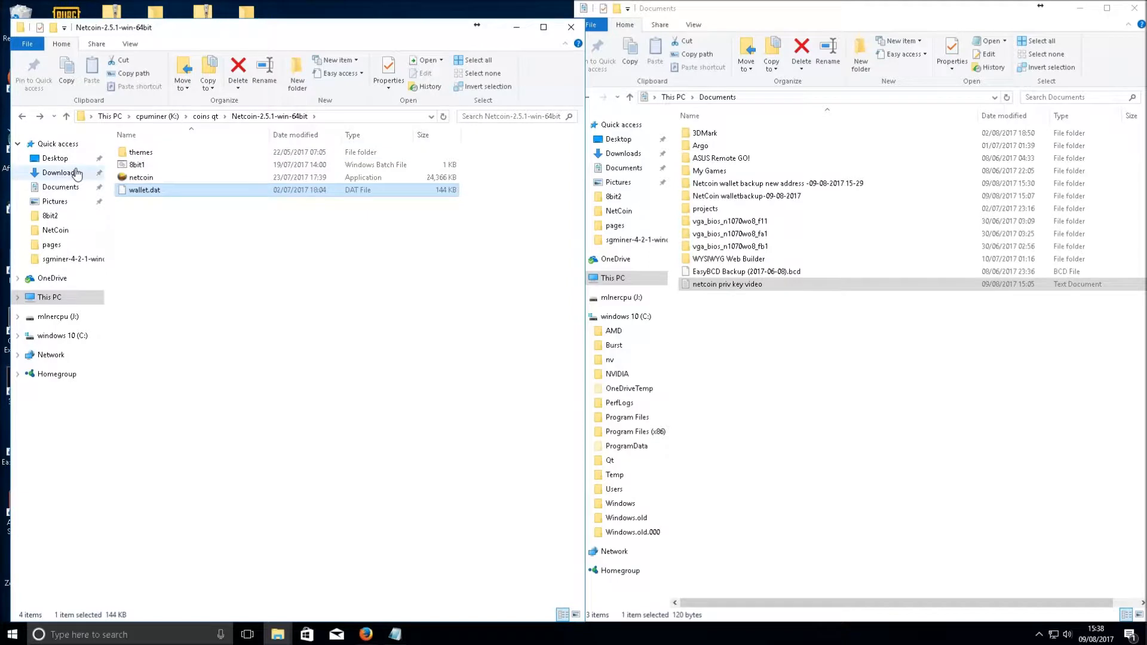
Open the themes folder, return to Netcoin-2.5.1-win-64bit, and clear the selection
double_click(146, 156)
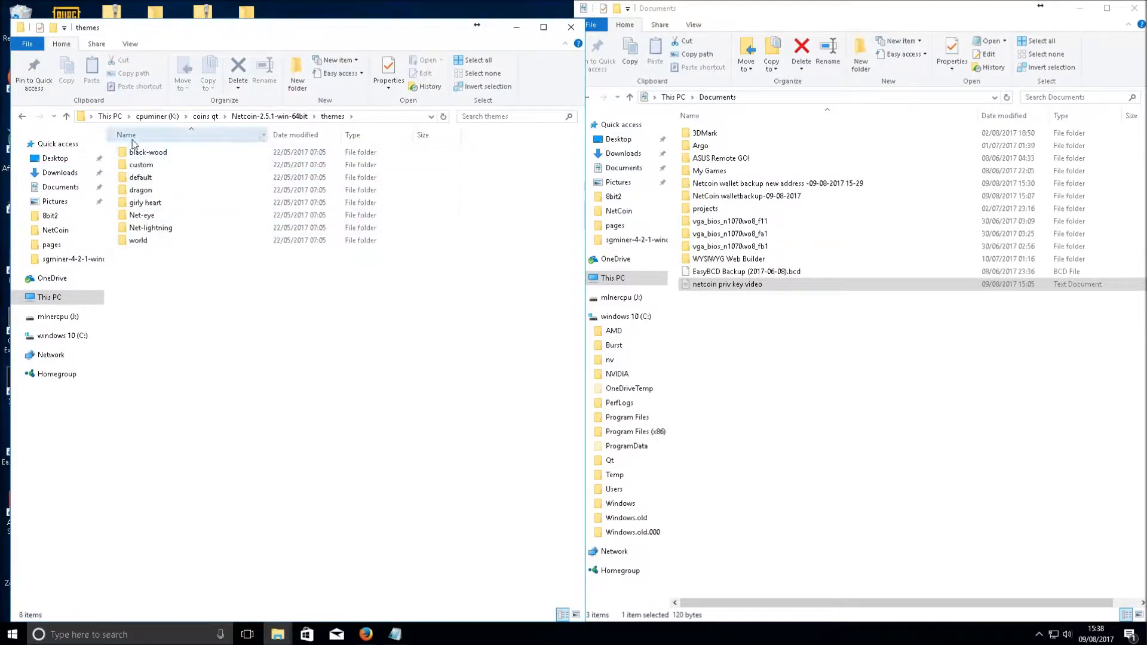
key("BackSpace")
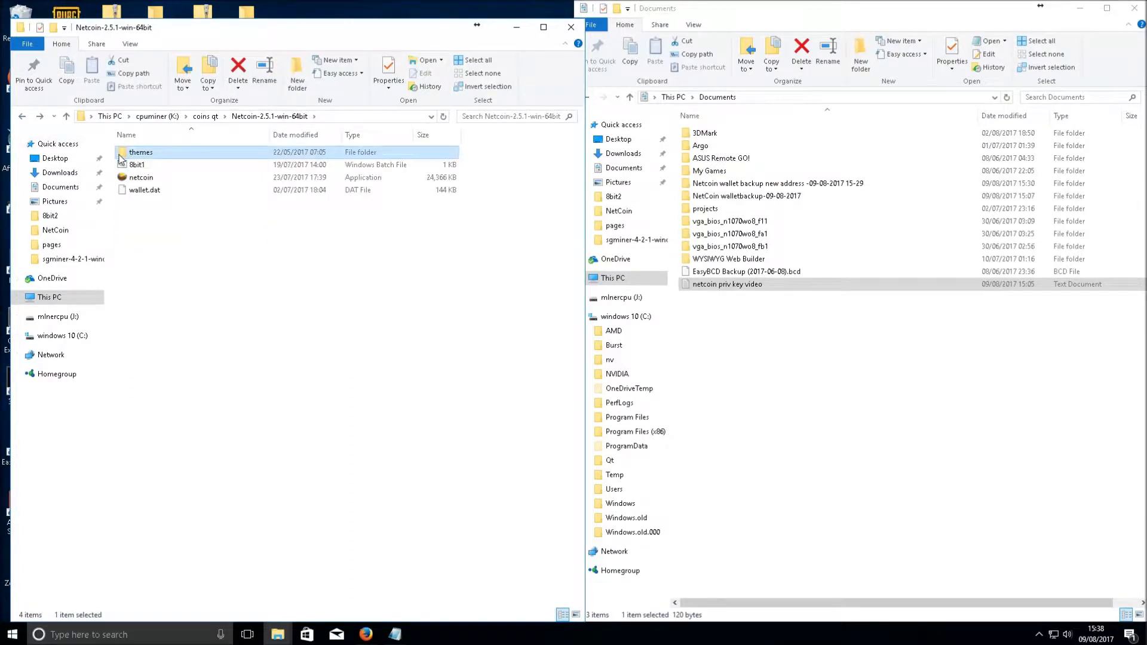
left_click_drag(120, 154, 281, 360)
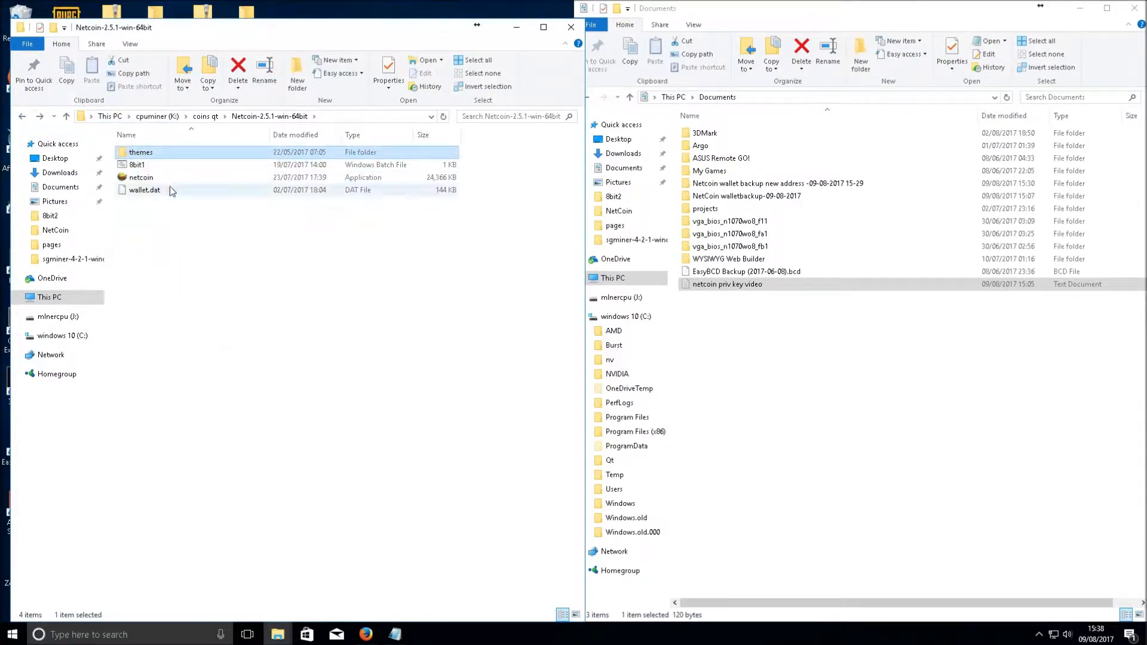
left_click(218, 258)
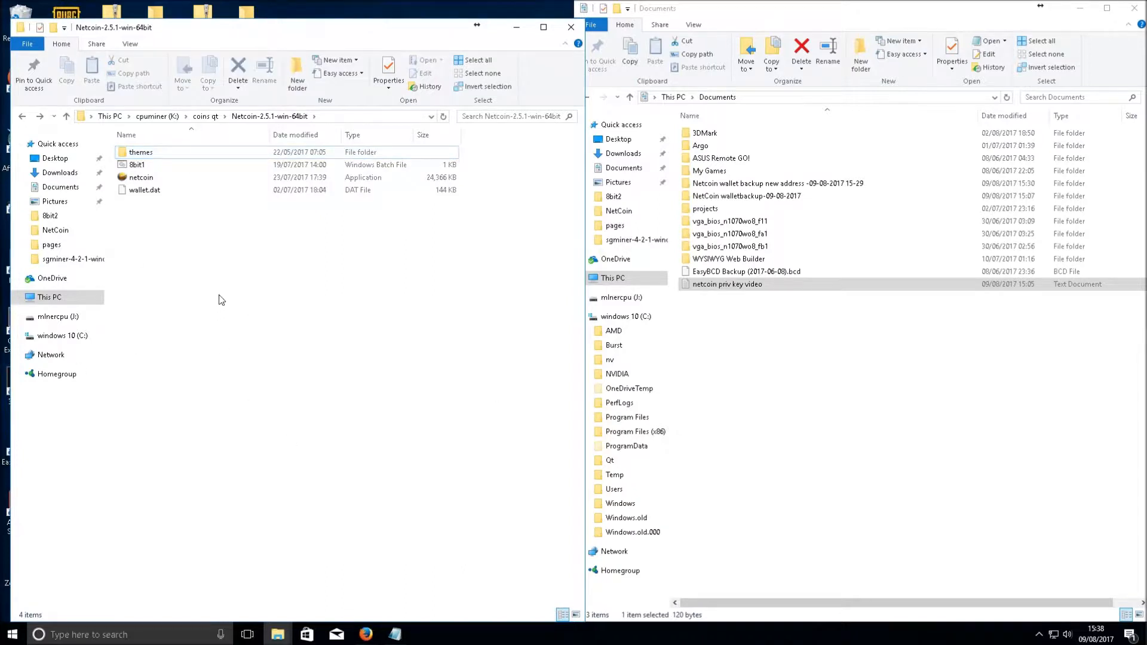
Start netcoin.exe and apply a light theme to the wallet
double_click(141, 177)
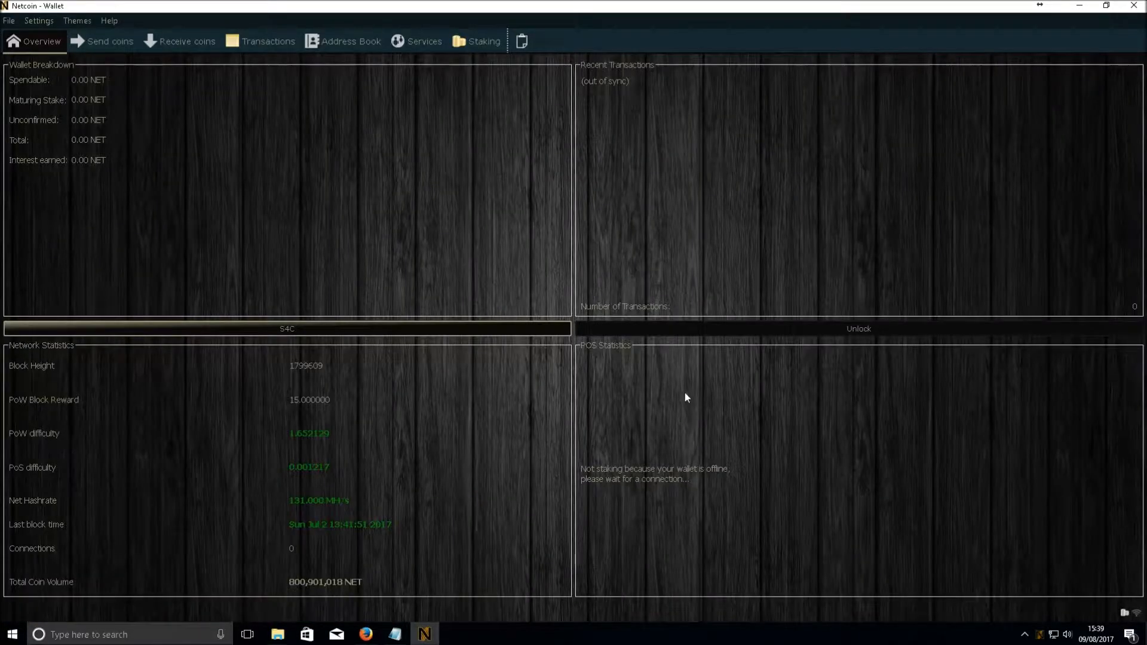
left_click(76, 22)
left_click(96, 52)
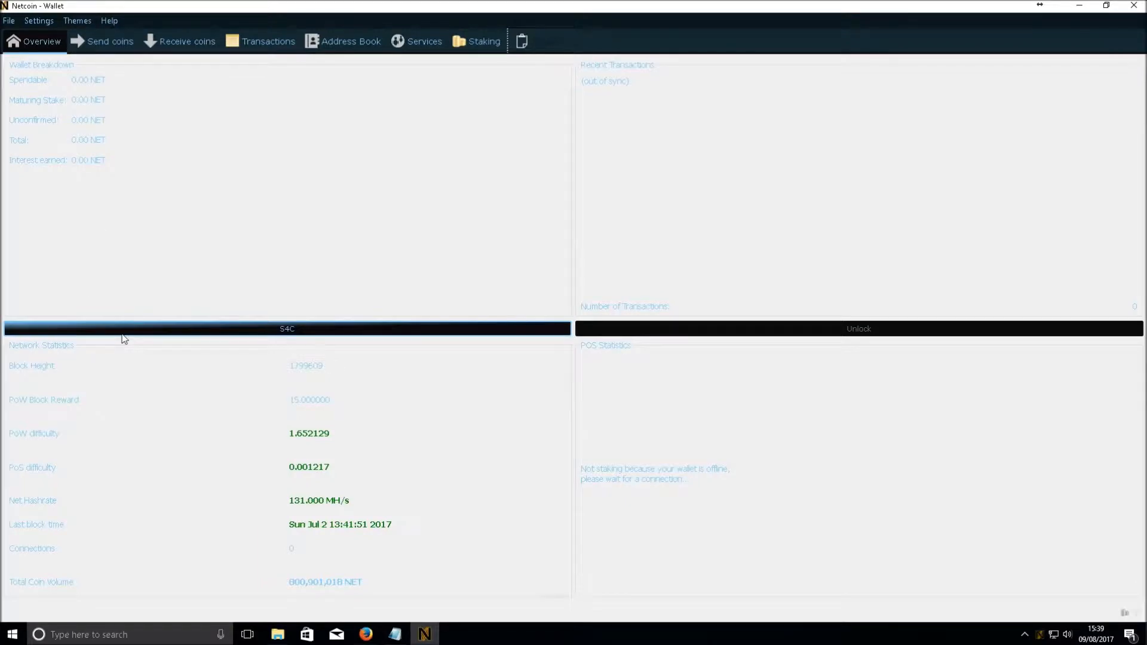
Try the default and dragon themes, then settle on the black-wood theme
left_click(66, 23)
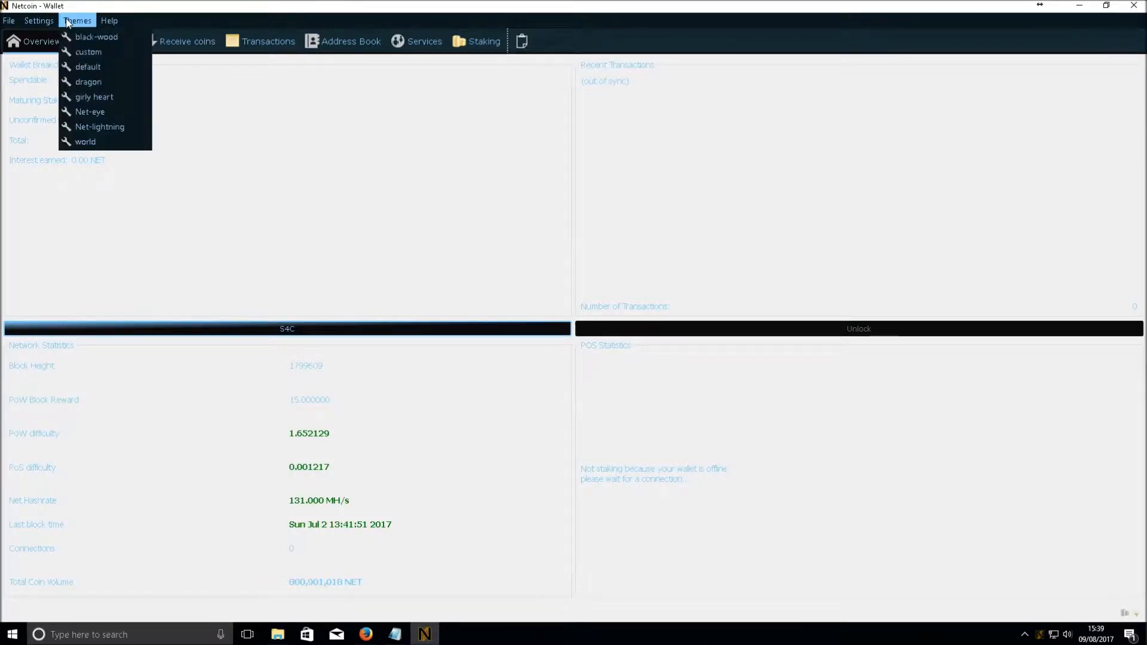
left_click(83, 70)
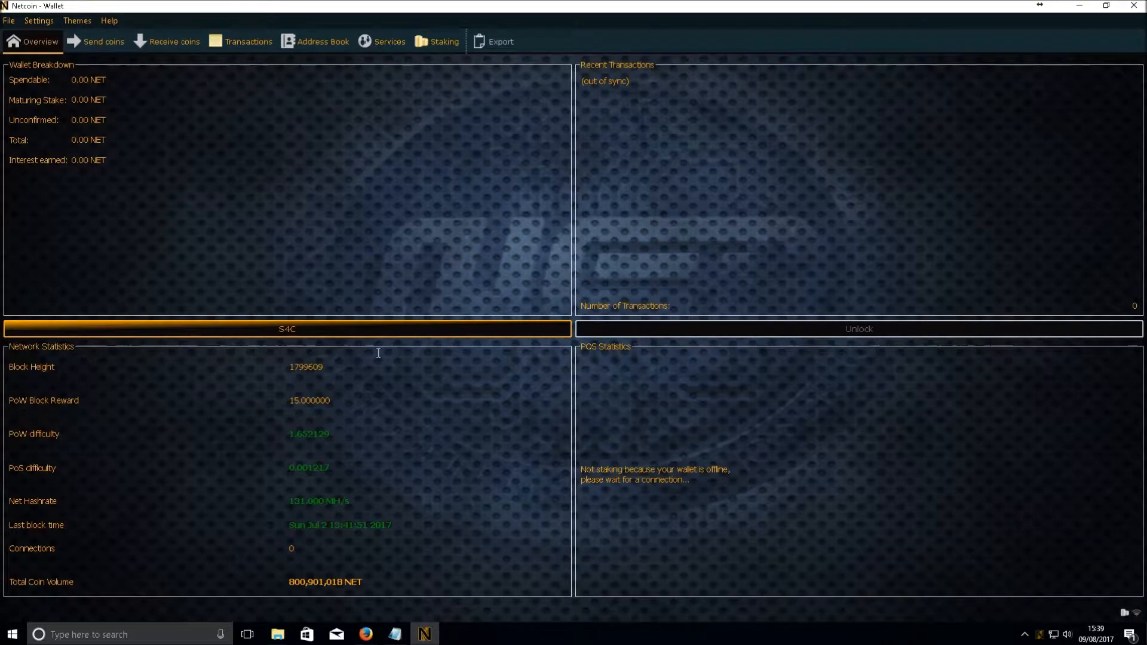
left_click(77, 20)
left_click(80, 81)
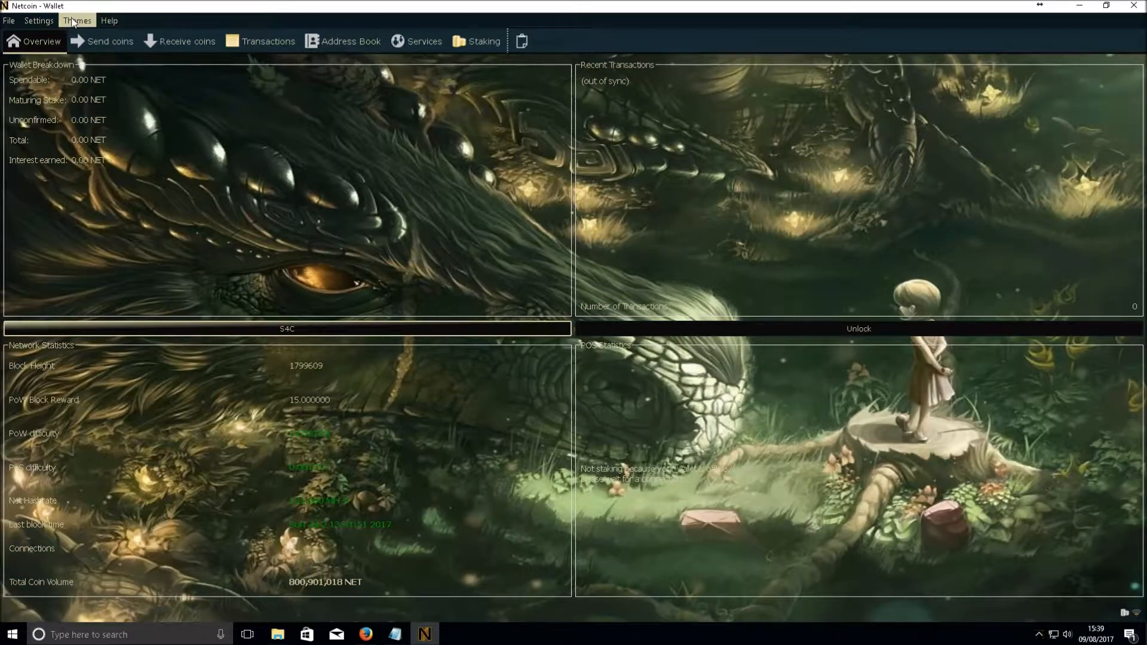
left_click(72, 20)
left_click(90, 129)
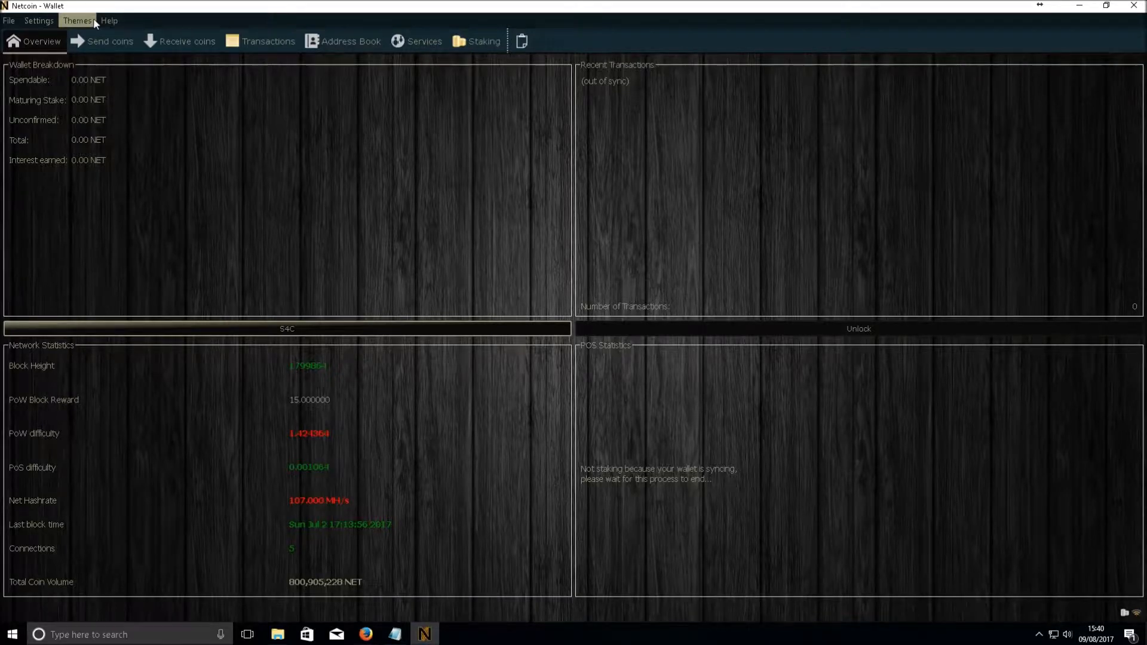
left_click(46, 24)
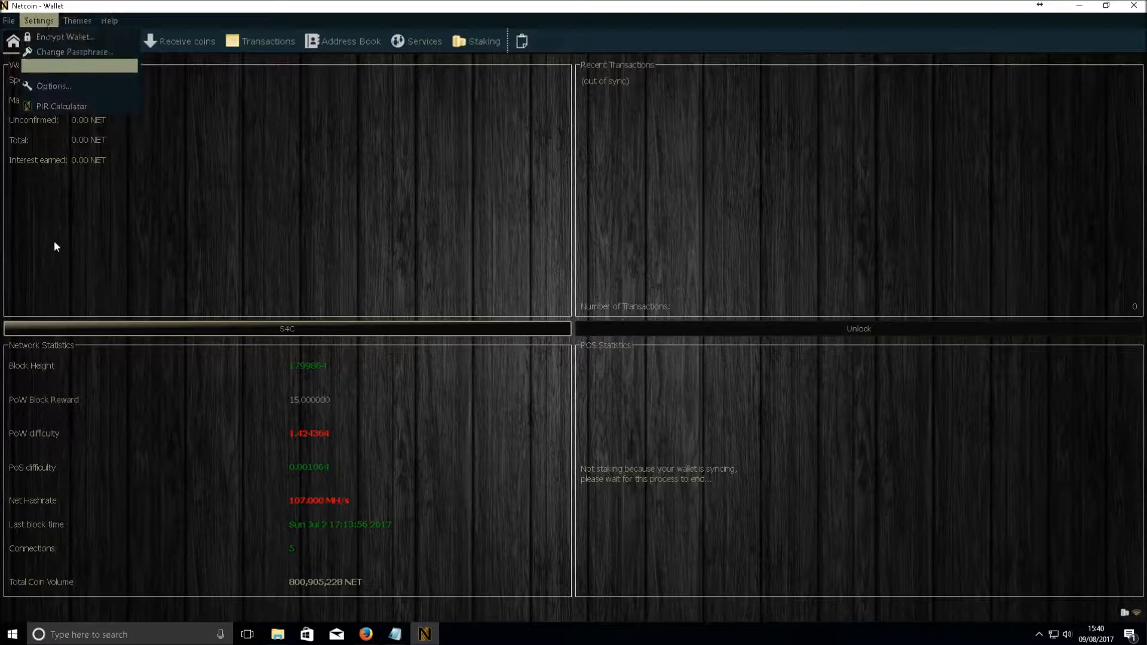
left_click(247, 204)
left_click(196, 42)
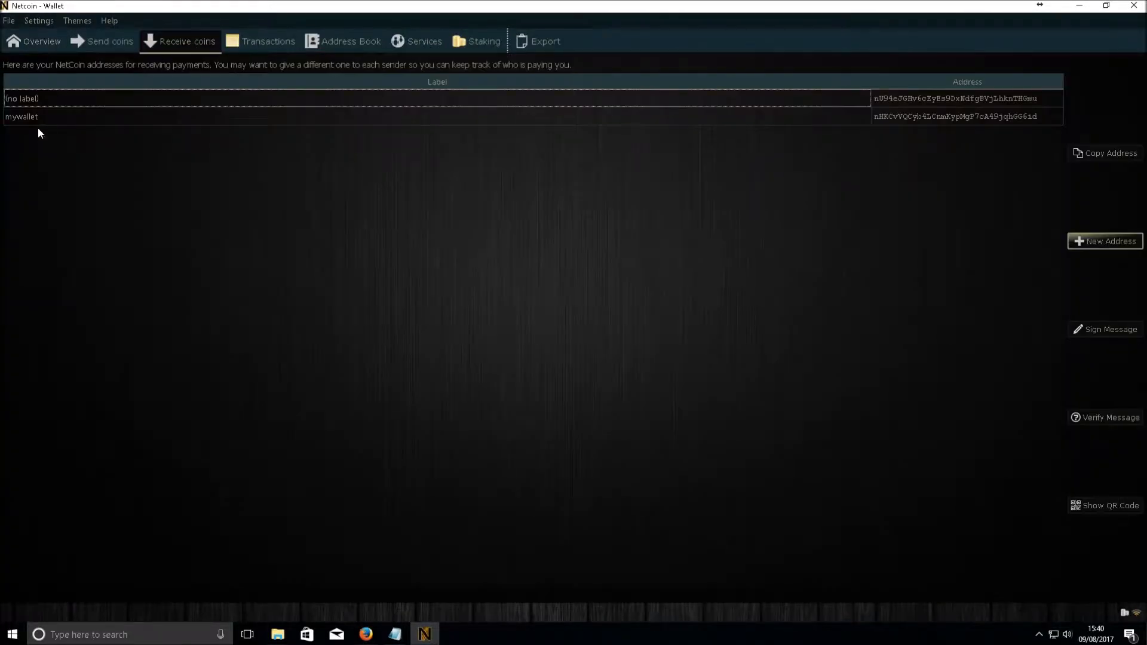
left_click(82, 123)
left_click(22, 100)
left_click(238, 119)
left_click(961, 104)
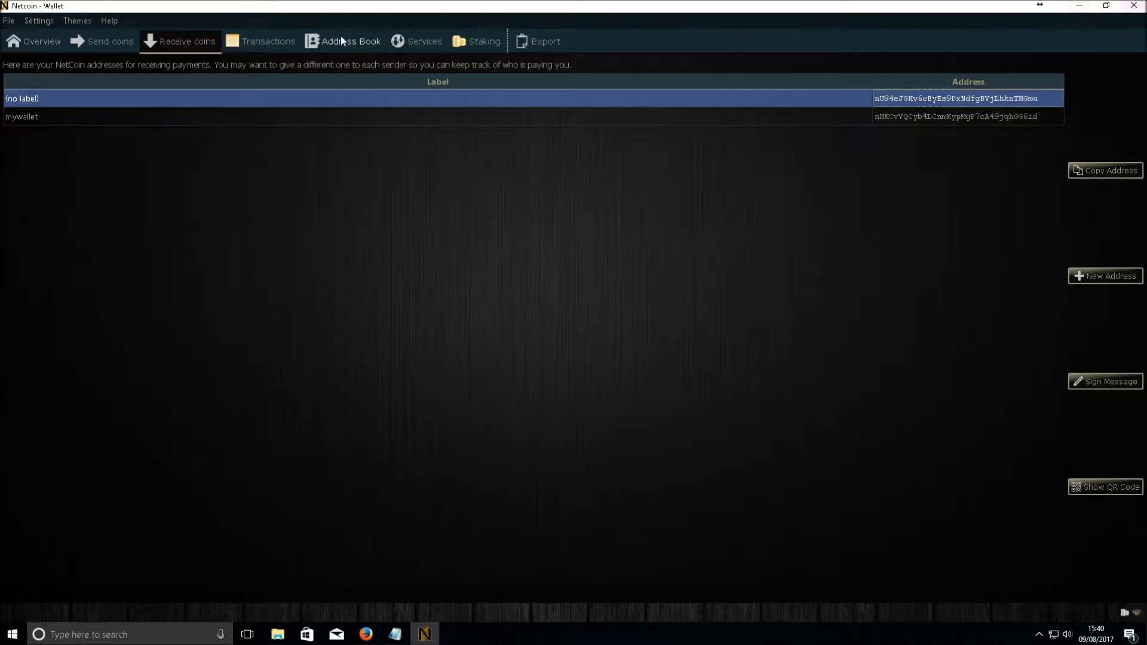
left_click(55, 41)
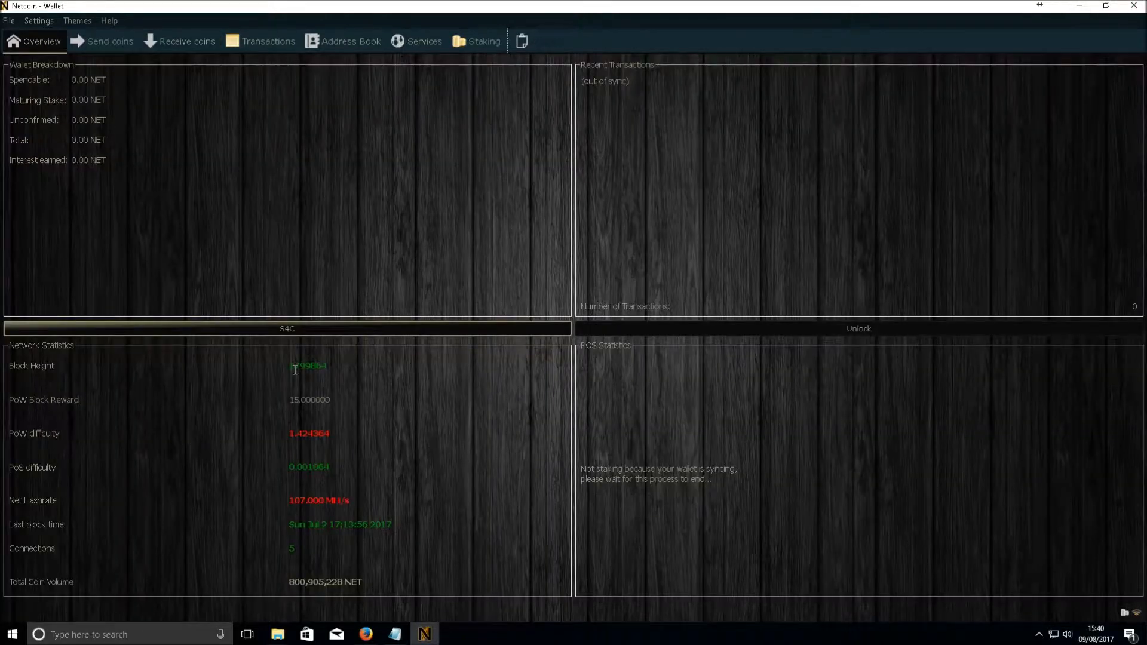
left_click_drag(329, 366, 280, 366)
Close the wallet and rename the 8bit1 batch file to netcoinlauncher, fixing the typo
left_click(1133, 5)
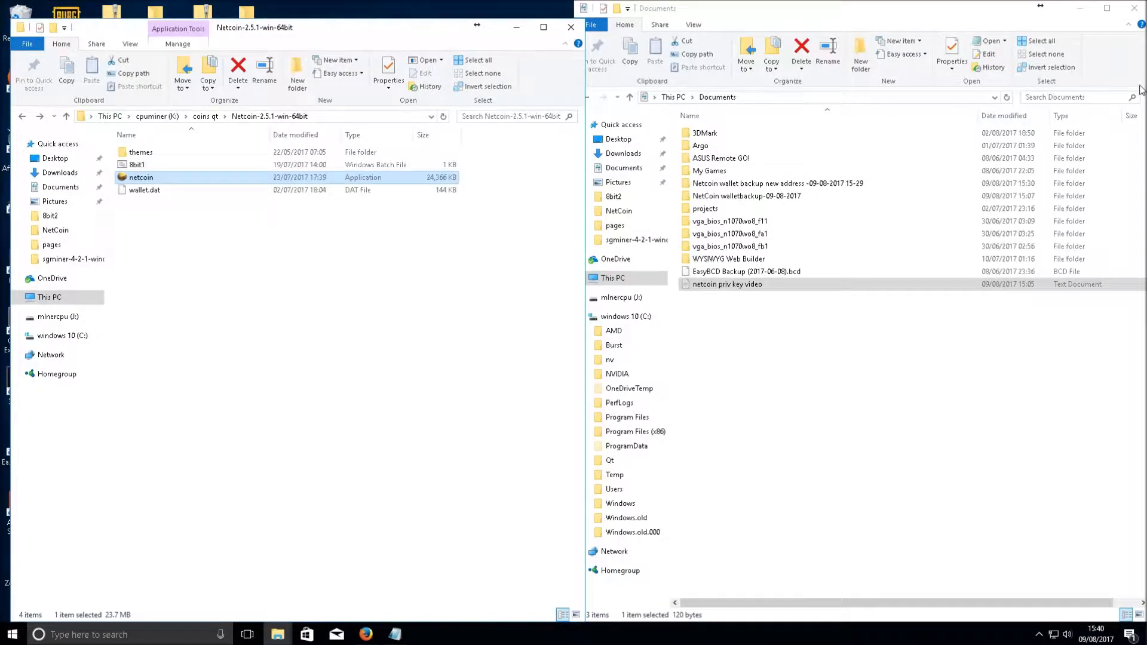
left_click(134, 166)
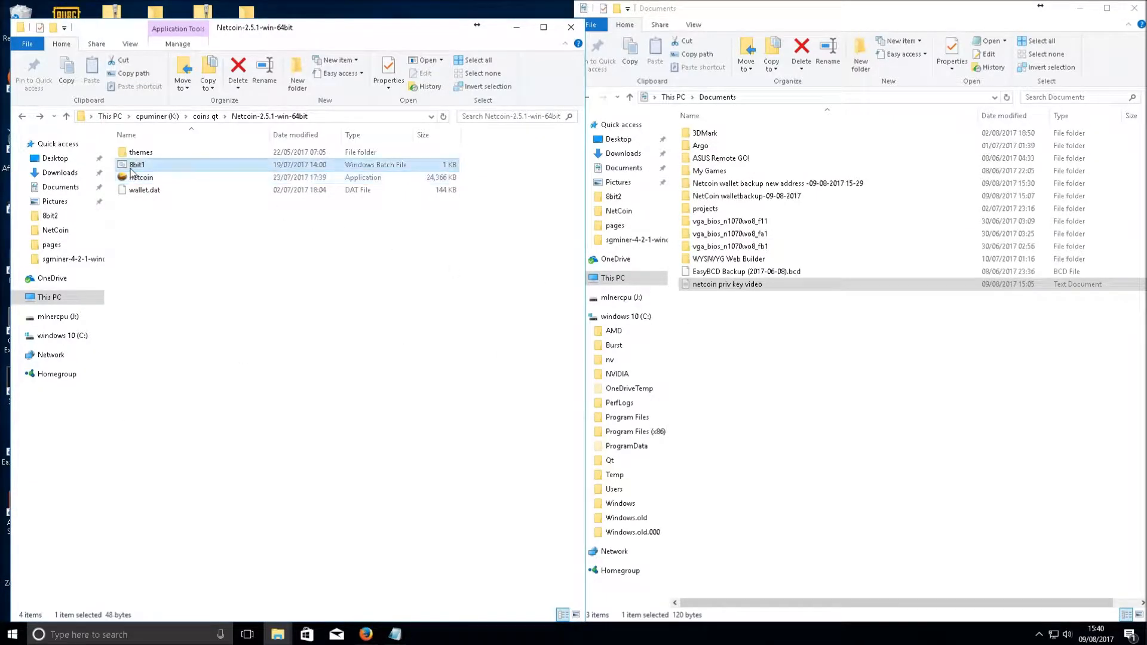
left_click(132, 164)
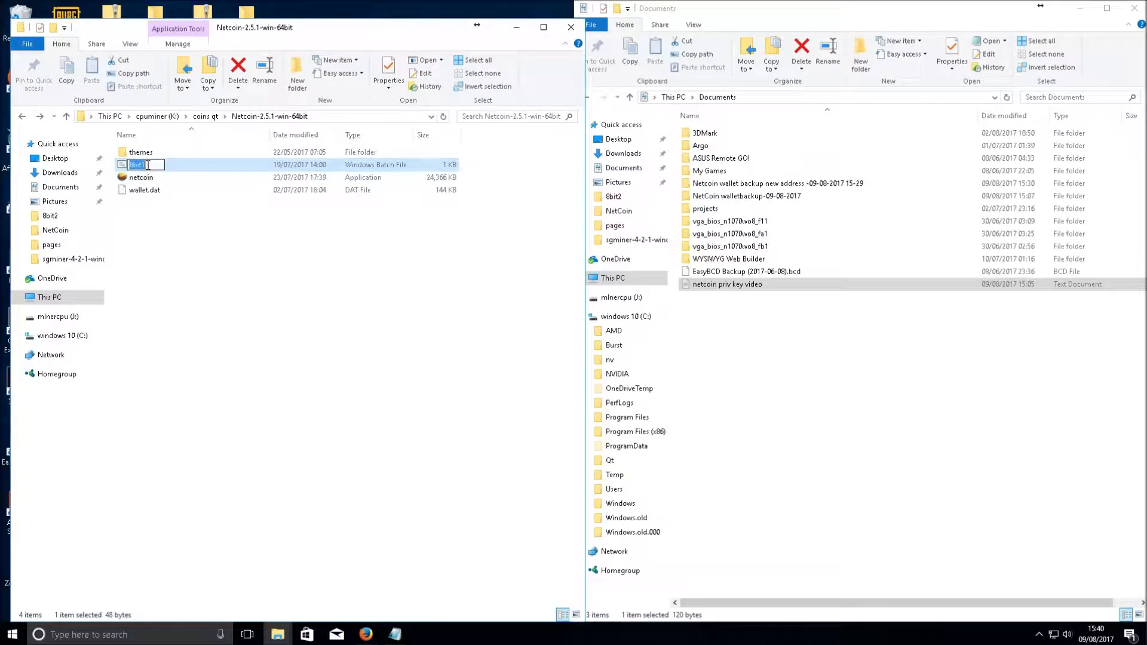
type("netcinlauncher")
left_click(147, 166)
key("BackSpace")
type("oi")
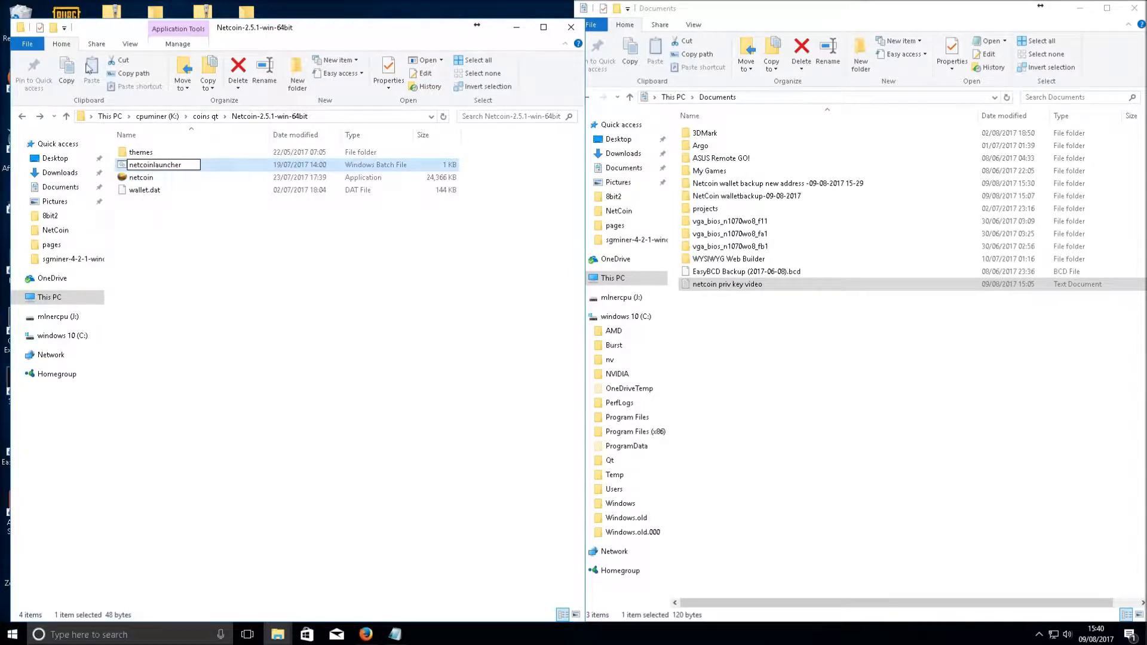
left_click(147, 216)
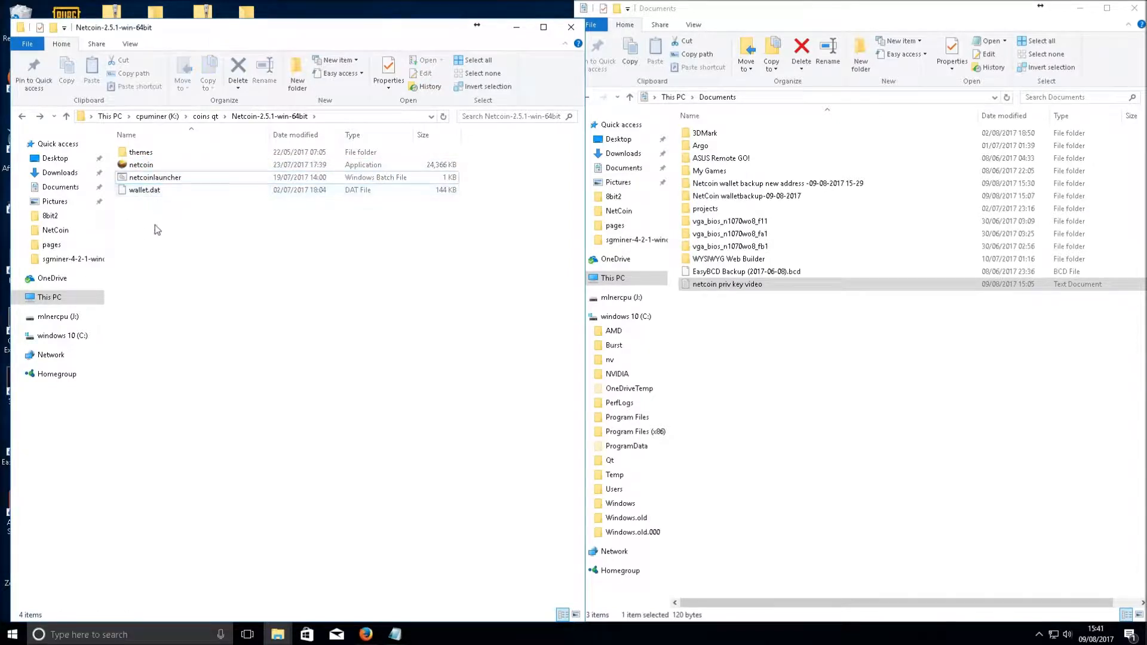
left_click(143, 177)
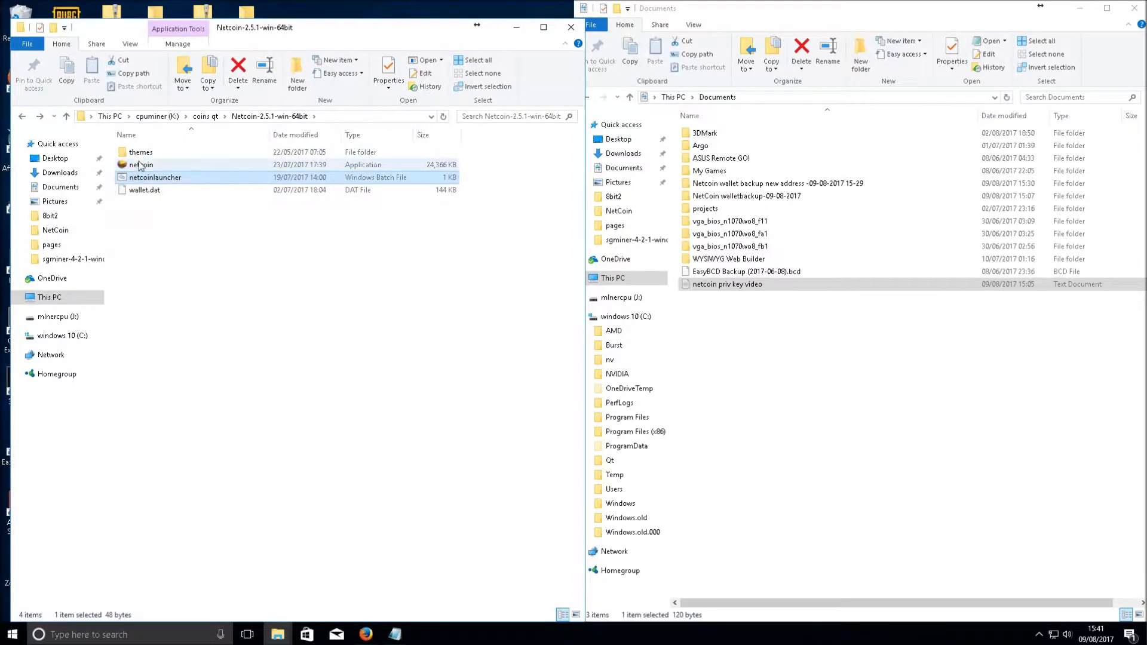
Open a new blank Notepad from search and move it beside the Netcoin folder
left_click(119, 633)
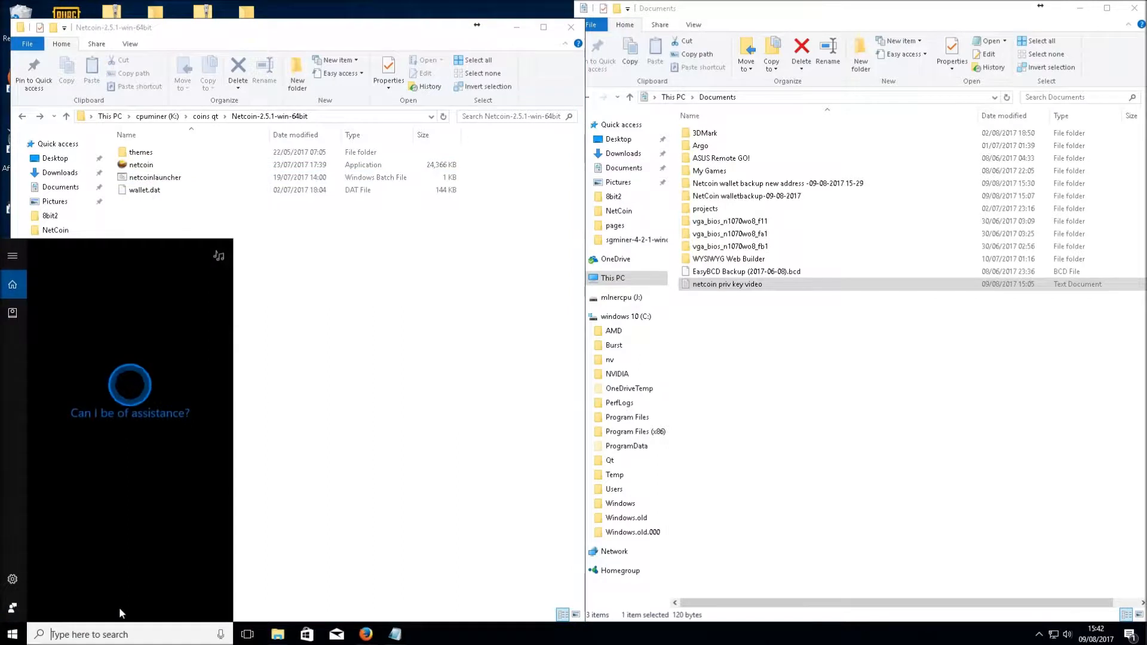
type("note")
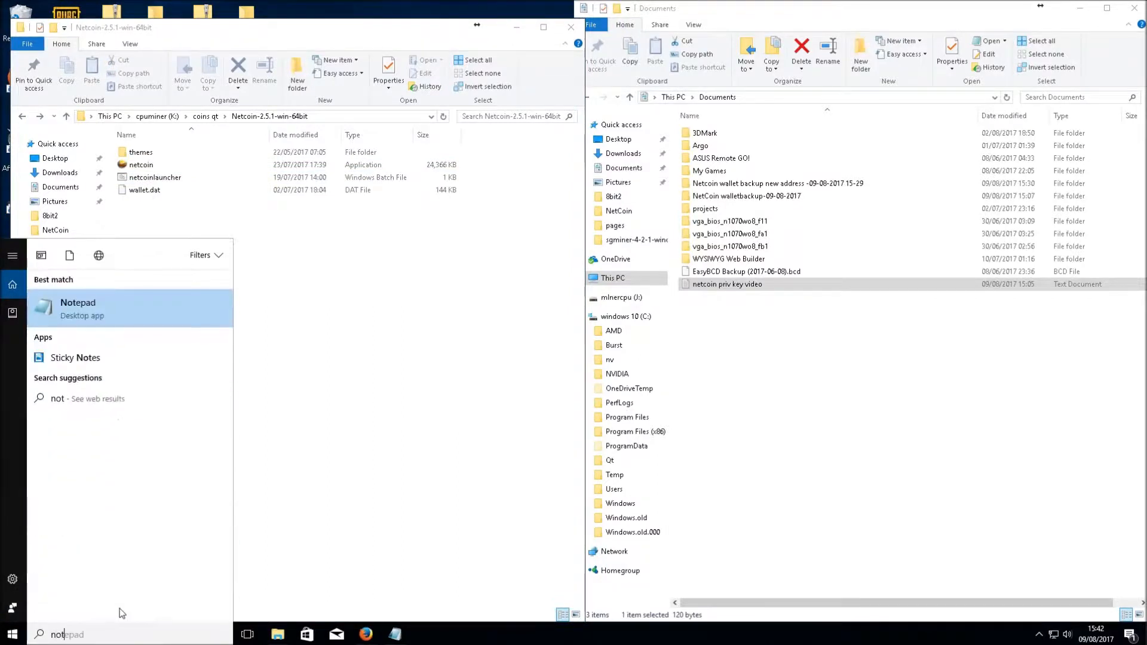
left_click(143, 310)
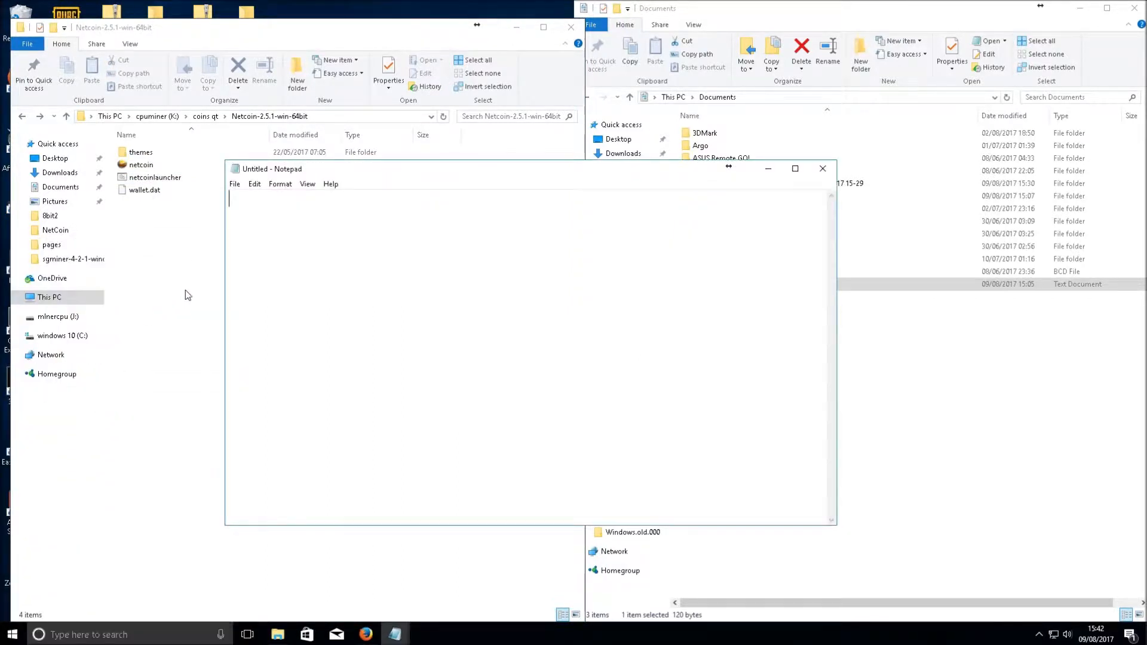
left_click_drag(322, 172, 593, 136)
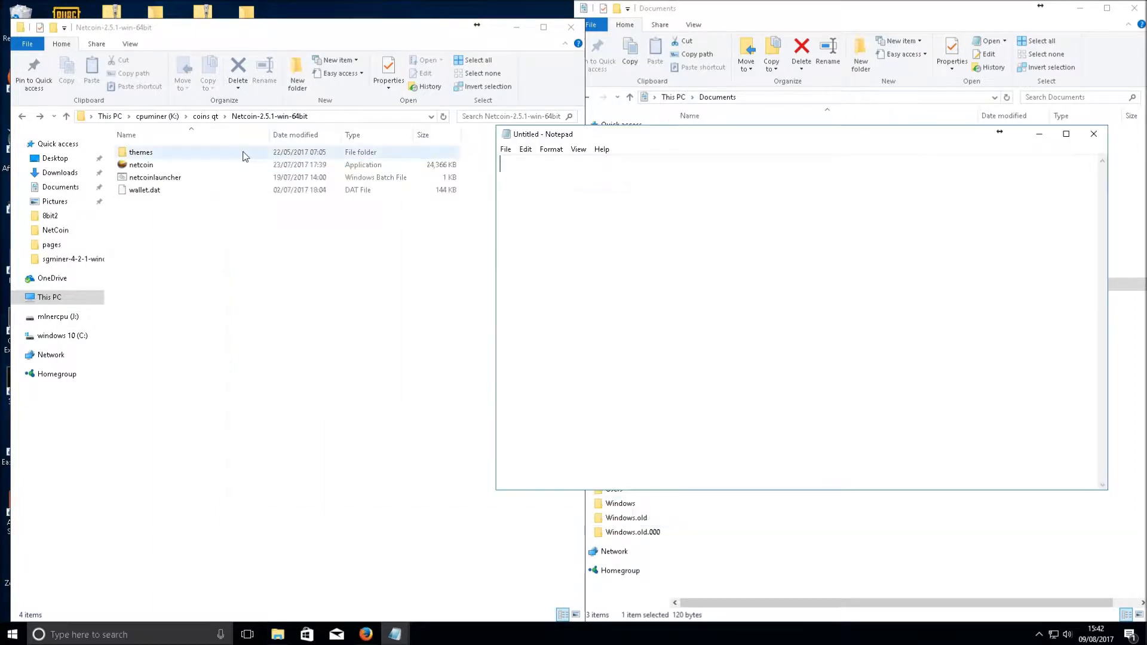
right_click(148, 181)
left_click(189, 202)
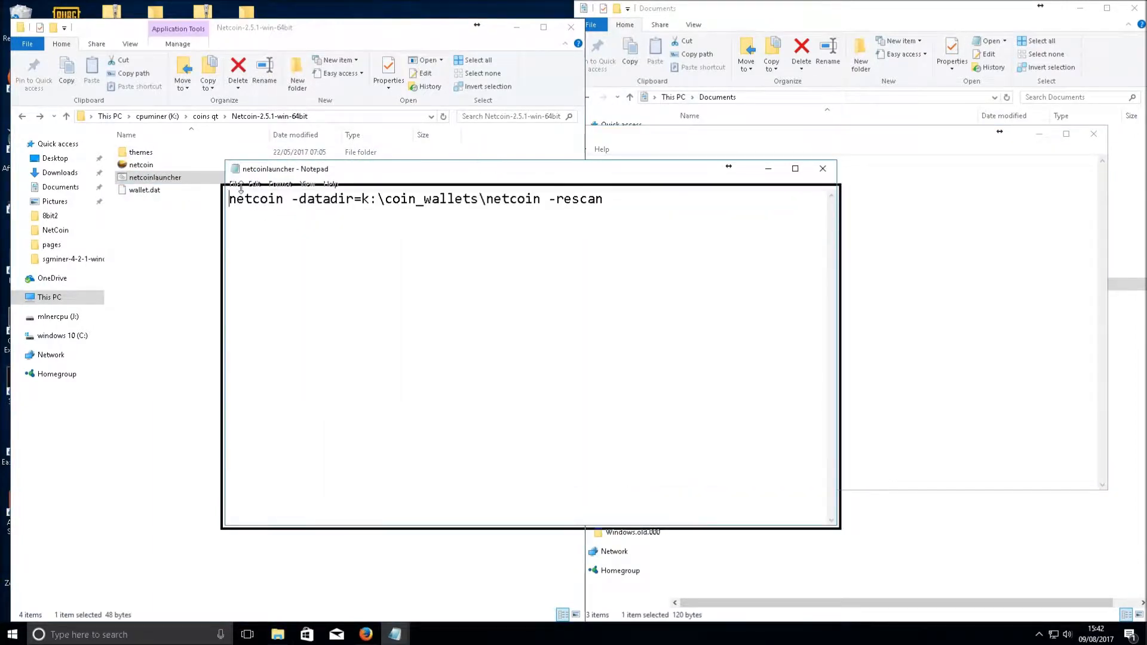
left_click_drag(423, 174, 361, 279)
left_click_drag(167, 311, 225, 322)
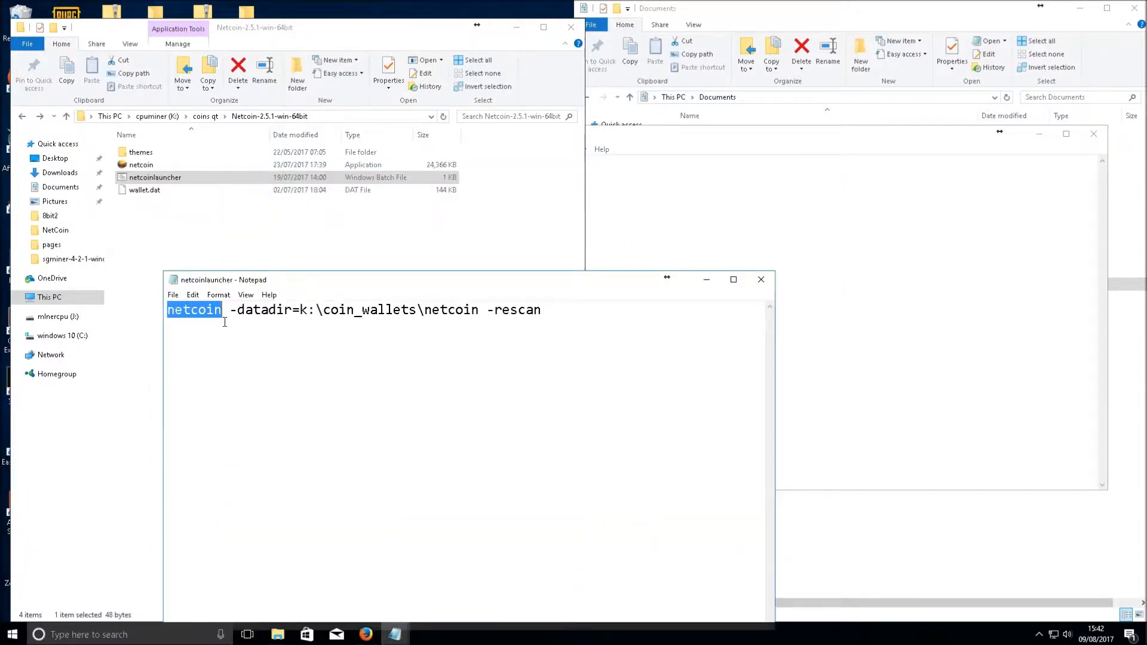
left_click(144, 168)
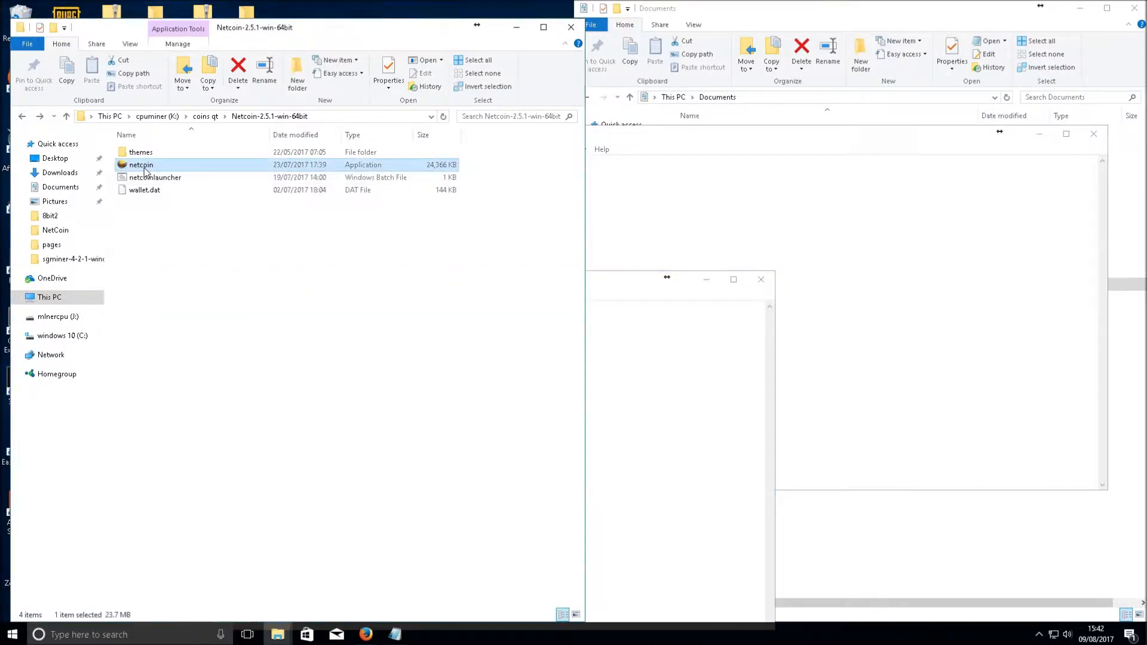
left_click(149, 166)
left_click(156, 231)
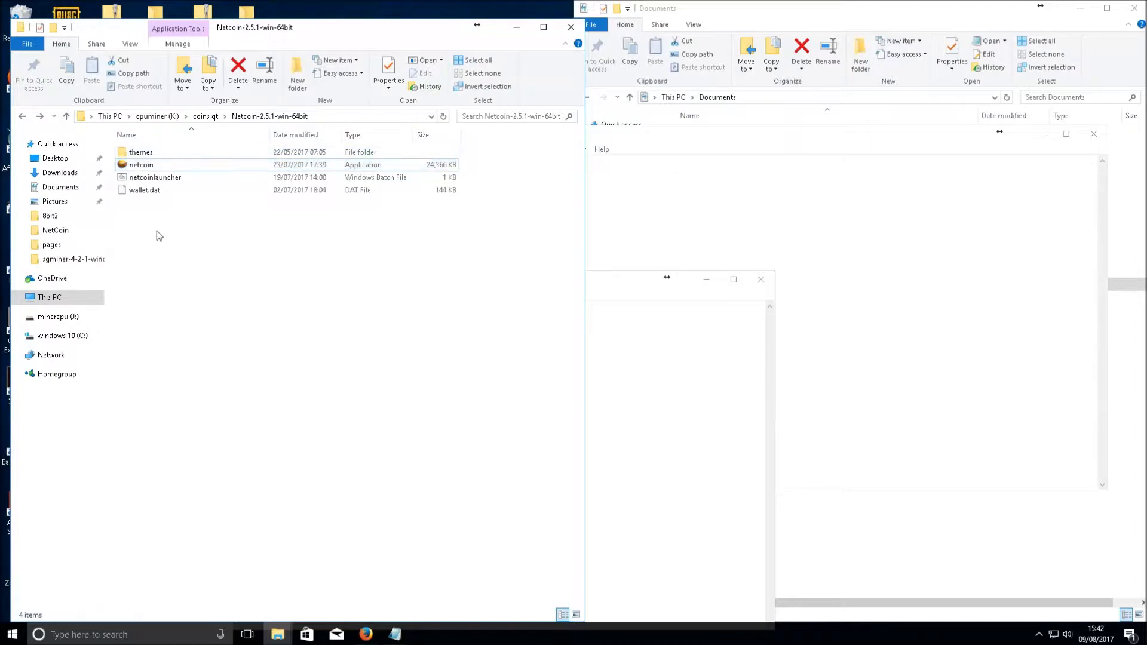
left_click(144, 169)
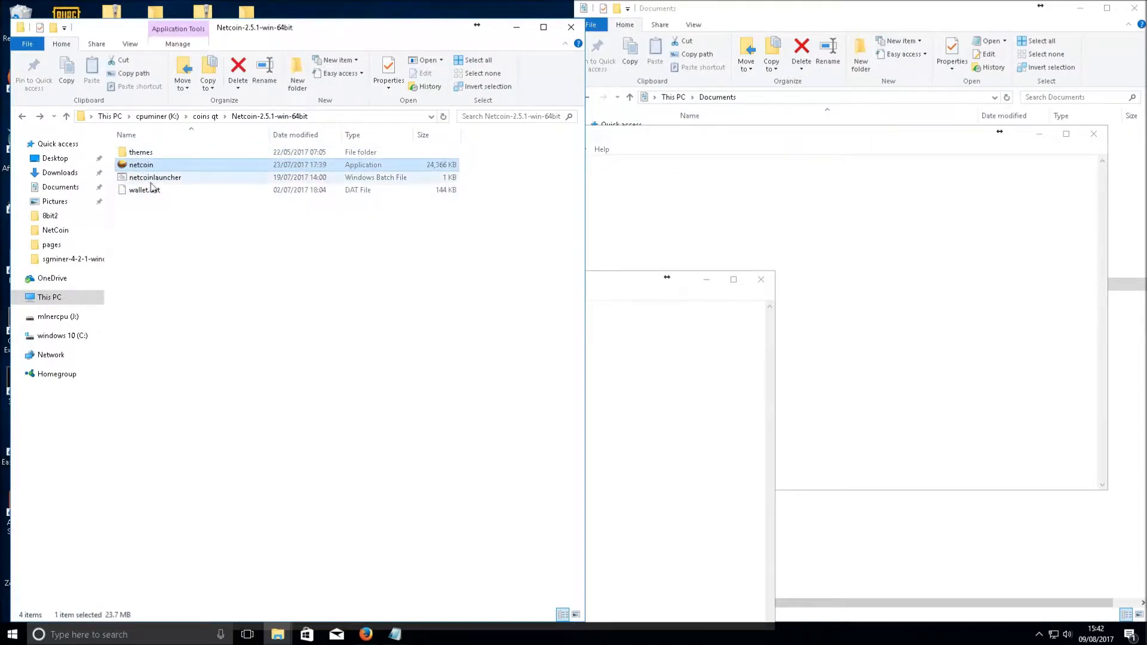
key("F2")
right_click(151, 162)
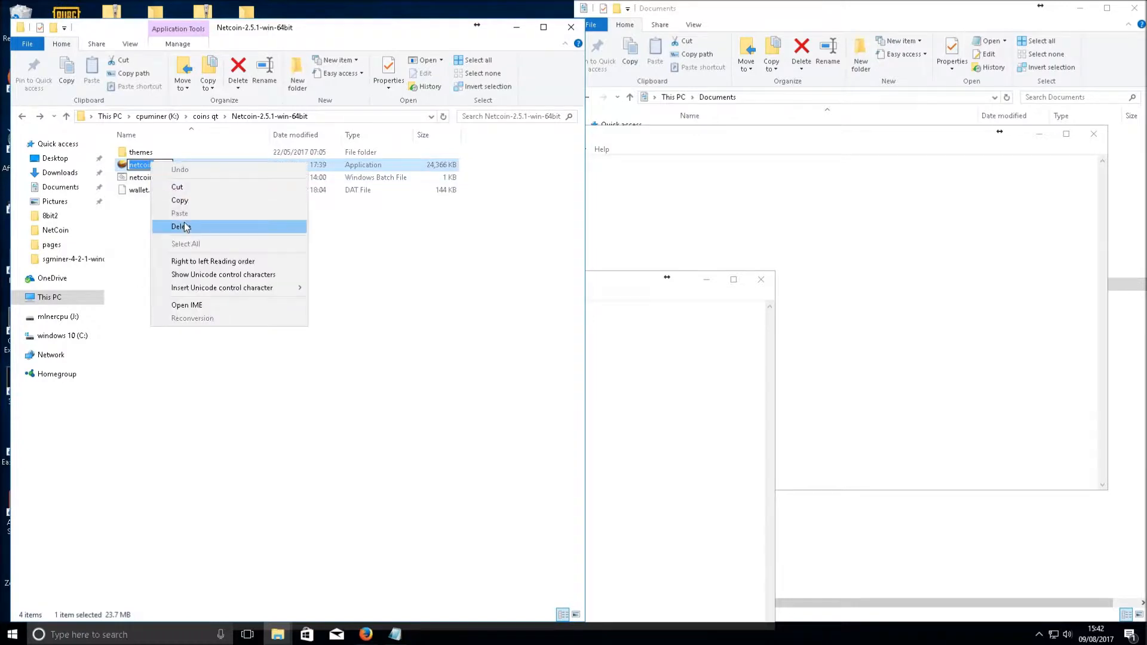
left_click(179, 201)
left_click(640, 308)
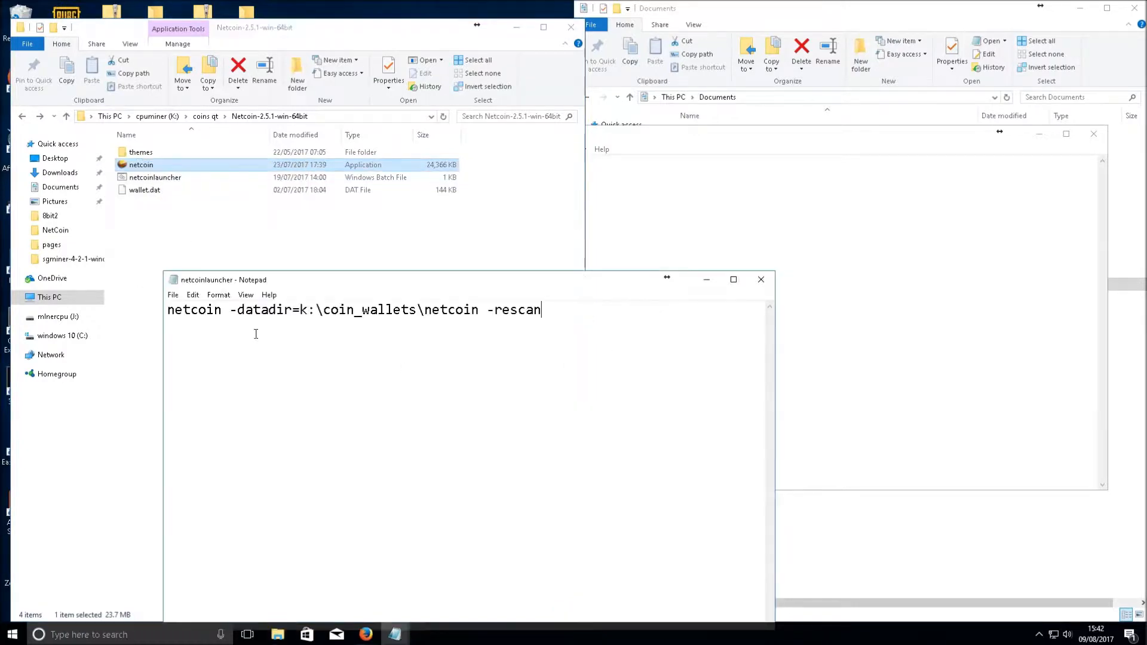
left_click_drag(223, 309, 167, 310)
right_click(174, 316)
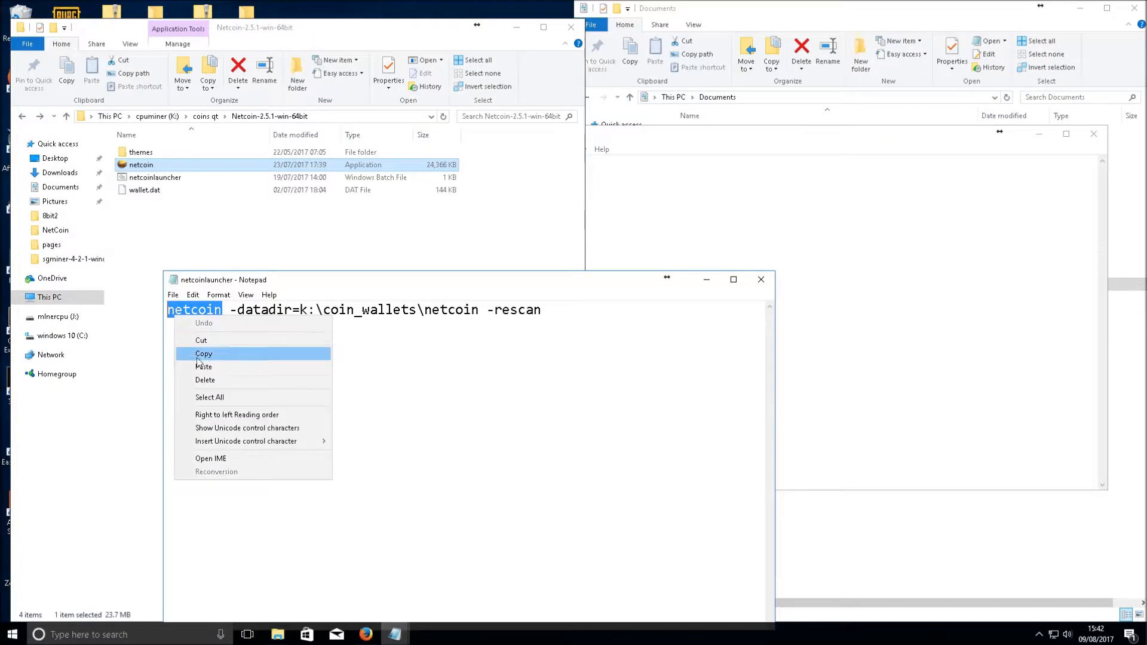
left_click(200, 366)
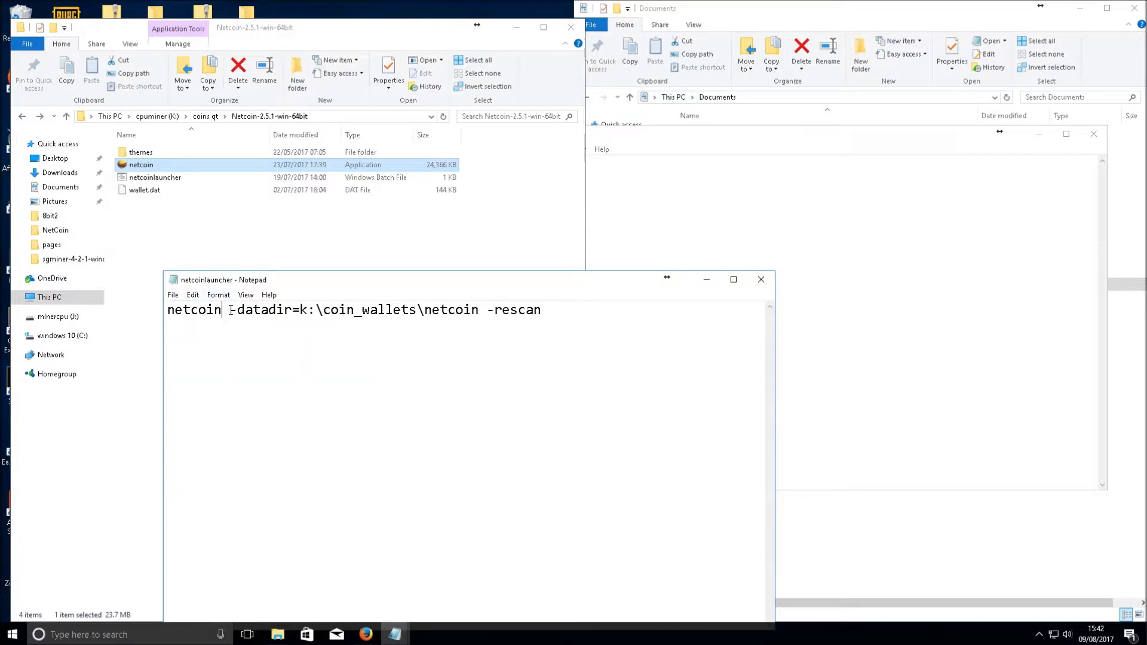
type("-")
type("qt2.")
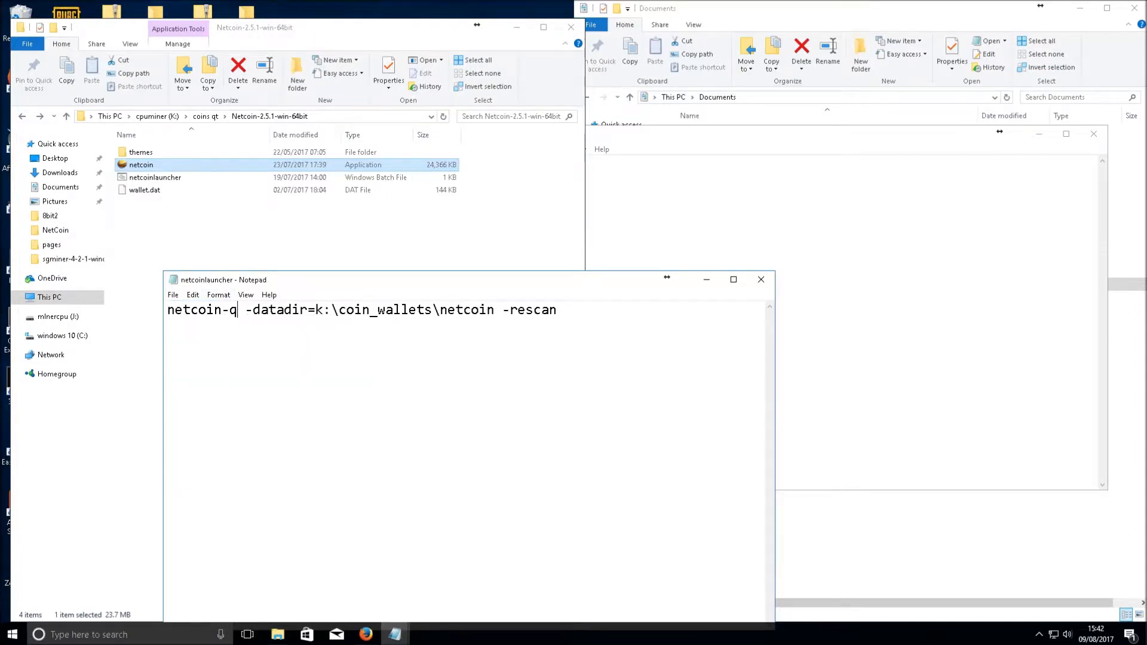
type("5.2")
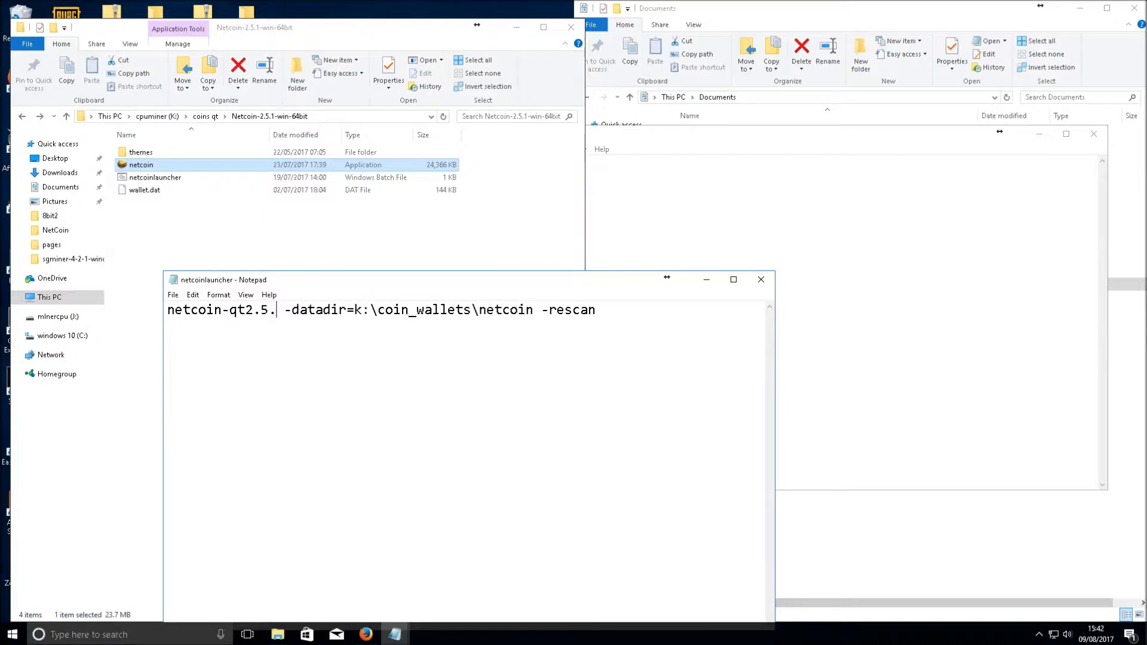
type("-win64")
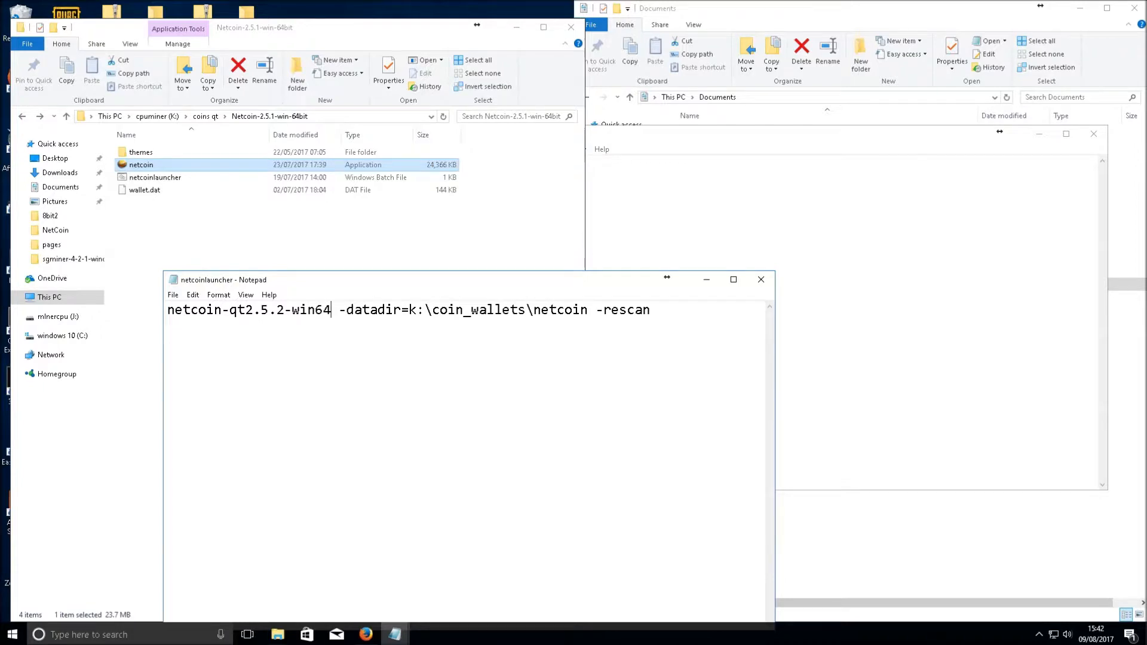
type("b")
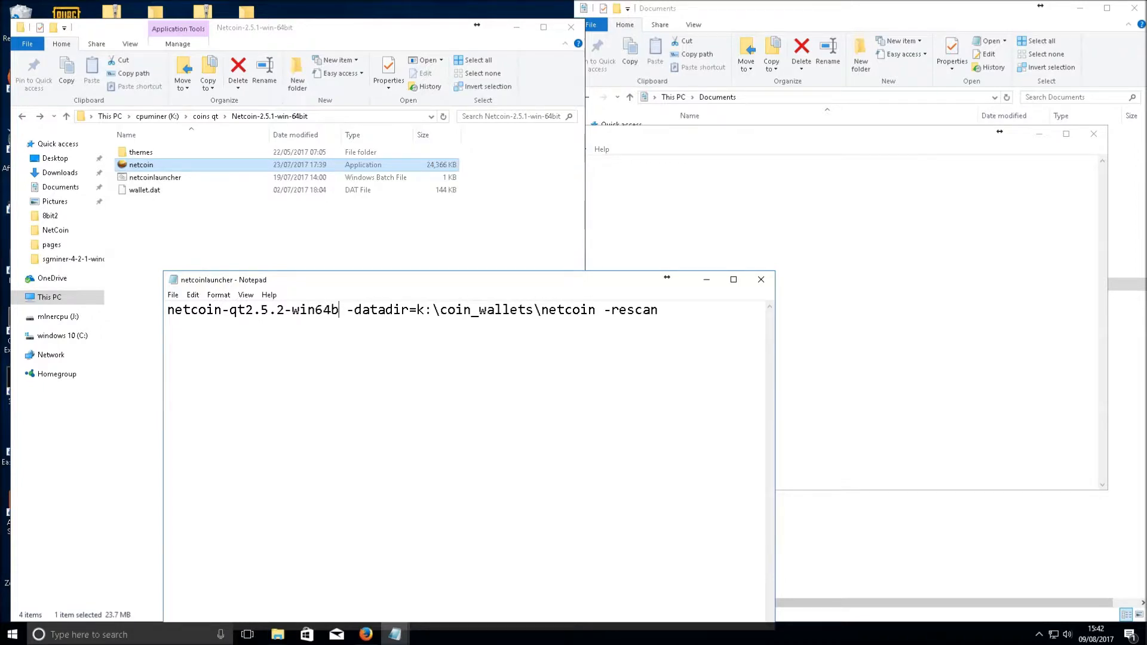
key("BackSpace")
key("BackSpace")
key("BackSpace")
key("BackSpace")
key("BackSpace")
key("BackSpace")
key("BackSpace")
key("BackSpace")
key("BackSpace")
key("BackSpace")
key("BackSpace")
key("BackSpace")
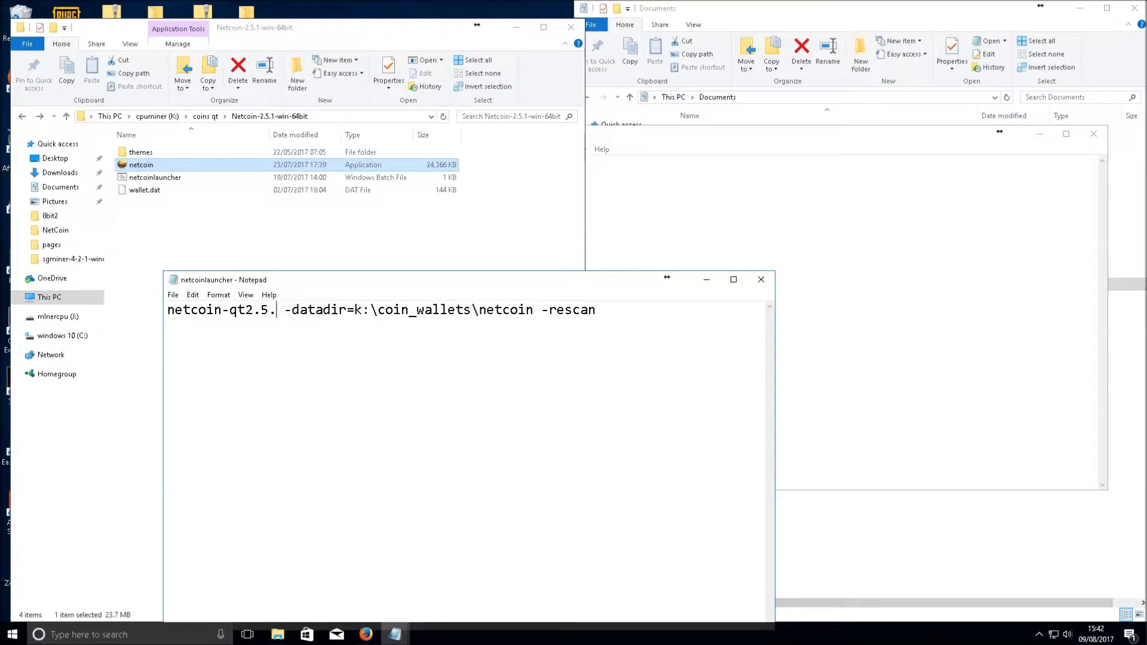
key("BackSpace")
key("BackSpace")
key("BackSpace")
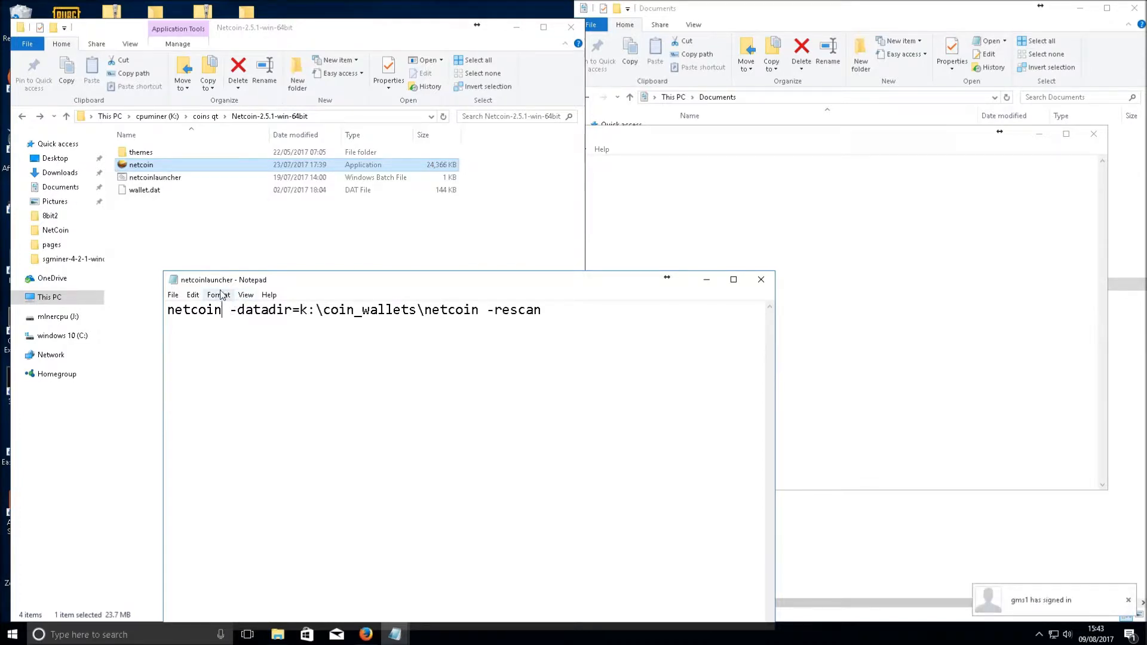
Highlight the -datadir= option and the k:\coin_wallets\netcoin path in the launcher command
left_click_drag(222, 310, 291, 317)
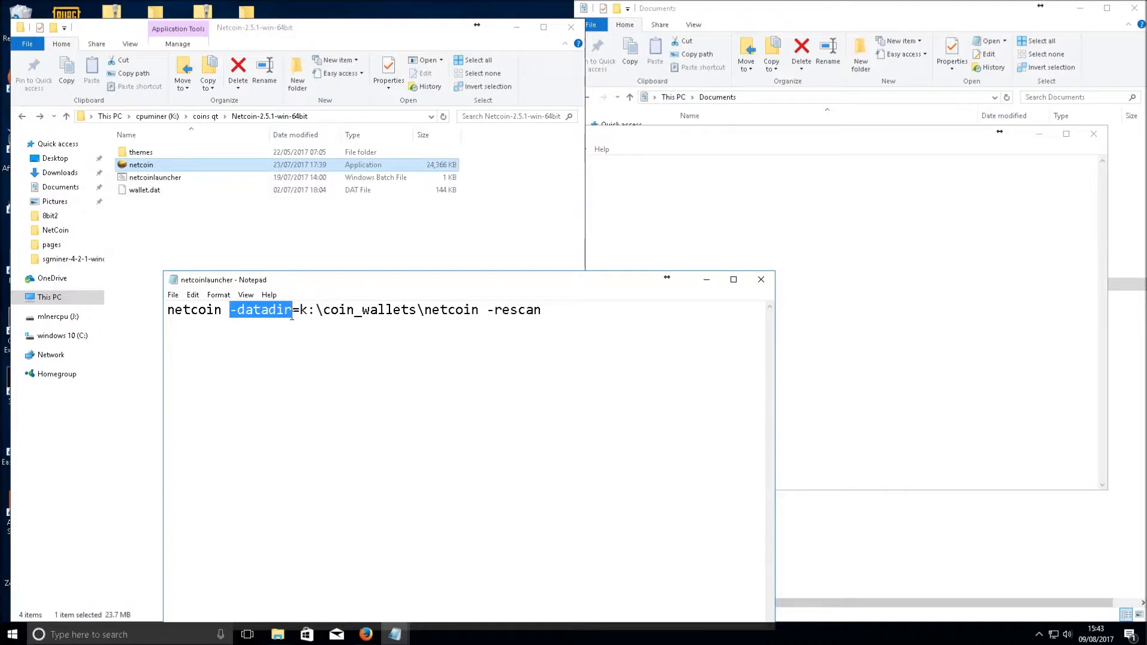
mouse_move(292, 317)
left_mouse_down()
mouse_move(309, 321)
mouse_move(300, 321)
left_mouse_up()
left_click(479, 309)
left_click_drag(479, 310, 300, 322)
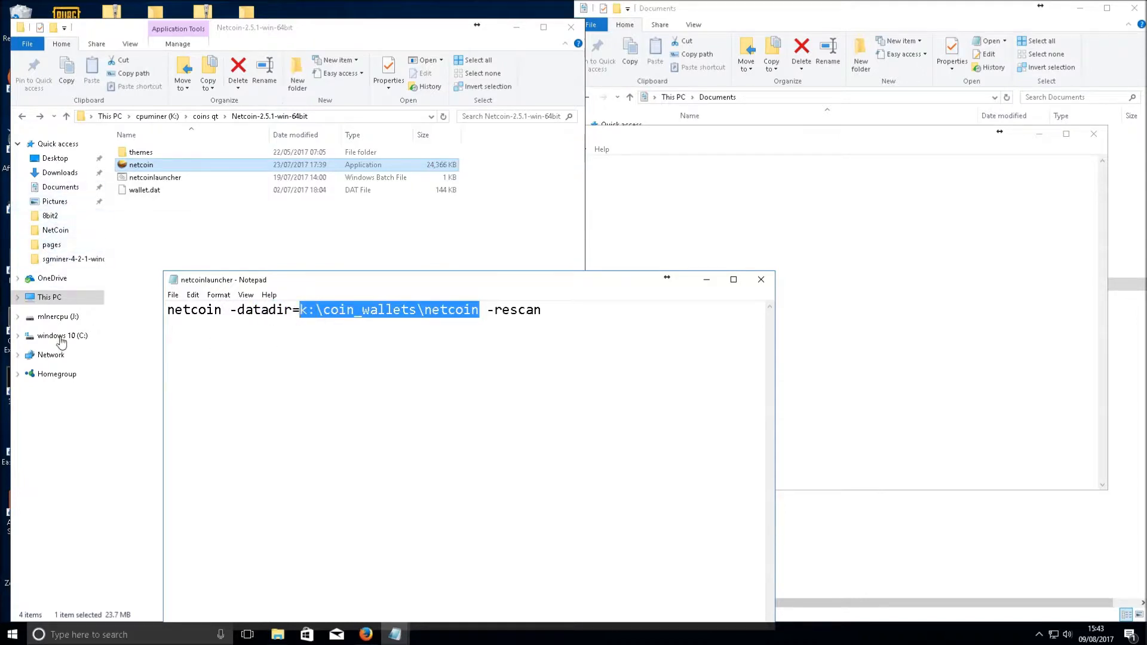
Bring the Documents Explorer window forward and show This PC
mouse_move(277, 634)
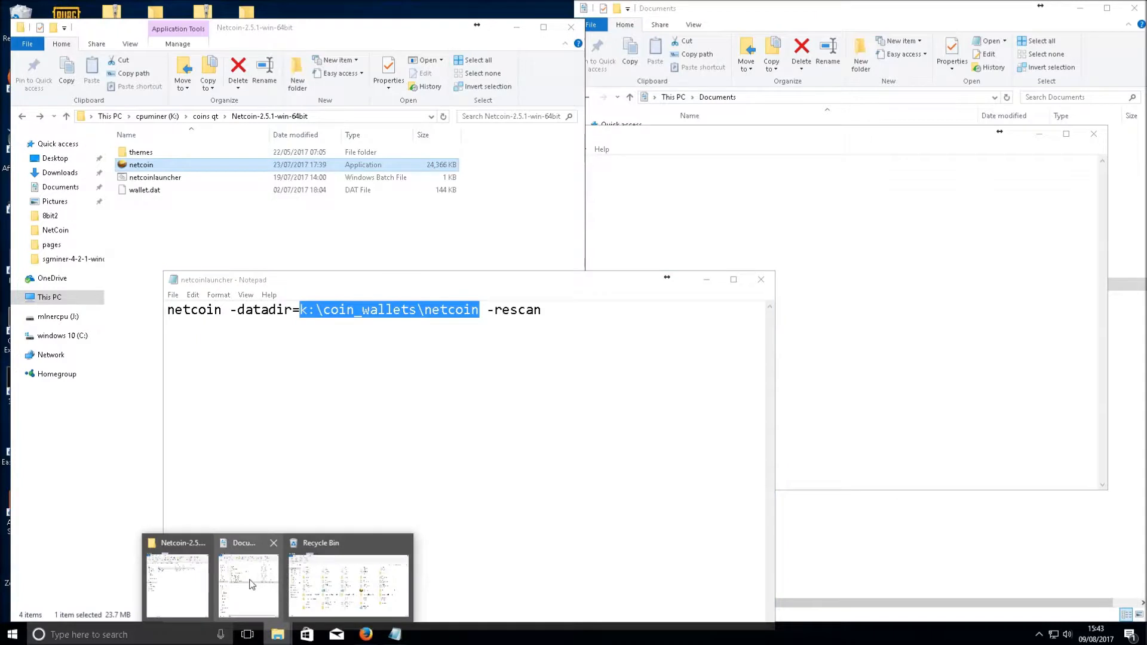
left_click(256, 582)
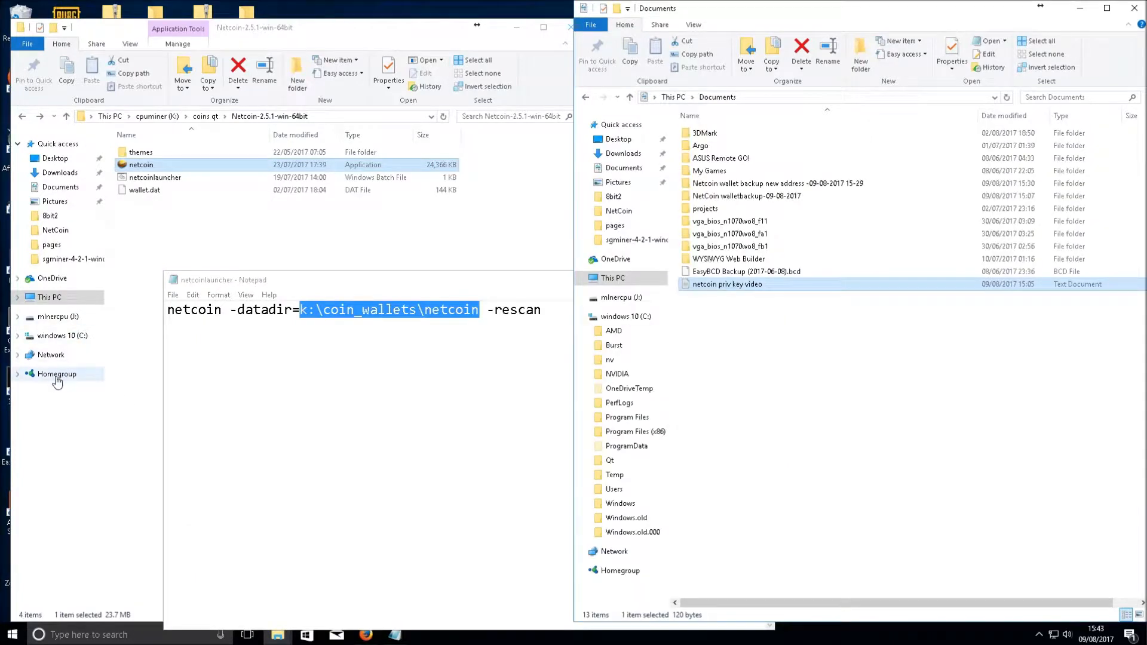
left_click(50, 297)
Open the coin_wallets folder on cpuminer (K:), briefly detouring into coins qt
double_click(318, 322)
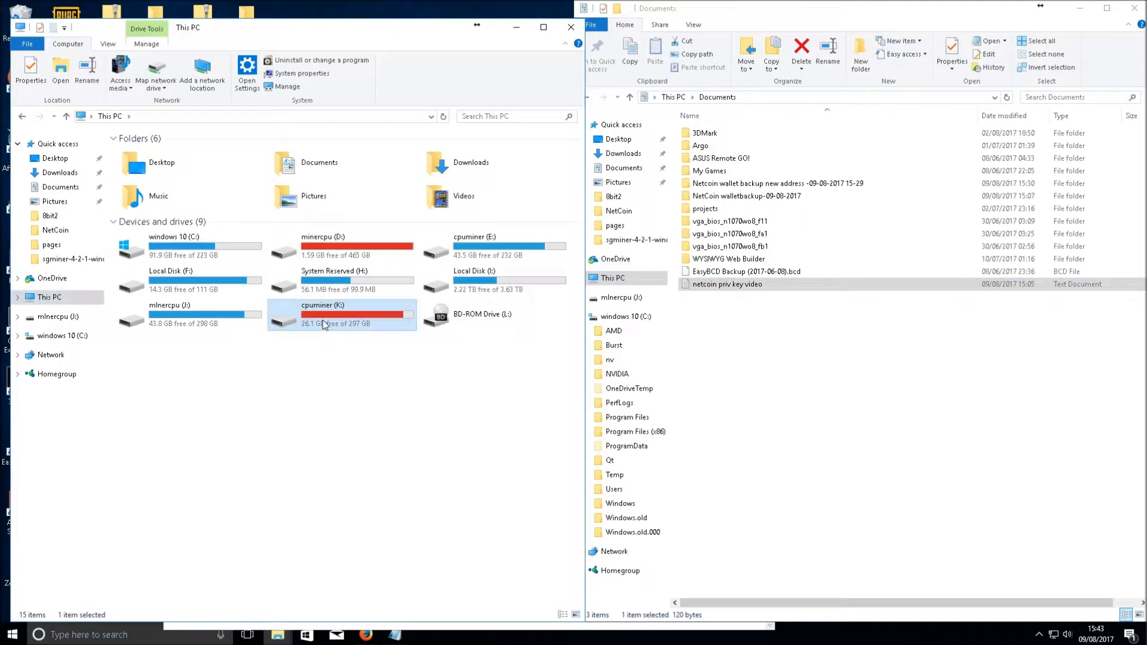
double_click(155, 202)
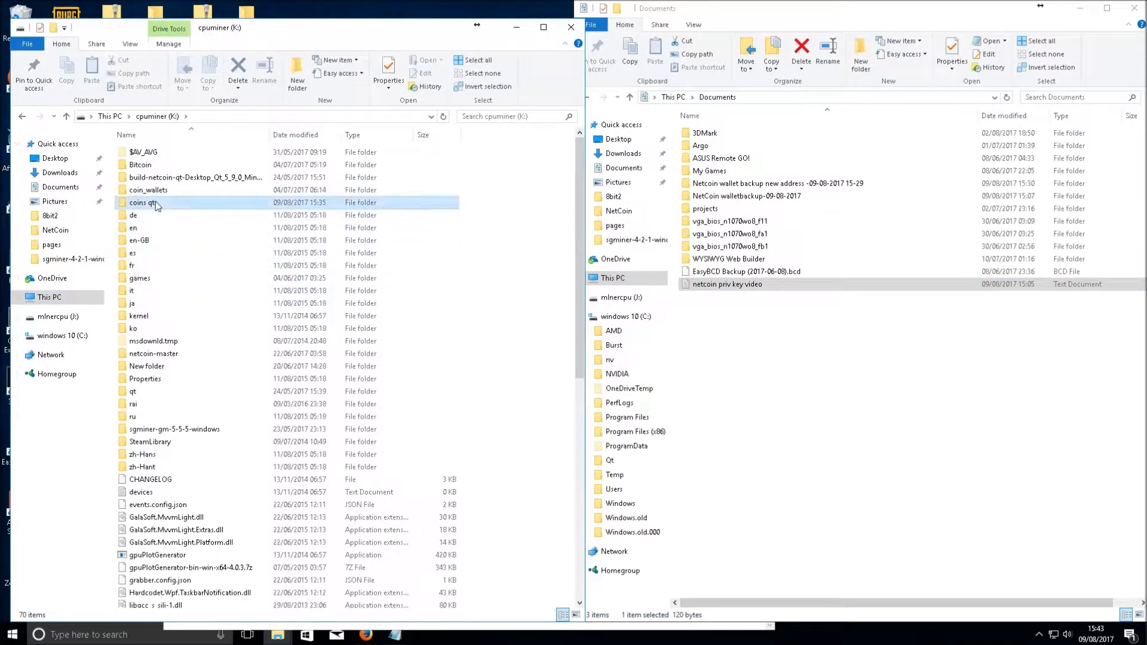
left_click(24, 120)
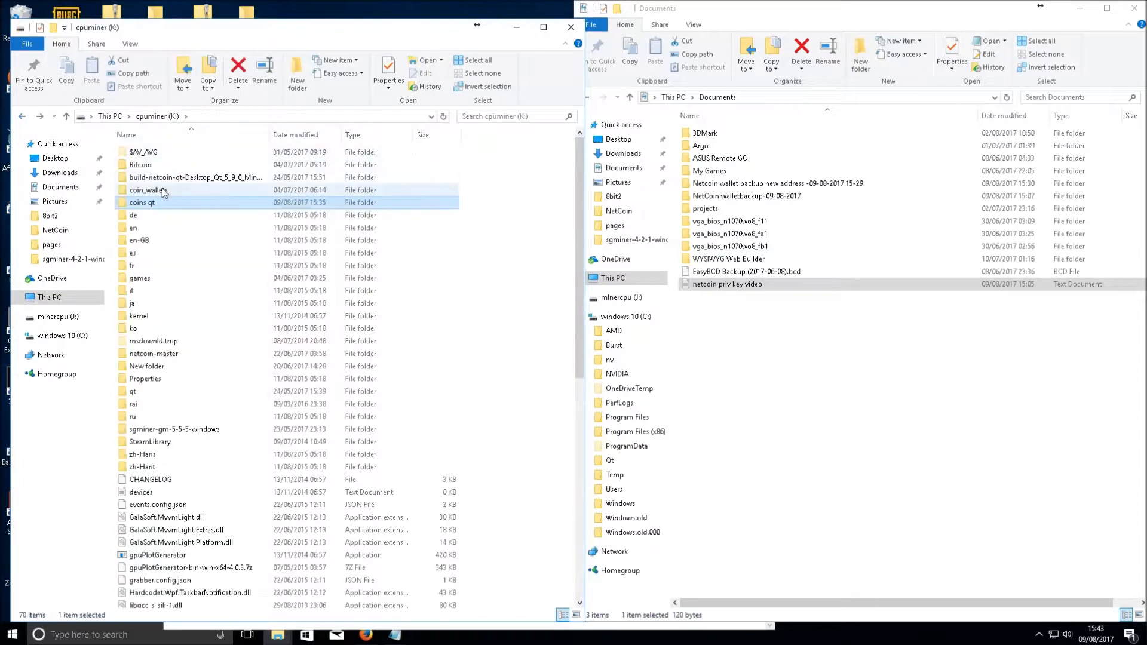
double_click(161, 190)
Scroll through the wallet folder list and select the shitcoin folder
scroll(179, 197, "down", 10)
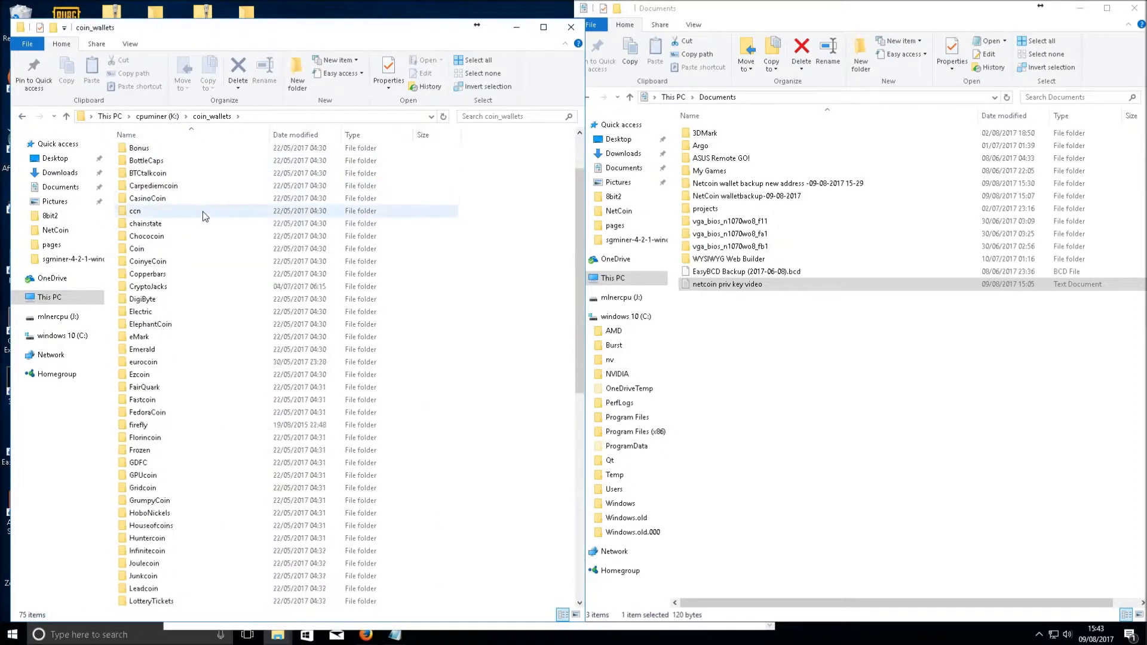
scroll(209, 525, "up", 13)
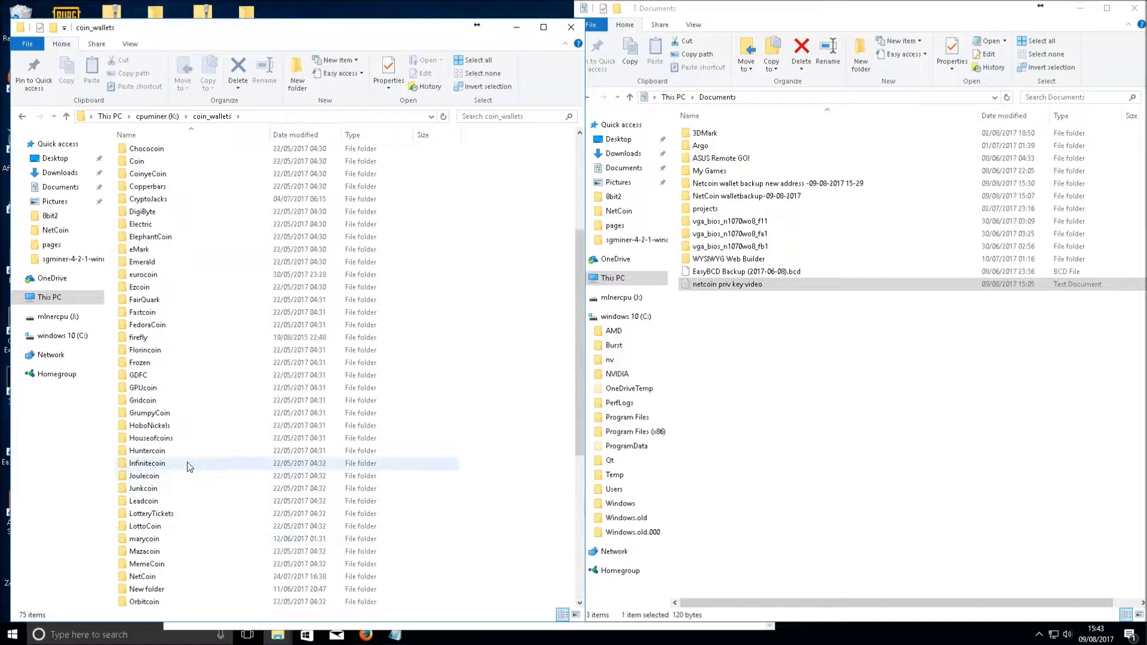
scroll(227, 496, "down", 13)
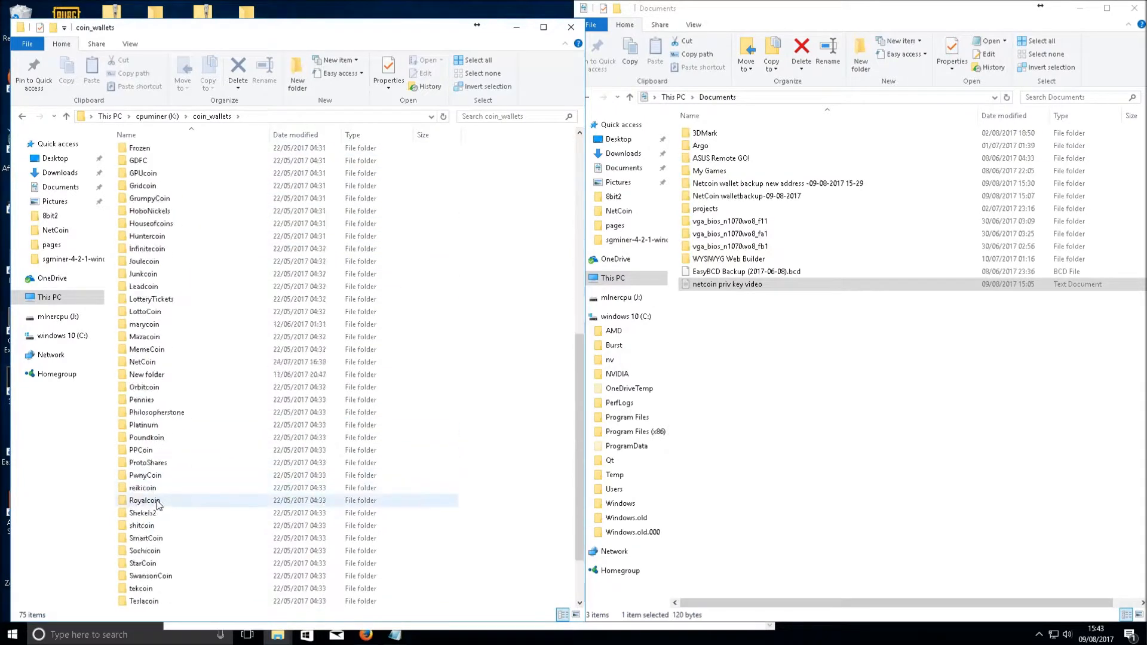
scroll(165, 334, "up", 13)
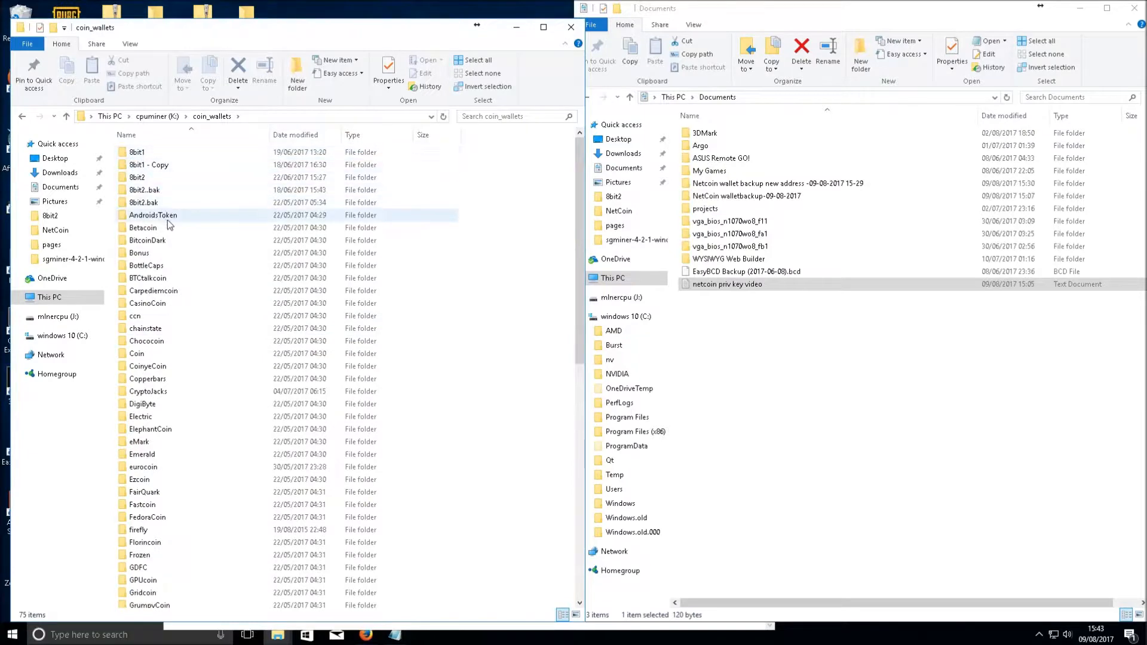
scroll(182, 258, "down", 8)
scroll(168, 389, "down", 5)
left_click(150, 456)
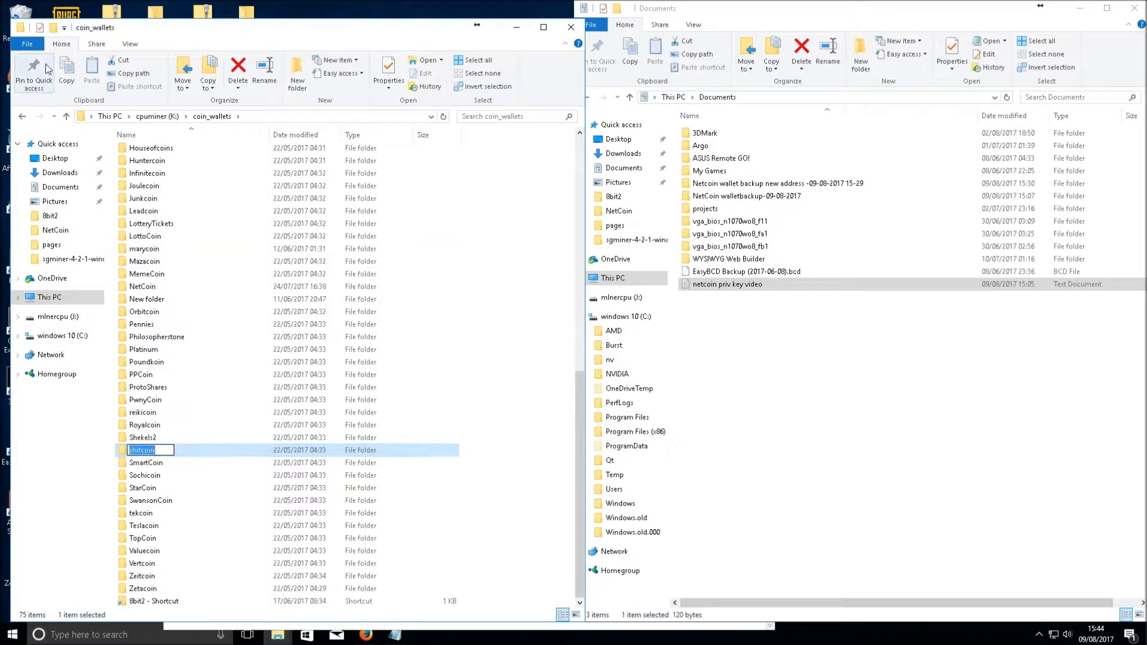
scroll(239, 317, "up", 7)
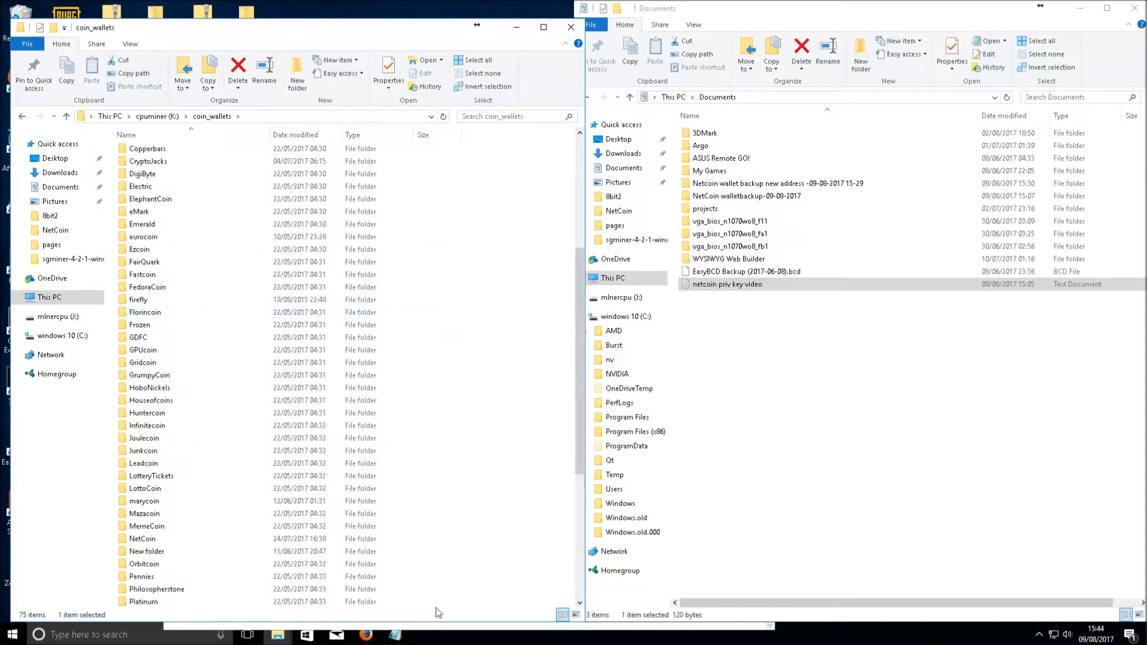
Close the three extra netcoin Notepad windows and arrange the launcher script beside the Untitled note
left_click(395, 635)
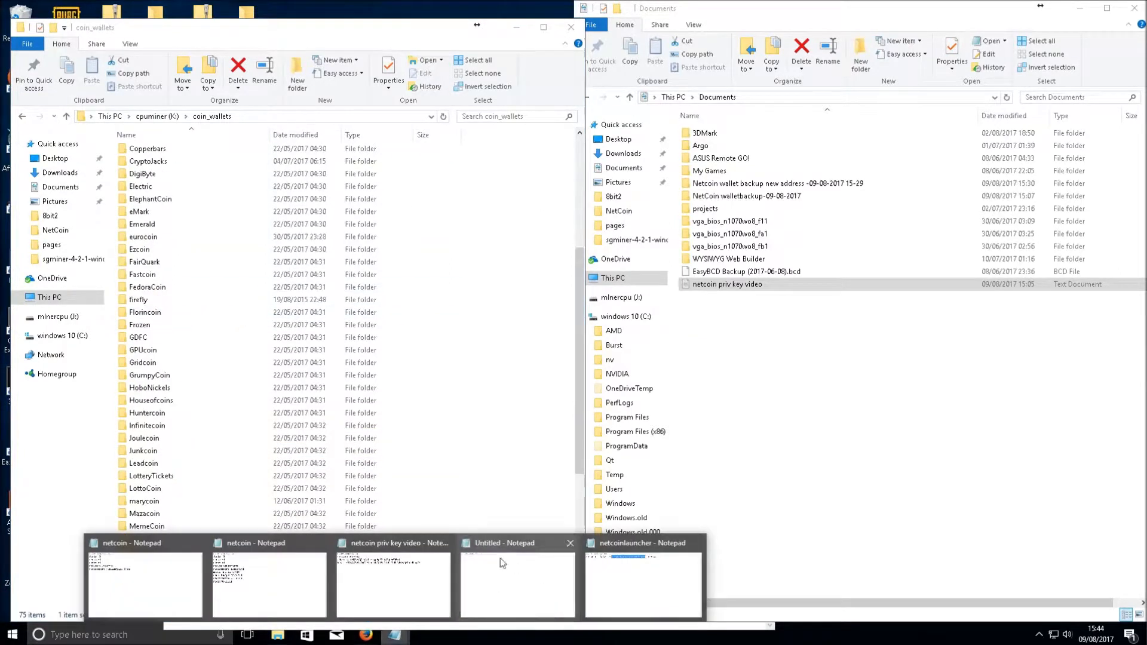
left_click(199, 543)
left_click(259, 543)
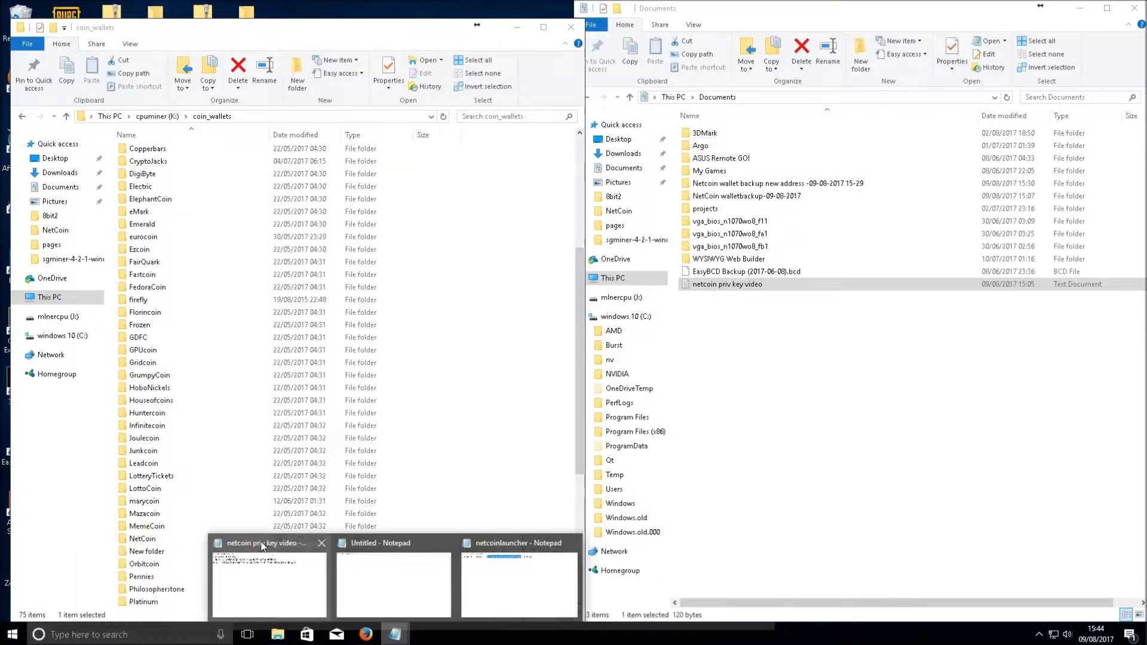
left_click(314, 543)
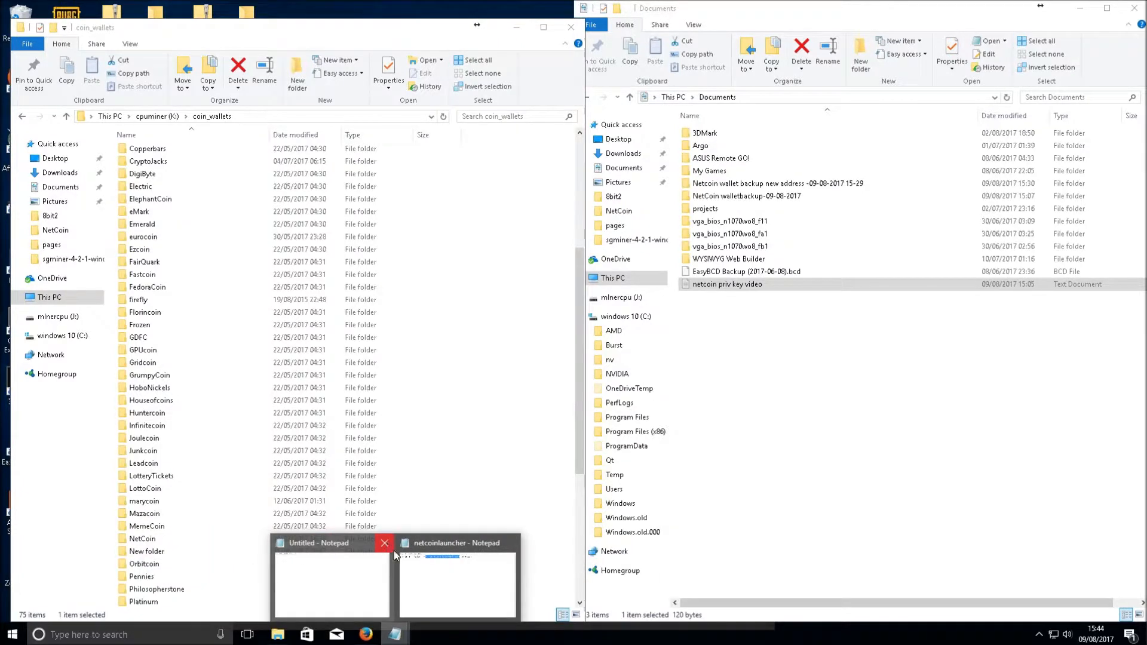
left_click(320, 586)
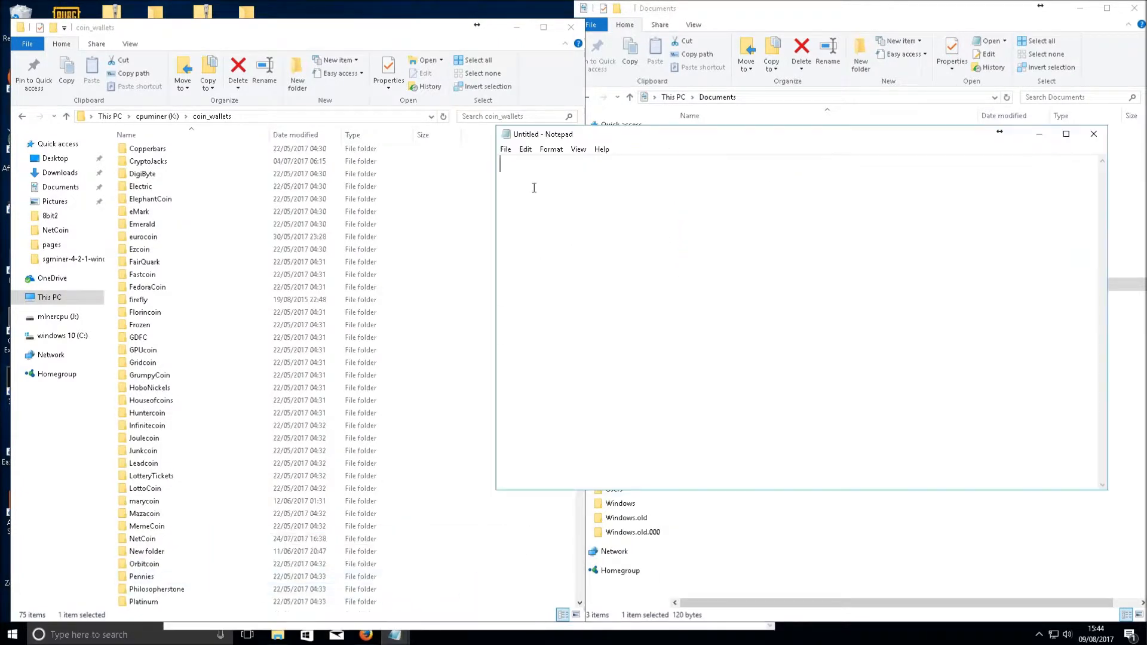
left_click(394, 634)
left_click(425, 580)
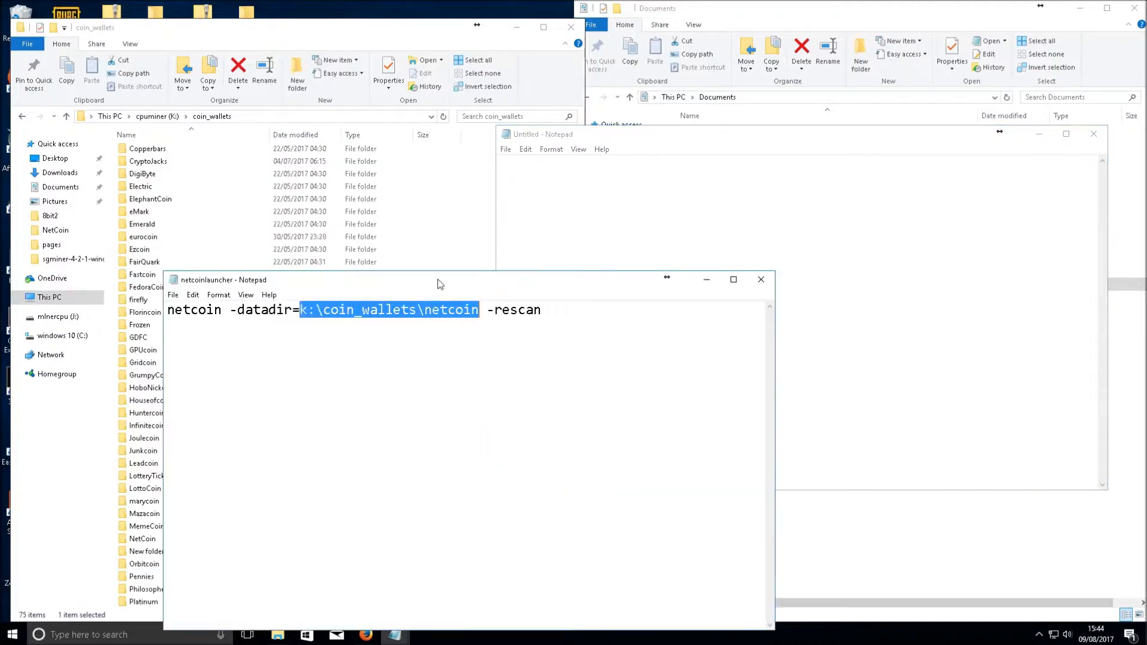
left_click_drag(439, 283, 382, 360)
Type netcoin -datadir=k:\coin_wallets\netcoin into the blank note
left_click(526, 206)
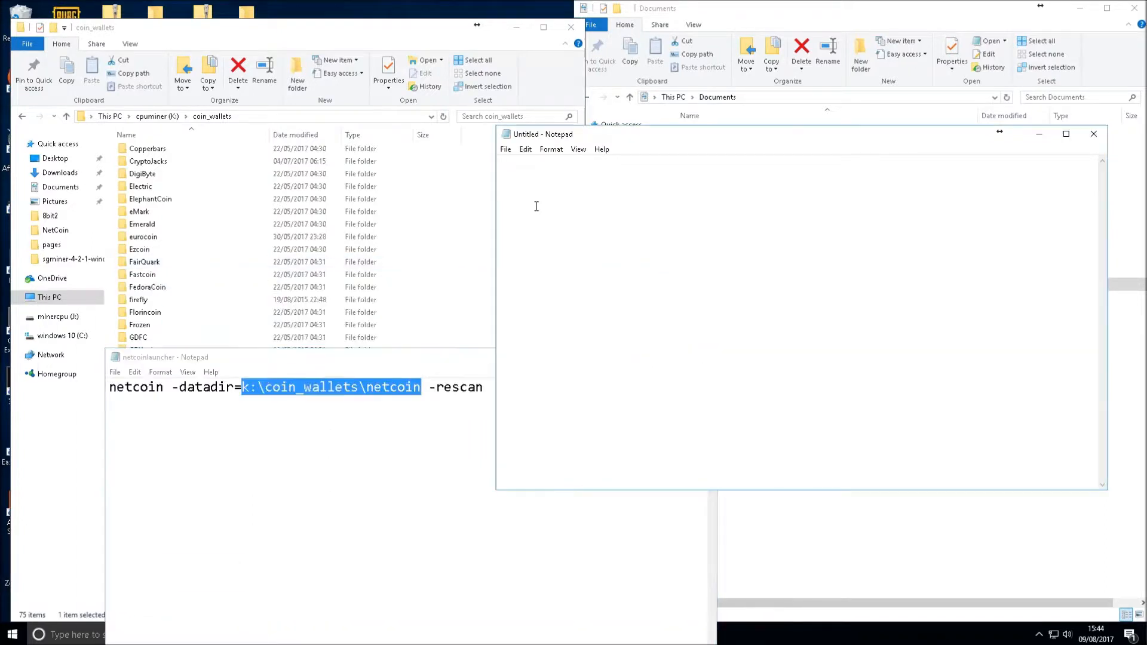
type("netci")
type("in -datadir=")
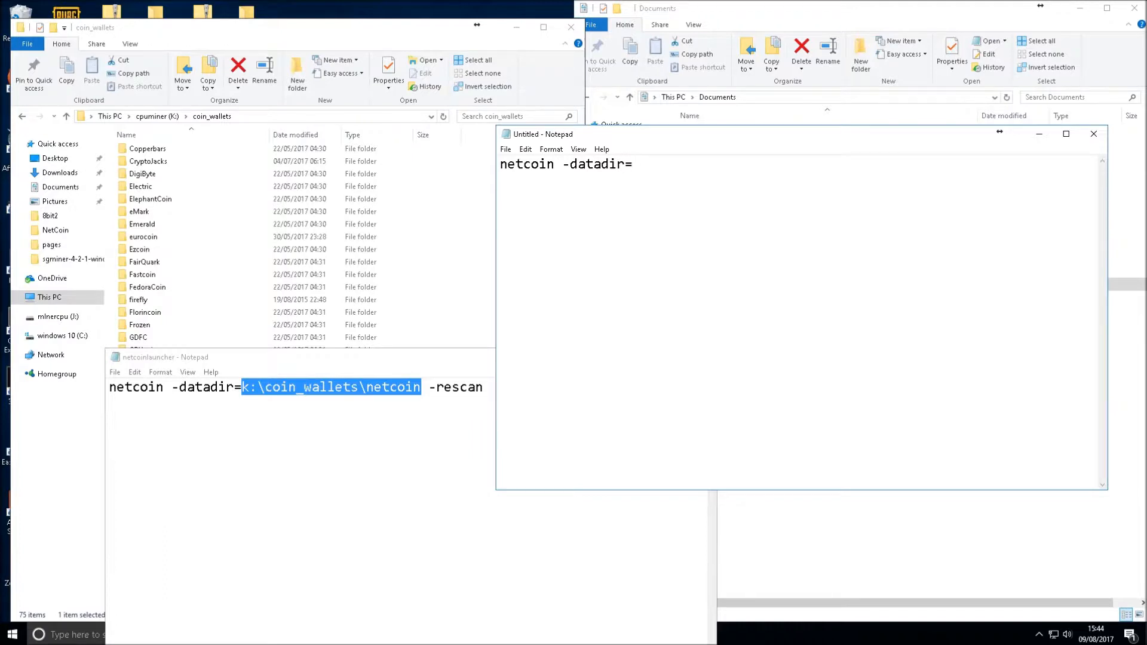
type("k:\\coin_wallets")
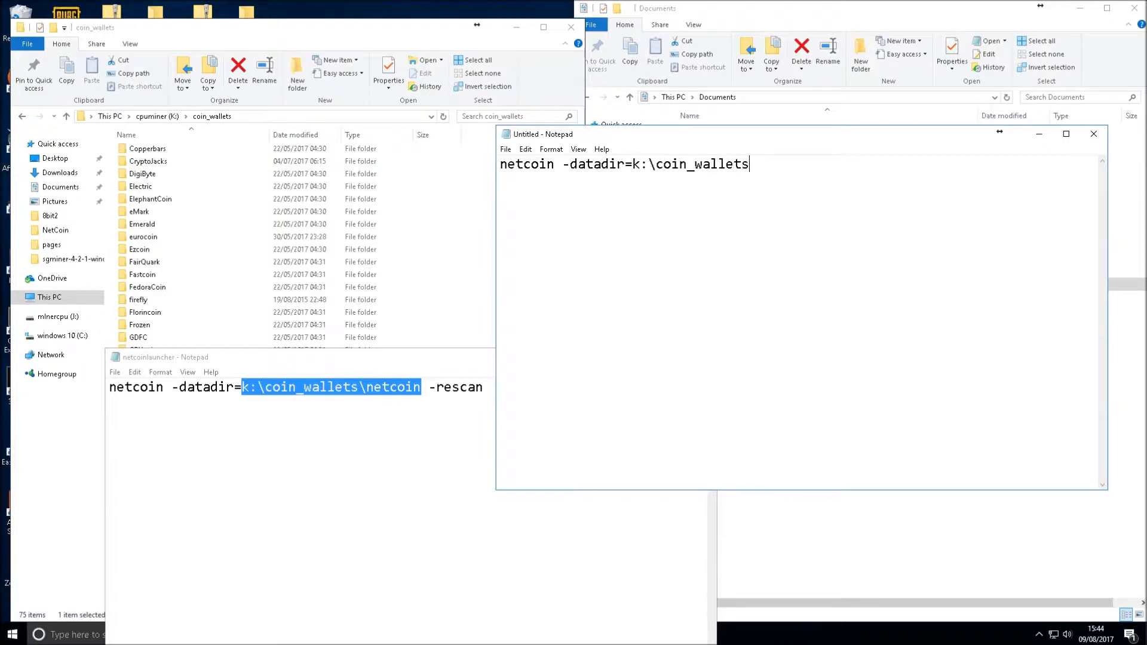
type("\\netcoin")
left_click_drag(555, 164, 832, 155)
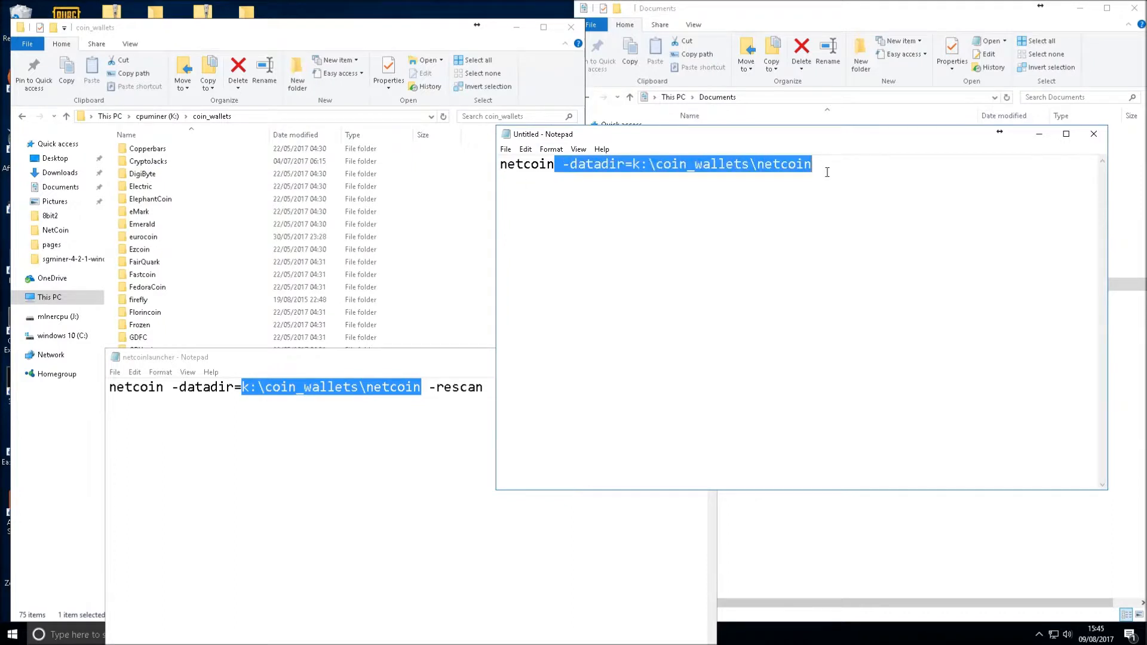
left_click(819, 178)
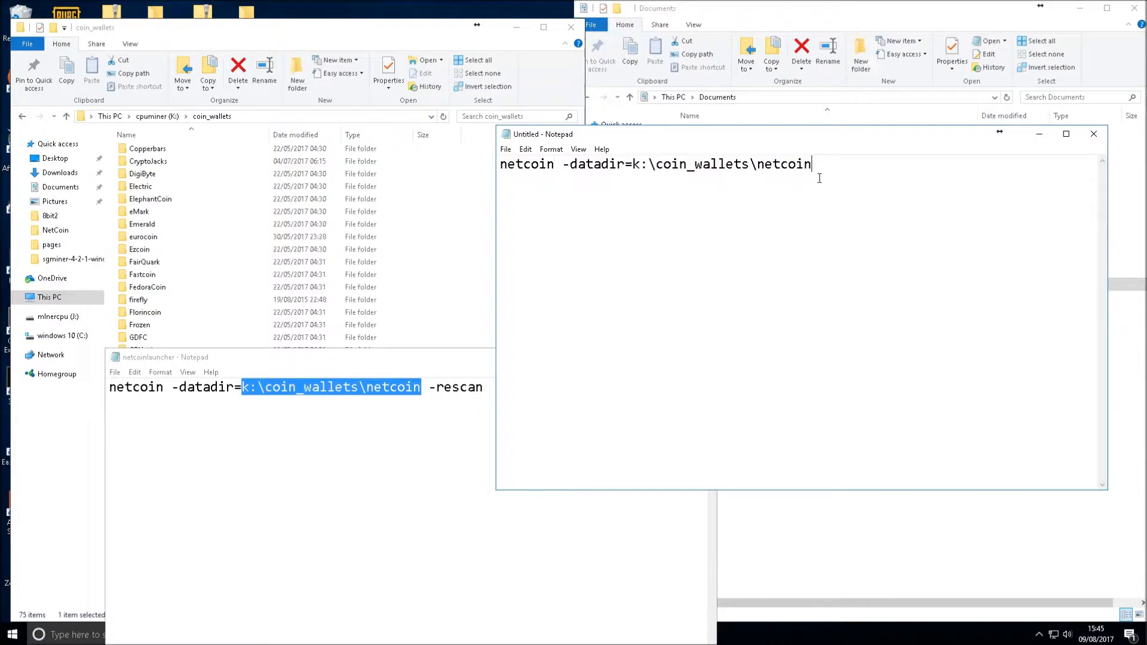
left_click(841, 4)
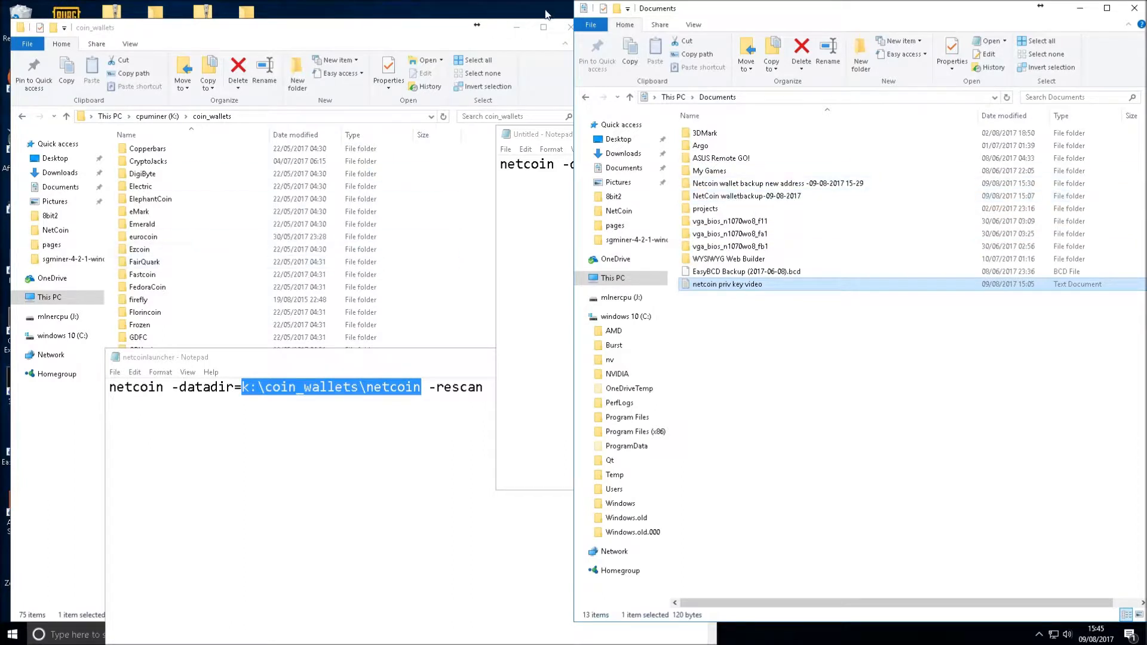
Append -rescan to the end of the command line, correcting the typo
left_click(539, 130)
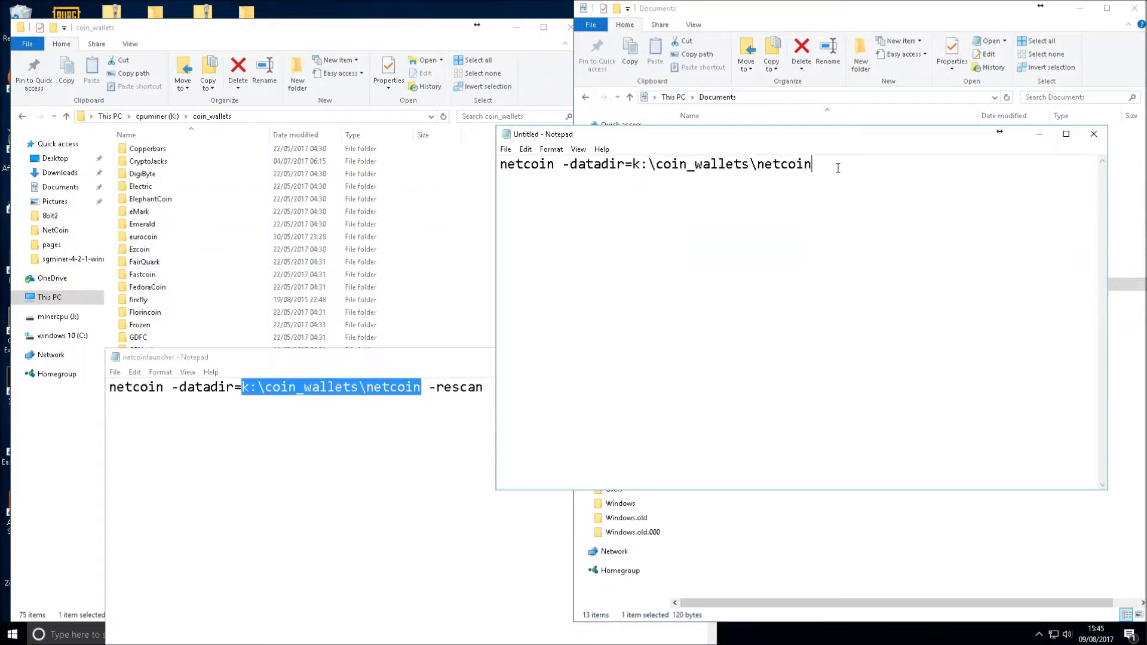
type("rescasn")
key("BackSpace")
type("n")
Review the -rescan option and full command, then close the note to get the save prompt
left_click_drag(821, 164, 890, 172)
left_click(892, 173)
left_click_drag(911, 169, 486, 143)
left_click(1035, 159)
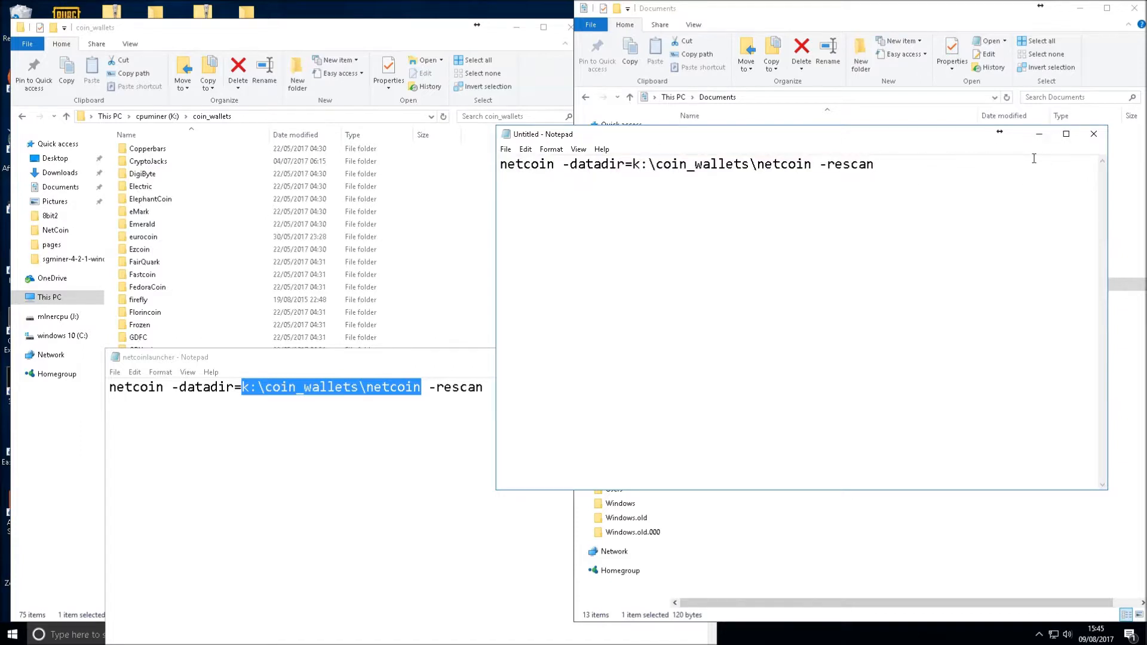
left_click_drag(818, 167, 883, 173)
left_click(907, 172)
left_click(1094, 139)
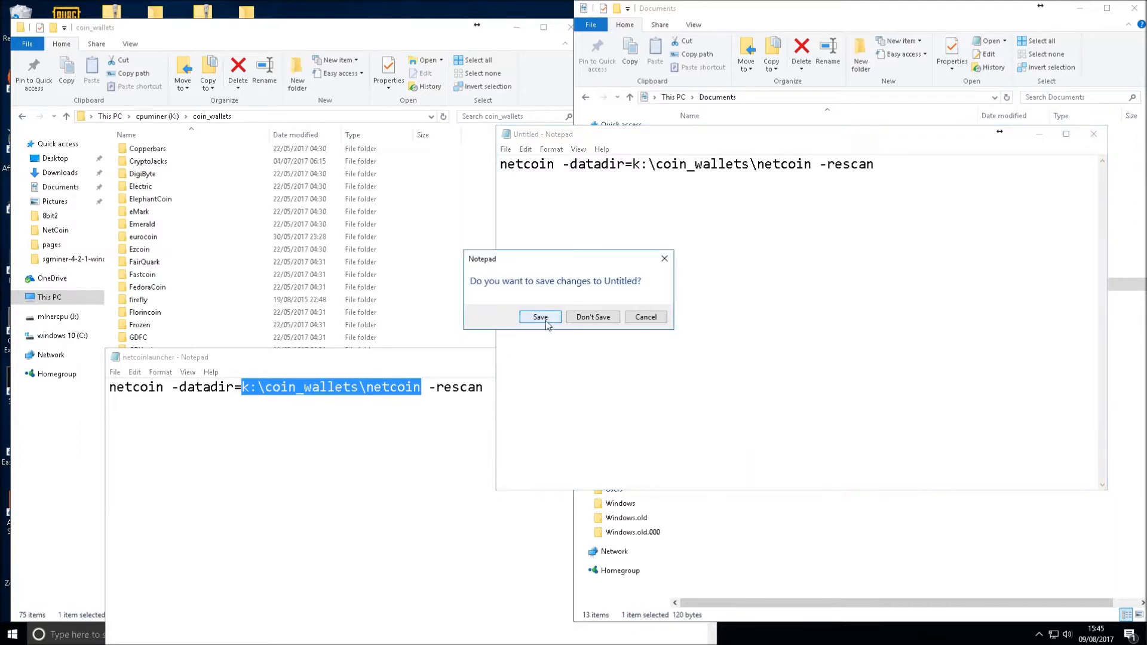
Save the note as netcoinlauncher.bat with All Files type in Documents, then close it
left_click(646, 317)
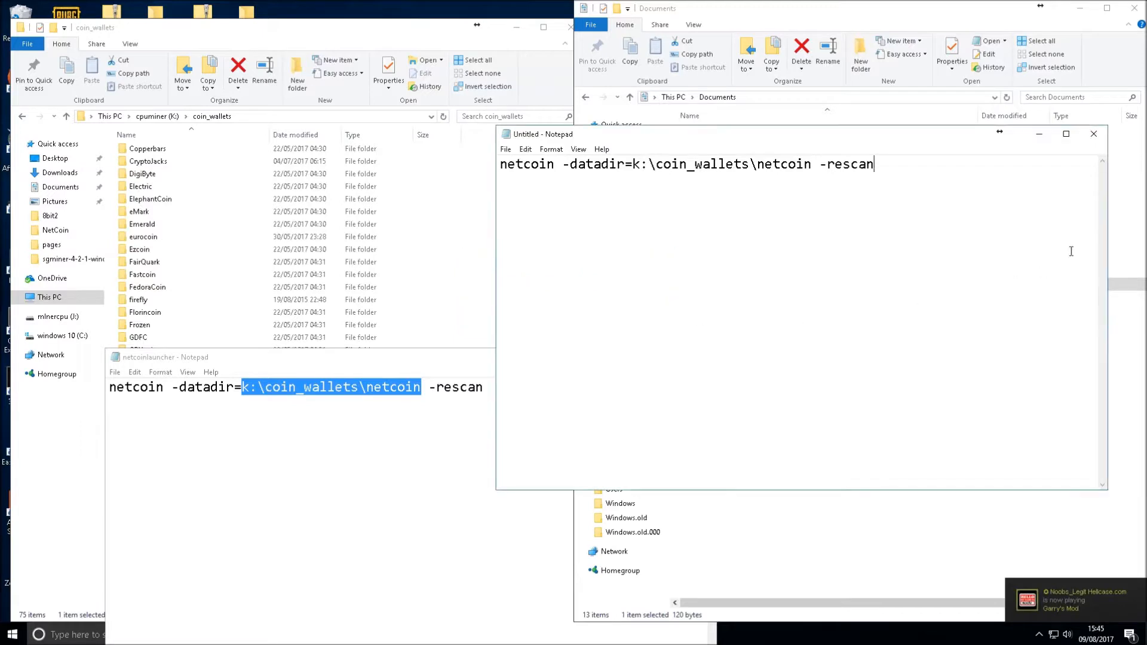
left_click(506, 150)
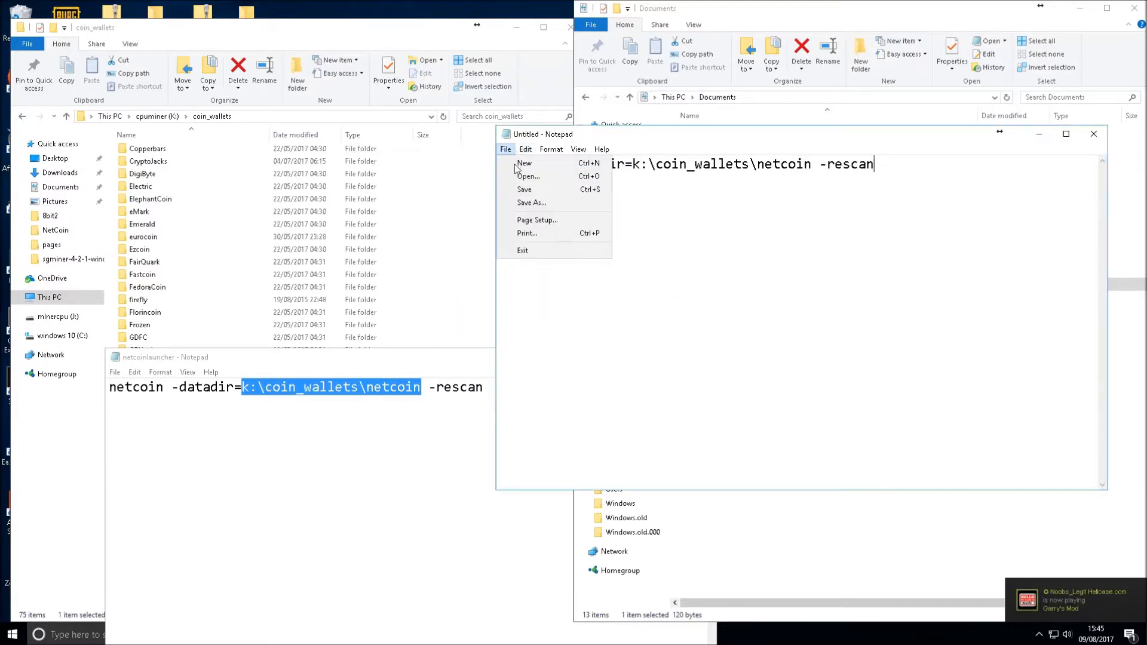
left_click(535, 203)
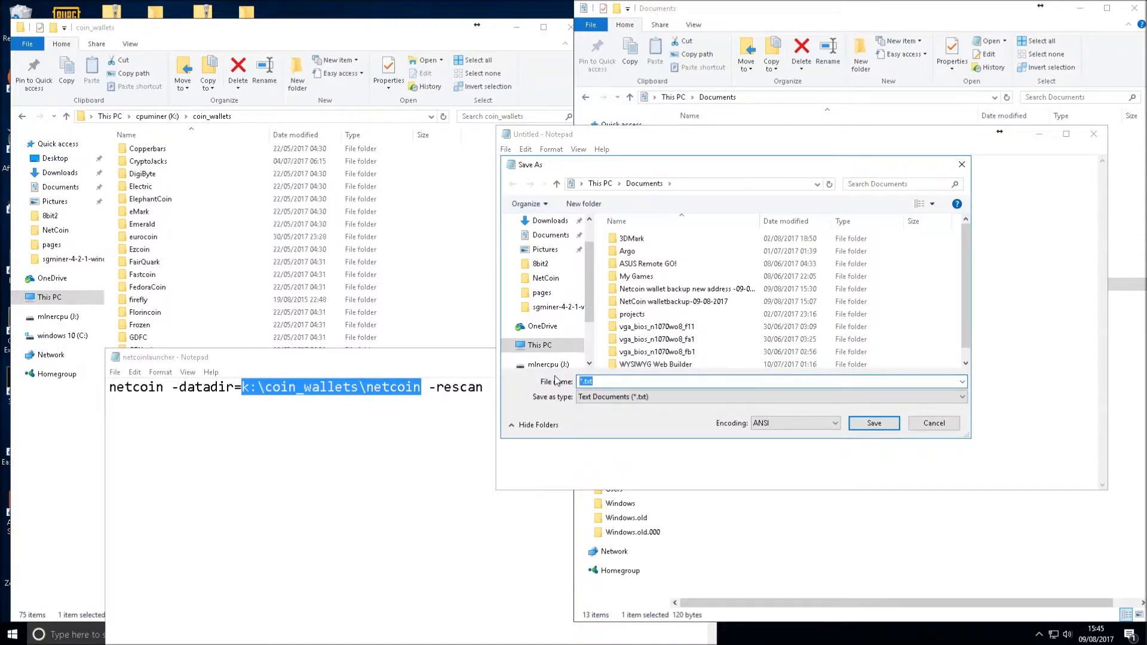
type("netcoinlauncher.bat")
left_click(644, 398)
left_click(630, 426)
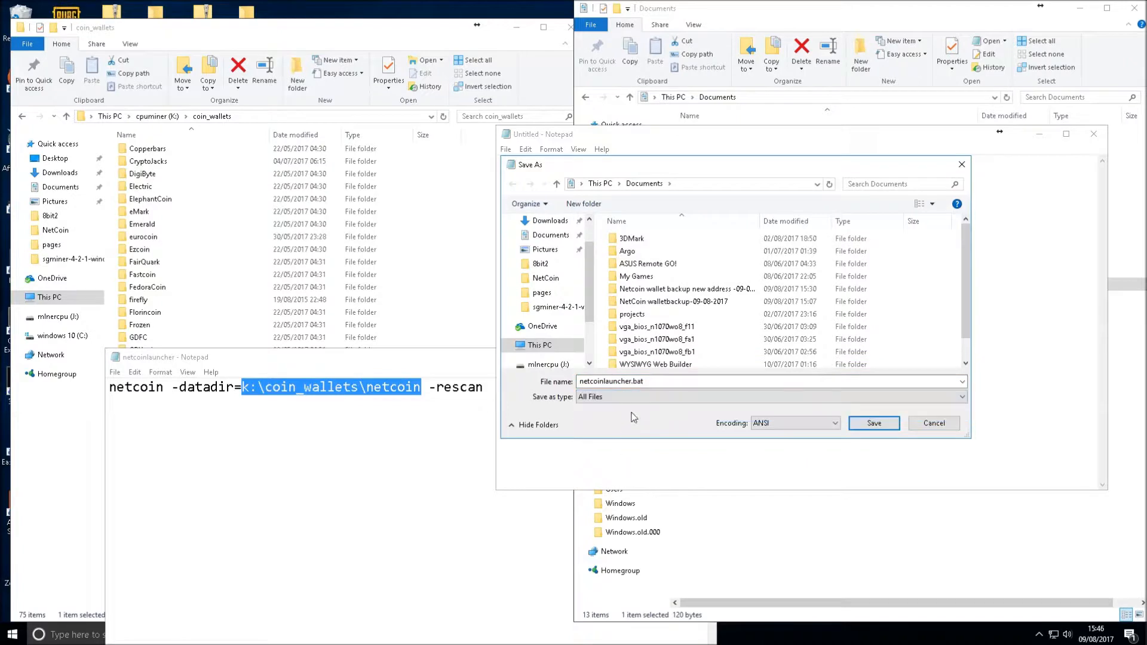
left_click(871, 424)
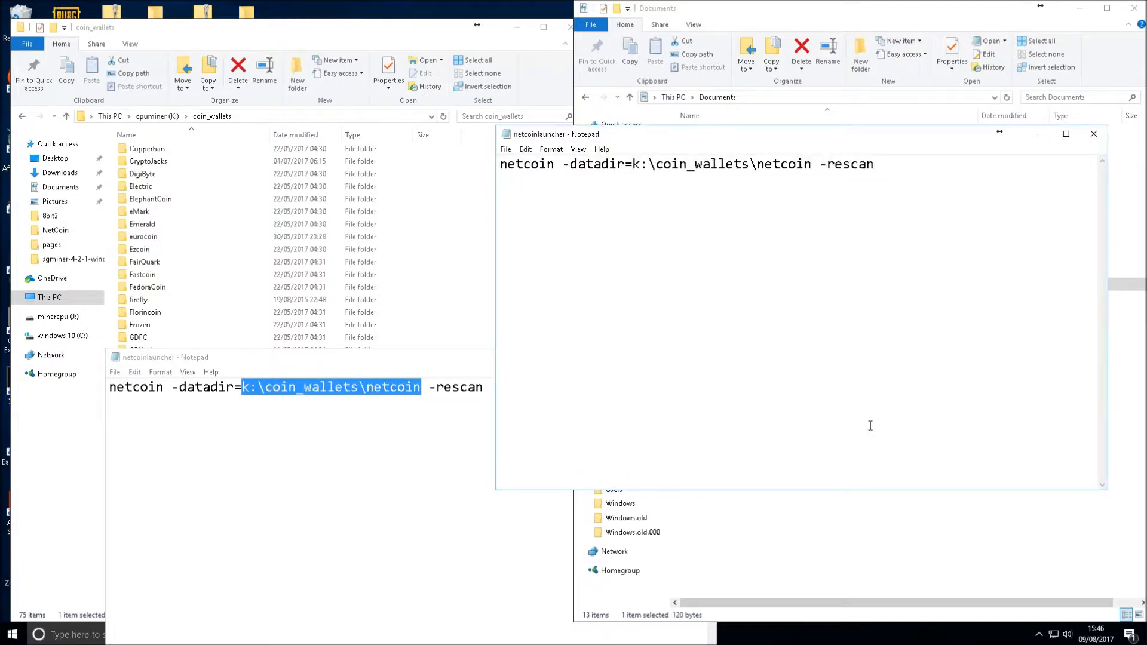
left_click(1093, 134)
left_click(251, 357)
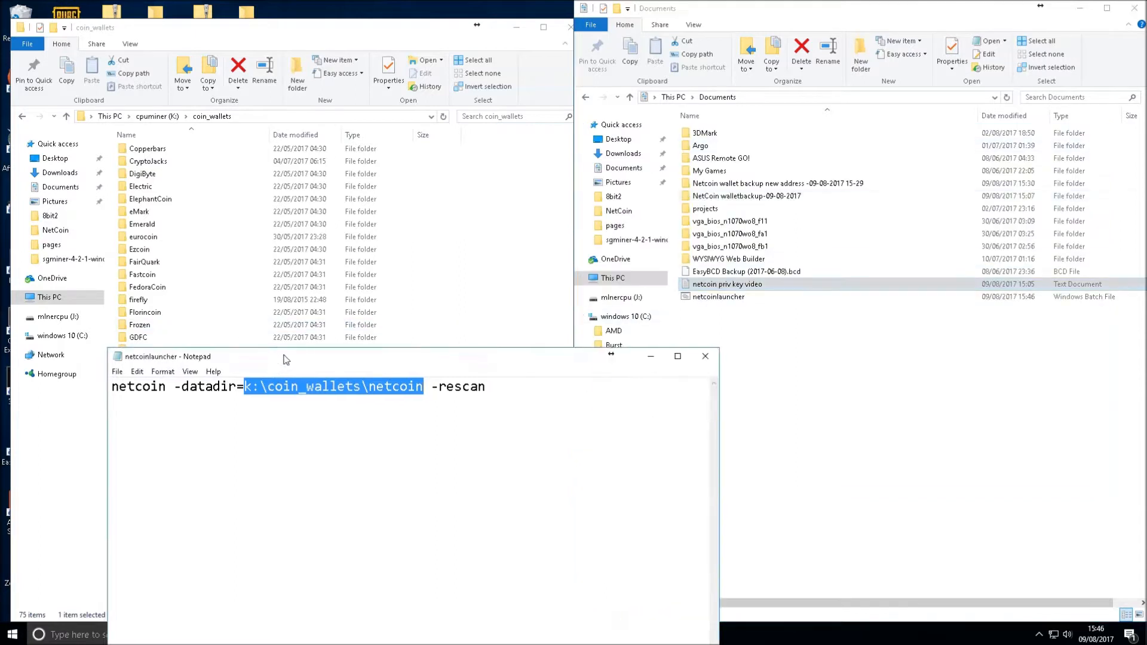
Discard the older launcher note and delete the old netcoinlauncher in Netcoin-2.5.1-win-64bit
left_click(706, 361)
left_click(540, 324)
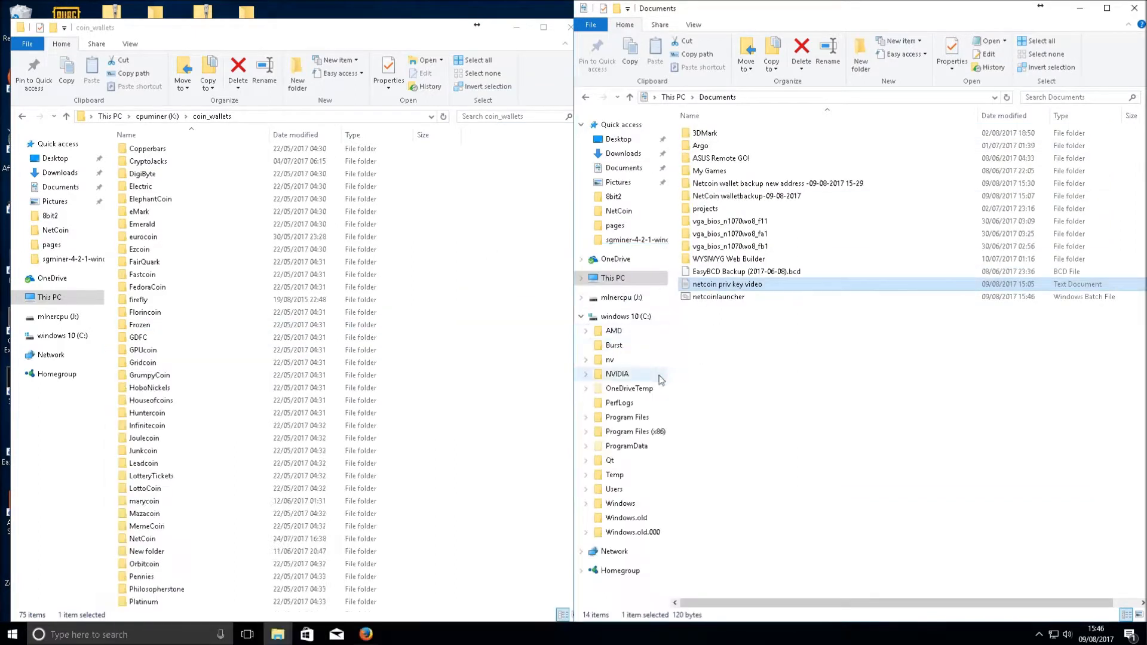
left_click(715, 300)
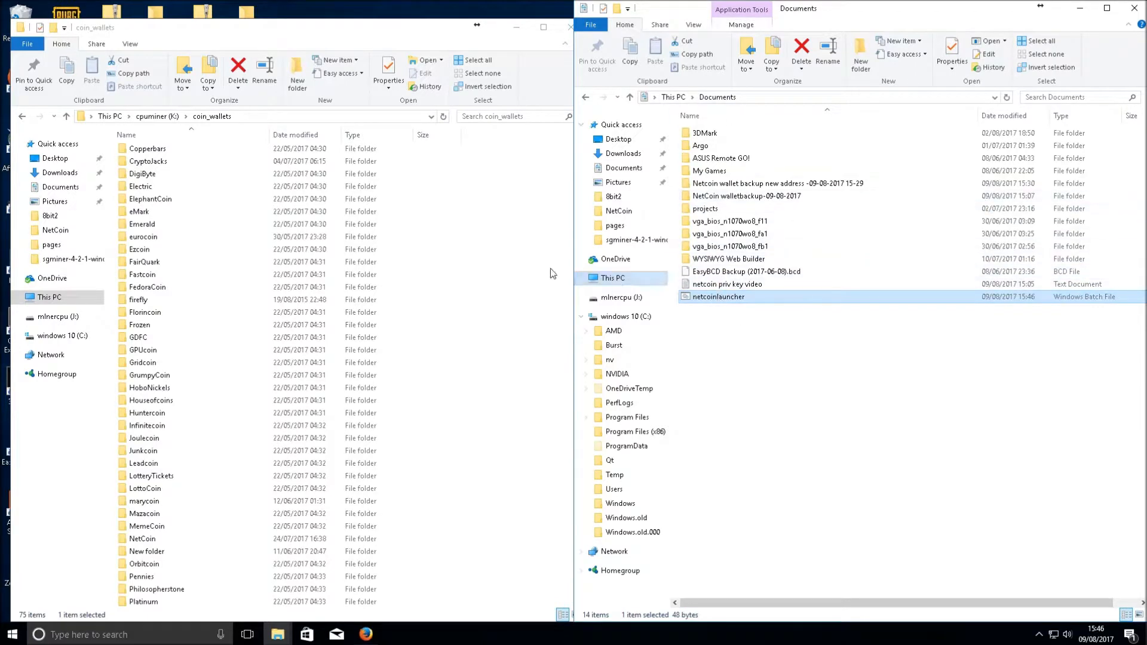
left_click(24, 117)
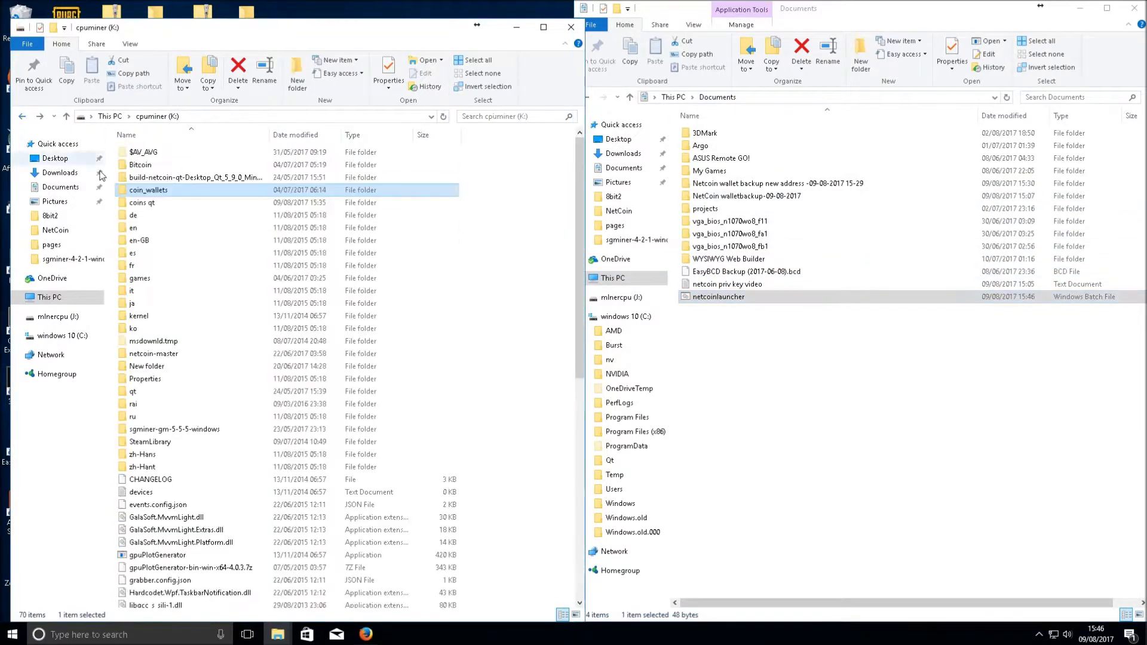
double_click(156, 205)
scroll(206, 496, "down", 5)
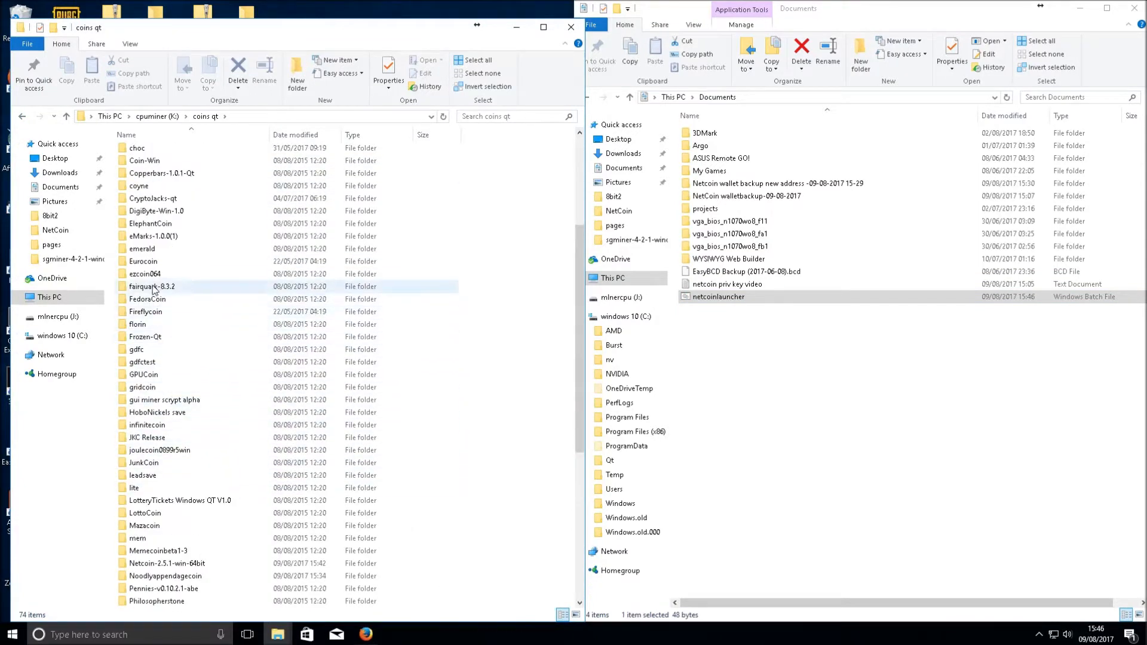
double_click(176, 562)
left_click(179, 177)
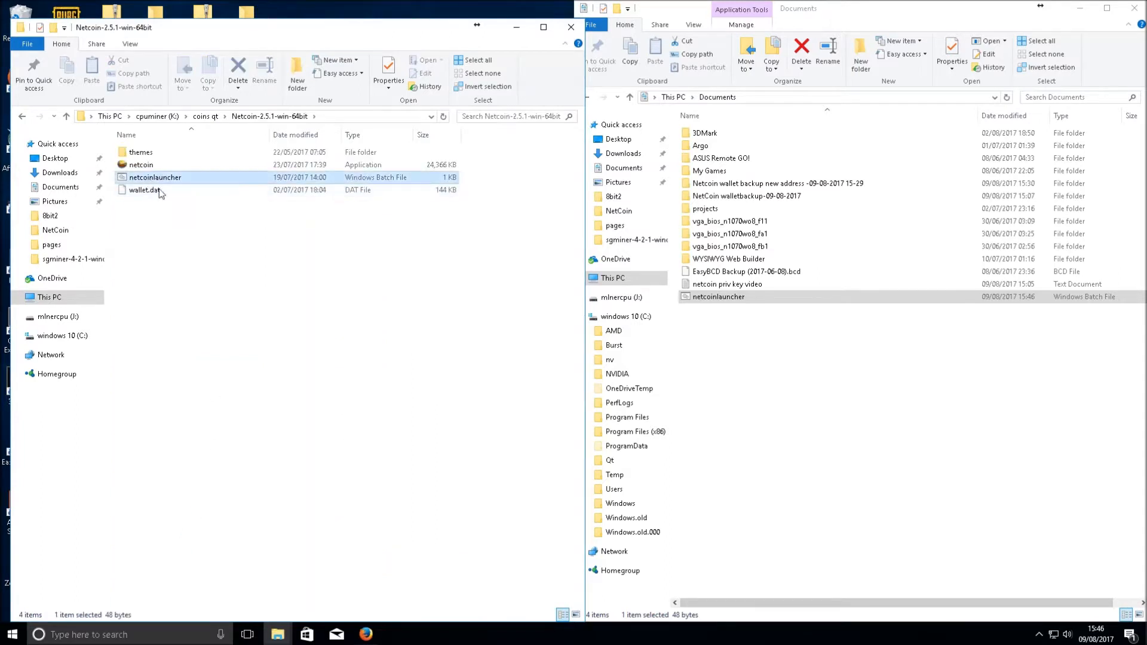
key("Delete")
Move the new netcoinlauncher from Documents into the Netcoin folder and close Documents
left_click(719, 298)
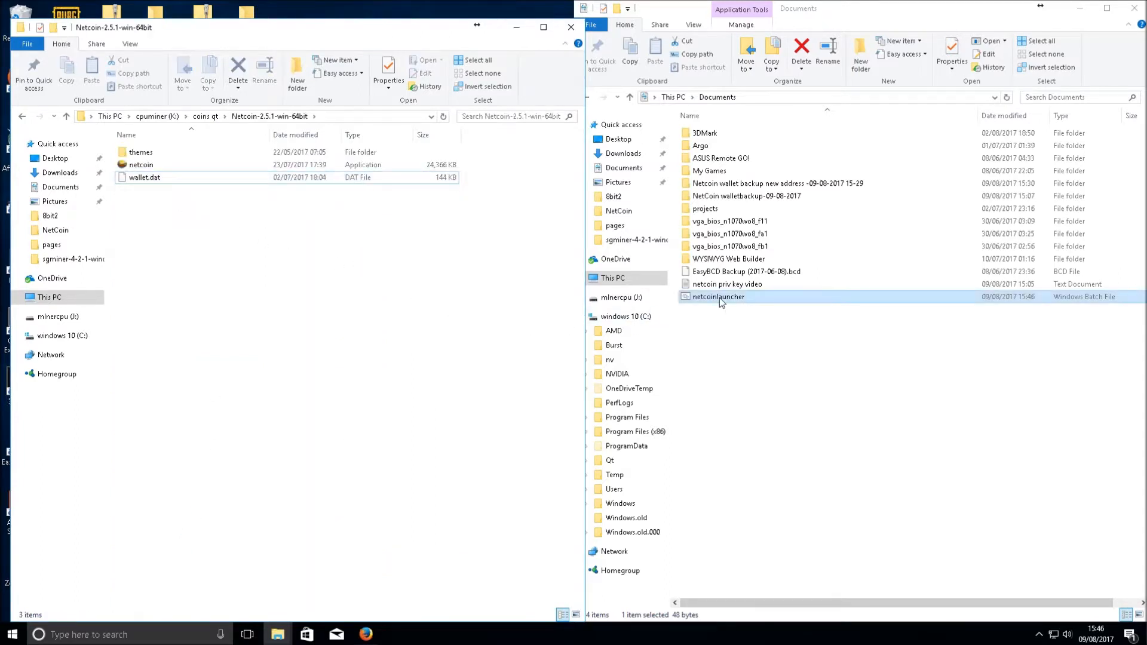
left_click_drag(720, 299, 418, 319)
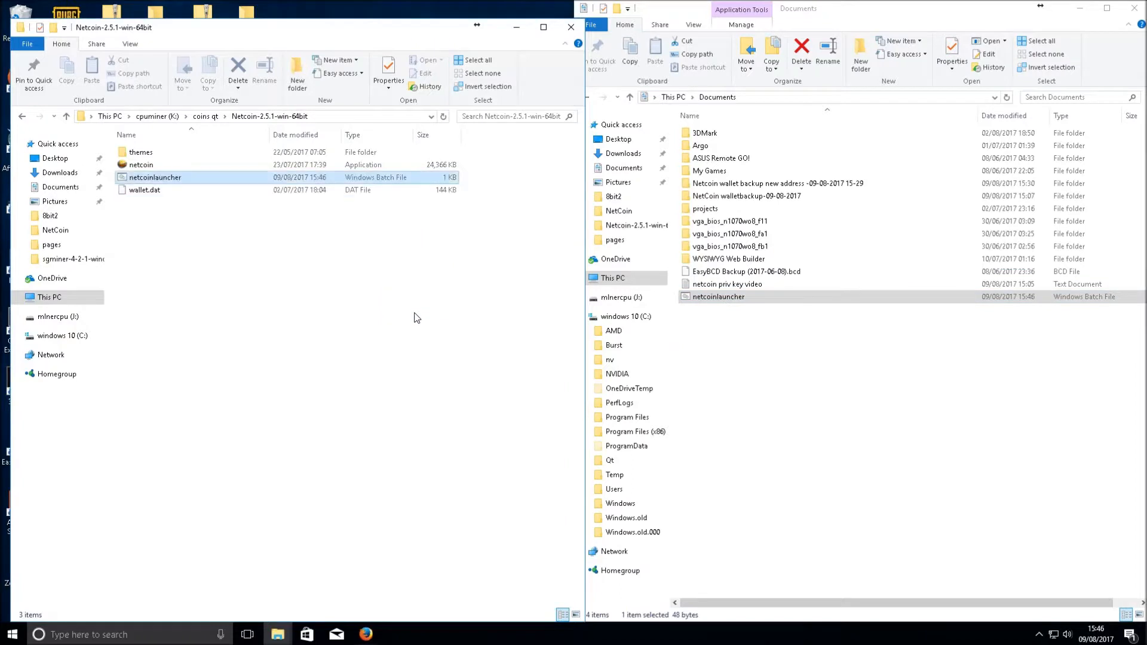
left_click(700, 299)
key("Delete")
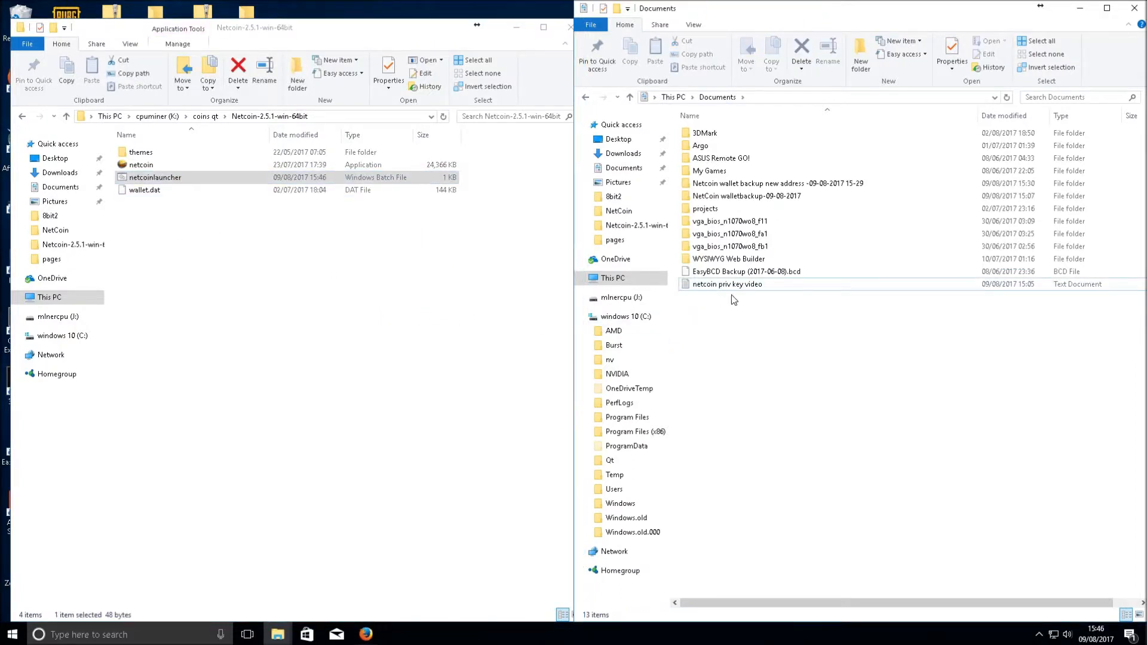
left_click(1133, 8)
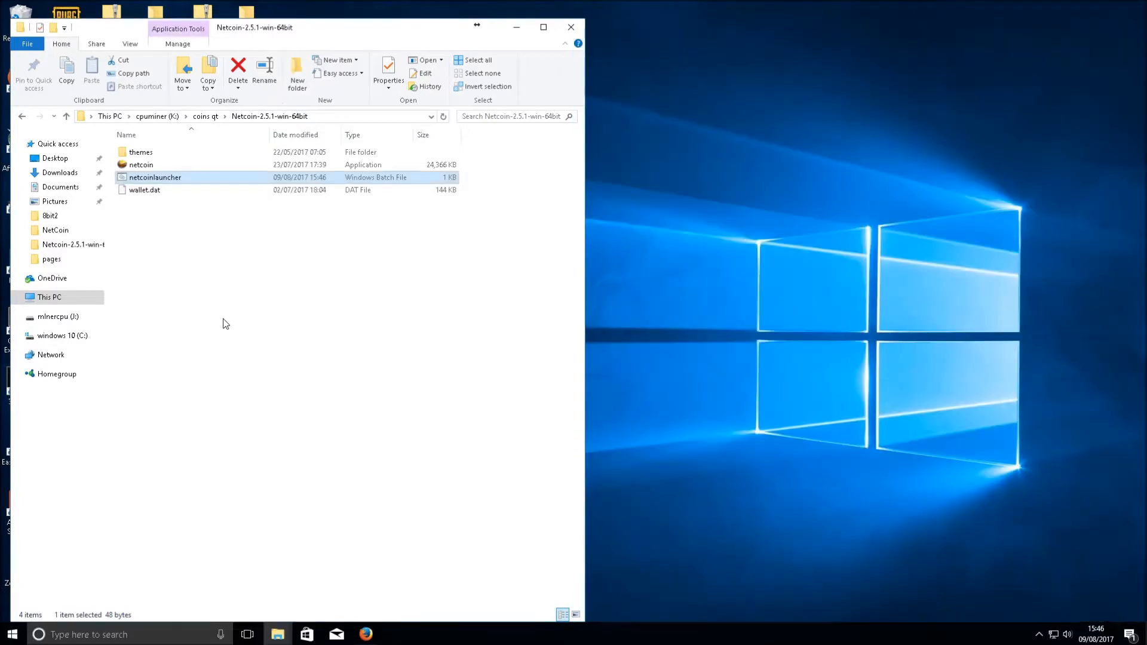
Start the wallet with netcoinlauncher from the Netcoin folder, then select the Last block time on Overview
double_click(337, 27)
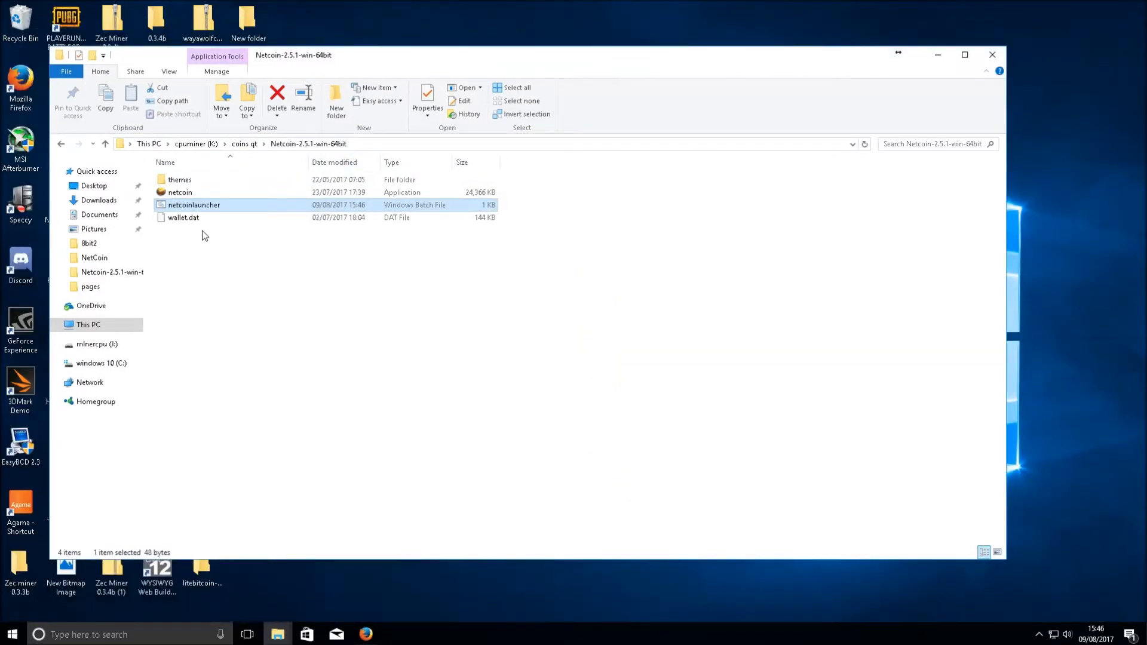
double_click(203, 205)
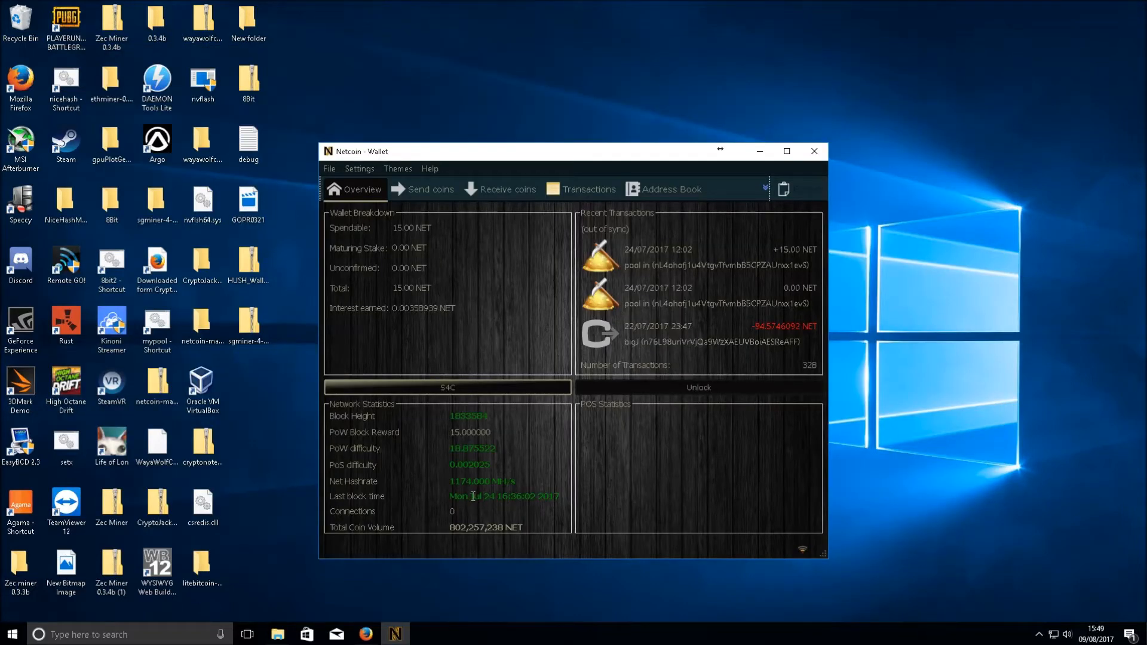
left_click_drag(470, 496, 536, 498)
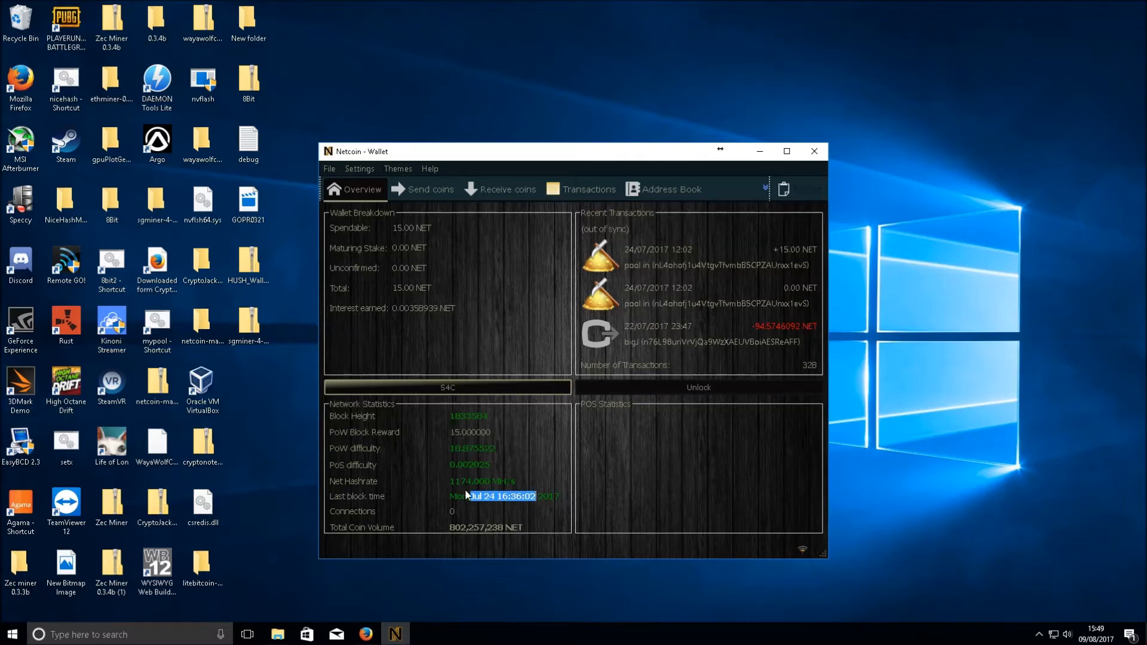